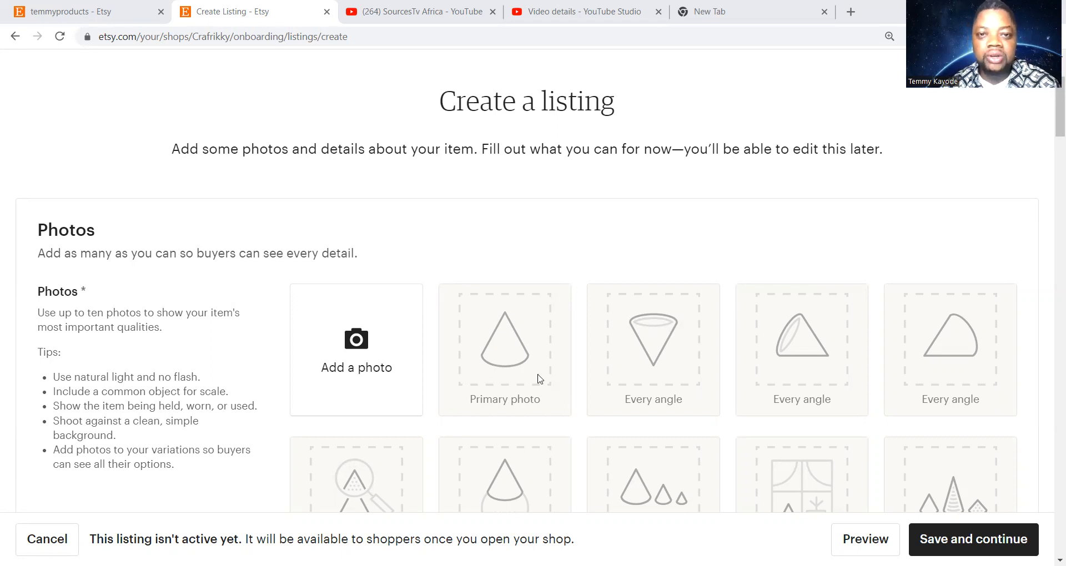
Upload Screenshot (8) from Pictures > Screenshots as the listing's primary photo
{"action": "scroll", "coordinate": [512, 268], "scroll_direction": "down", "scroll_amount": 5}
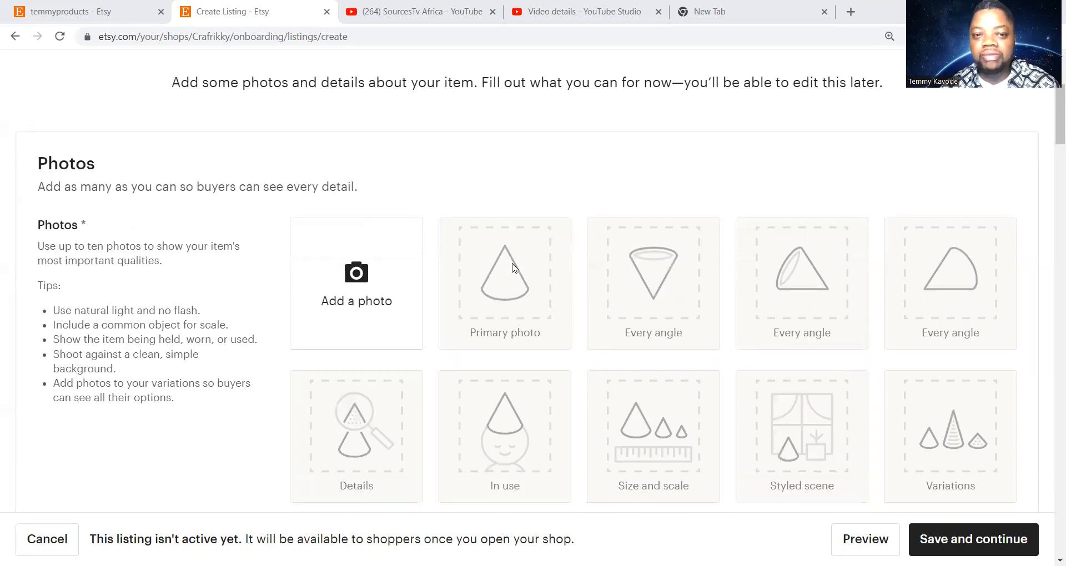
{"action": "scroll", "coordinate": [514, 266], "scroll_direction": "up", "scroll_amount": 7}
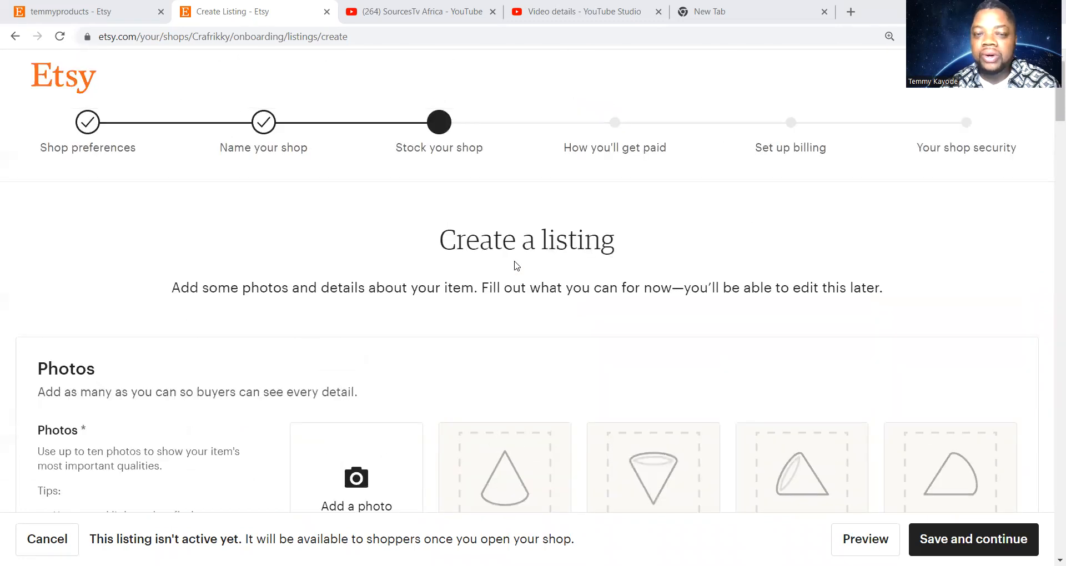
{"action": "scroll", "coordinate": [514, 266], "scroll_direction": "down", "scroll_amount": 4}
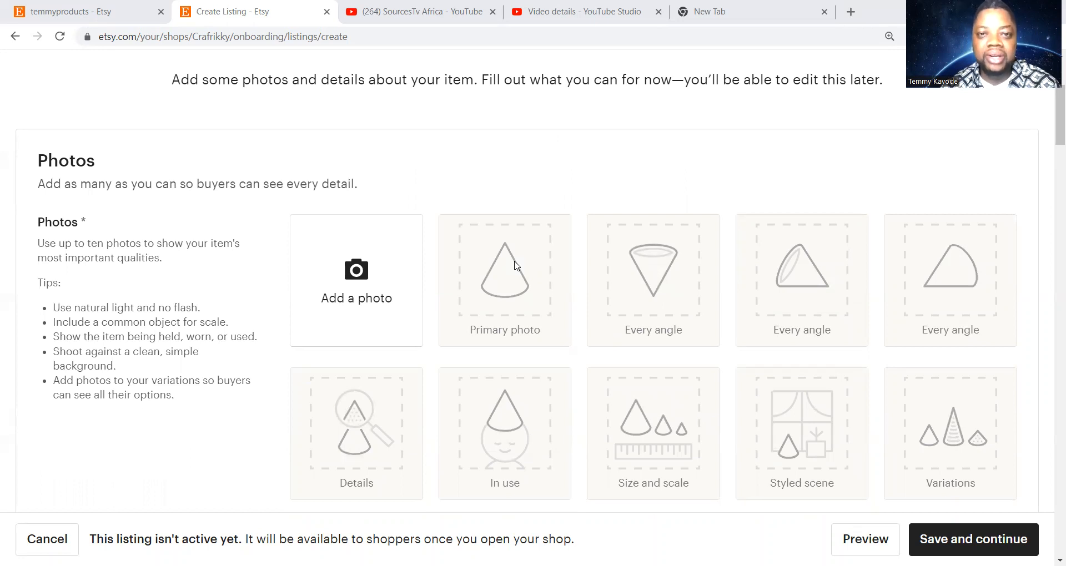
{"action": "scroll", "coordinate": [514, 265], "scroll_direction": "up", "scroll_amount": 4}
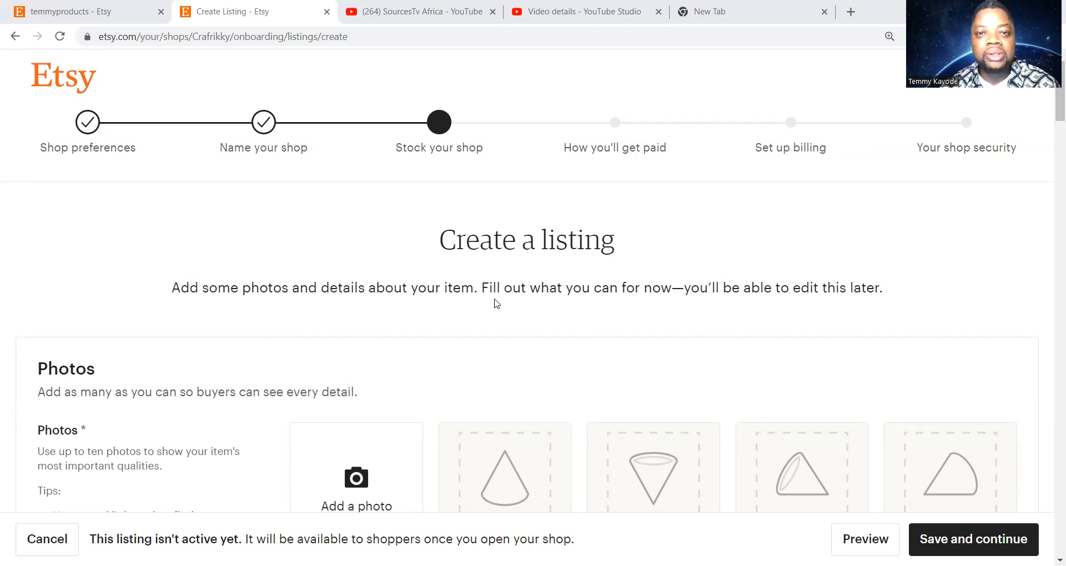
{"action": "scroll", "coordinate": [496, 304], "scroll_direction": "down", "scroll_amount": 3}
{"action": "scroll", "coordinate": [497, 304], "scroll_direction": "up", "scroll_amount": 3}
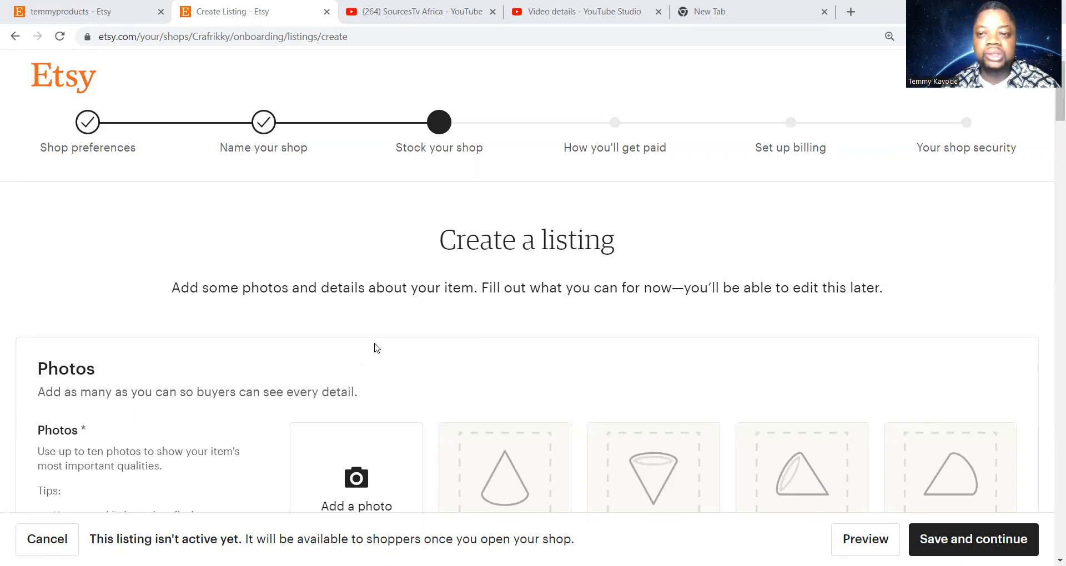
{"action": "scroll", "coordinate": [377, 348], "scroll_direction": "down", "scroll_amount": 3}
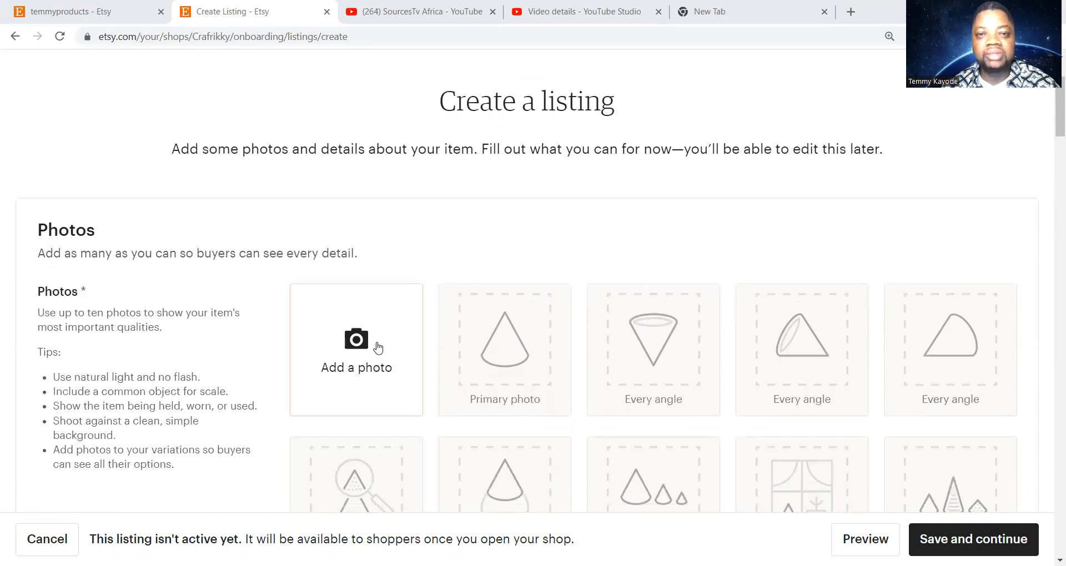
{"action": "scroll", "coordinate": [401, 331], "scroll_direction": "up", "scroll_amount": 3}
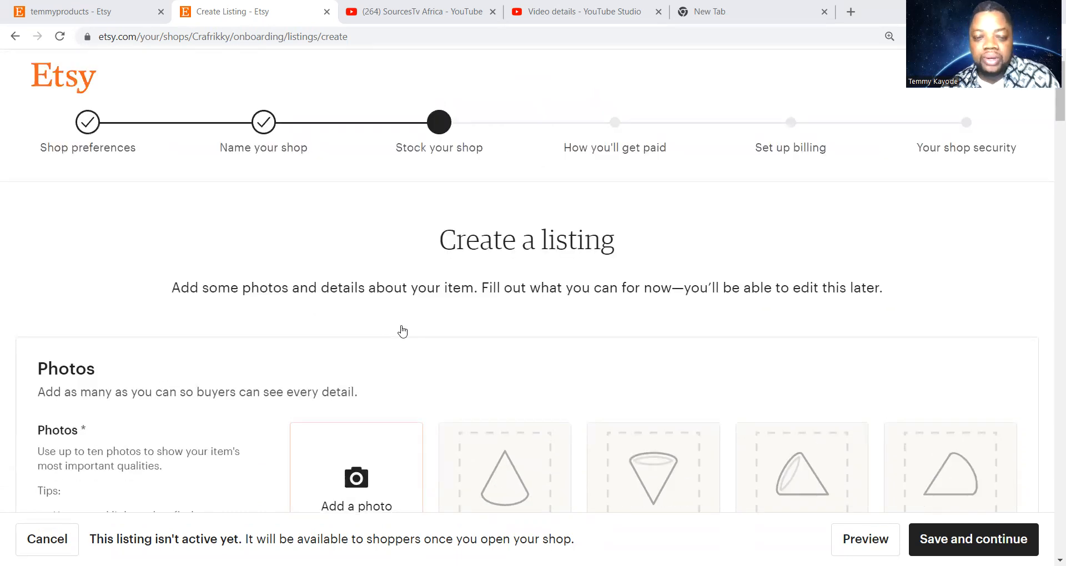
{"action": "scroll", "coordinate": [428, 260], "scroll_direction": "down", "scroll_amount": 3}
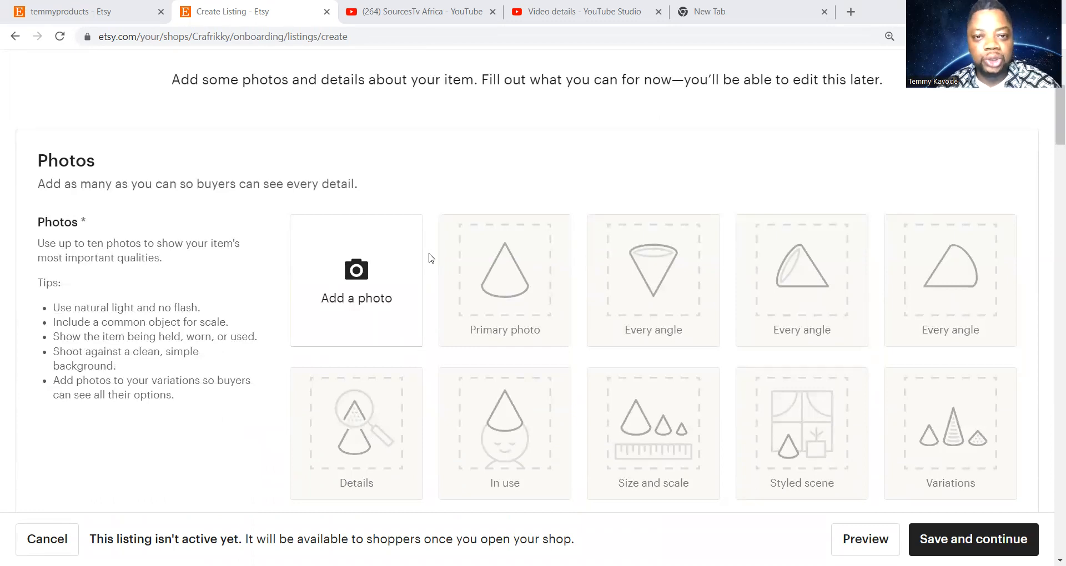
{"action": "scroll", "coordinate": [428, 259], "scroll_direction": "up", "scroll_amount": 3}
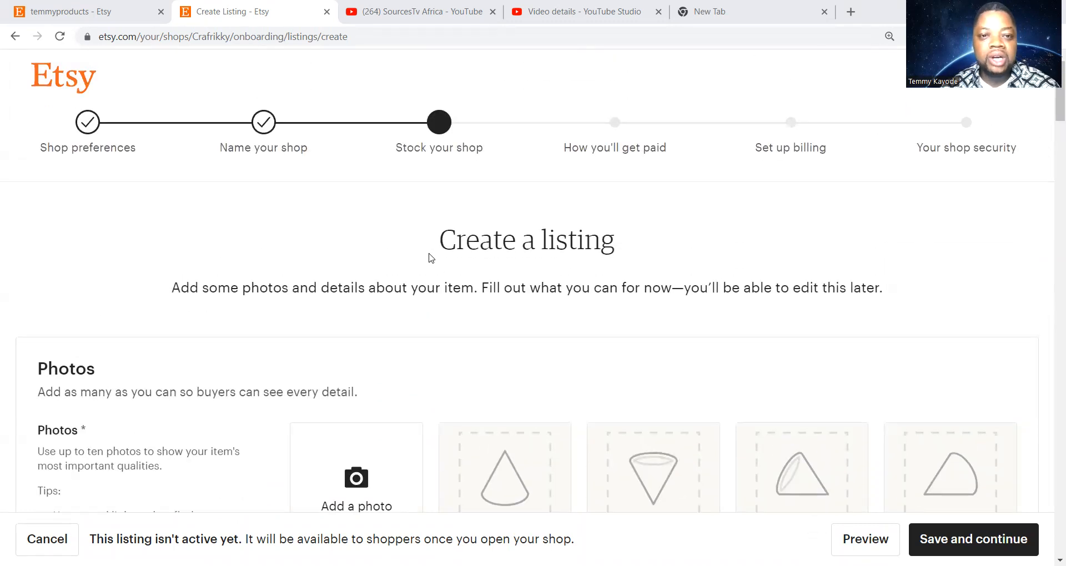
{"action": "scroll", "coordinate": [428, 257], "scroll_direction": "down", "scroll_amount": 1}
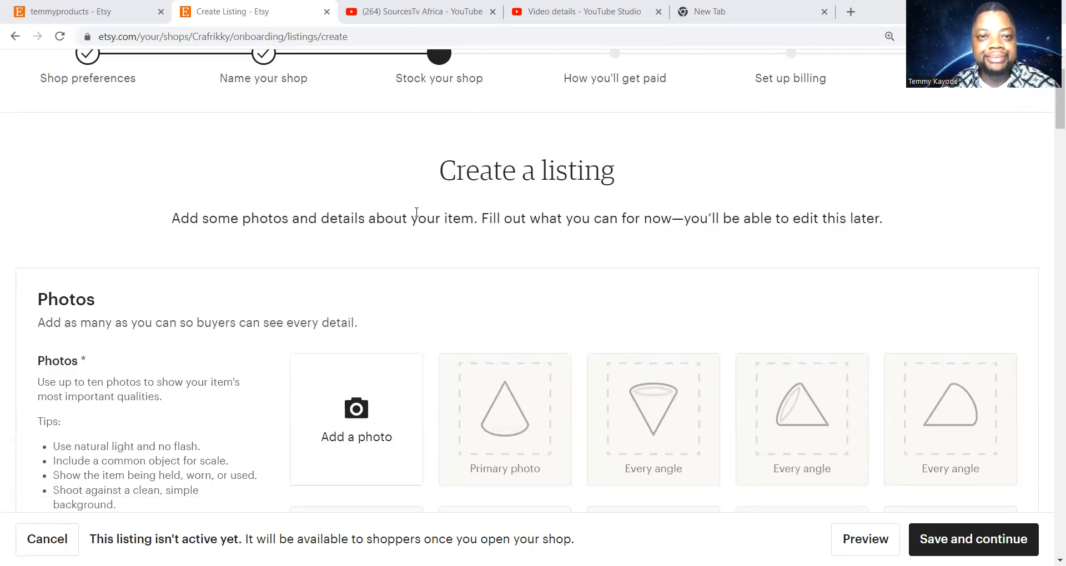
{"action": "scroll", "coordinate": [415, 212], "scroll_direction": "up", "scroll_amount": 1}
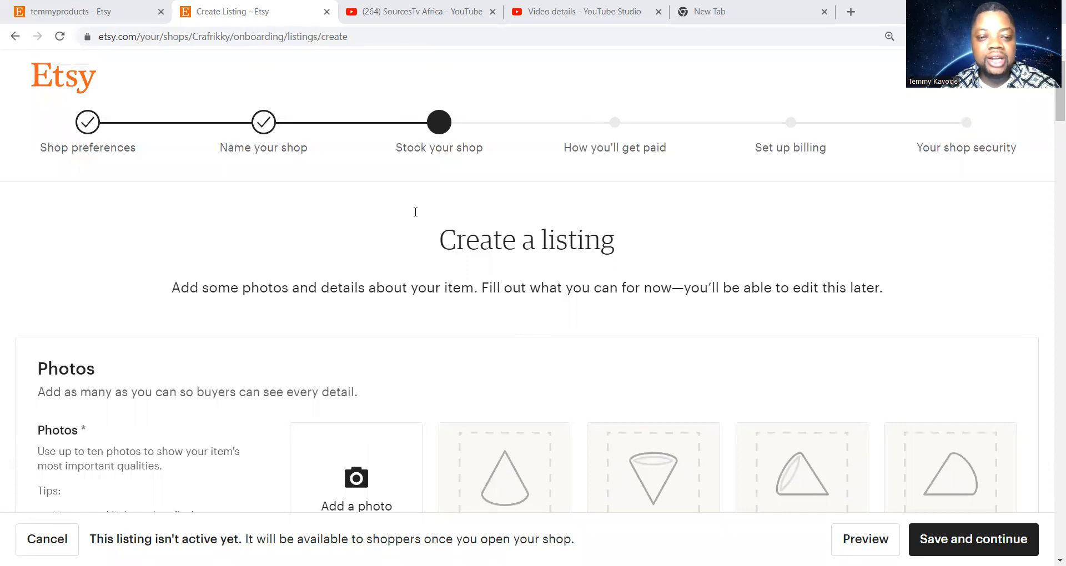
{"action": "scroll", "coordinate": [415, 212], "scroll_direction": "down", "scroll_amount": 1}
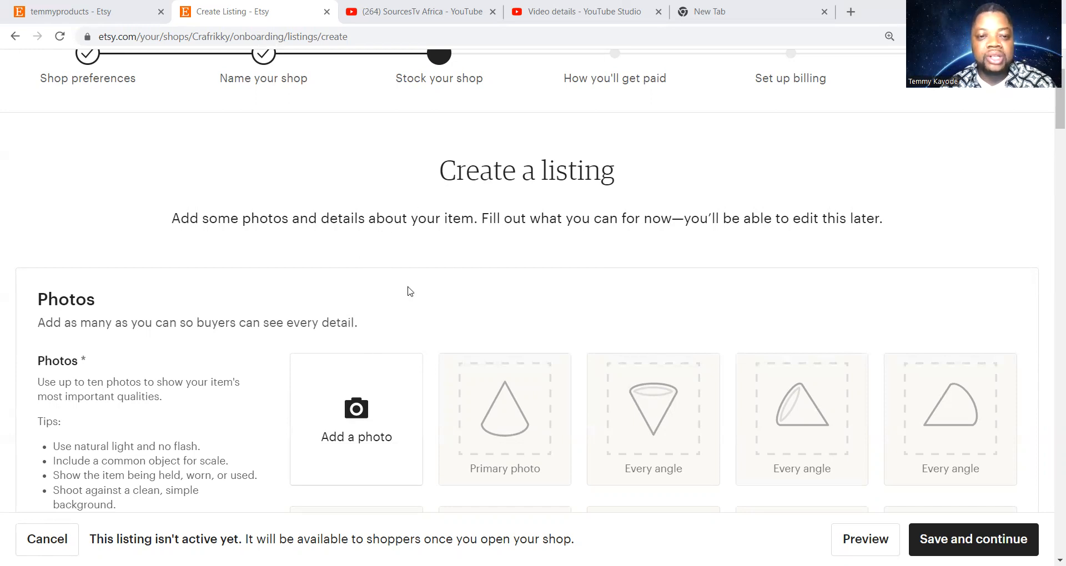
{"action": "scroll", "coordinate": [414, 273], "scroll_direction": "down", "scroll_amount": 4}
{"action": "scroll", "coordinate": [414, 274], "scroll_direction": "up", "scroll_amount": 4}
{"action": "scroll", "coordinate": [416, 273], "scroll_direction": "down", "scroll_amount": 4}
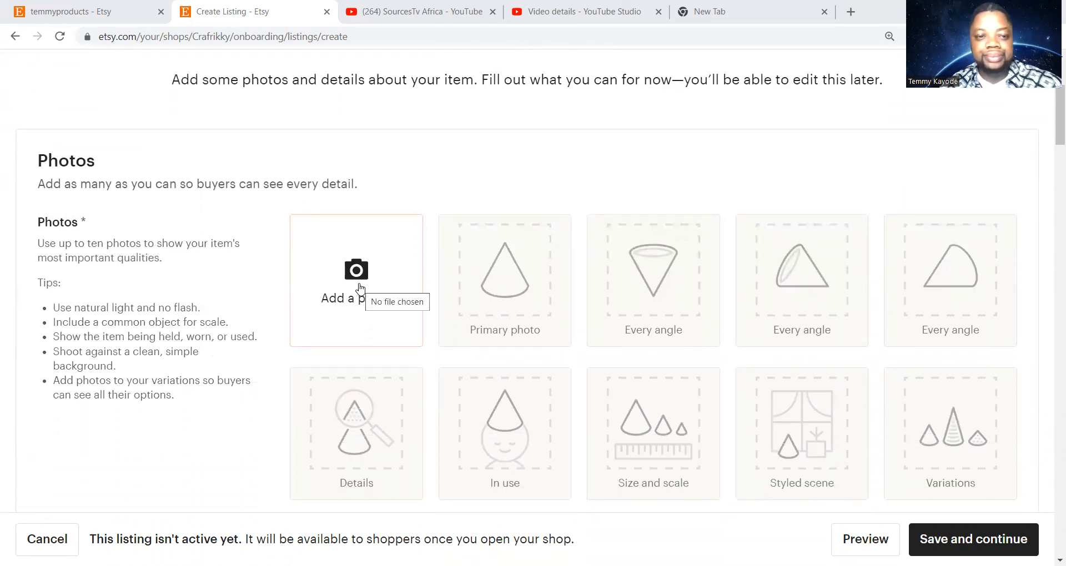
{"action": "left_click", "coordinate": [359, 287]}
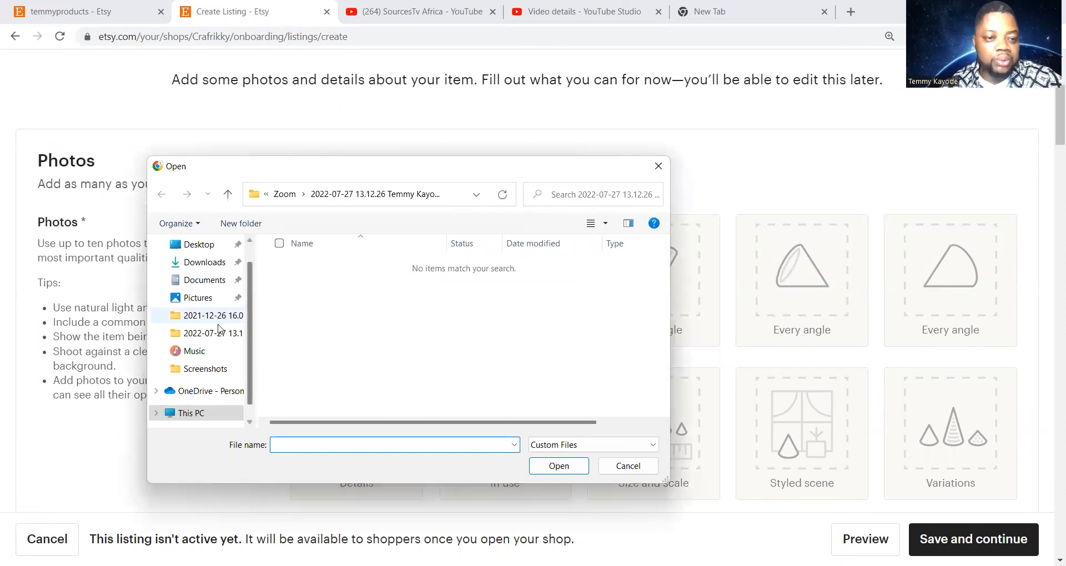
{"action": "left_click", "coordinate": [219, 372]}
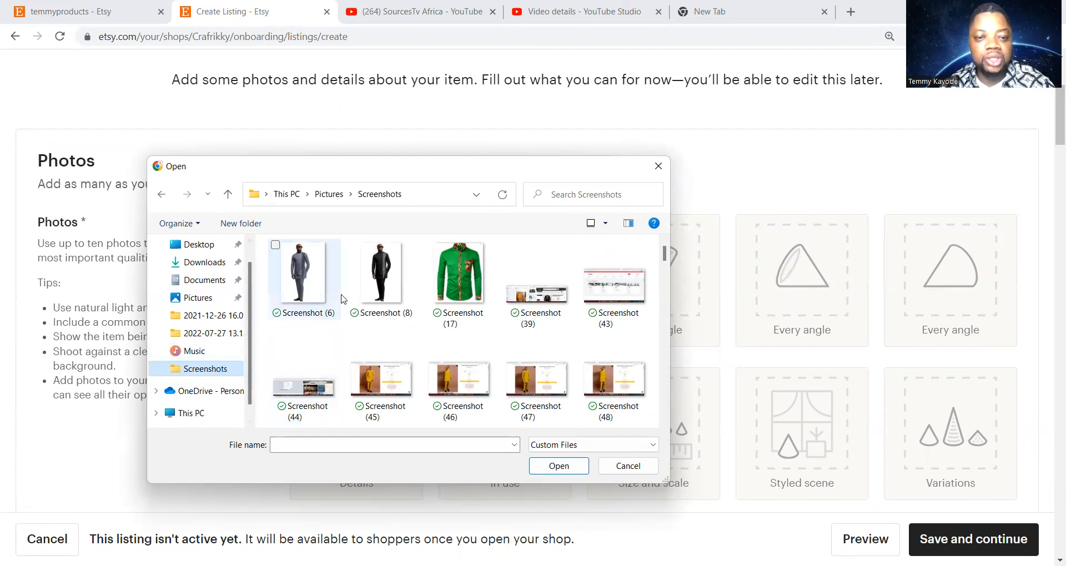
{"action": "left_click", "coordinate": [366, 267]}
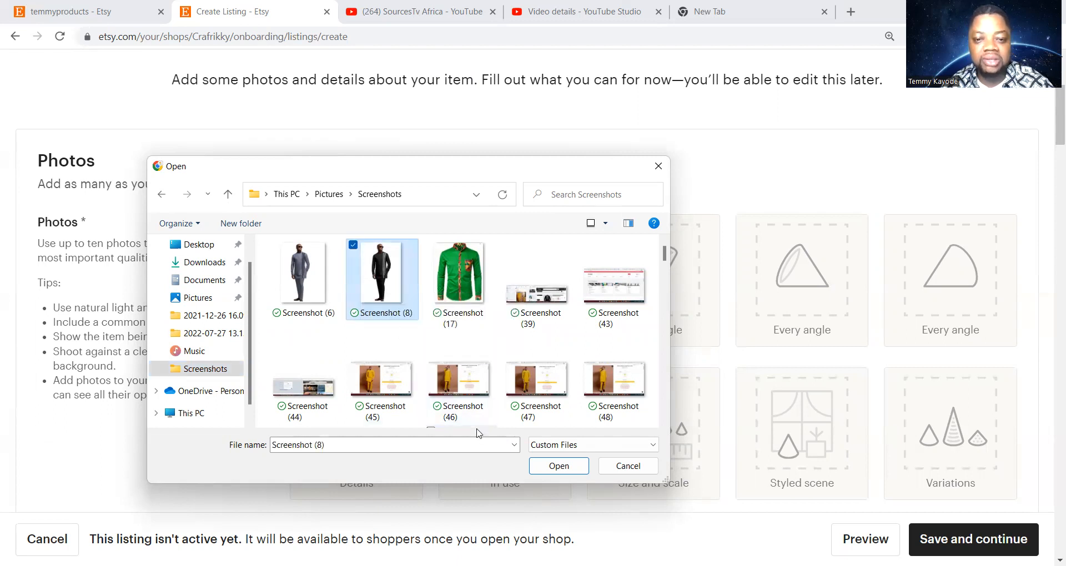
{"action": "left_click", "coordinate": [555, 468]}
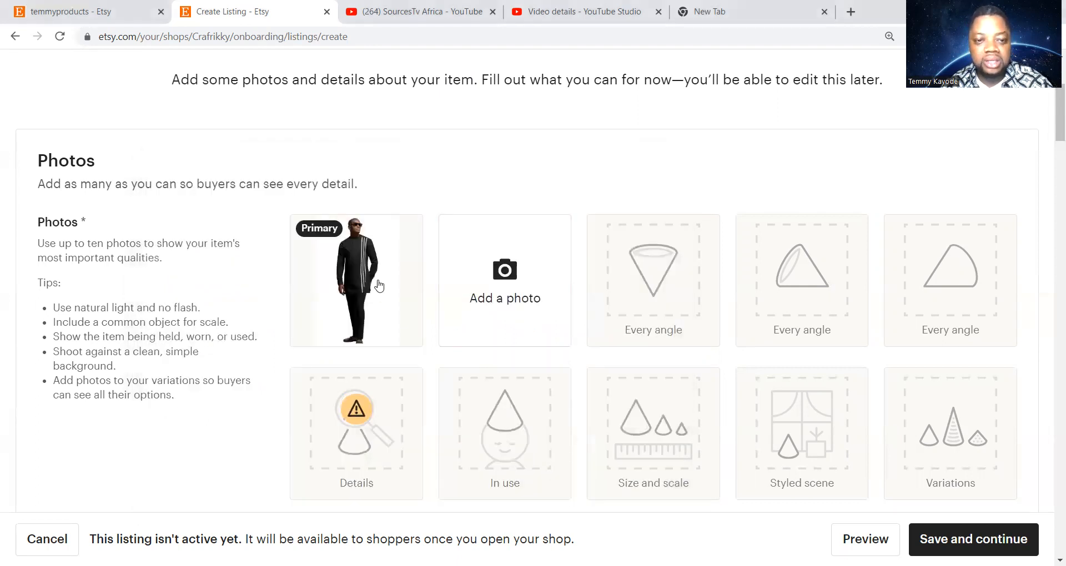
Bring up the file picker from the next Add a photo tile for a second photo
{"action": "mouse_move", "coordinate": [392, 295]}
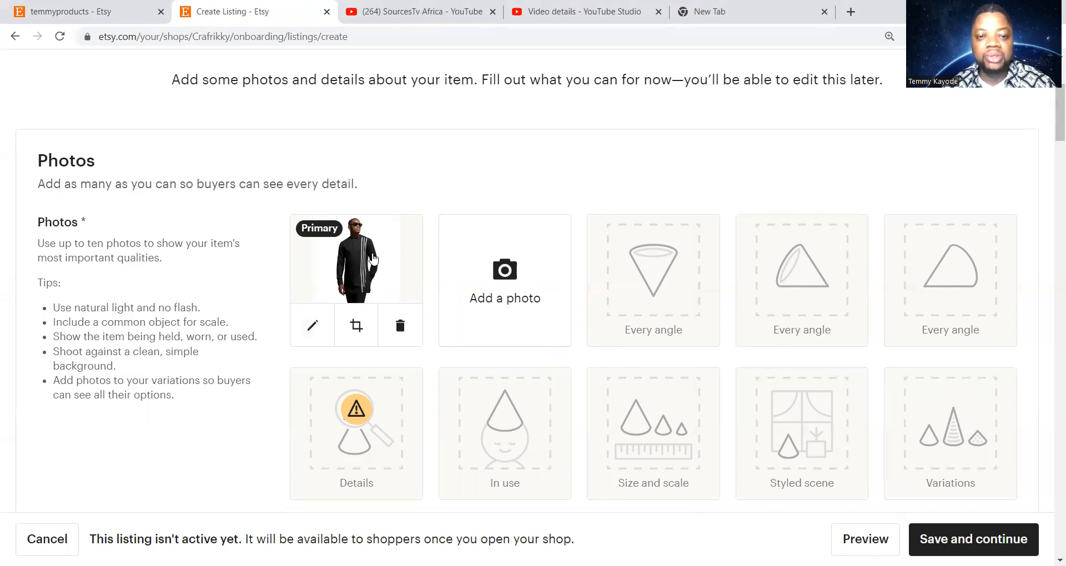
{"action": "left_click", "coordinate": [507, 283]}
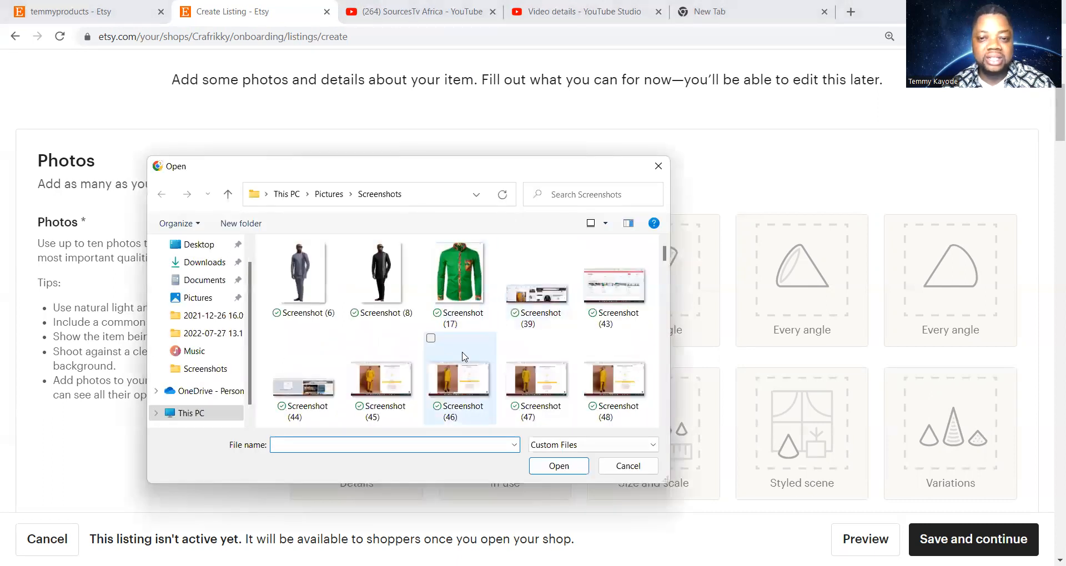
Upload 'Measurement chart 2021' from the Desktop as the second listing photo
{"action": "left_click", "coordinate": [214, 246]}
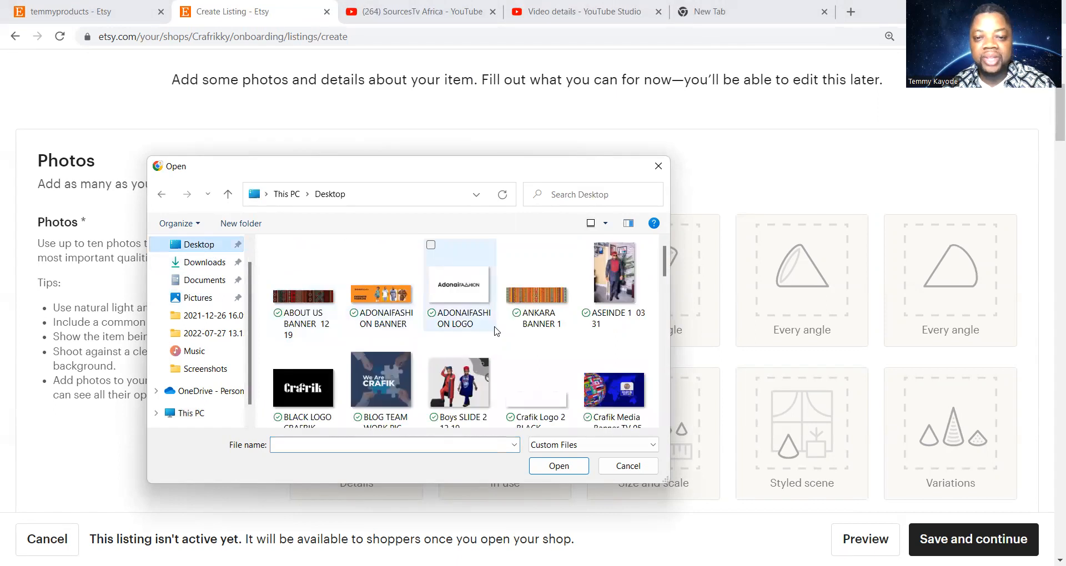
{"action": "scroll", "coordinate": [494, 328], "scroll_direction": "down", "scroll_amount": 5}
{"action": "scroll", "coordinate": [495, 331], "scroll_direction": "down", "scroll_amount": 6}
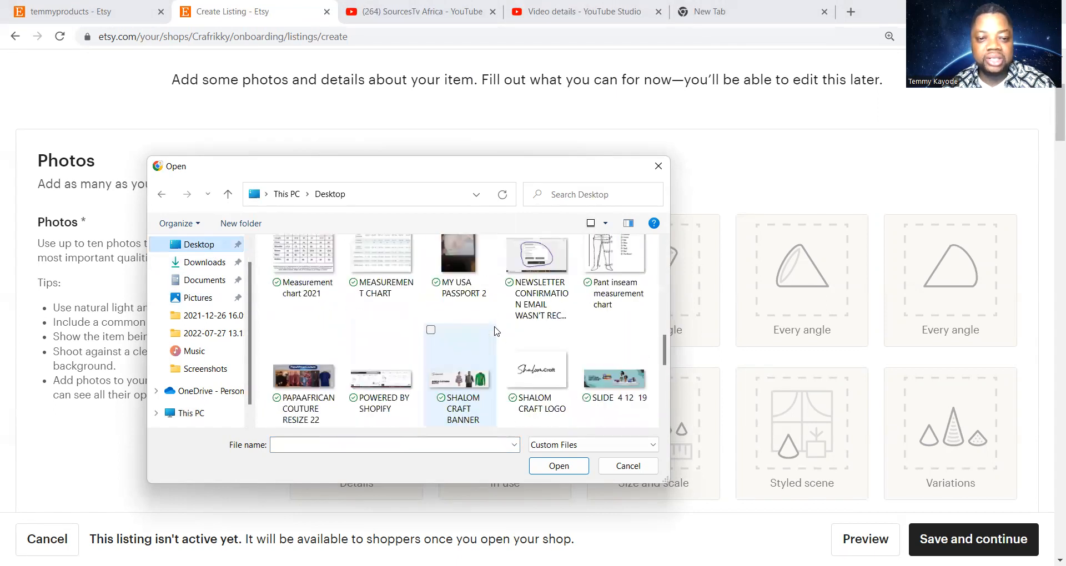
{"action": "left_click", "coordinate": [304, 291]}
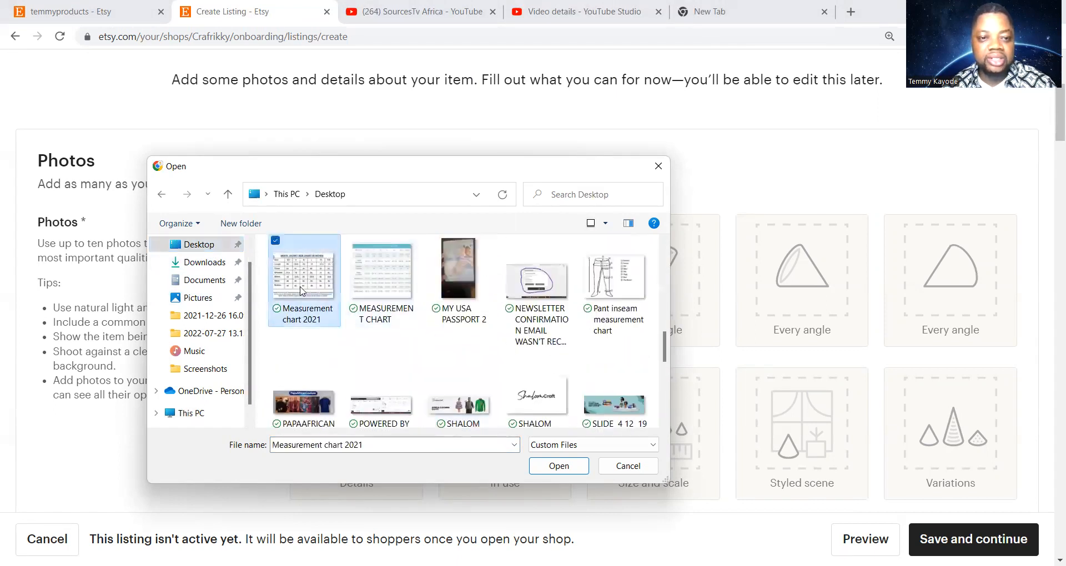
{"action": "left_click", "coordinate": [558, 467]}
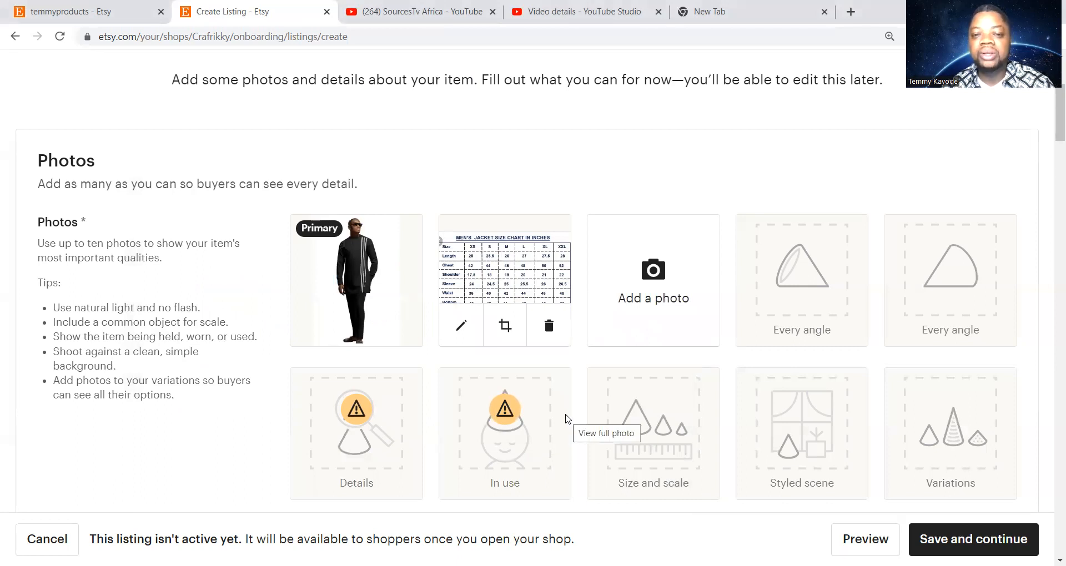
Upload 'Pant inseam measurement chart' from the Desktop as the third listing photo
{"action": "left_click", "coordinate": [653, 286]}
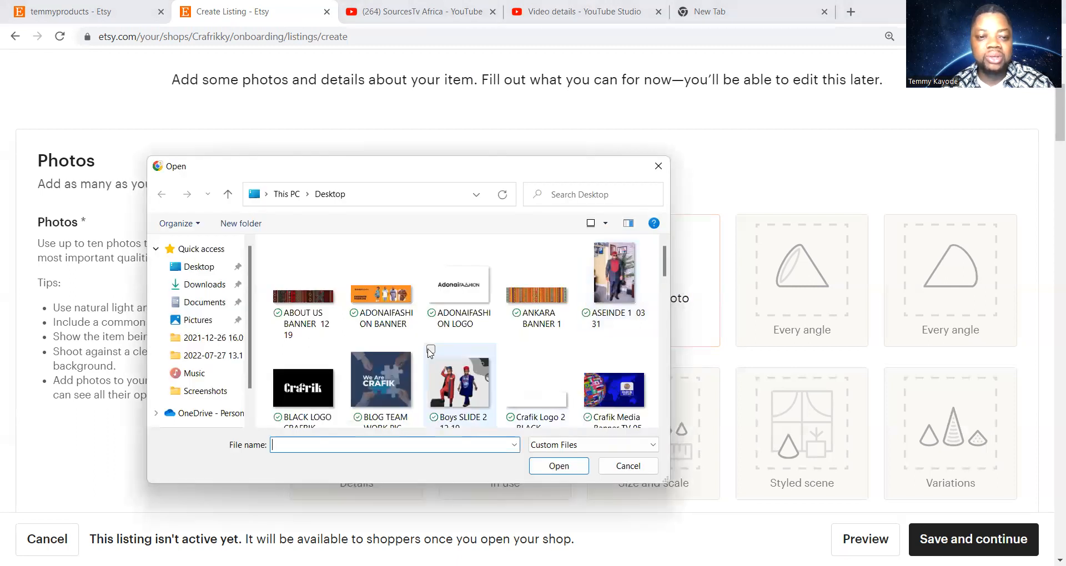
{"action": "scroll", "coordinate": [438, 333], "scroll_direction": "down", "scroll_amount": 10}
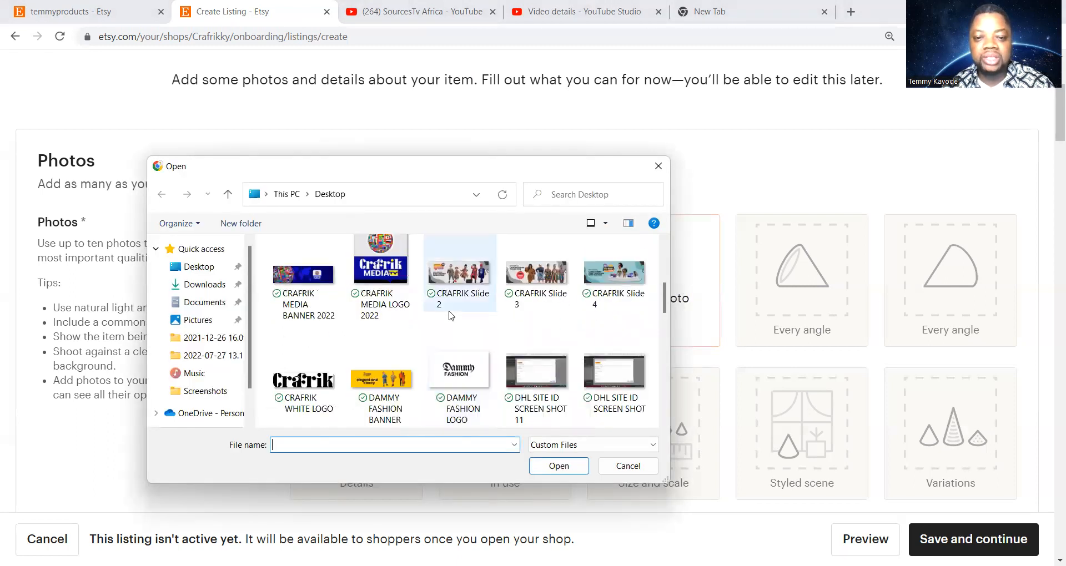
{"action": "scroll", "coordinate": [451, 315], "scroll_direction": "down", "scroll_amount": 2}
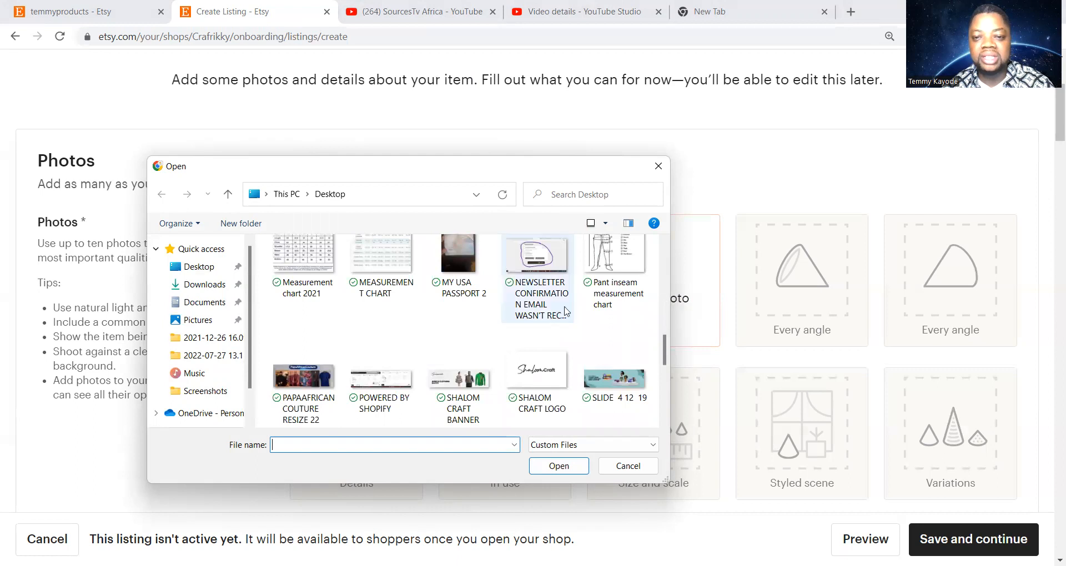
{"action": "scroll", "coordinate": [611, 286], "scroll_direction": "up", "scroll_amount": 1}
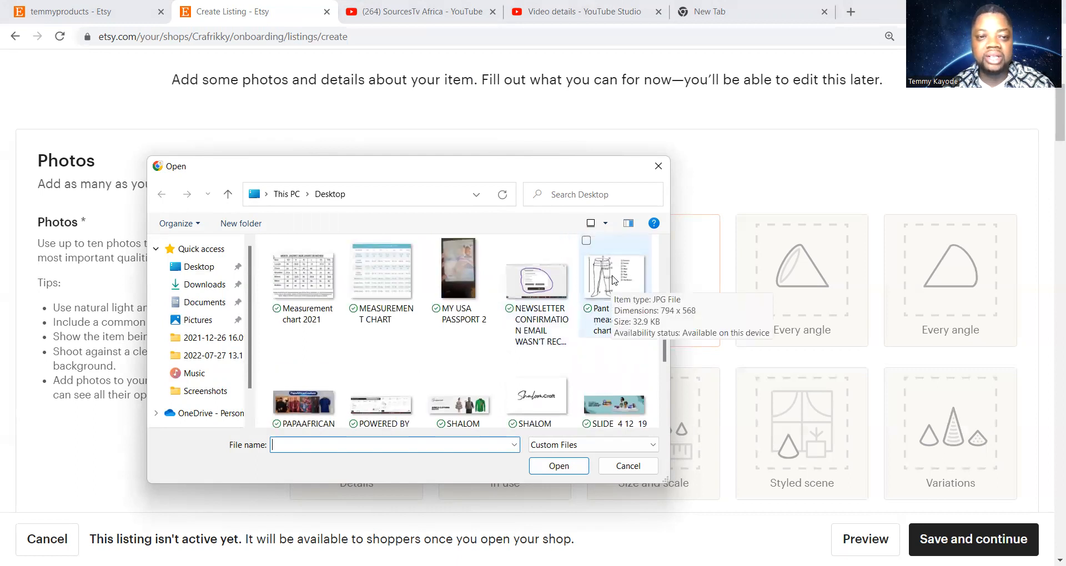
{"action": "left_click", "coordinate": [613, 281]}
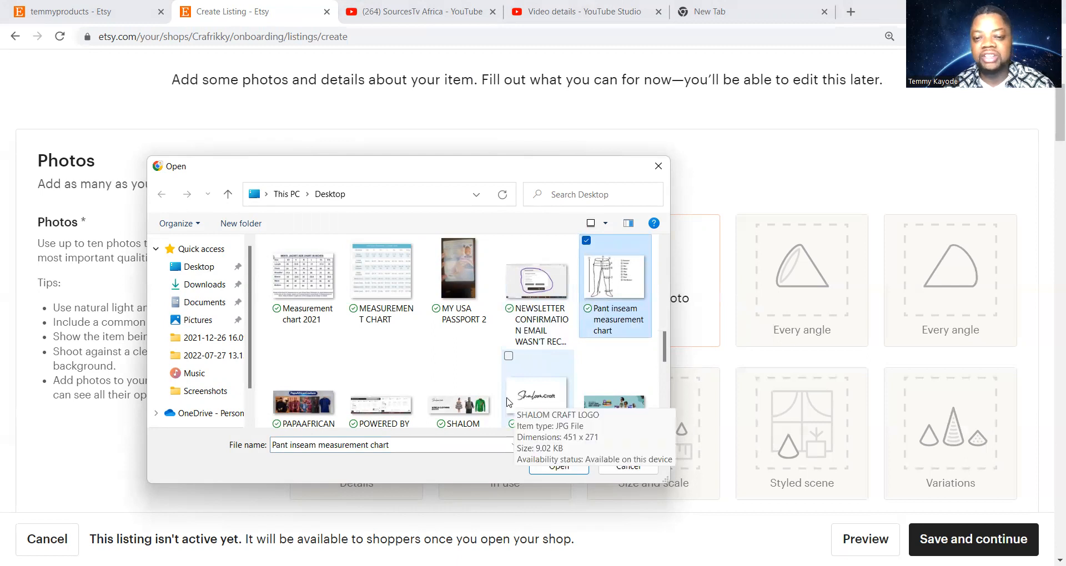
{"action": "left_click", "coordinate": [560, 467]}
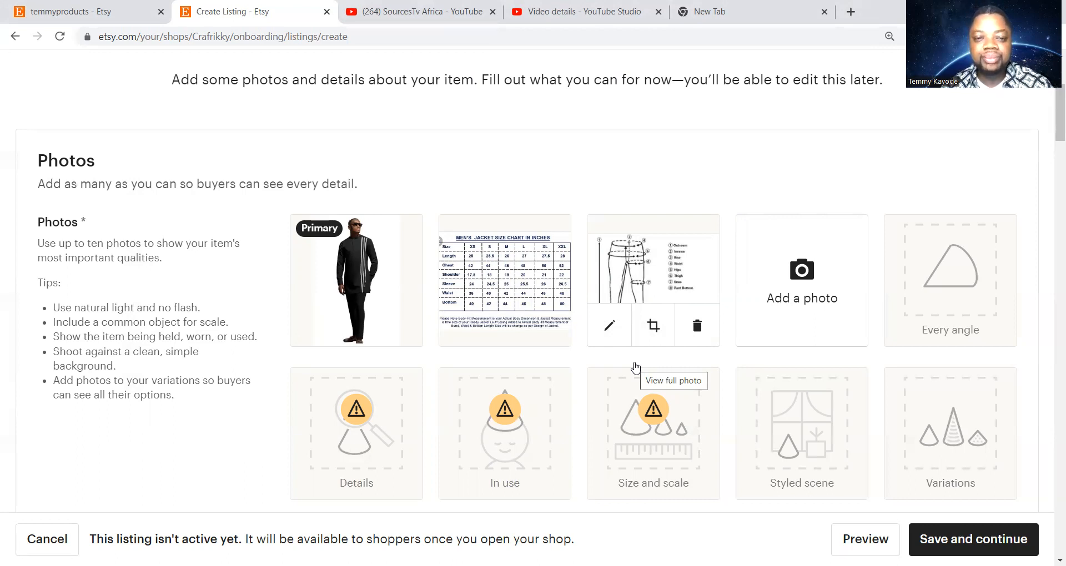
Review the three uploaded photos, select the Title field, then switch to the temmyproducts shop page
{"action": "scroll", "coordinate": [633, 374], "scroll_direction": "down", "scroll_amount": 3}
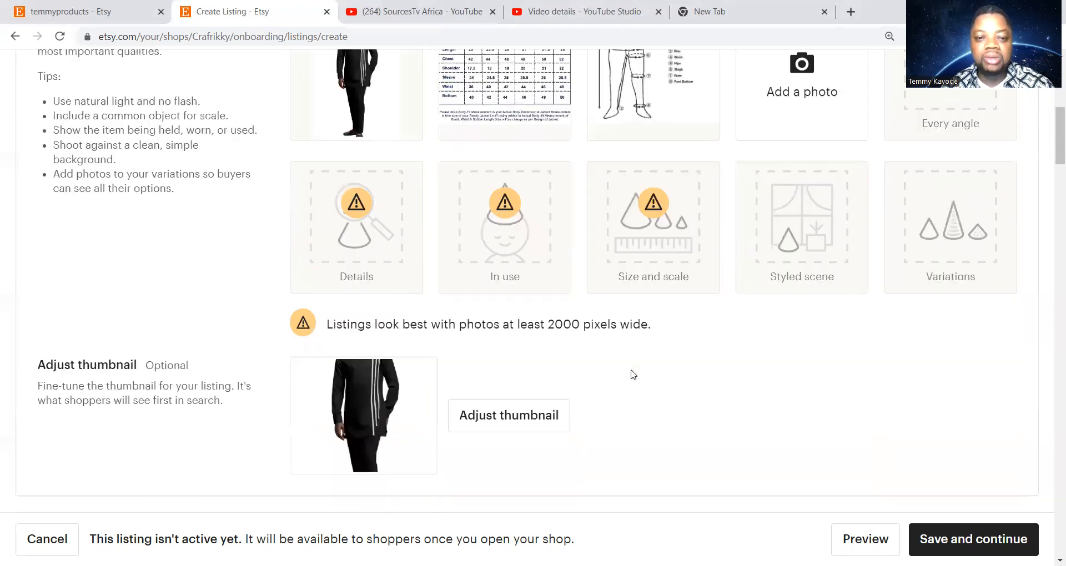
{"action": "scroll", "coordinate": [631, 374], "scroll_direction": "down", "scroll_amount": 1}
{"action": "scroll", "coordinate": [500, 361], "scroll_direction": "up", "scroll_amount": 5}
{"action": "mouse_move", "coordinate": [352, 270]}
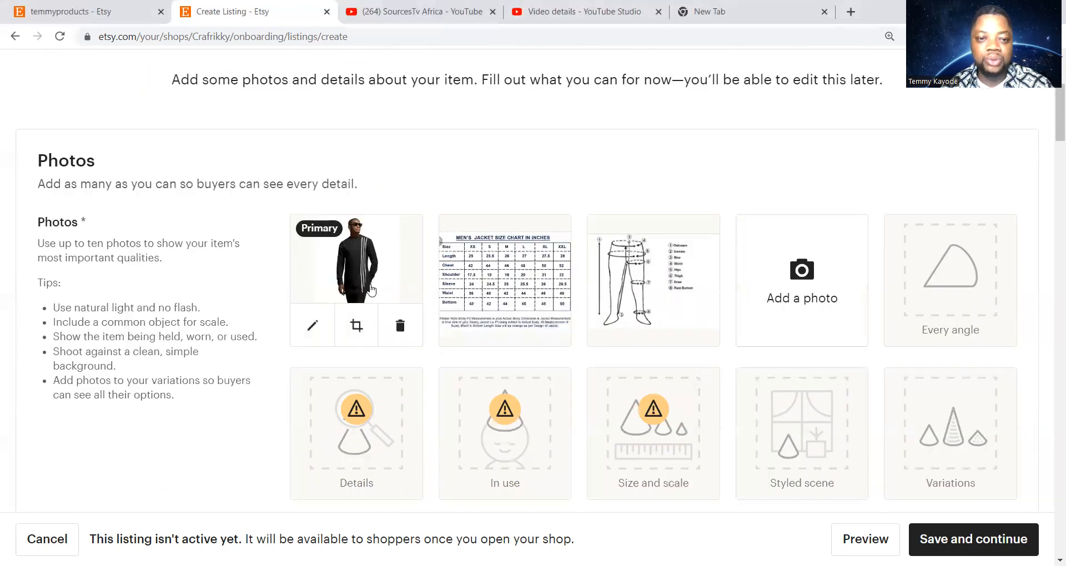
{"action": "mouse_move", "coordinate": [497, 290]}
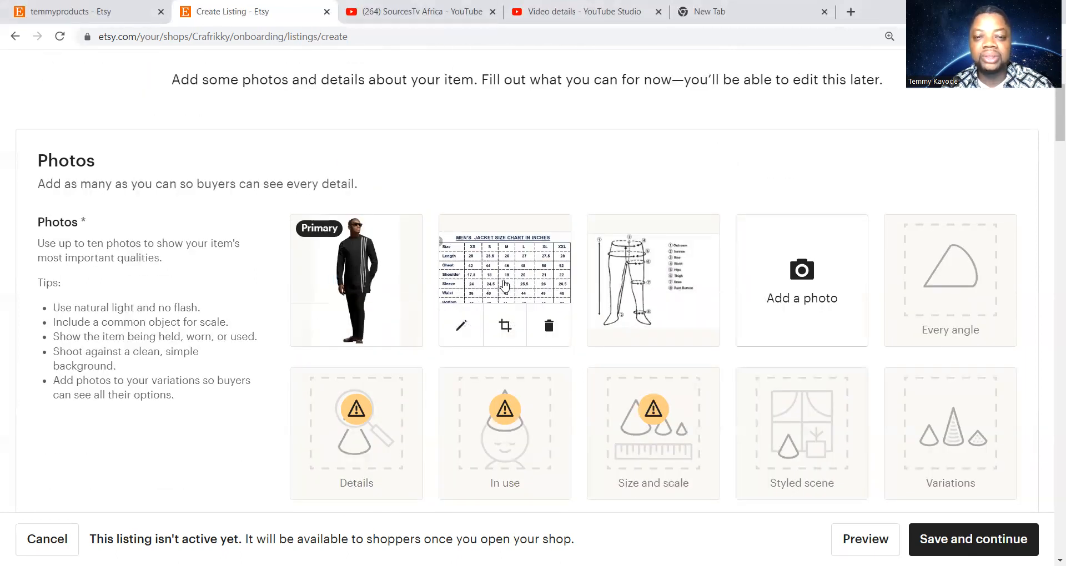
{"action": "mouse_move", "coordinate": [640, 271]}
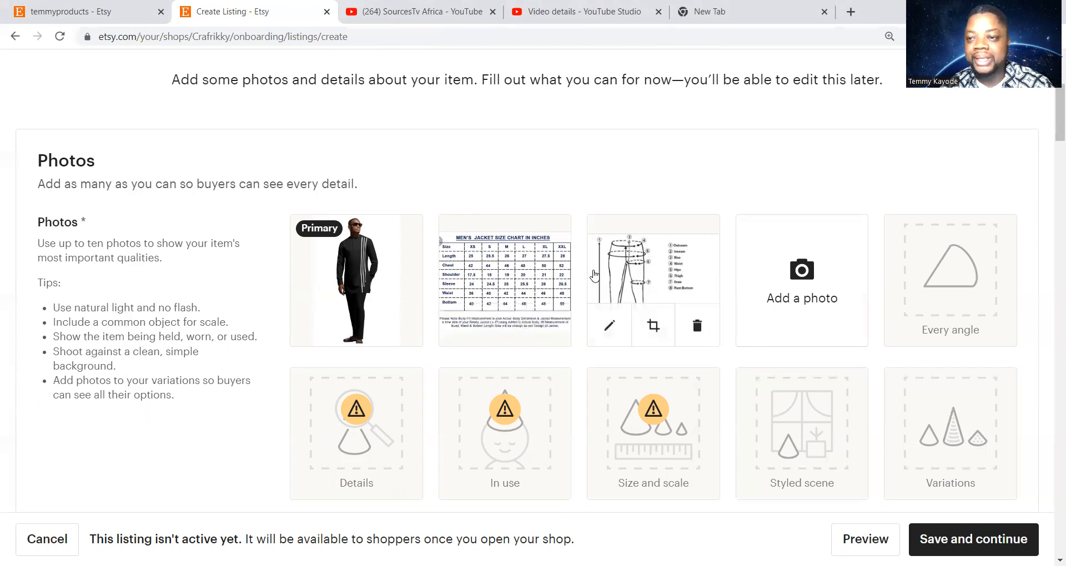
{"action": "scroll", "coordinate": [594, 274], "scroll_direction": "down", "scroll_amount": 10}
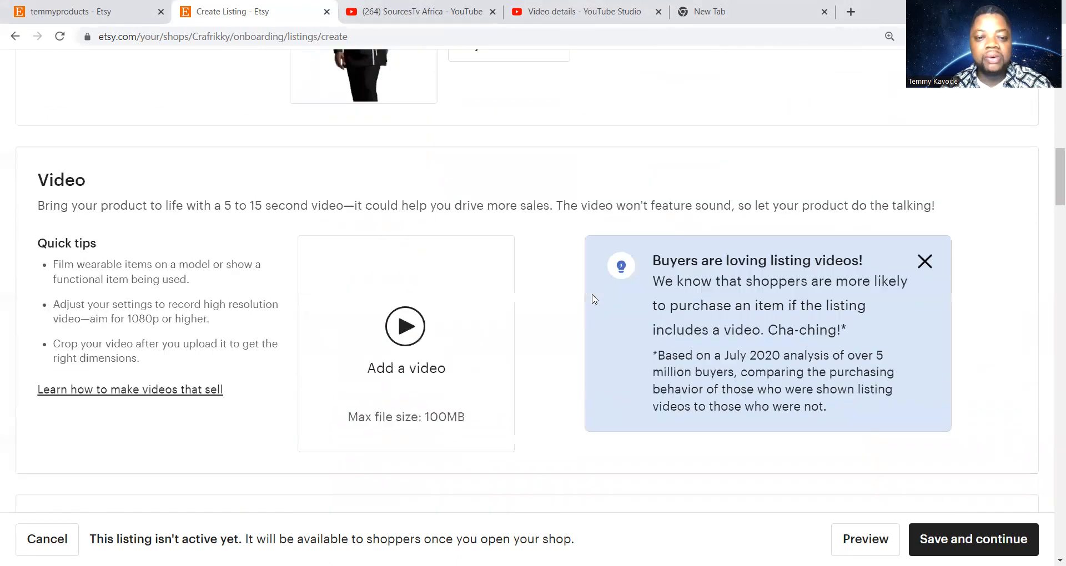
{"action": "scroll", "coordinate": [594, 300], "scroll_direction": "down", "scroll_amount": 6}
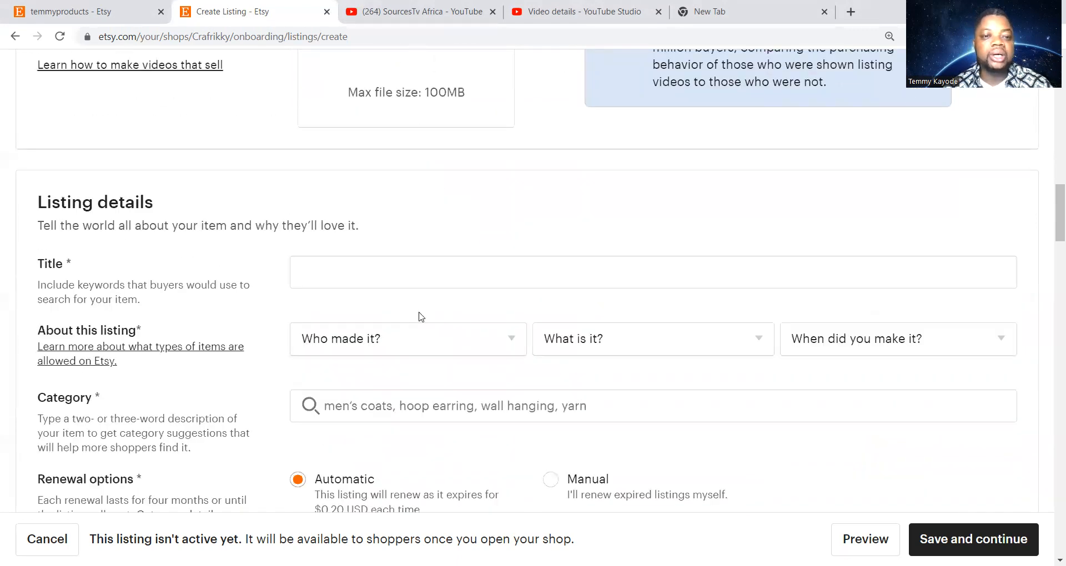
{"action": "left_click", "coordinate": [395, 277]}
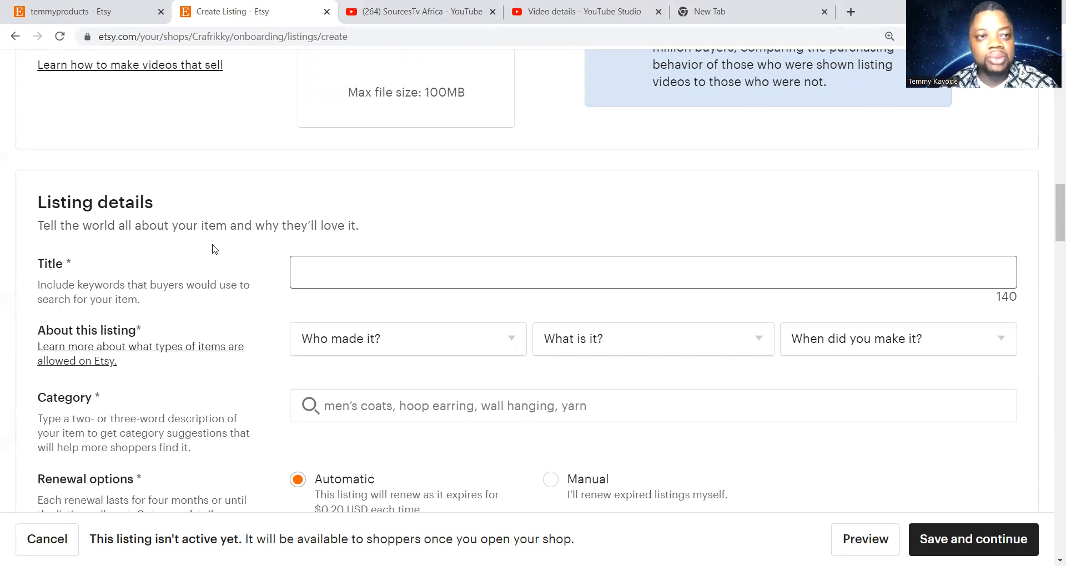
{"action": "left_click", "coordinate": [105, 15]}
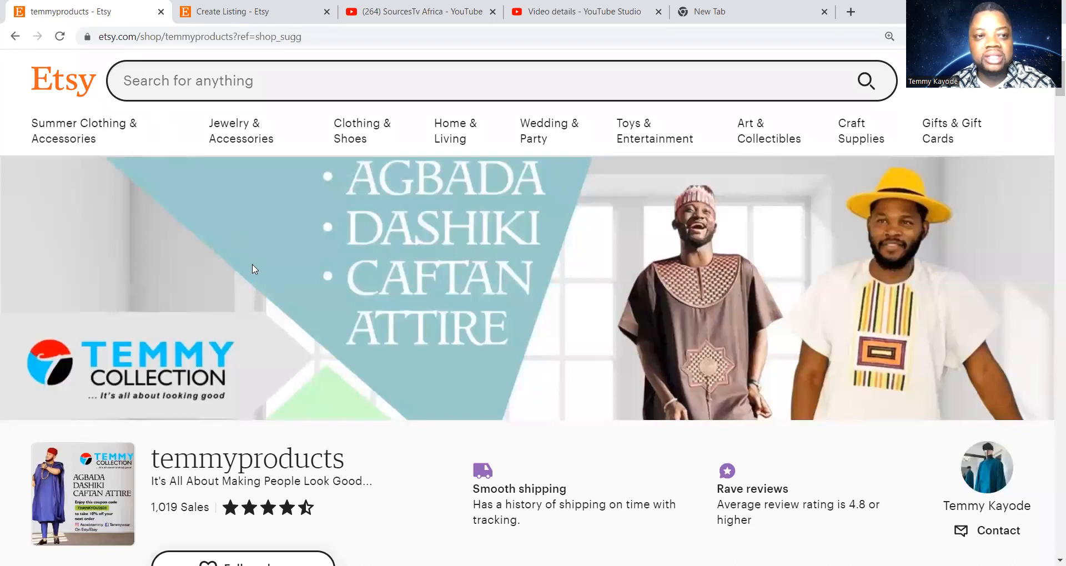
Copy the full title of the shop's $254.99 African men's clothing listing
{"action": "scroll", "coordinate": [272, 344], "scroll_direction": "down", "scroll_amount": 4}
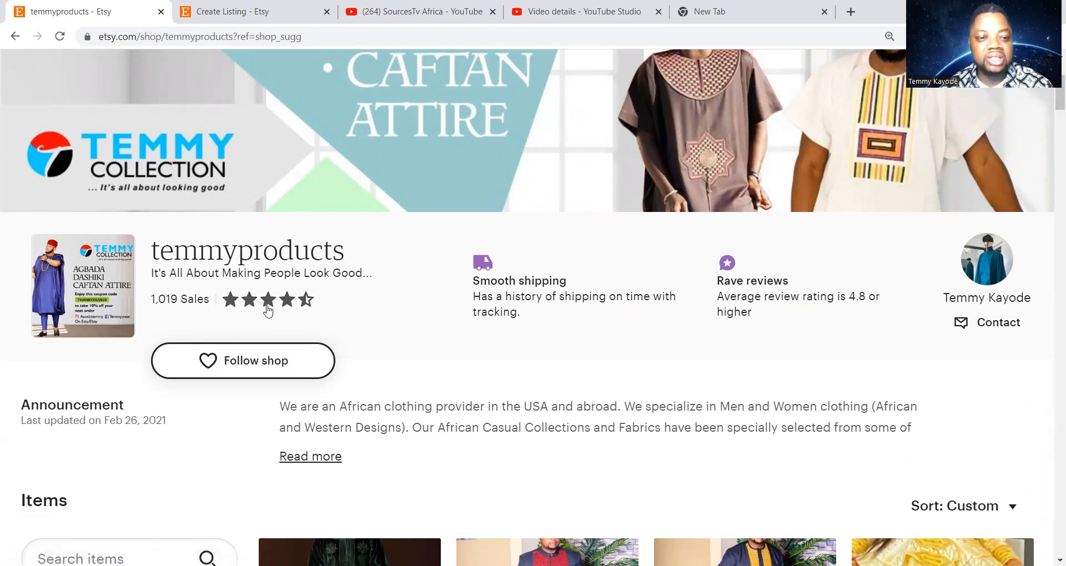
{"action": "scroll", "coordinate": [392, 333], "scroll_direction": "down", "scroll_amount": 3}
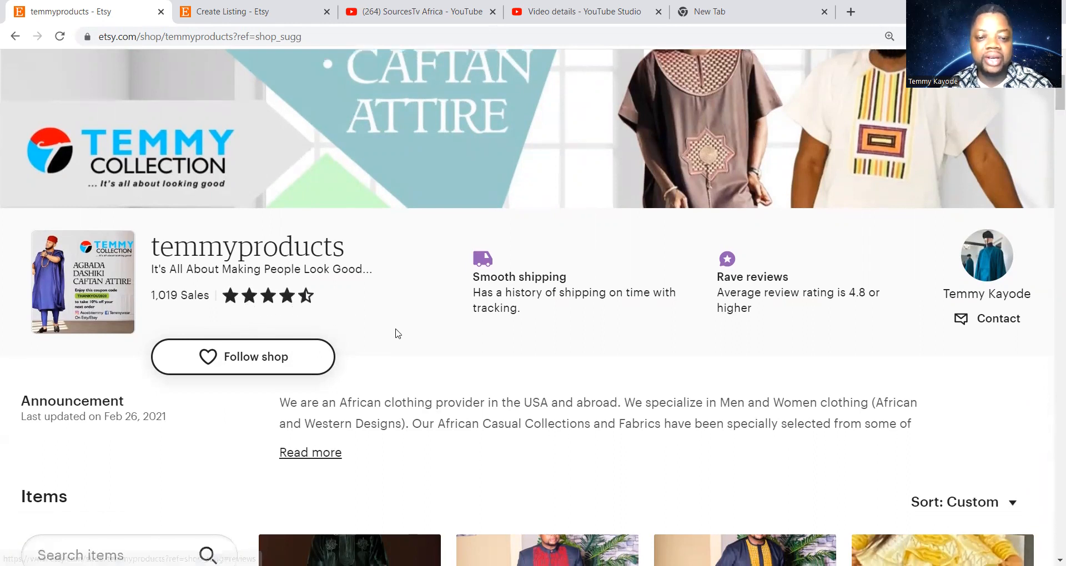
{"action": "scroll", "coordinate": [481, 378], "scroll_direction": "down", "scroll_amount": 2}
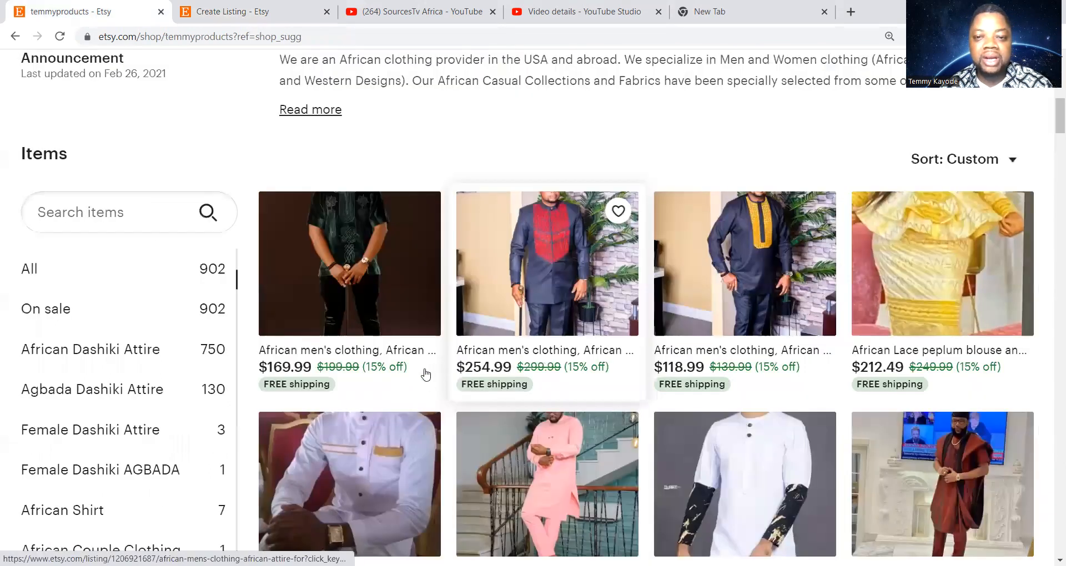
{"action": "left_click", "coordinate": [539, 288]}
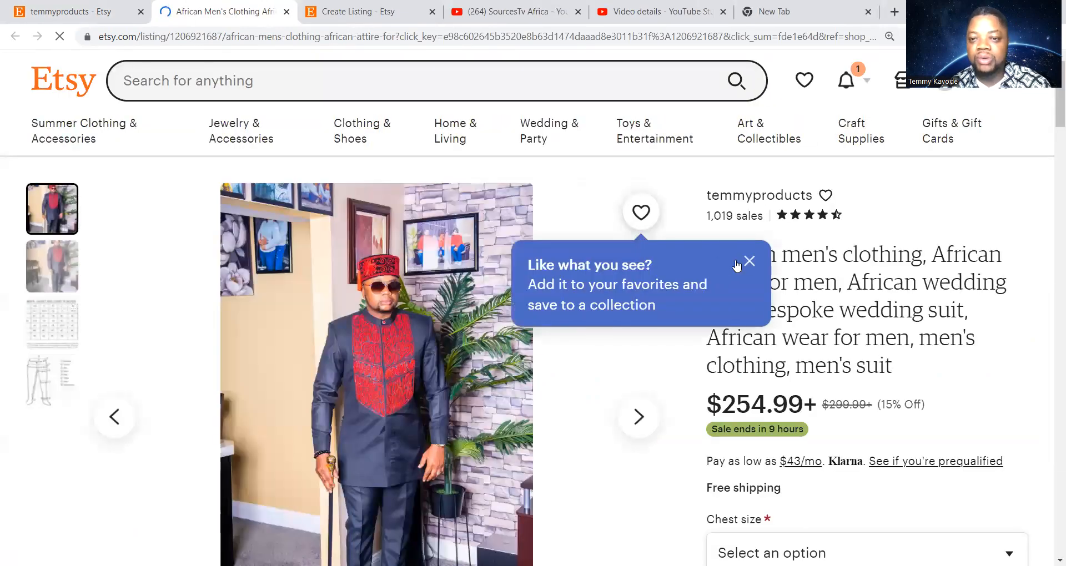
{"action": "left_click", "coordinate": [748, 261]}
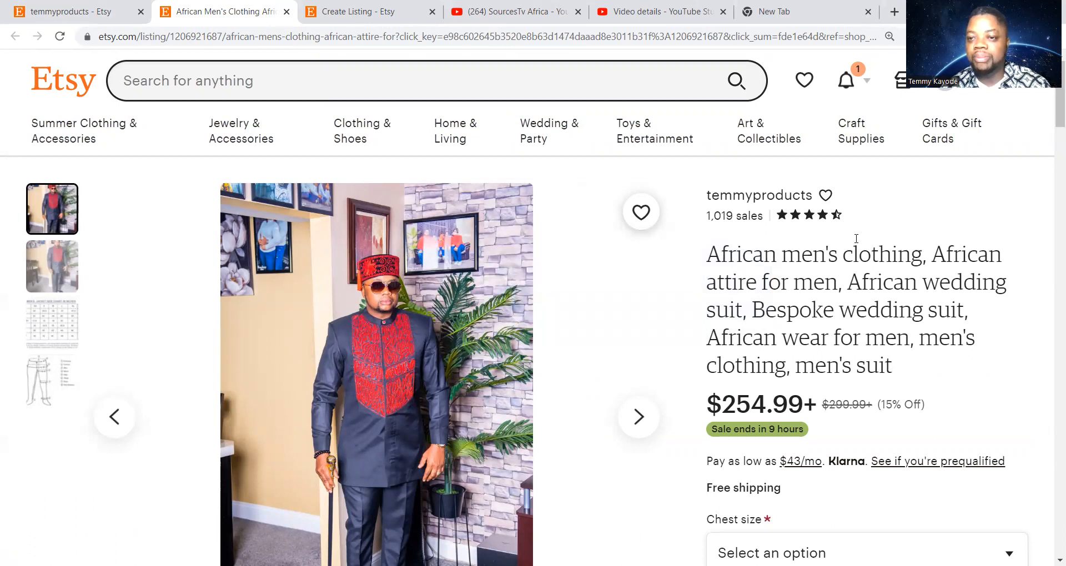
{"action": "left_click_drag", "start_coordinate": [713, 255], "coordinate": [894, 365]}
{"action": "right_click", "coordinate": [784, 314]}
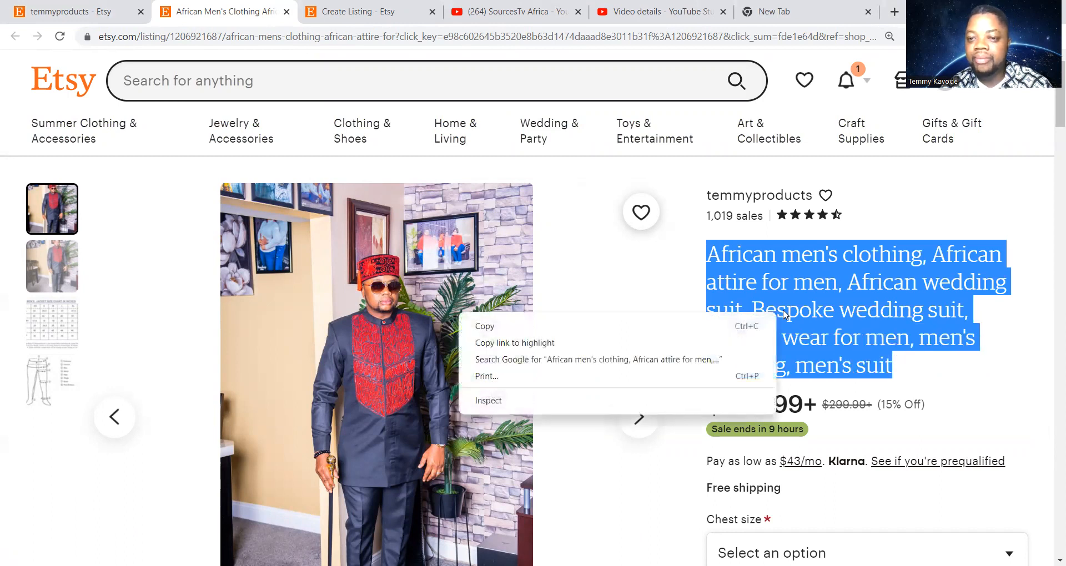
{"action": "left_click", "coordinate": [662, 326]}
Paste the copied African men's clothing keyword title into the new listing's Title field
{"action": "key", "text": "ctrl+Tab"}
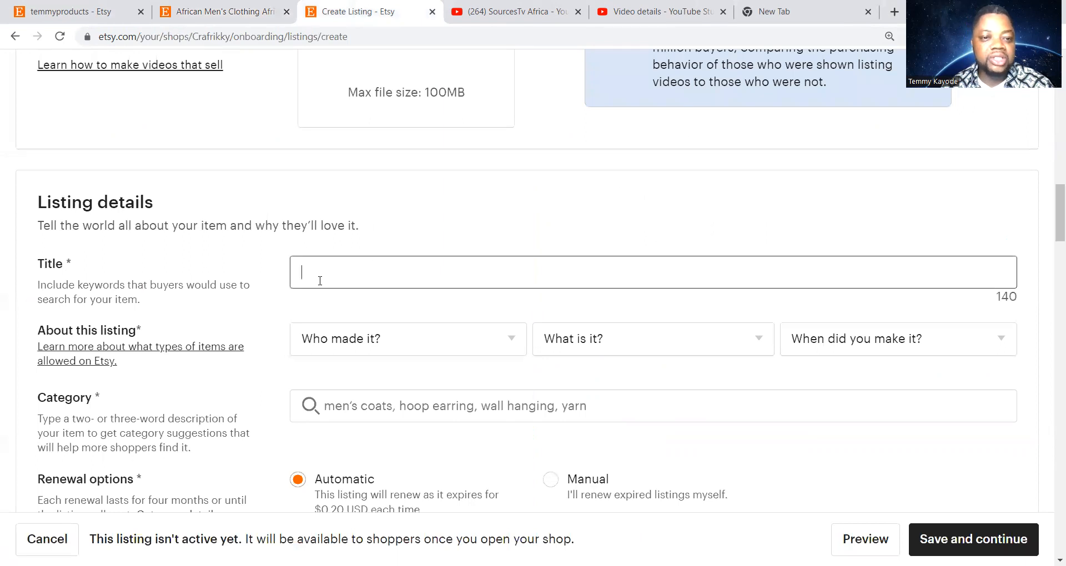
{"action": "right_click", "coordinate": [320, 281]}
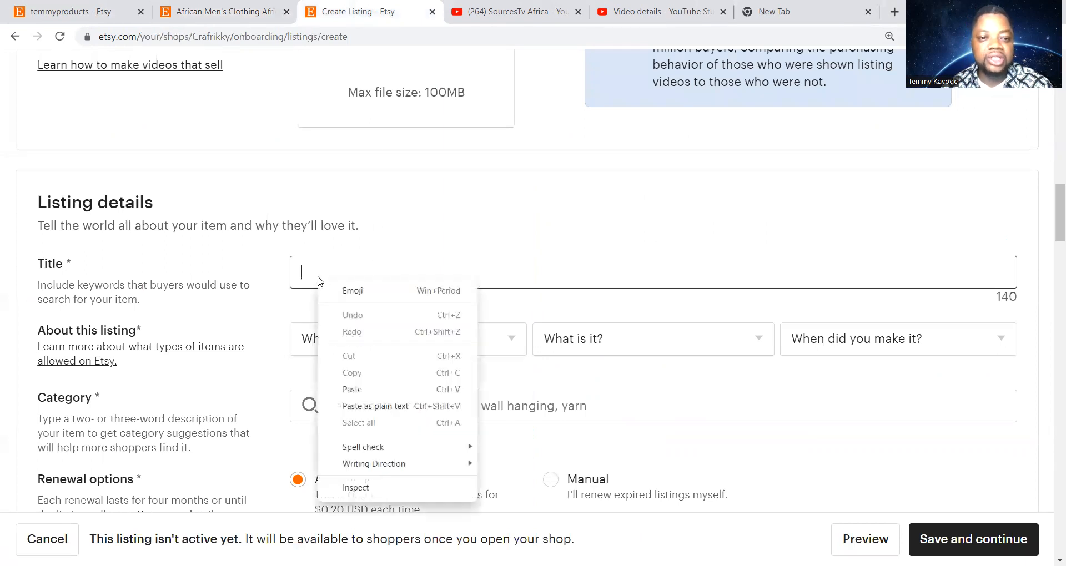
{"action": "left_click", "coordinate": [376, 391]}
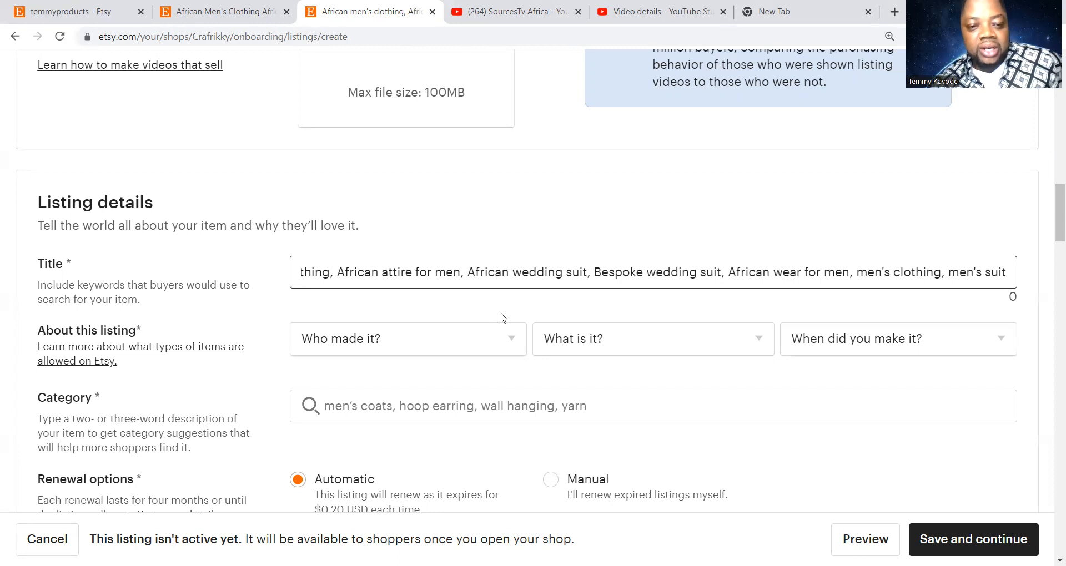
{"action": "scroll", "coordinate": [477, 366], "scroll_direction": "down", "scroll_amount": 1}
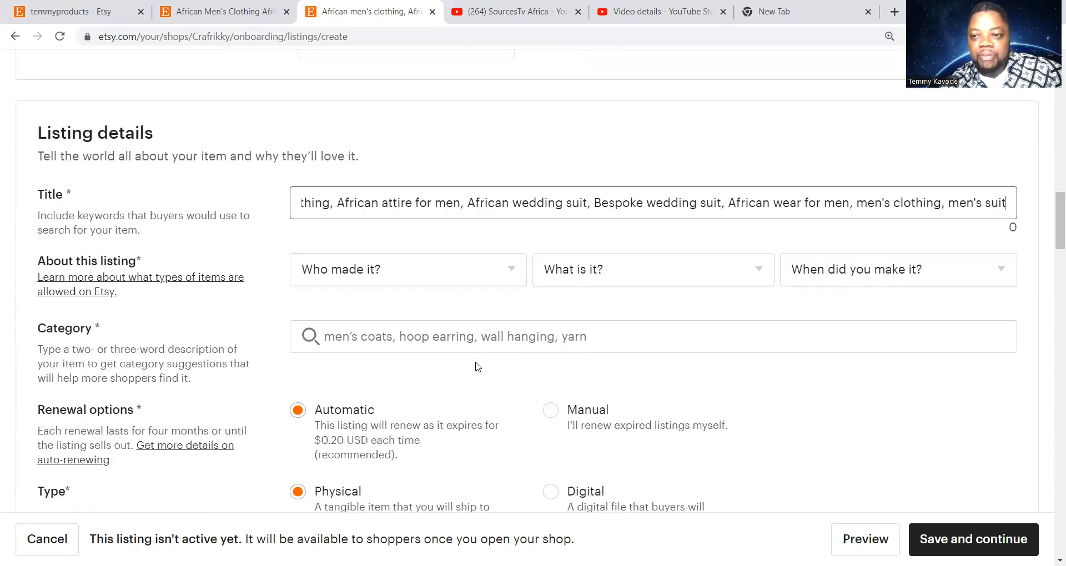
{"action": "scroll", "coordinate": [476, 366], "scroll_direction": "down", "scroll_amount": 1}
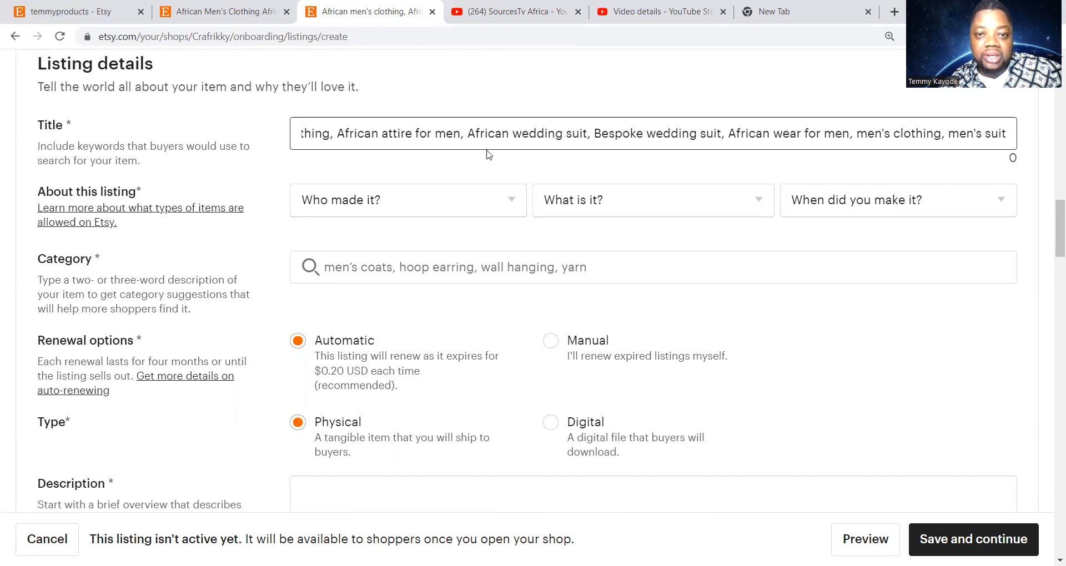
Answer 'Who made it?' with I did
{"action": "left_click", "coordinate": [461, 200]}
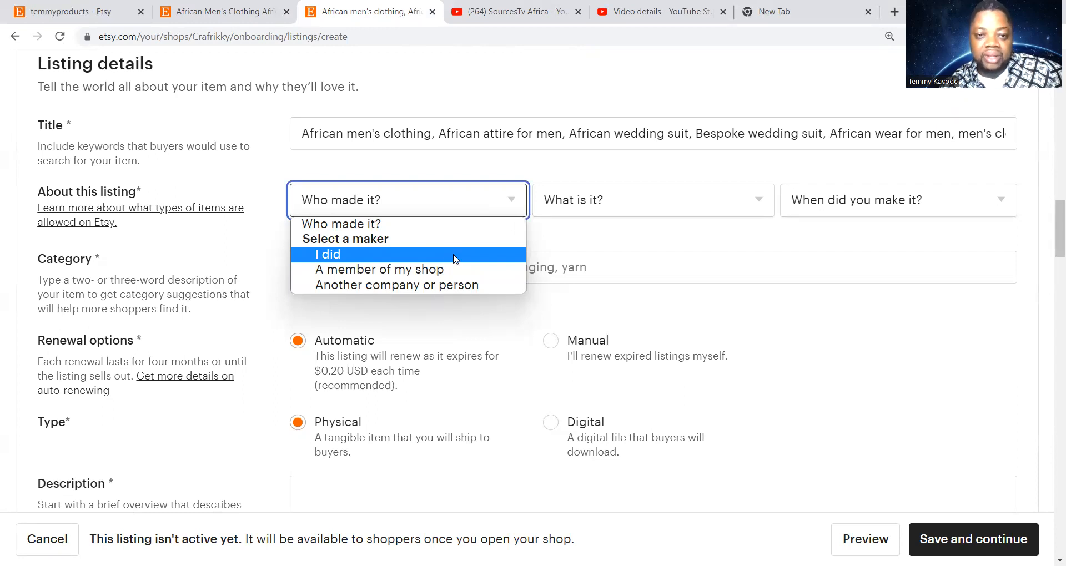
{"action": "left_click", "coordinate": [454, 259]}
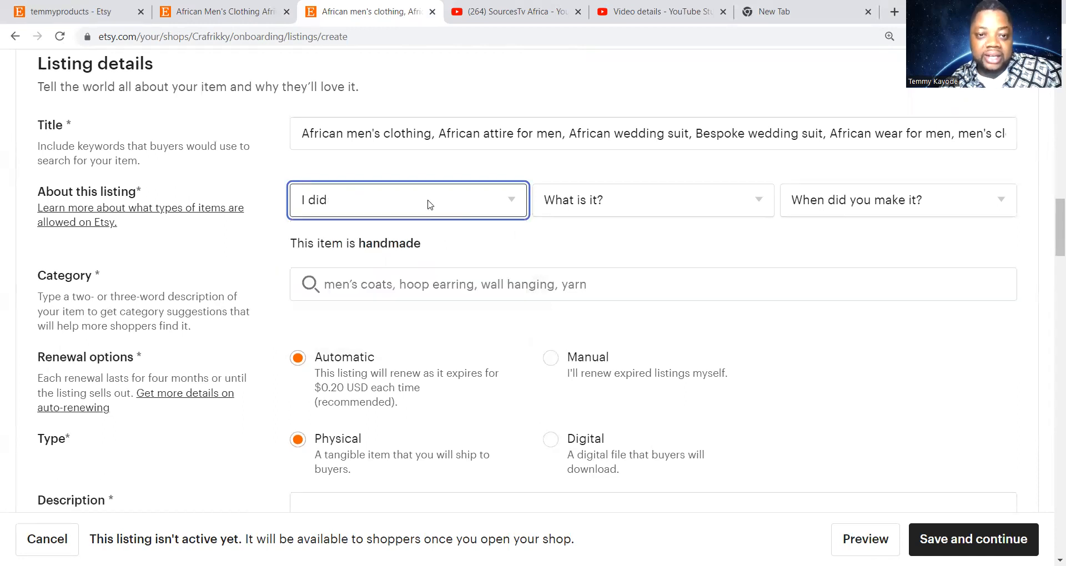
{"action": "left_click", "coordinate": [512, 200]}
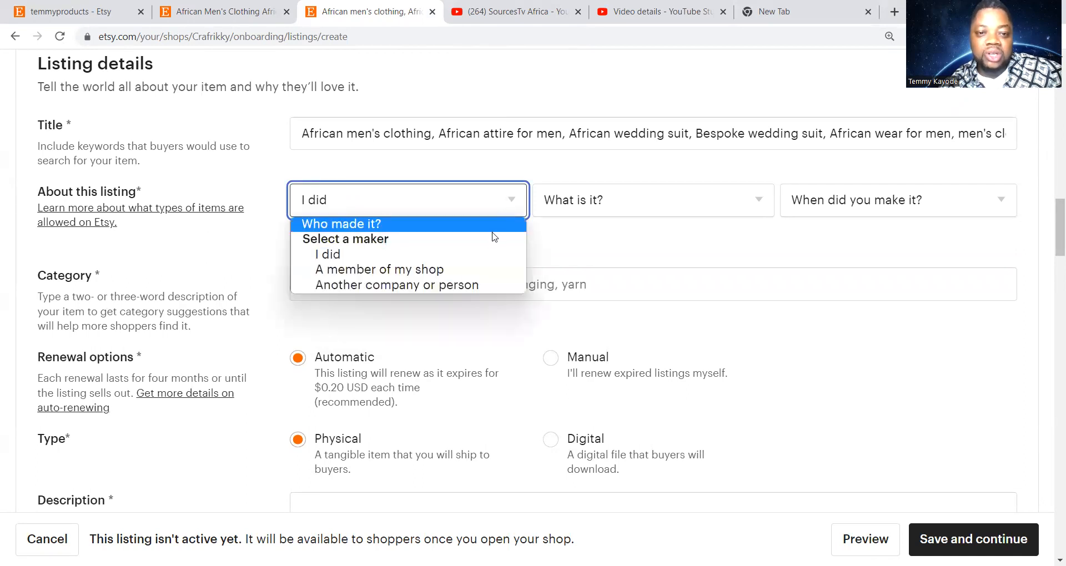
{"action": "left_click", "coordinate": [486, 285]}
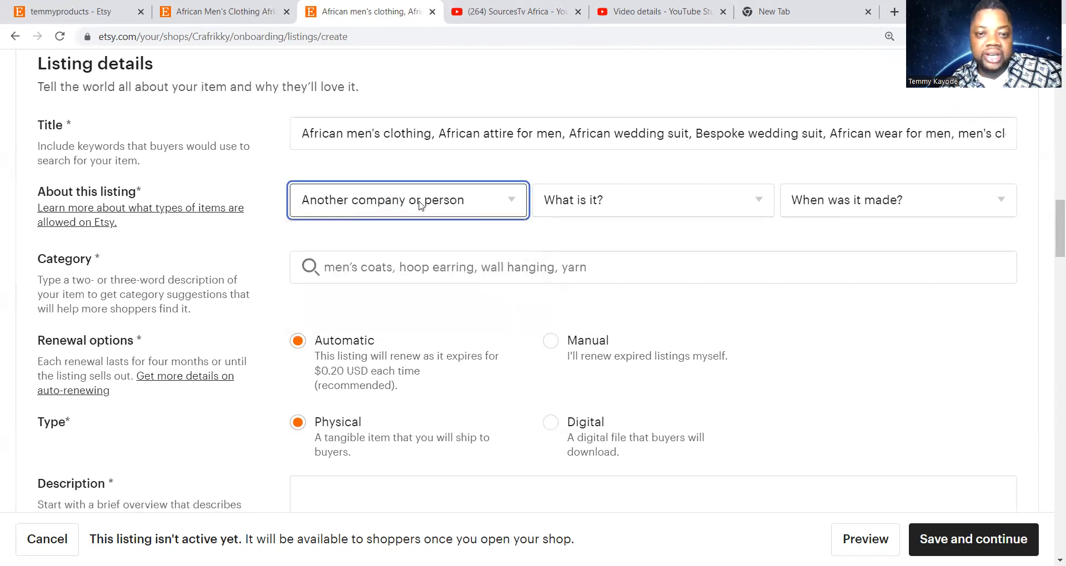
{"action": "left_click", "coordinate": [508, 205]}
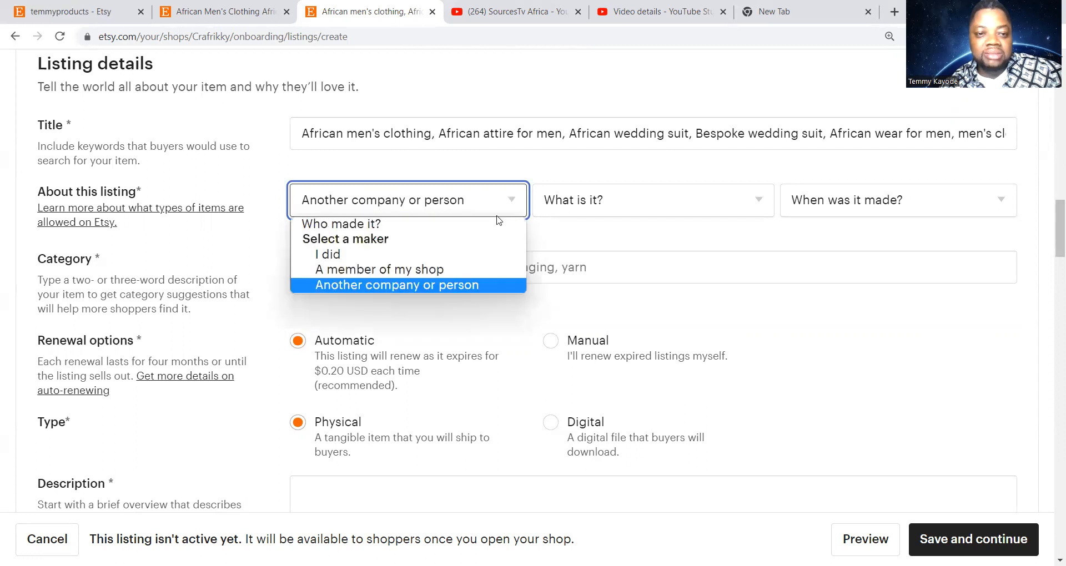
{"action": "left_click", "coordinate": [484, 256]}
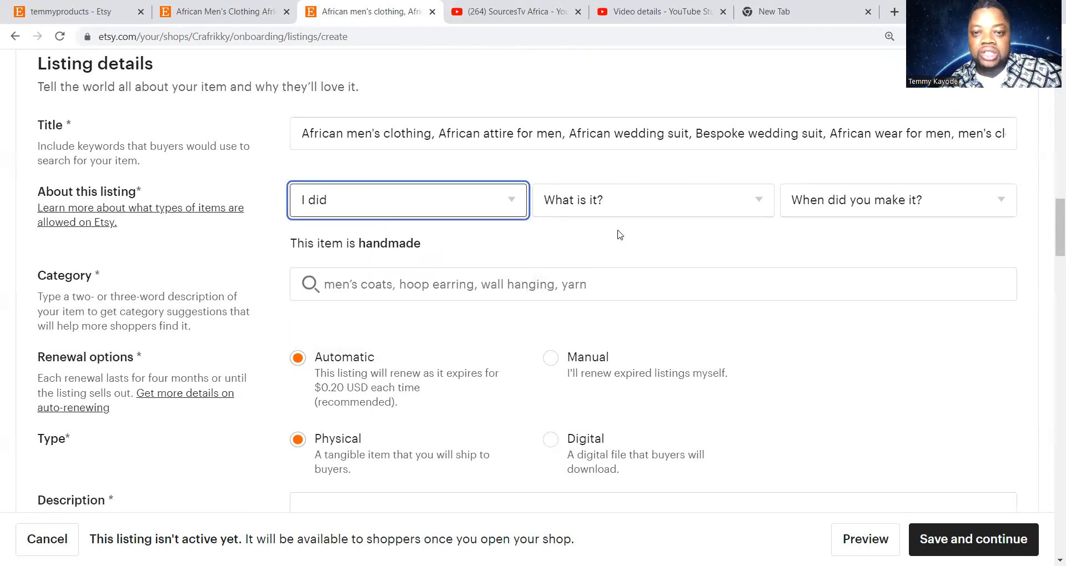
Mark the item as a finished product that is Made To Order
{"action": "left_click", "coordinate": [658, 204]}
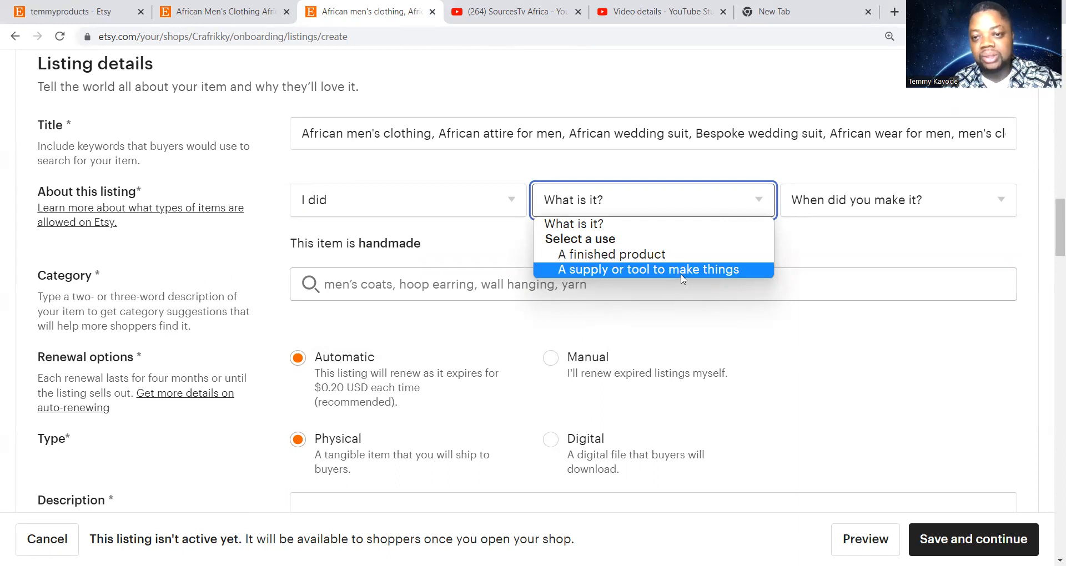
{"action": "left_click", "coordinate": [651, 257]}
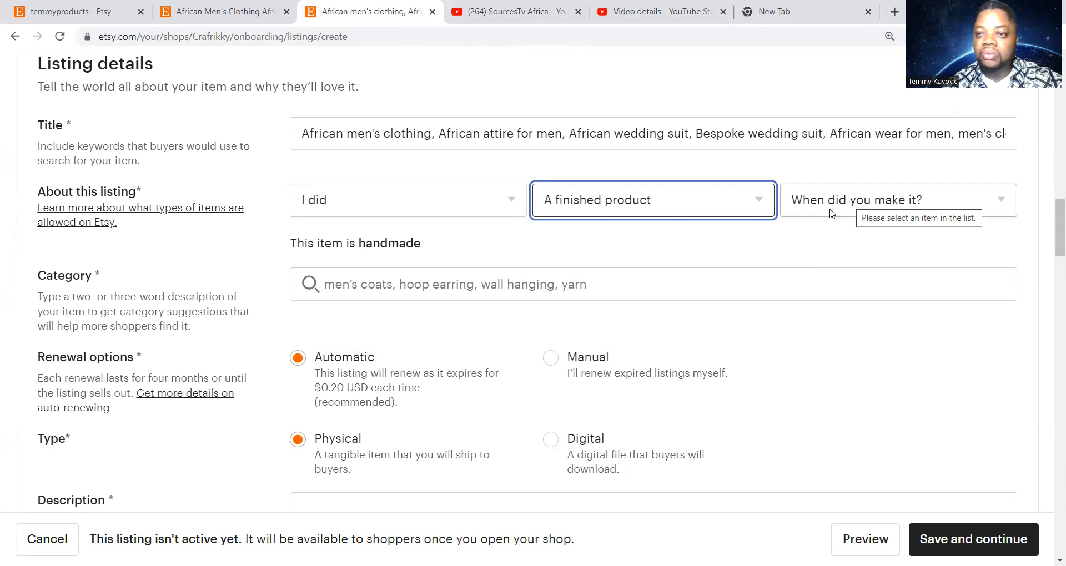
{"action": "left_click", "coordinate": [859, 209]}
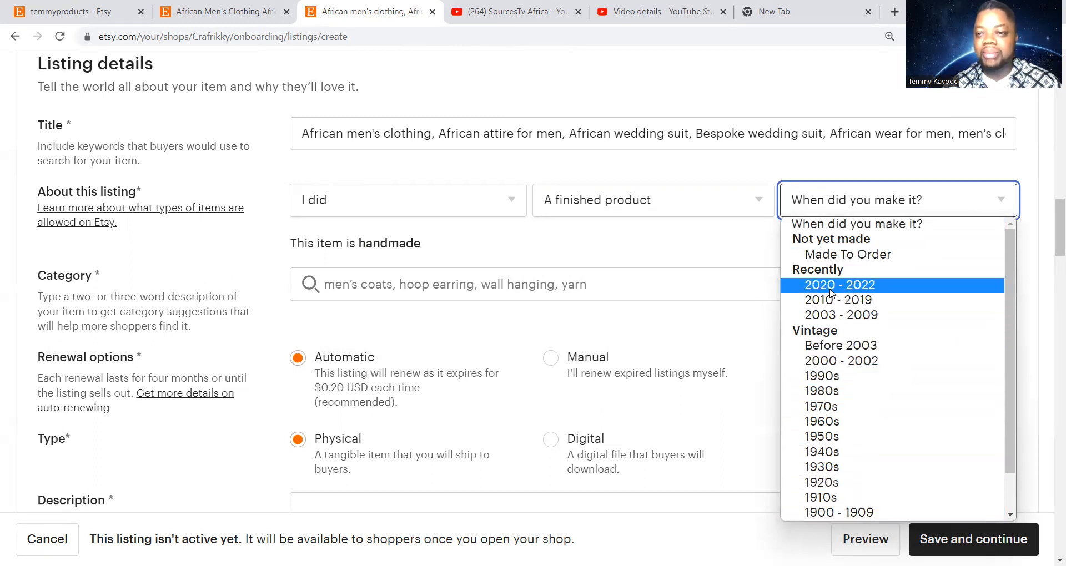
{"action": "left_click", "coordinate": [848, 259]}
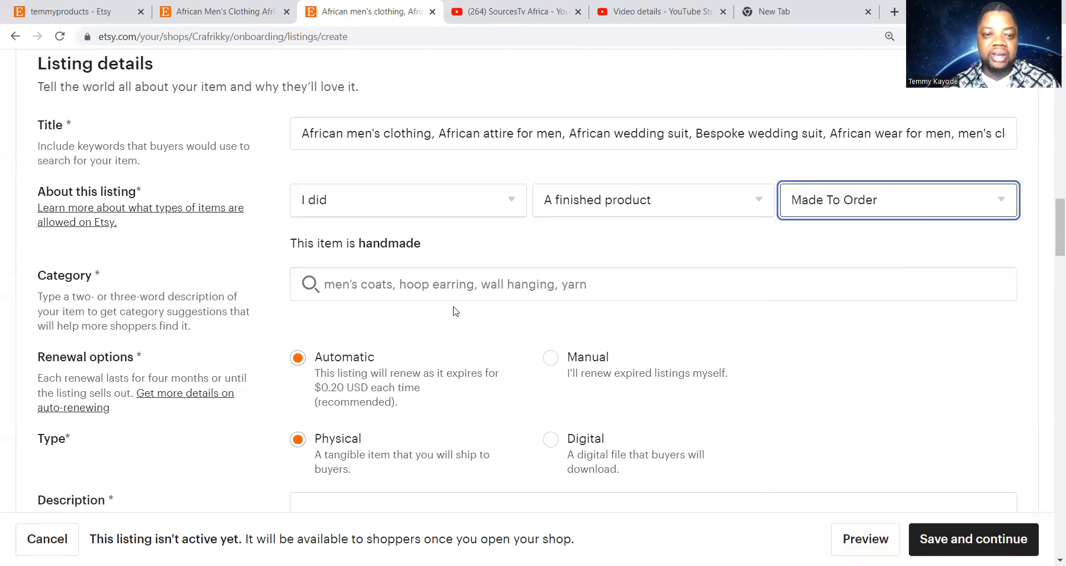
{"action": "scroll", "coordinate": [409, 304], "scroll_direction": "down", "scroll_amount": 3}
{"action": "scroll", "coordinate": [409, 304], "scroll_direction": "up", "scroll_amount": 1}
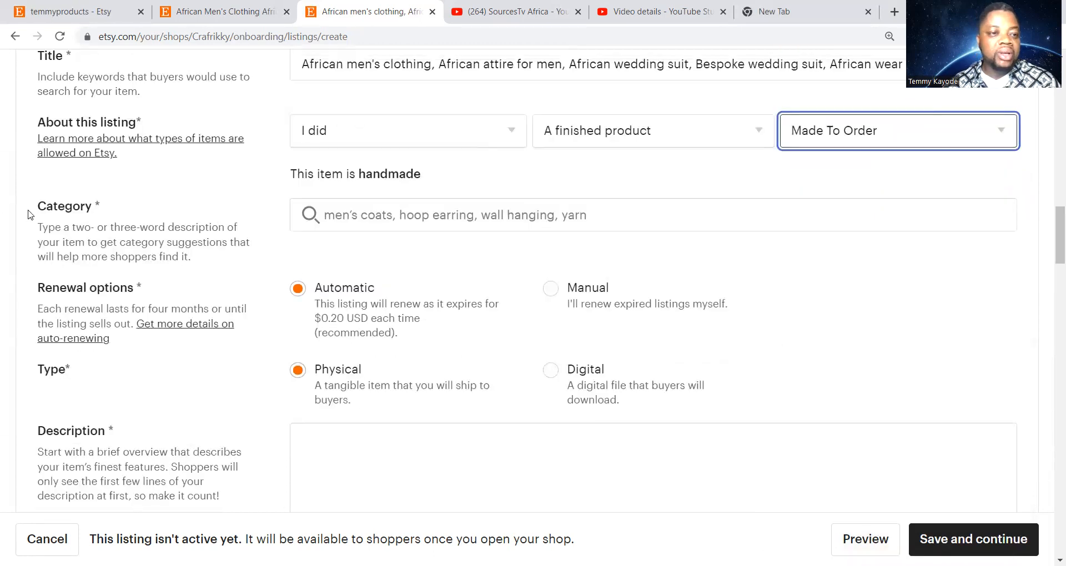
Search categories for 'men', after discarding 'phone', and pick men's Jackets & Coats
{"action": "left_click", "coordinate": [343, 217]}
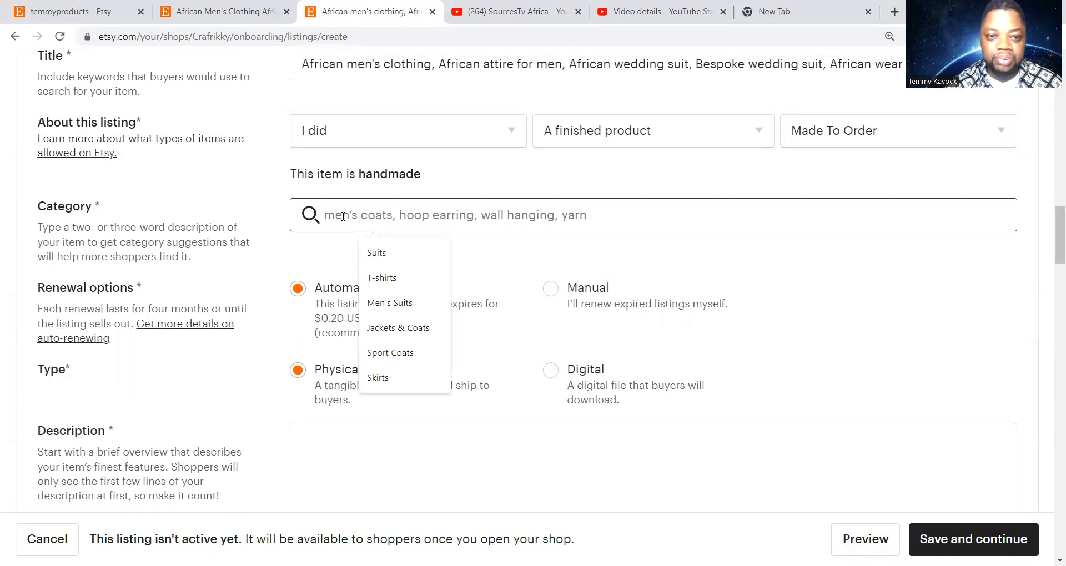
{"action": "type", "text": "phone"}
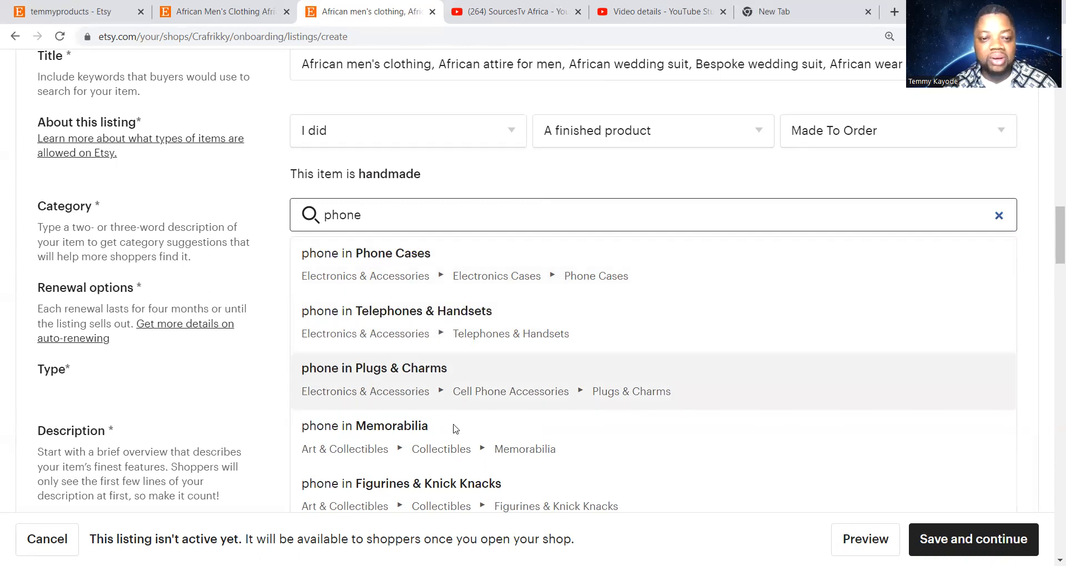
{"action": "scroll", "coordinate": [452, 438], "scroll_direction": "down", "scroll_amount": 1}
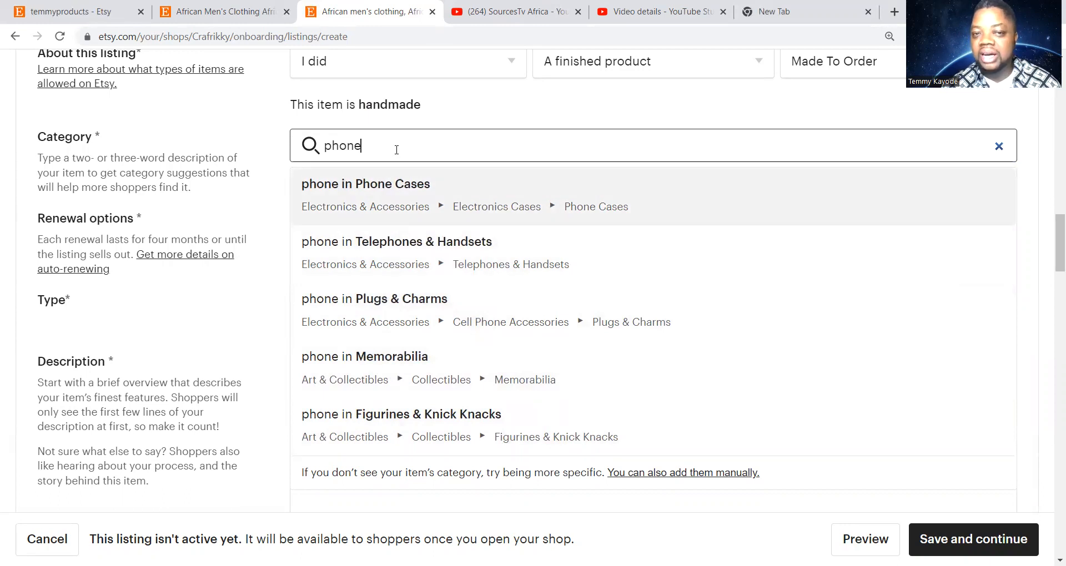
{"action": "key", "text": "BackSpace"}
{"action": "key", "text": "BackSpace"}
{"action": "key", "text": "BackSpace"}
{"action": "key", "text": "BackSpace"}
{"action": "key", "text": "BackSpace"}
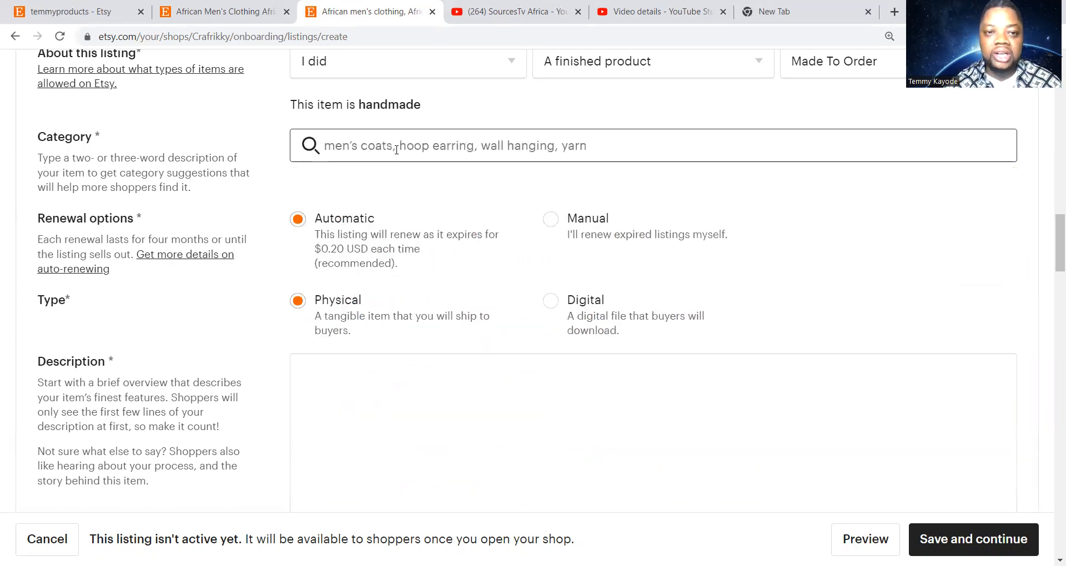
{"action": "type", "text": "men"}
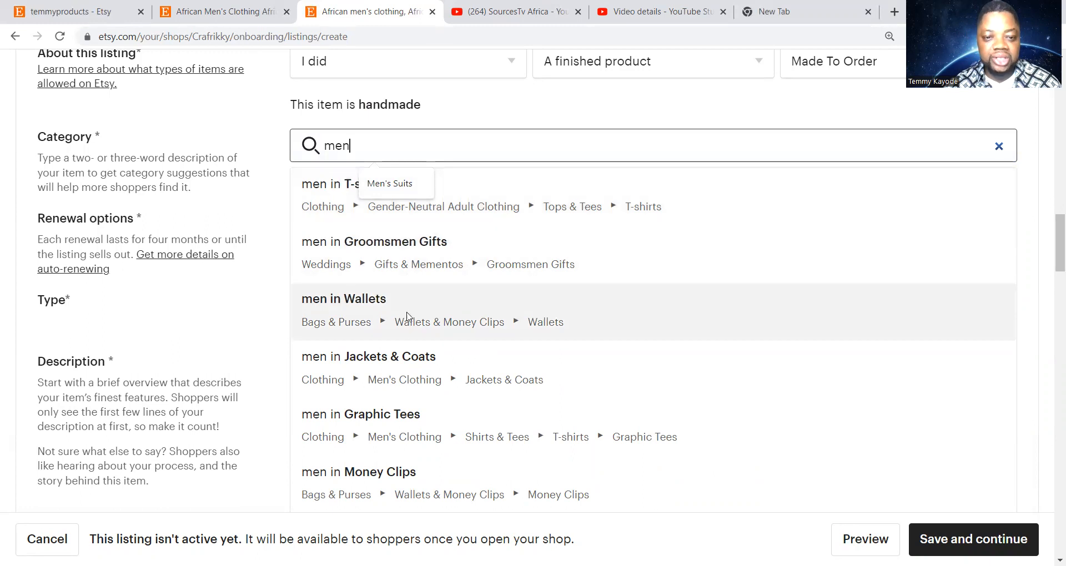
{"action": "left_click", "coordinate": [414, 364]}
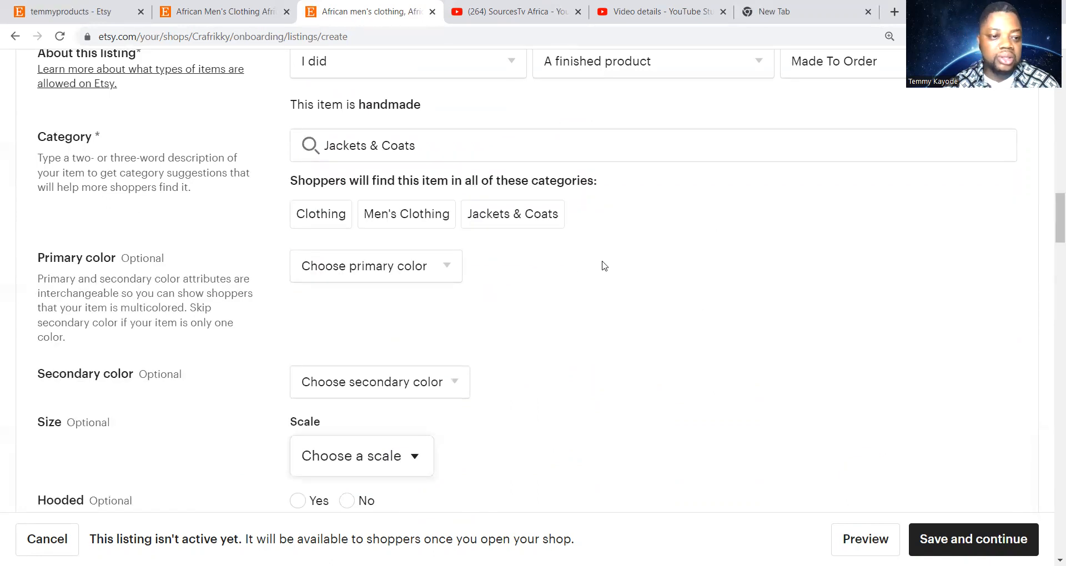
{"action": "scroll", "coordinate": [605, 267], "scroll_direction": "down", "scroll_amount": 4}
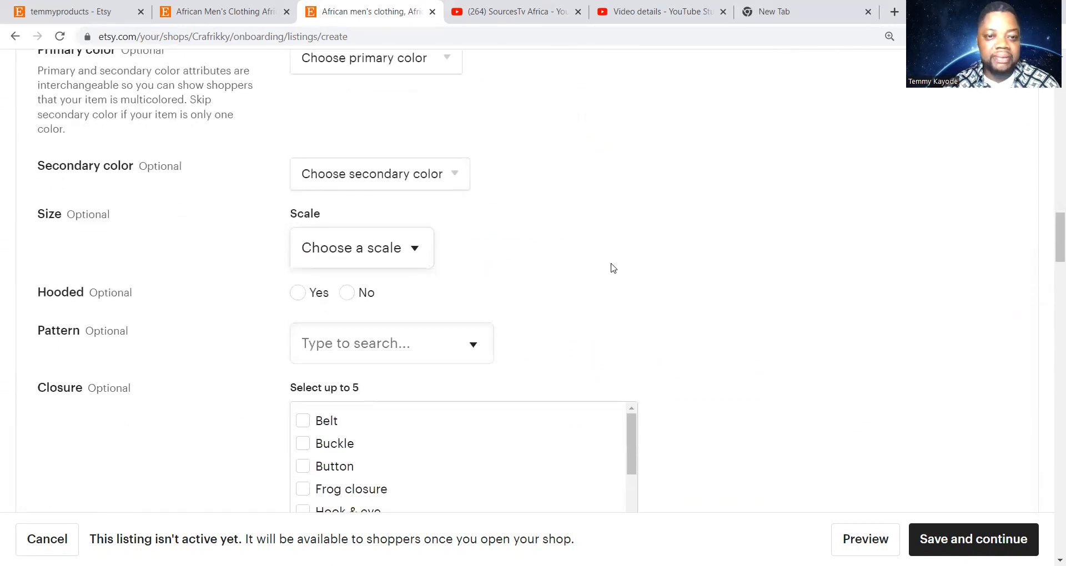
{"action": "scroll", "coordinate": [613, 268], "scroll_direction": "up", "scroll_amount": 3}
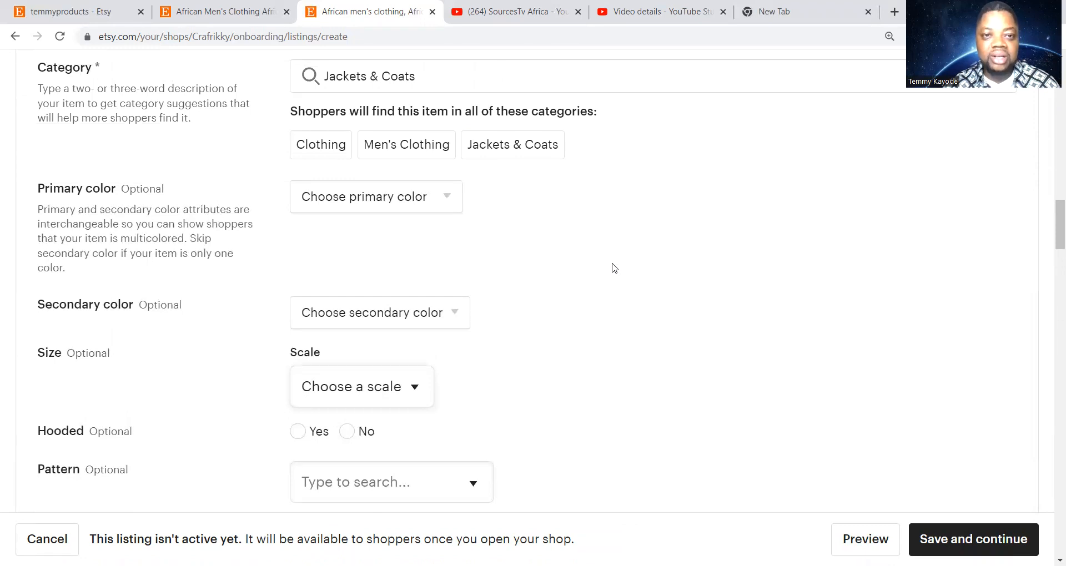
{"action": "scroll", "coordinate": [614, 268], "scroll_direction": "up", "scroll_amount": 4}
{"action": "scroll", "coordinate": [613, 268], "scroll_direction": "down", "scroll_amount": 3}
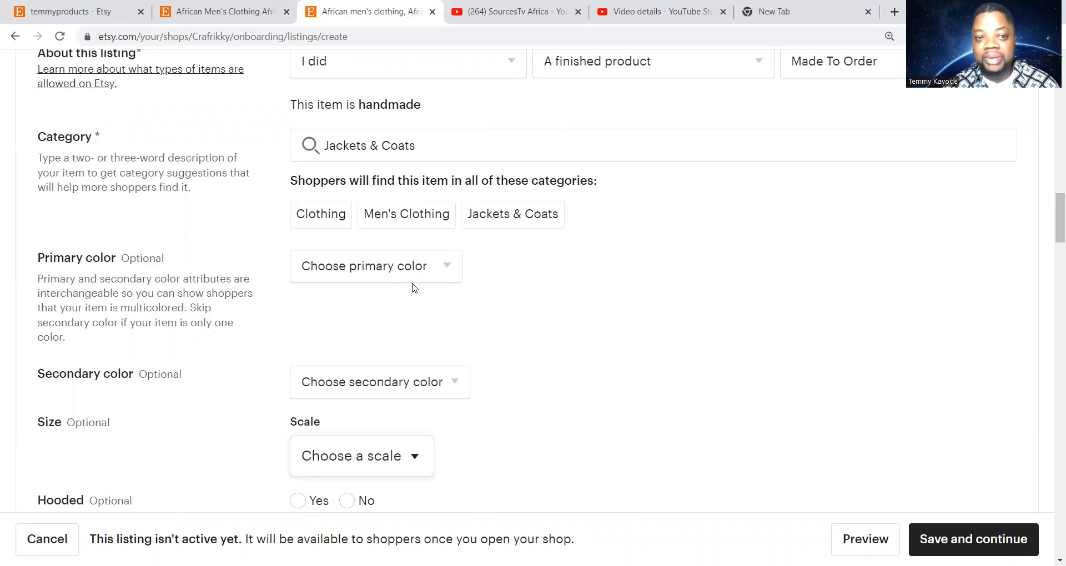
{"action": "scroll", "coordinate": [512, 299], "scroll_direction": "up", "scroll_amount": 15}
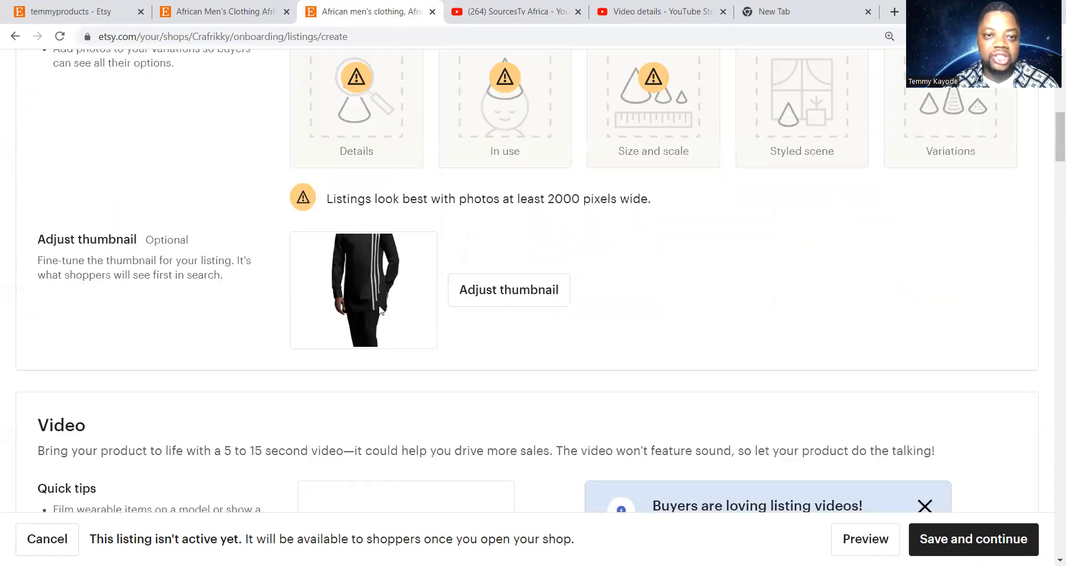
{"action": "scroll", "coordinate": [379, 325], "scroll_direction": "up", "scroll_amount": 1}
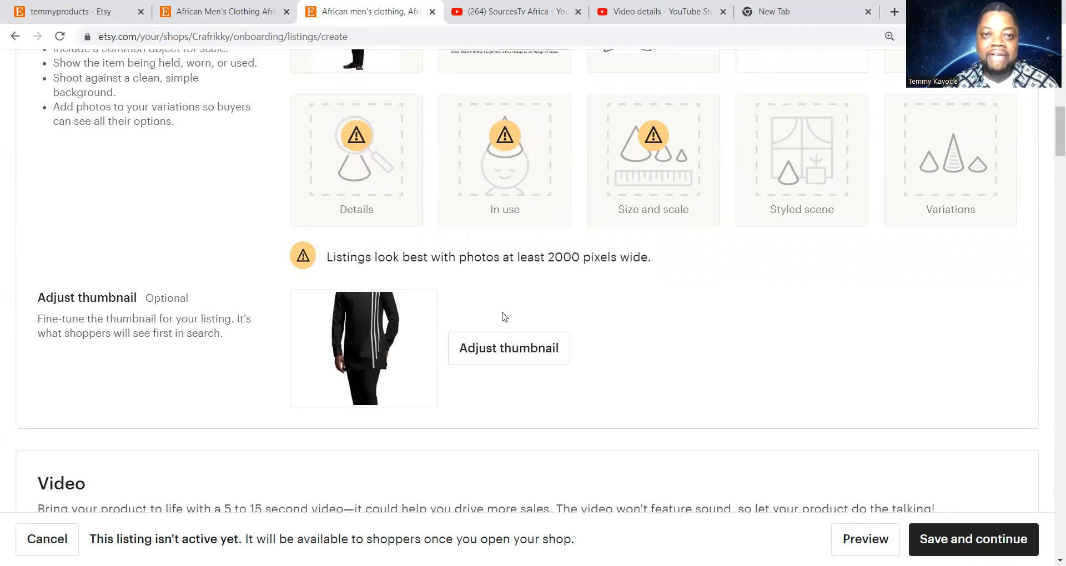
{"action": "scroll", "coordinate": [502, 317], "scroll_direction": "up", "scroll_amount": 8}
{"action": "scroll", "coordinate": [486, 361], "scroll_direction": "down", "scroll_amount": 15}
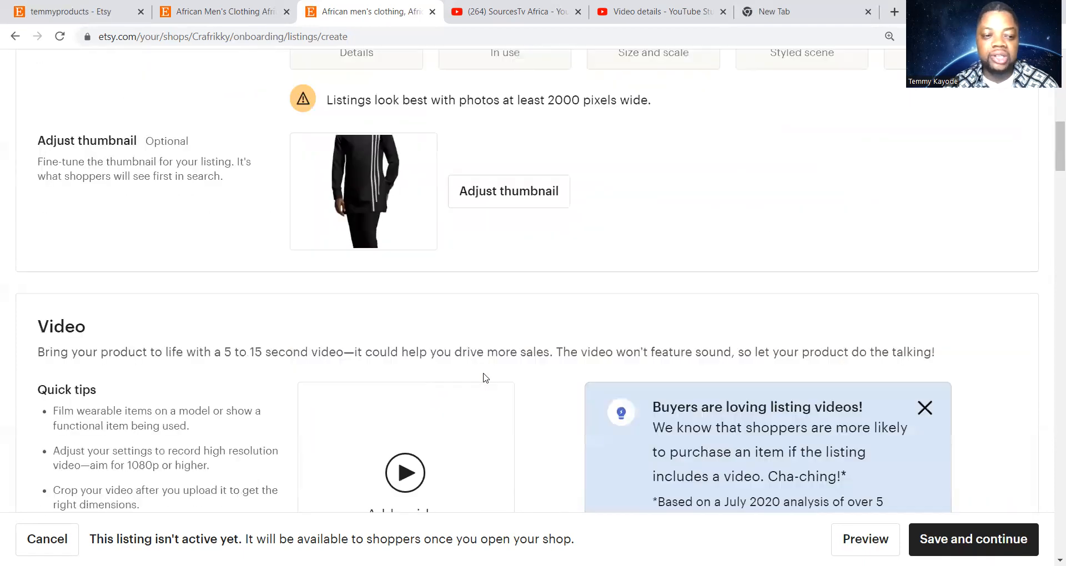
{"action": "scroll", "coordinate": [485, 378], "scroll_direction": "down", "scroll_amount": 7}
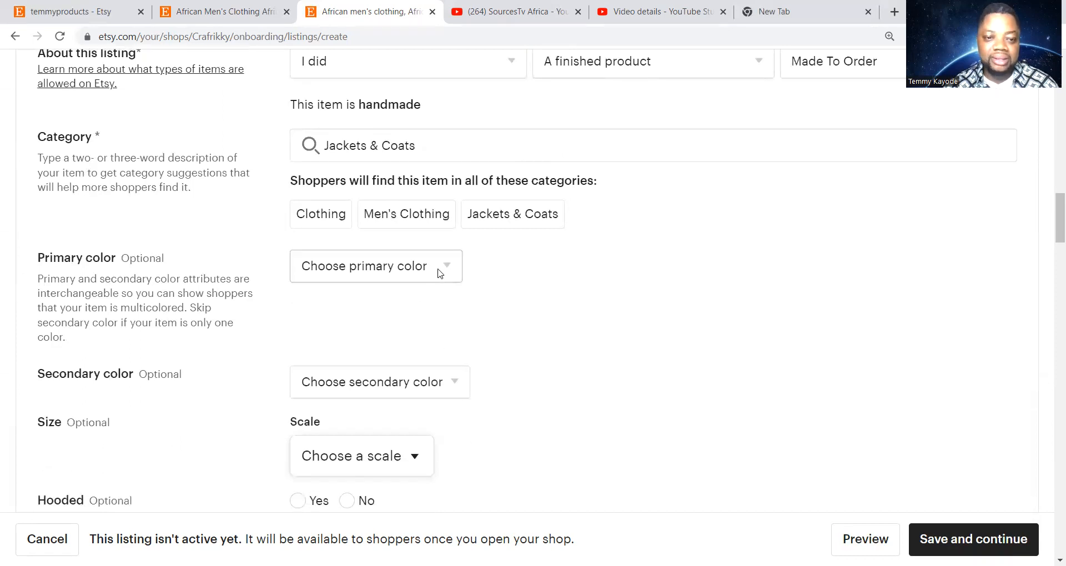
Set the primary colour to Black, leaving the secondary colour unset
{"action": "left_click", "coordinate": [439, 273]}
{"action": "left_click", "coordinate": [412, 330]}
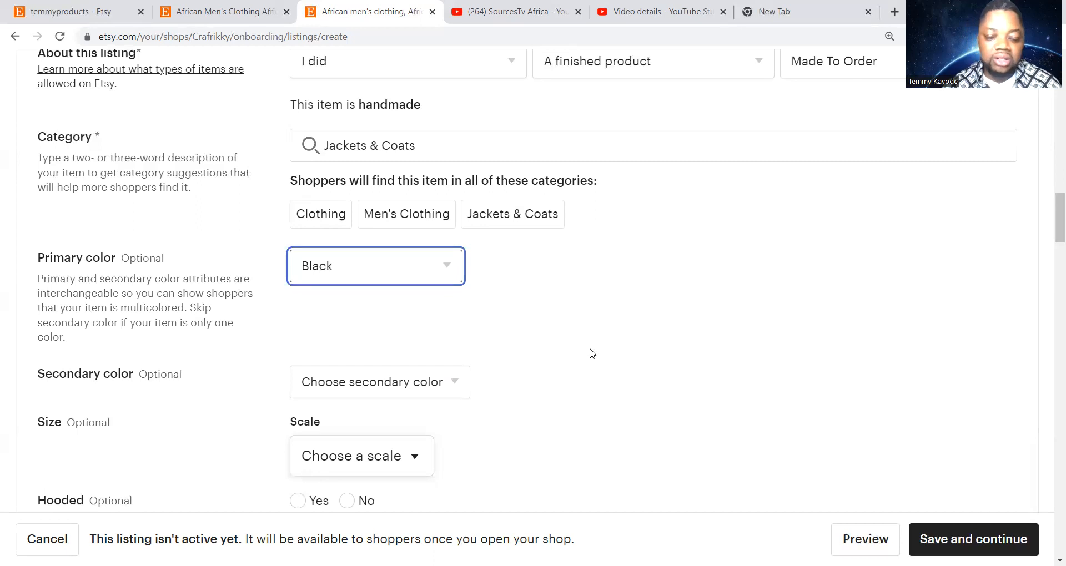
{"action": "scroll", "coordinate": [585, 352], "scroll_direction": "down", "scroll_amount": 2}
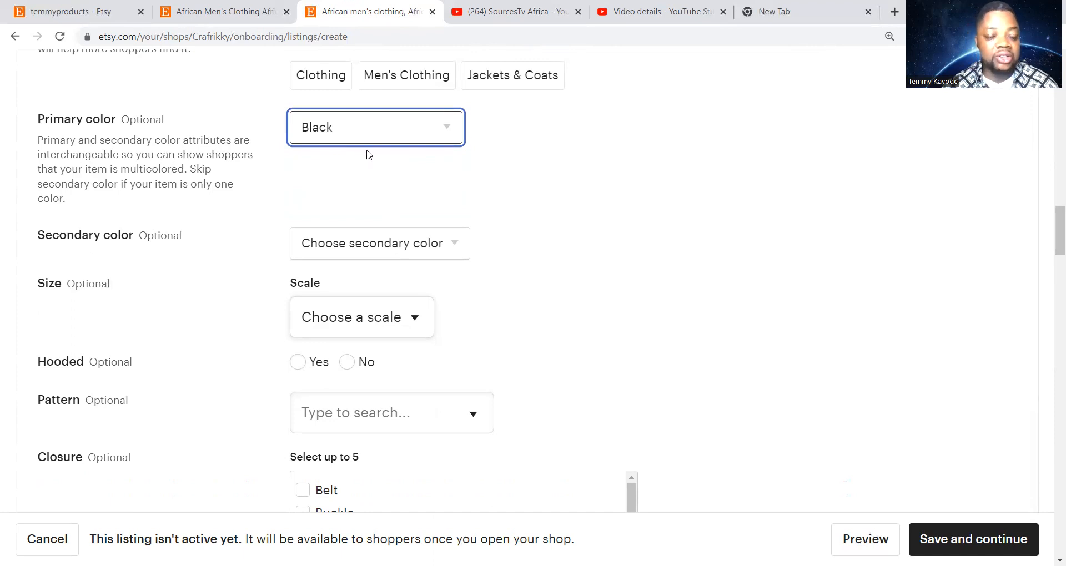
{"action": "left_click", "coordinate": [449, 245]}
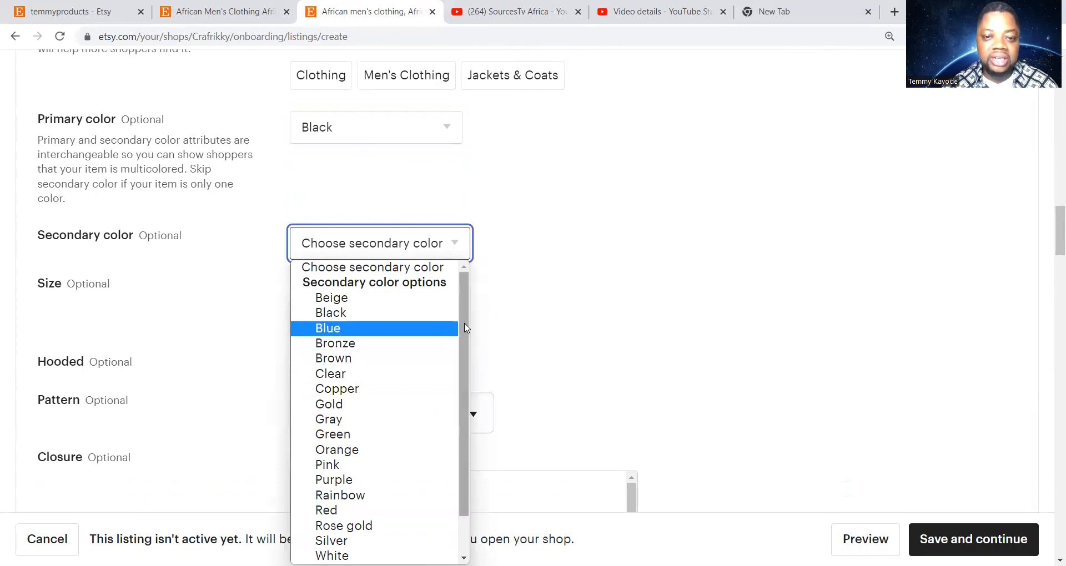
{"action": "scroll", "coordinate": [463, 331], "scroll_direction": "down", "scroll_amount": 1}
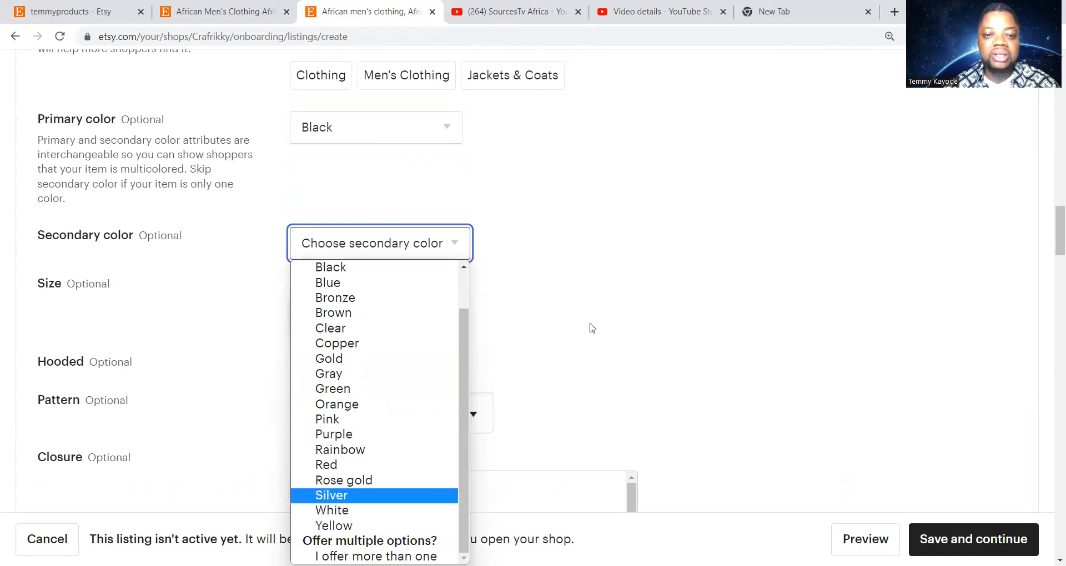
{"action": "left_click", "coordinate": [624, 286]}
{"action": "scroll", "coordinate": [515, 277], "scroll_direction": "down", "scroll_amount": 1}
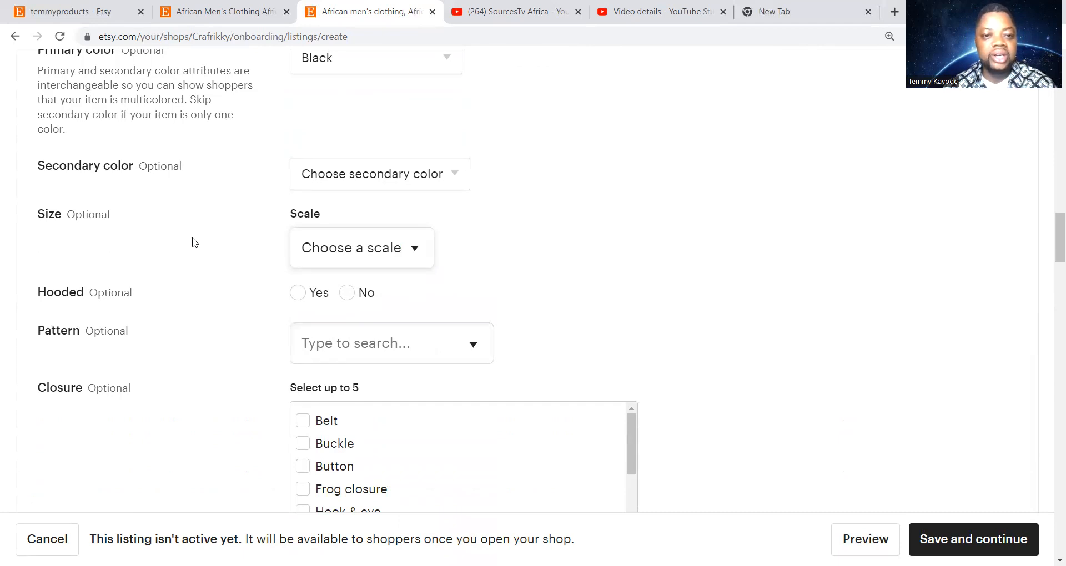
Choose the US letter size scale and set Size to 'I offer more than one'
{"action": "left_click", "coordinate": [414, 255]}
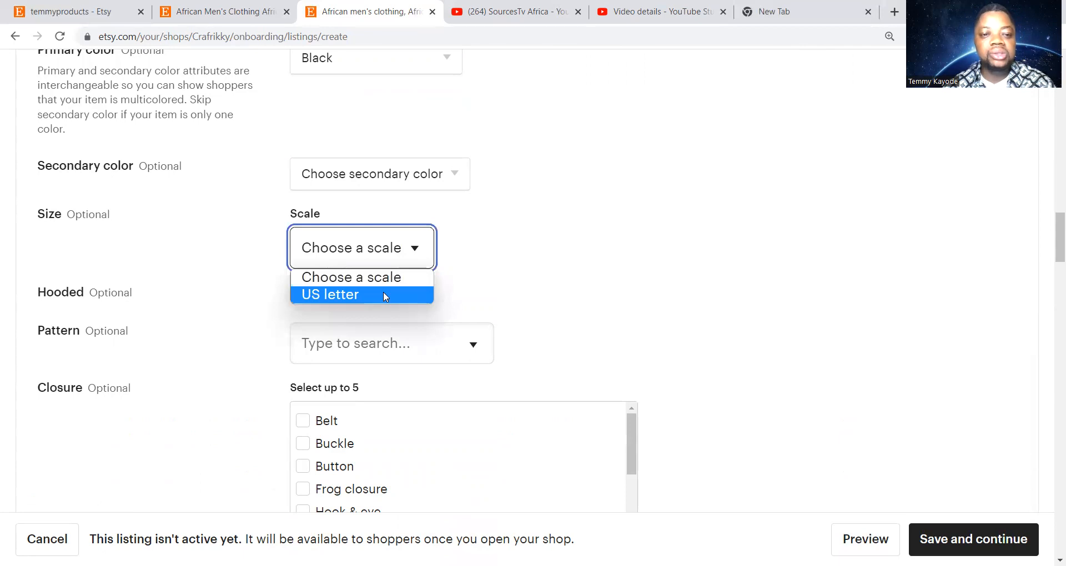
{"action": "left_click", "coordinate": [383, 295]}
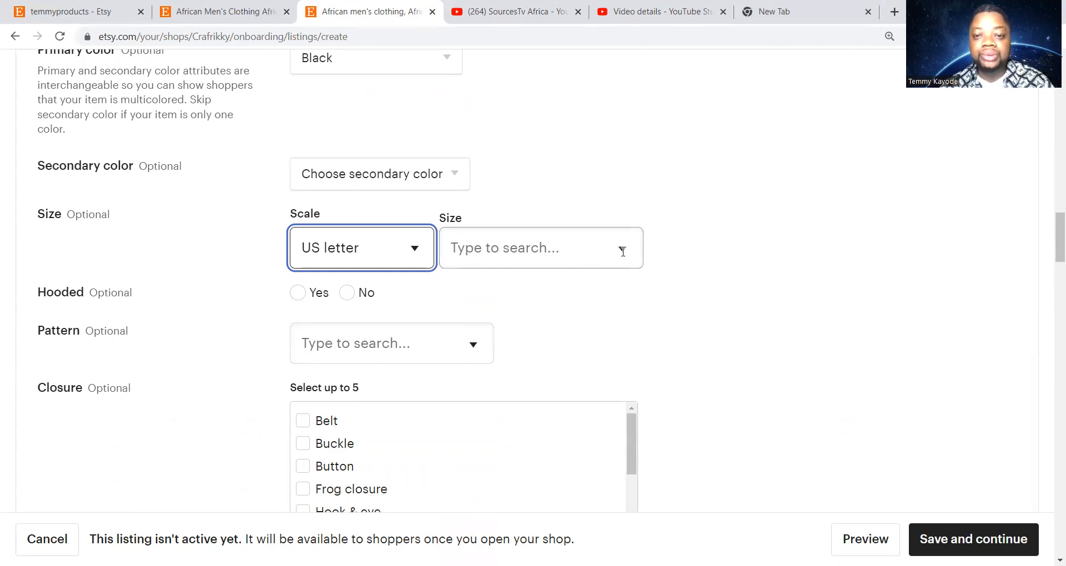
{"action": "left_click", "coordinate": [619, 250]}
{"action": "scroll", "coordinate": [554, 301], "scroll_direction": "down", "scroll_amount": 3}
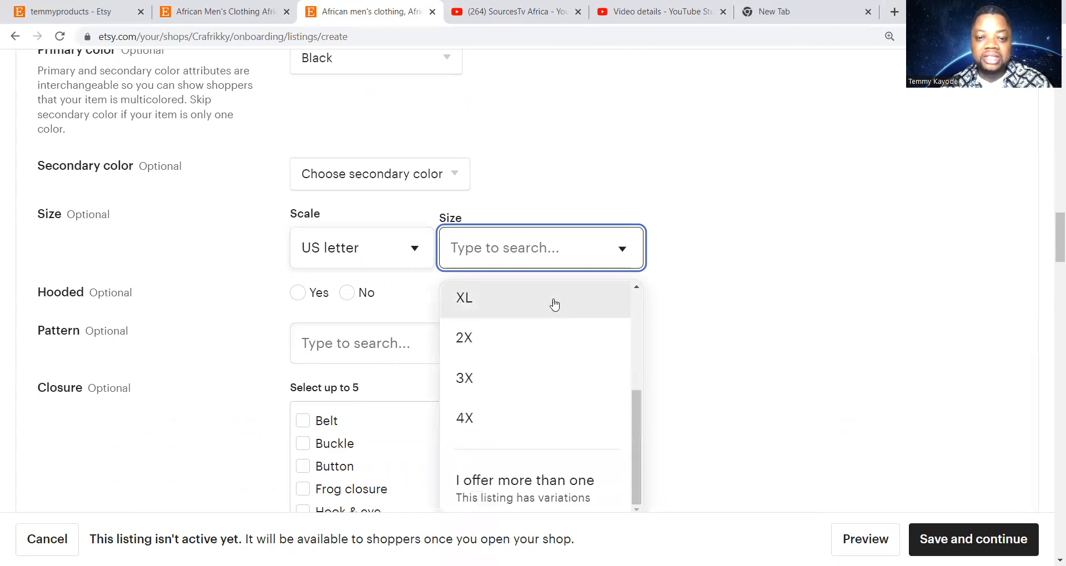
{"action": "scroll", "coordinate": [559, 411], "scroll_direction": "up", "scroll_amount": 5}
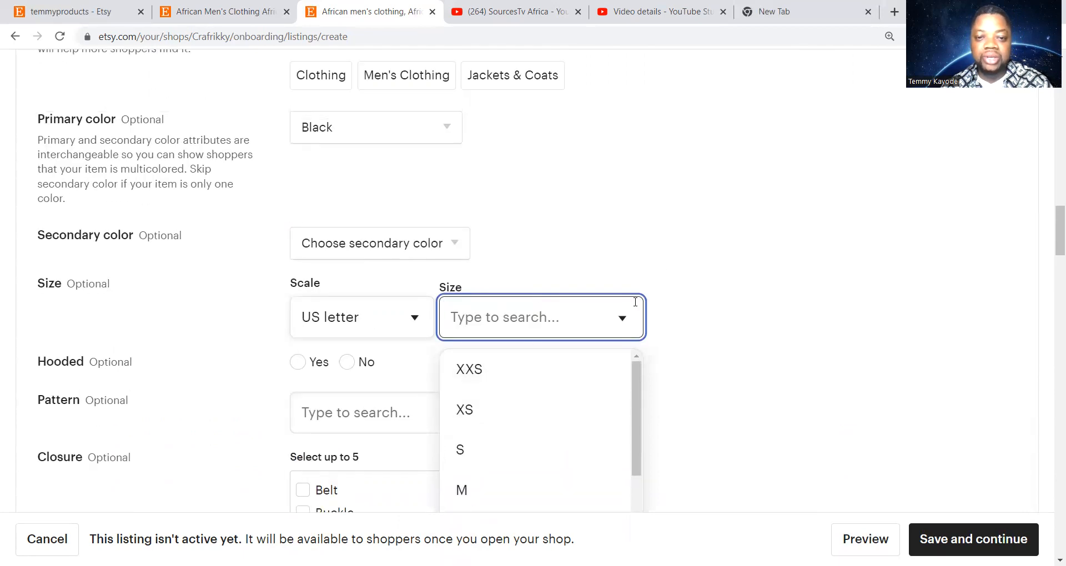
{"action": "scroll", "coordinate": [742, 228], "scroll_direction": "down", "scroll_amount": 4}
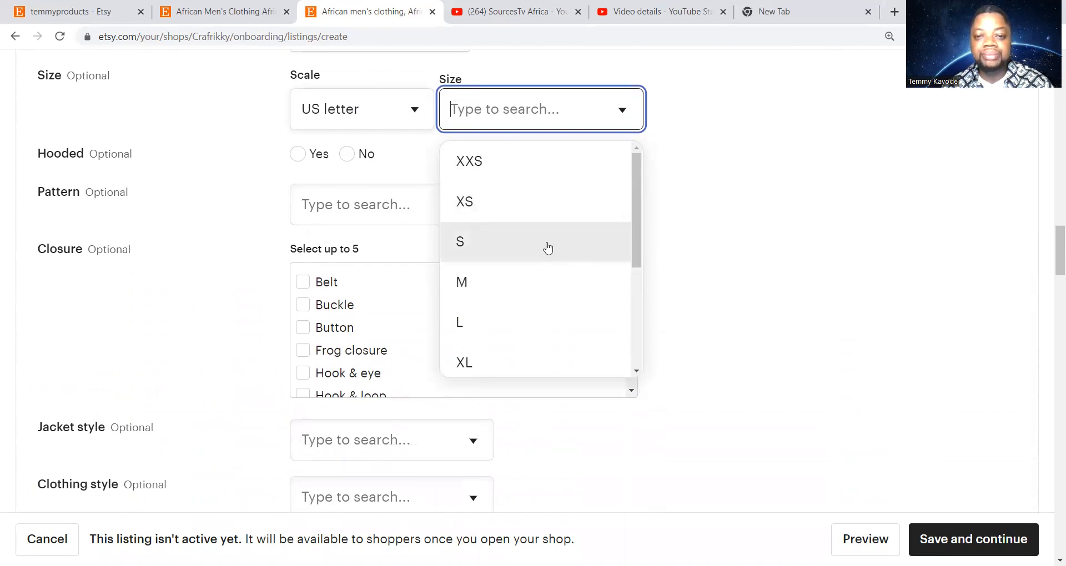
{"action": "scroll", "coordinate": [549, 250], "scroll_direction": "down", "scroll_amount": 4}
{"action": "scroll", "coordinate": [548, 247], "scroll_direction": "up", "scroll_amount": 5}
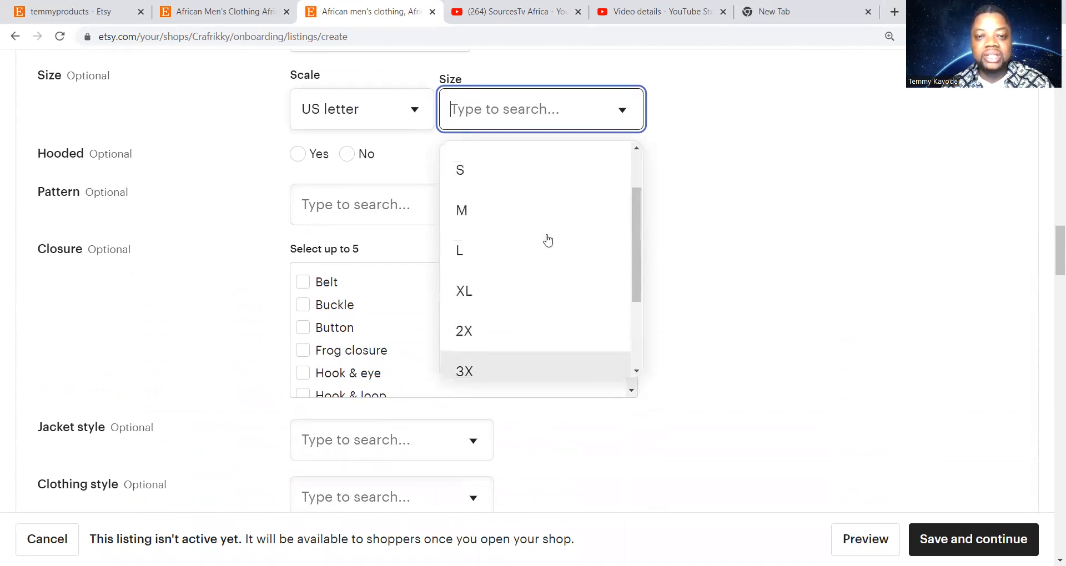
{"action": "scroll", "coordinate": [548, 222], "scroll_direction": "down", "scroll_amount": 4}
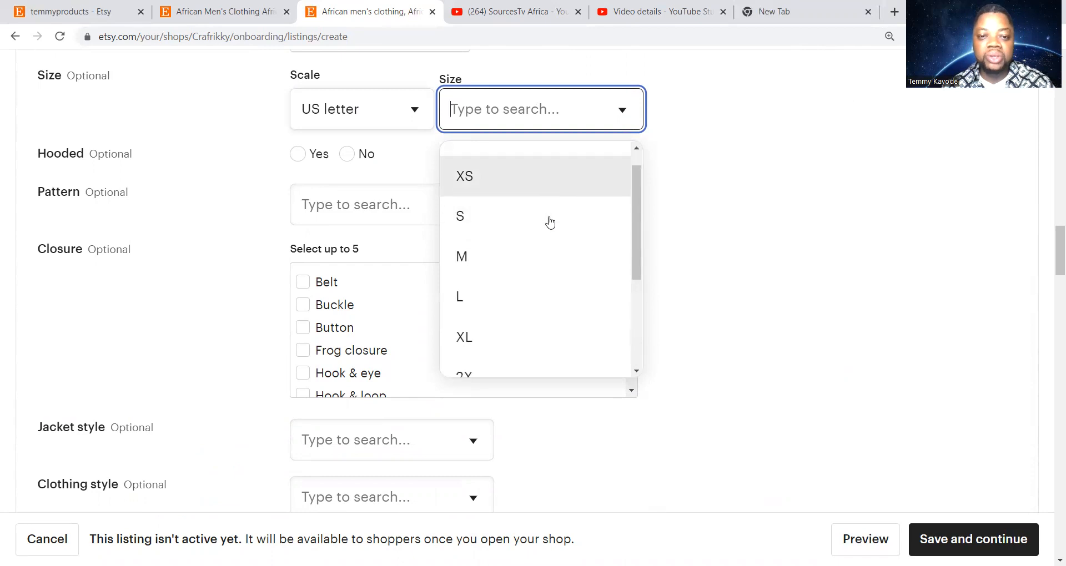
{"action": "scroll", "coordinate": [550, 214], "scroll_direction": "up", "scroll_amount": 4}
{"action": "scroll", "coordinate": [550, 210], "scroll_direction": "down", "scroll_amount": 4}
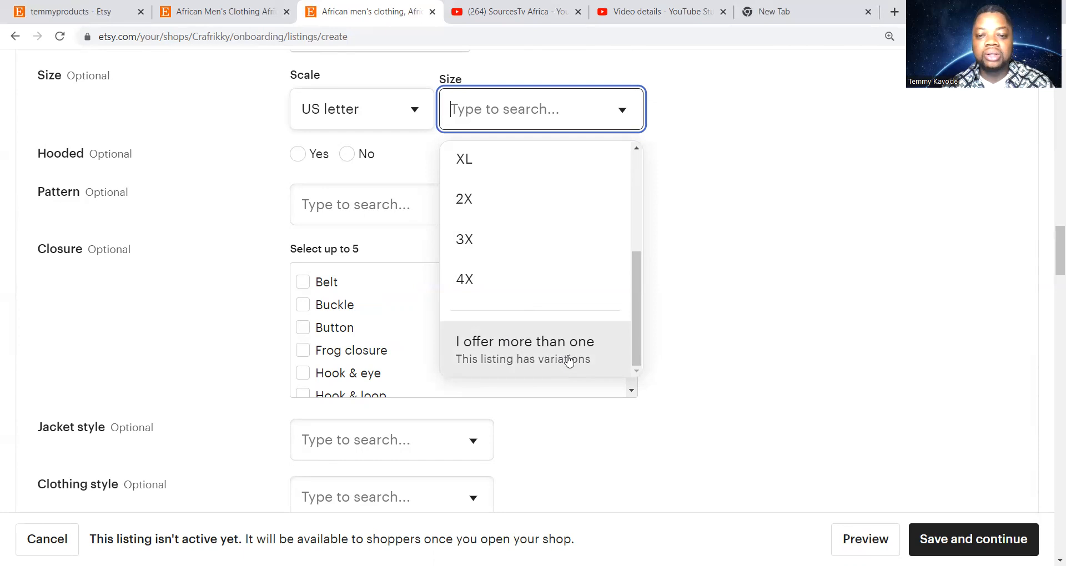
{"action": "left_click", "coordinate": [531, 355]}
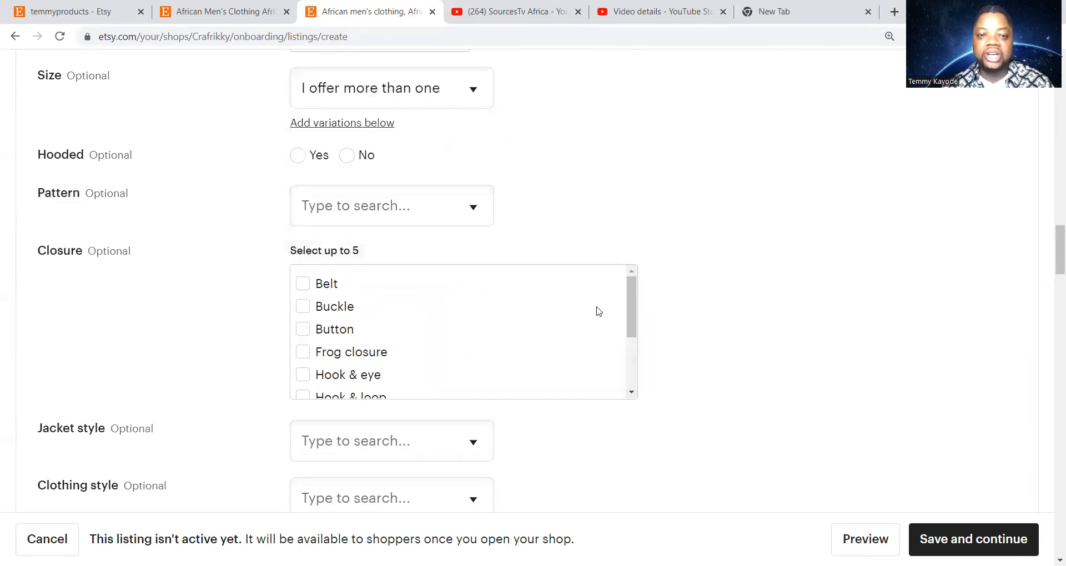
Look through the Pattern and Jacket style options, leaving both unchosen
{"action": "scroll", "coordinate": [751, 202], "scroll_direction": "down", "scroll_amount": 1}
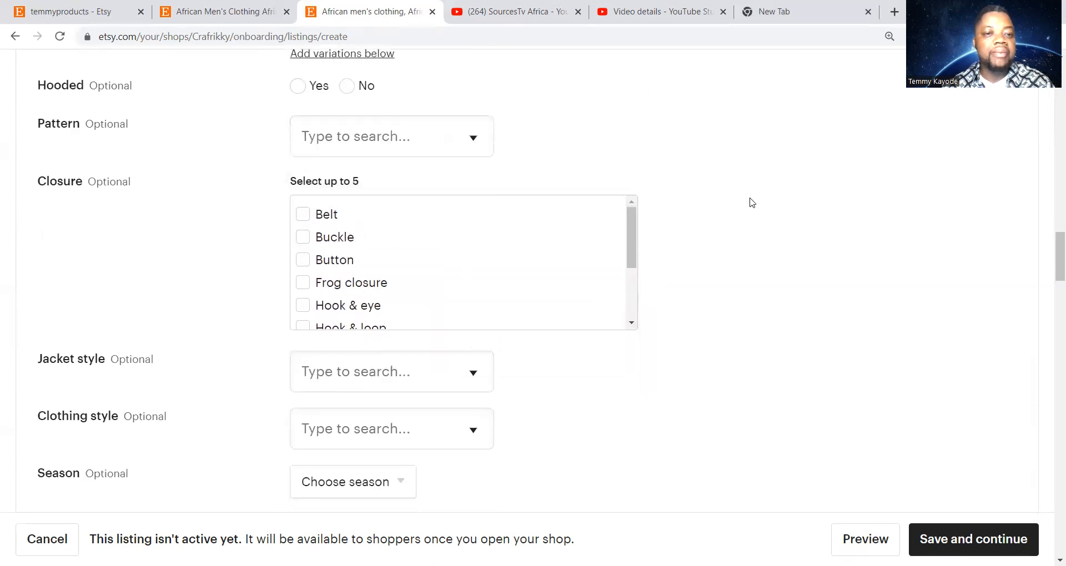
{"action": "scroll", "coordinate": [572, 183], "scroll_direction": "up", "scroll_amount": 1}
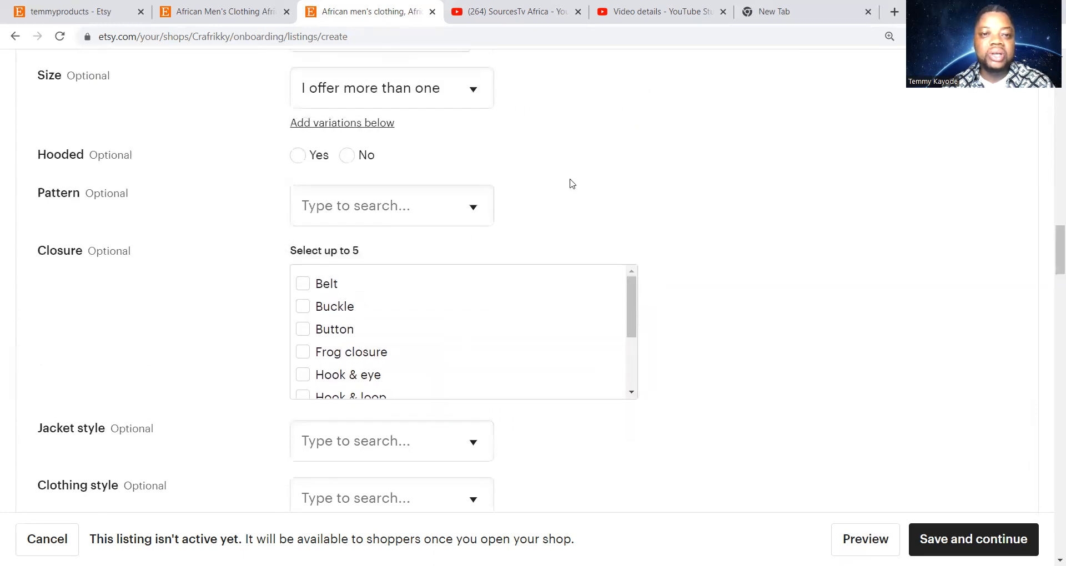
{"action": "left_click", "coordinate": [467, 208]}
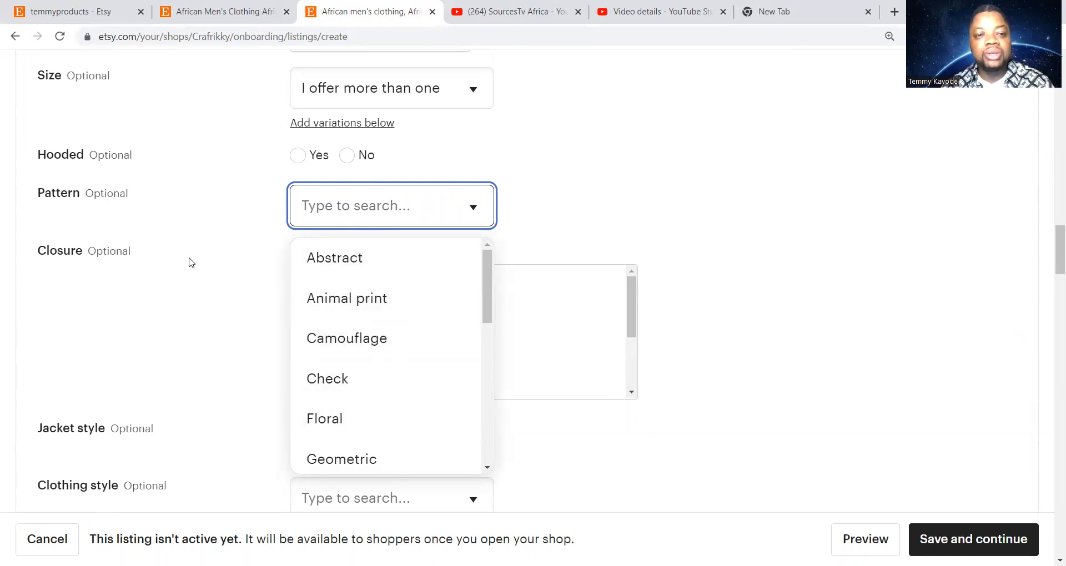
{"action": "left_click", "coordinate": [650, 171]}
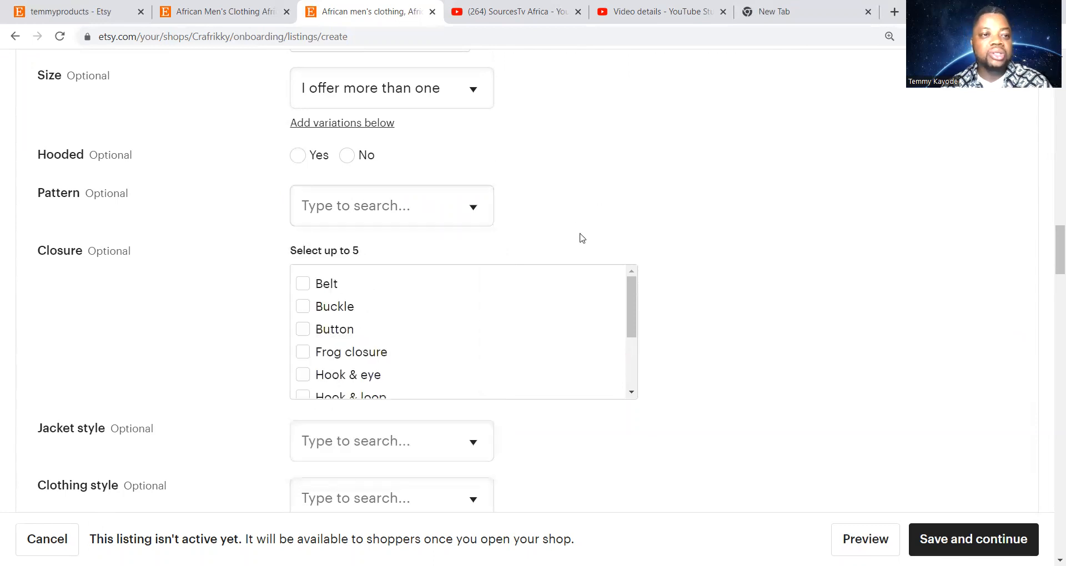
{"action": "scroll", "coordinate": [587, 247], "scroll_direction": "down", "scroll_amount": 2}
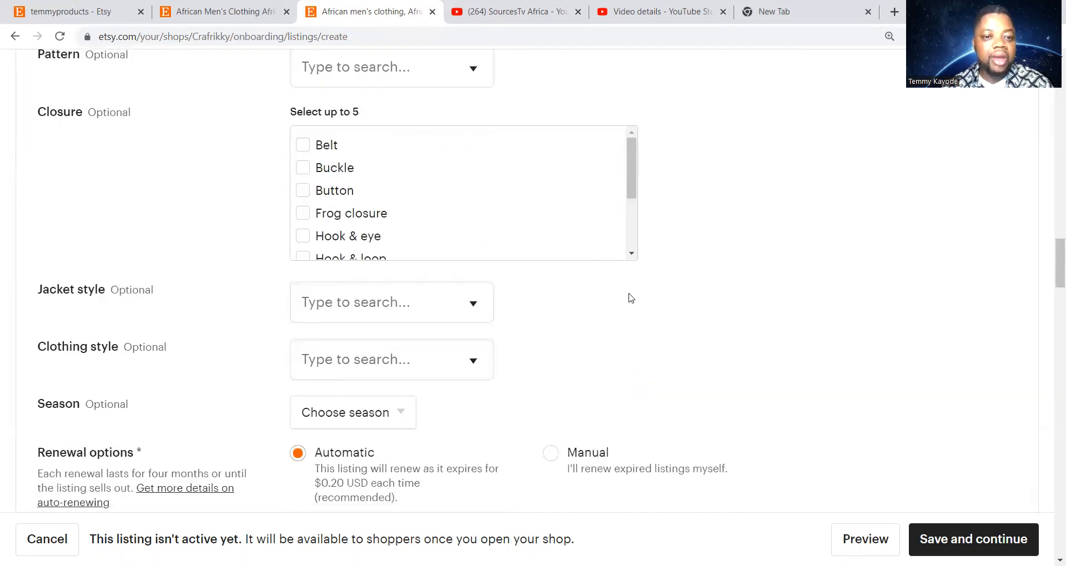
{"action": "scroll", "coordinate": [631, 298], "scroll_direction": "down", "scroll_amount": 1}
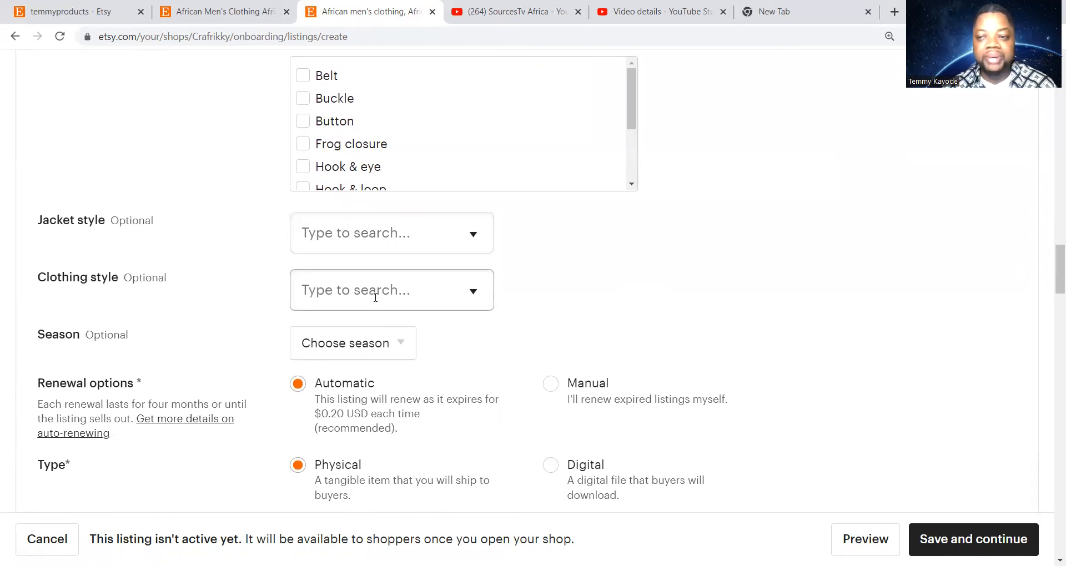
{"action": "left_click", "coordinate": [443, 234]}
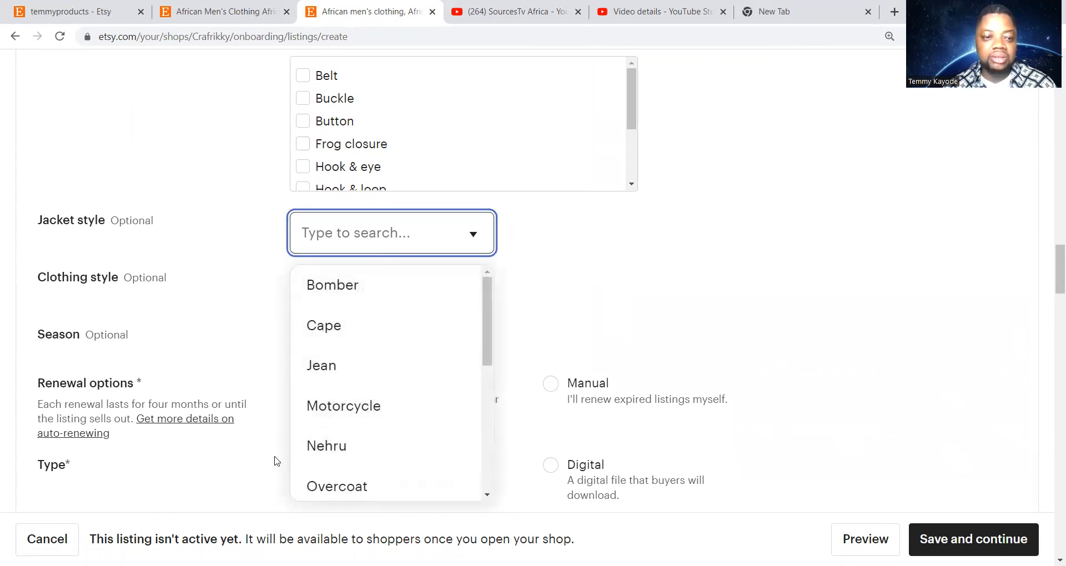
{"action": "left_click", "coordinate": [769, 192]}
Set the listing's Season attribute to All seasons
{"action": "scroll", "coordinate": [555, 346], "scroll_direction": "down", "scroll_amount": 3}
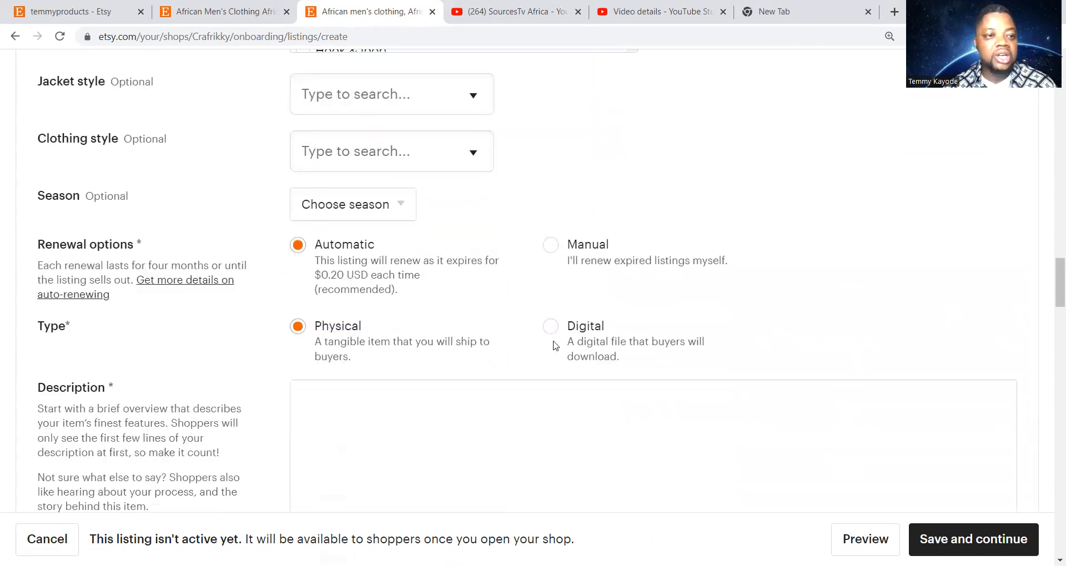
{"action": "scroll", "coordinate": [218, 270], "scroll_direction": "up", "scroll_amount": 1}
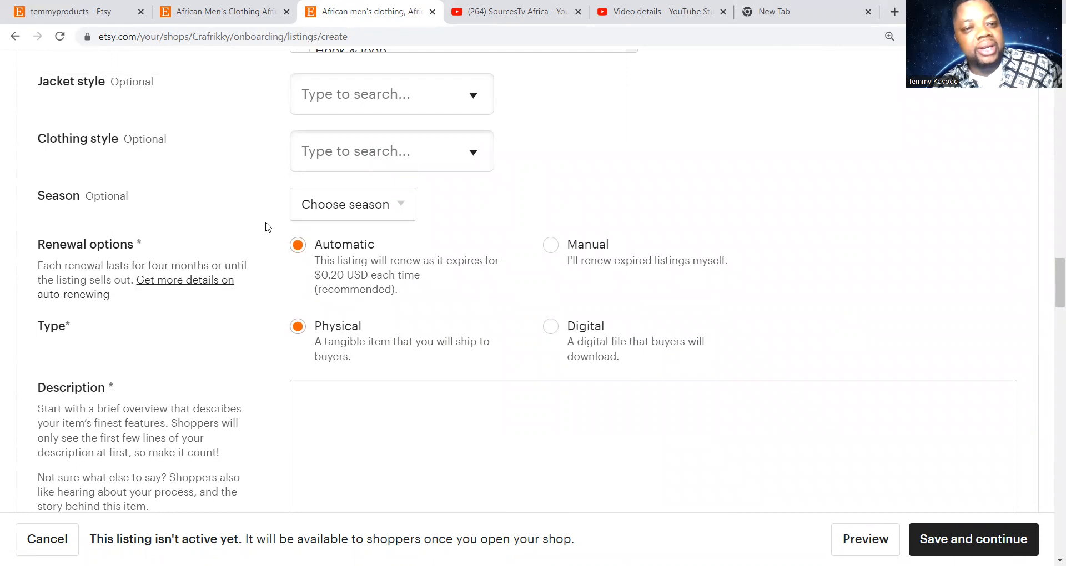
{"action": "left_click", "coordinate": [393, 213]}
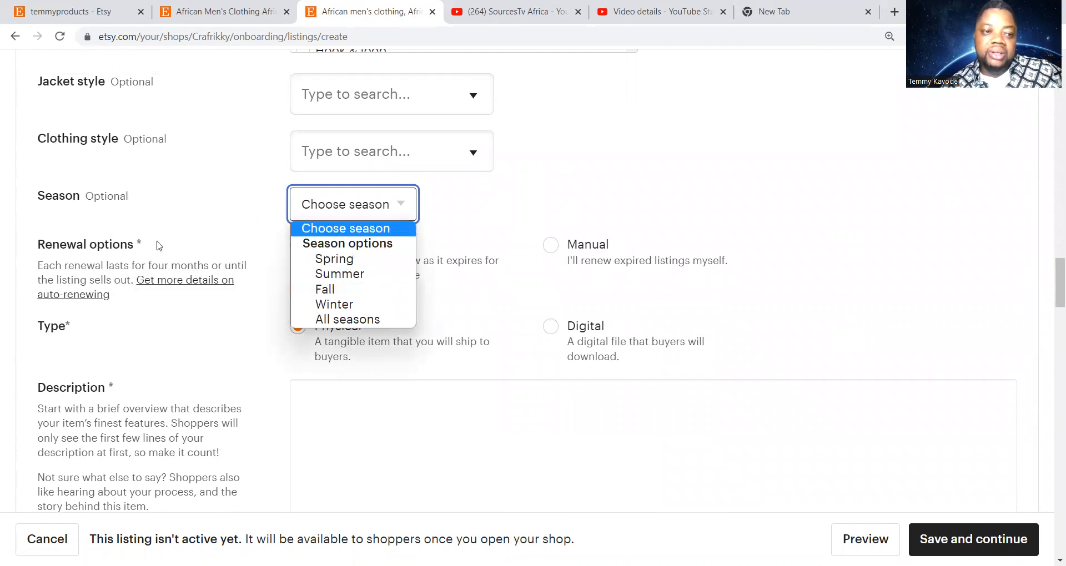
{"action": "left_click", "coordinate": [353, 321]}
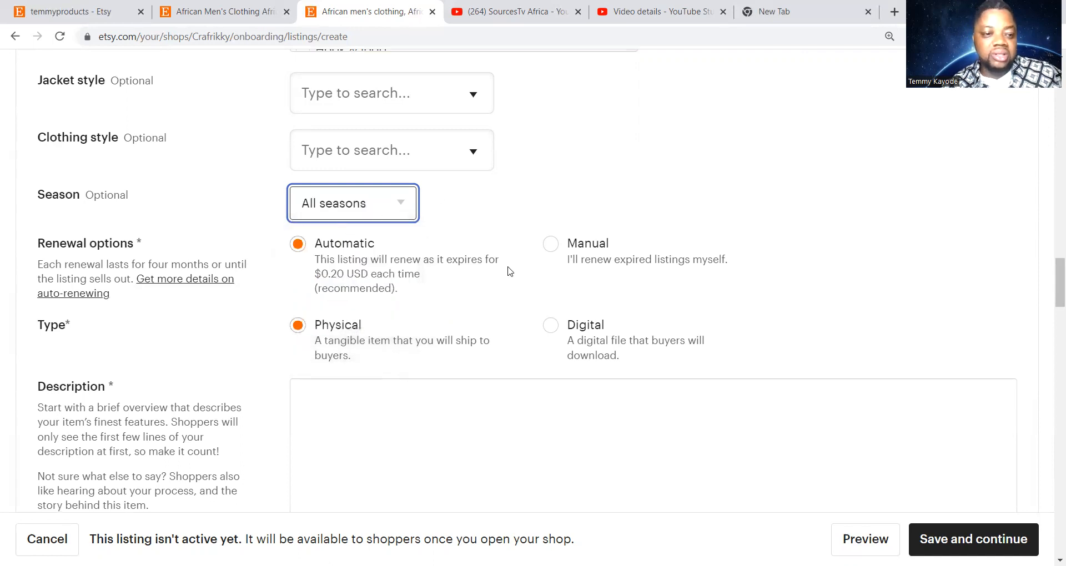
{"action": "scroll", "coordinate": [507, 269], "scroll_direction": "down", "scroll_amount": 3}
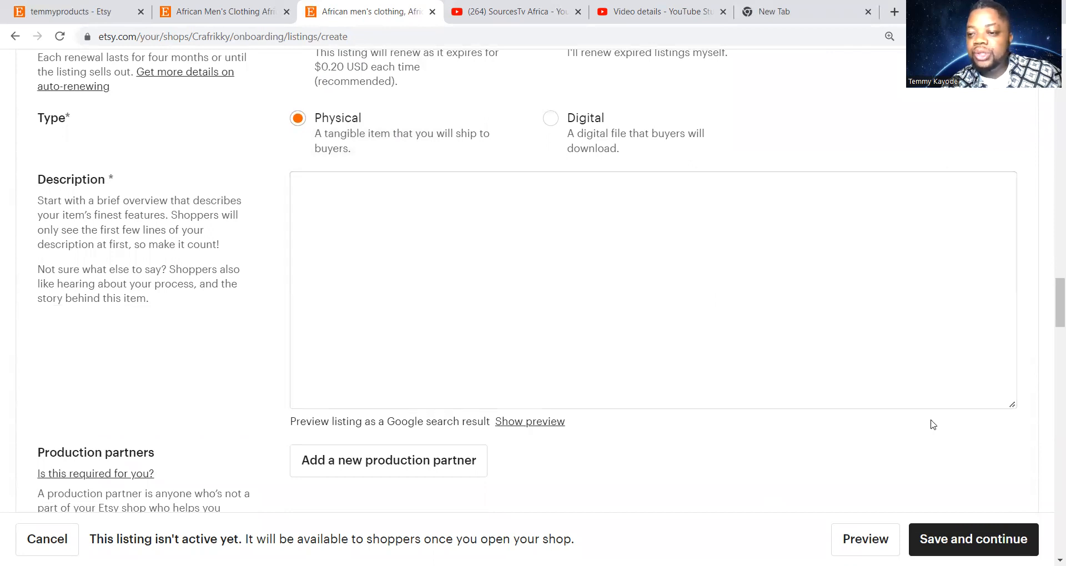
Put the caret in the empty Description box, then switch to the shop's storefront page
{"action": "left_click", "coordinate": [339, 191]}
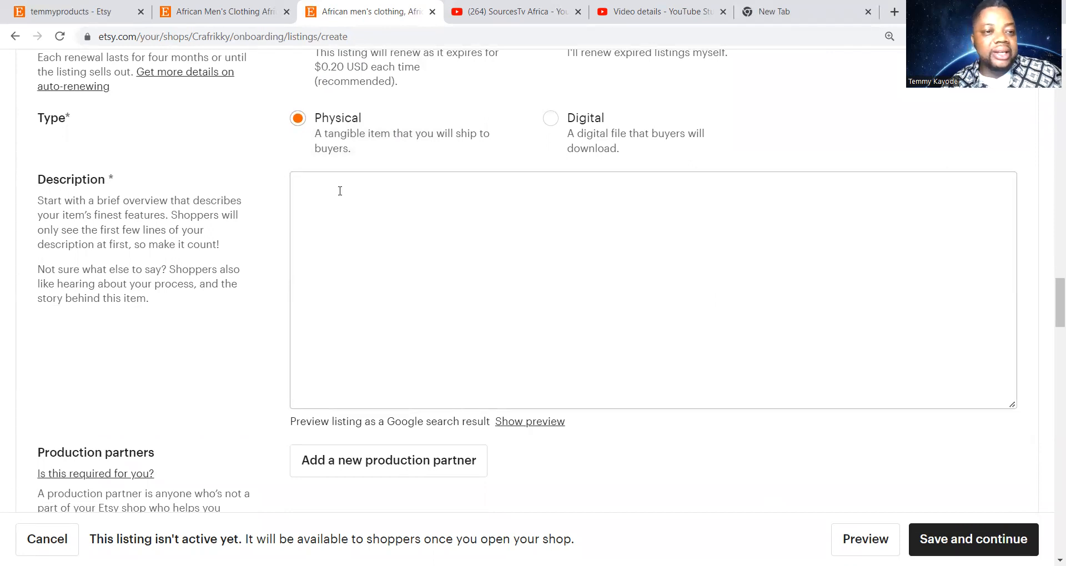
{"action": "left_click", "coordinate": [341, 190]}
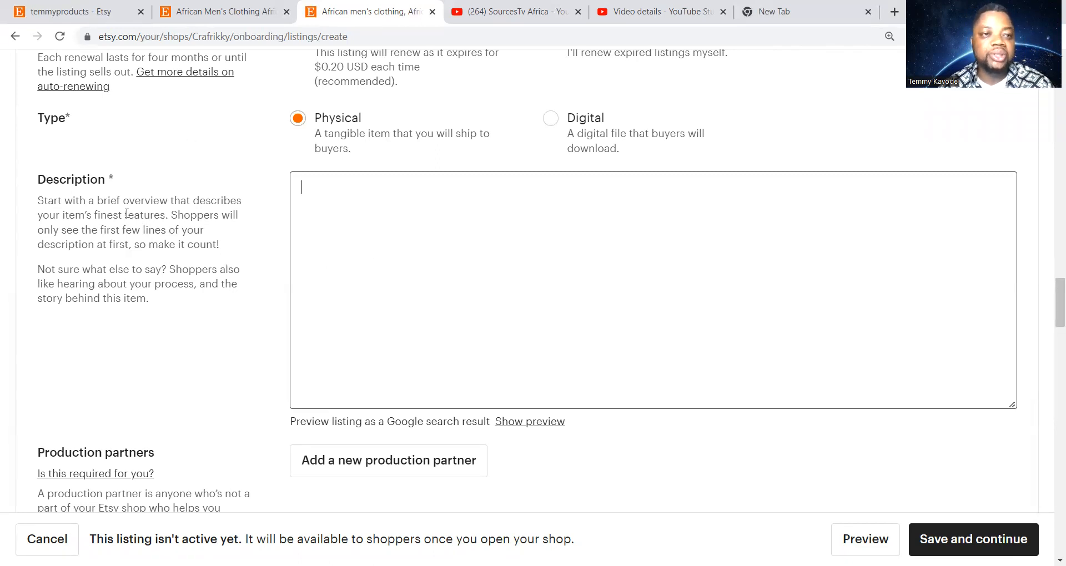
{"action": "left_click", "coordinate": [69, 16]}
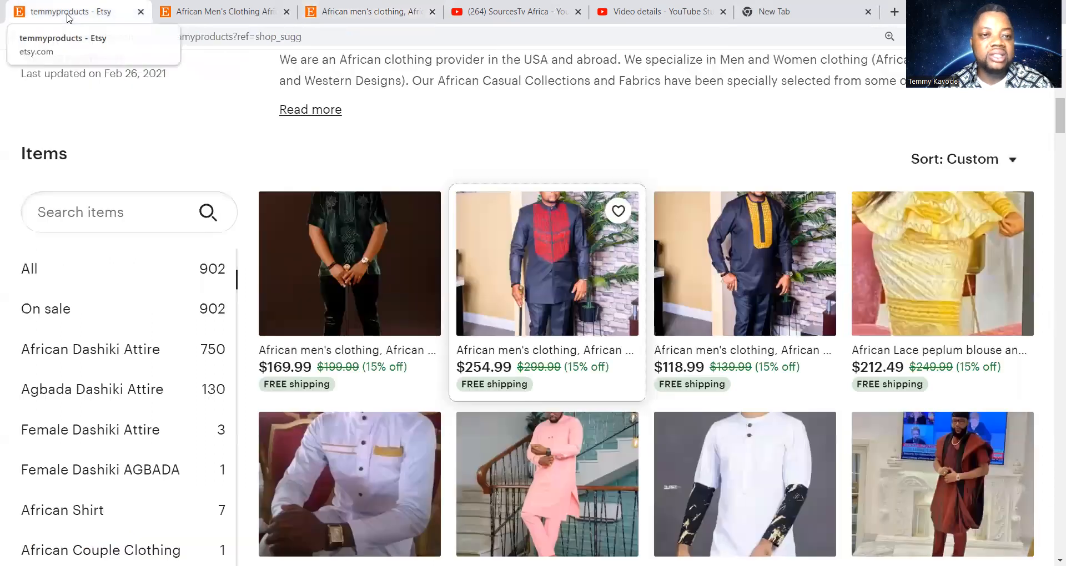
Open the existing men's clothing listing and expand its full description
{"action": "left_click", "coordinate": [217, 14]}
{"action": "scroll", "coordinate": [531, 377], "scroll_direction": "down", "scroll_amount": 2}
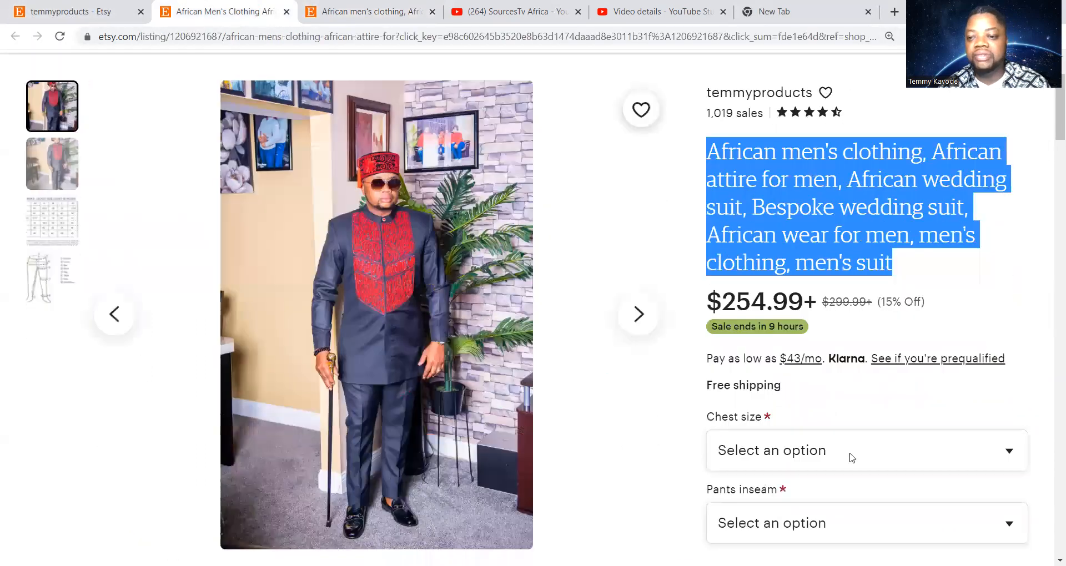
{"action": "scroll", "coordinate": [851, 458], "scroll_direction": "down", "scroll_amount": 5}
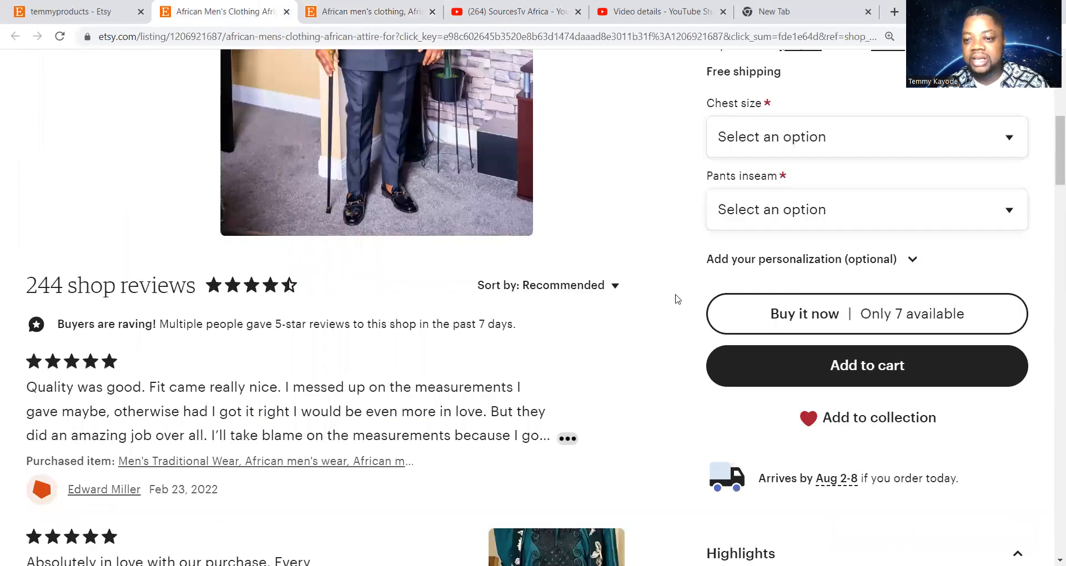
{"action": "scroll", "coordinate": [705, 341], "scroll_direction": "down", "scroll_amount": 3}
{"action": "scroll", "coordinate": [705, 341], "scroll_direction": "down", "scroll_amount": 3}
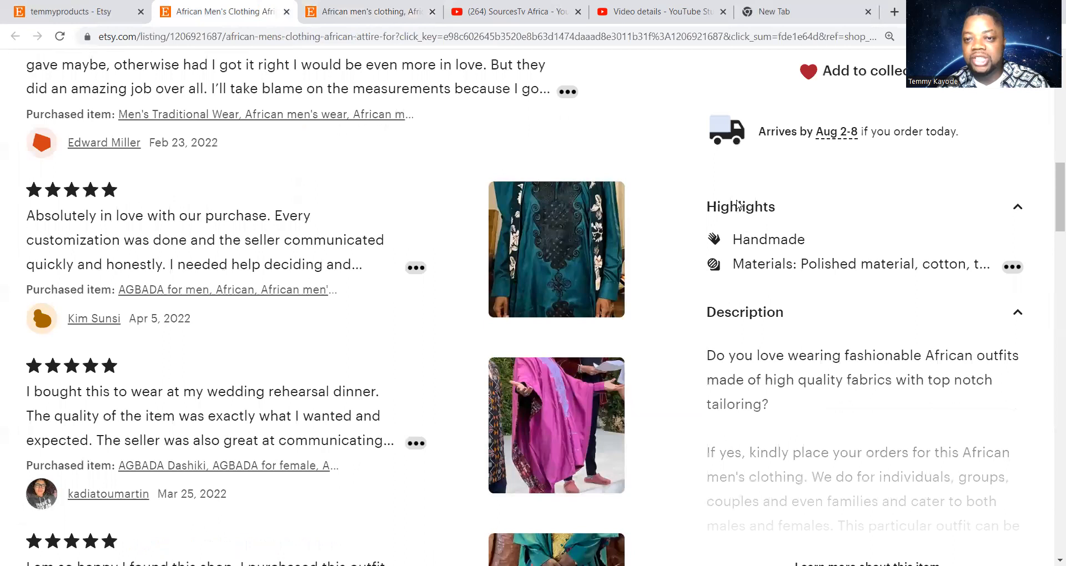
{"action": "scroll", "coordinate": [738, 206], "scroll_direction": "down", "scroll_amount": 3}
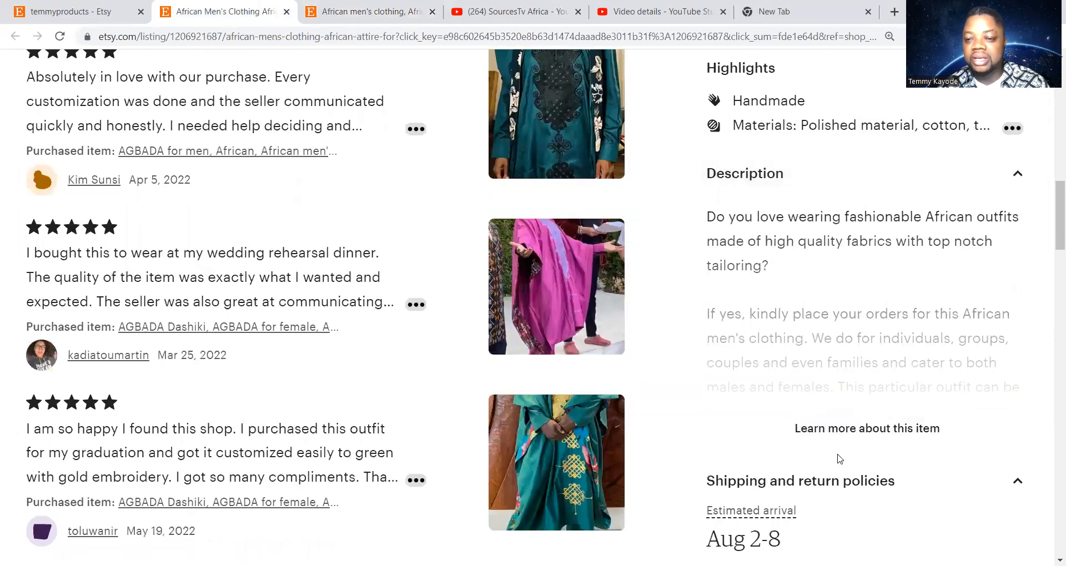
{"action": "left_click", "coordinate": [841, 429]}
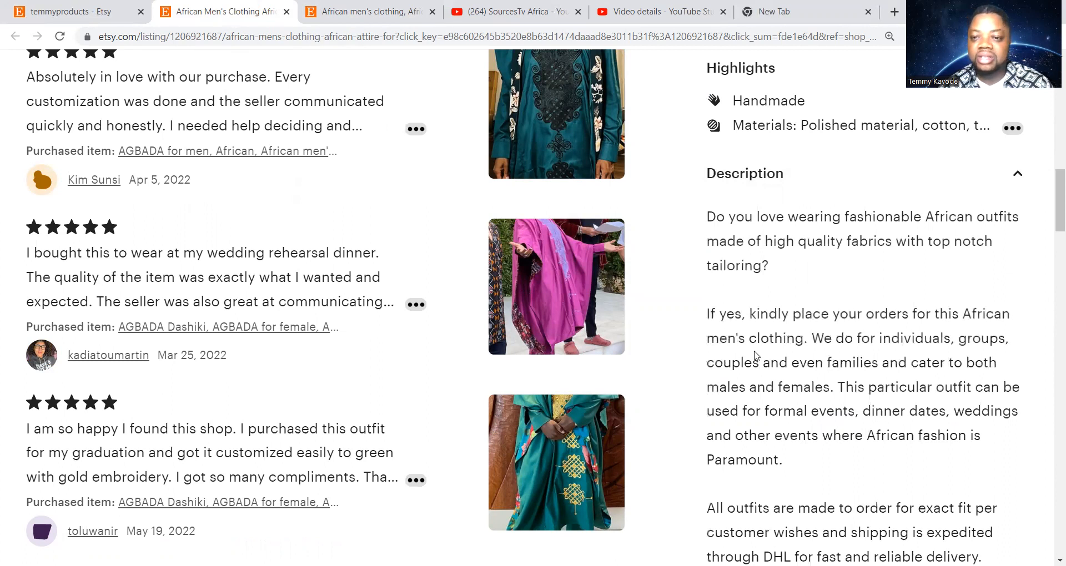
Copy the full description text and return to the new listing form
{"action": "left_click_drag", "start_coordinate": [708, 217], "coordinate": [832, 431]}
{"action": "right_click", "coordinate": [741, 412]}
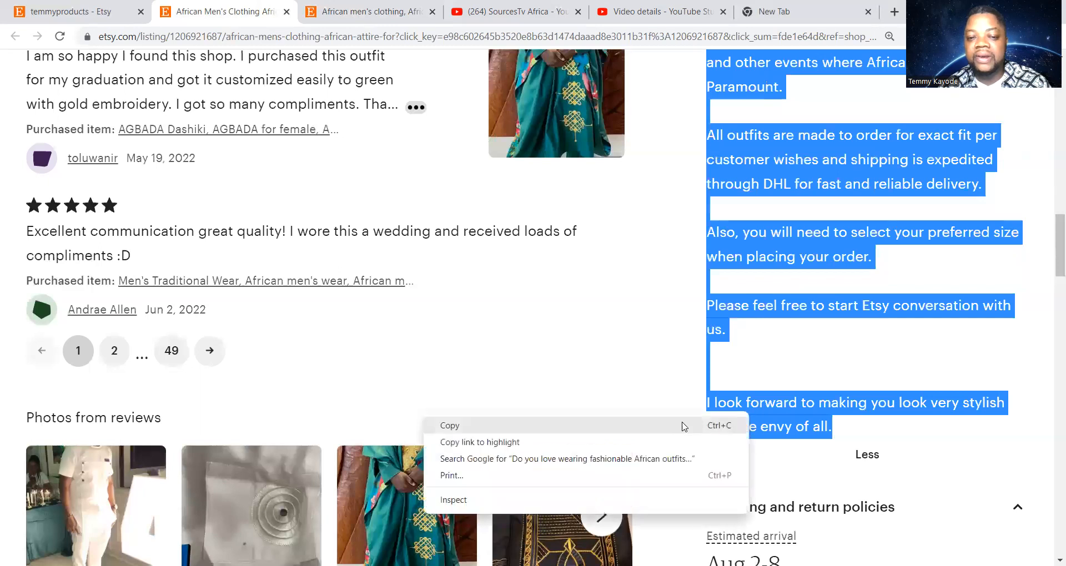
{"action": "left_click", "coordinate": [650, 423]}
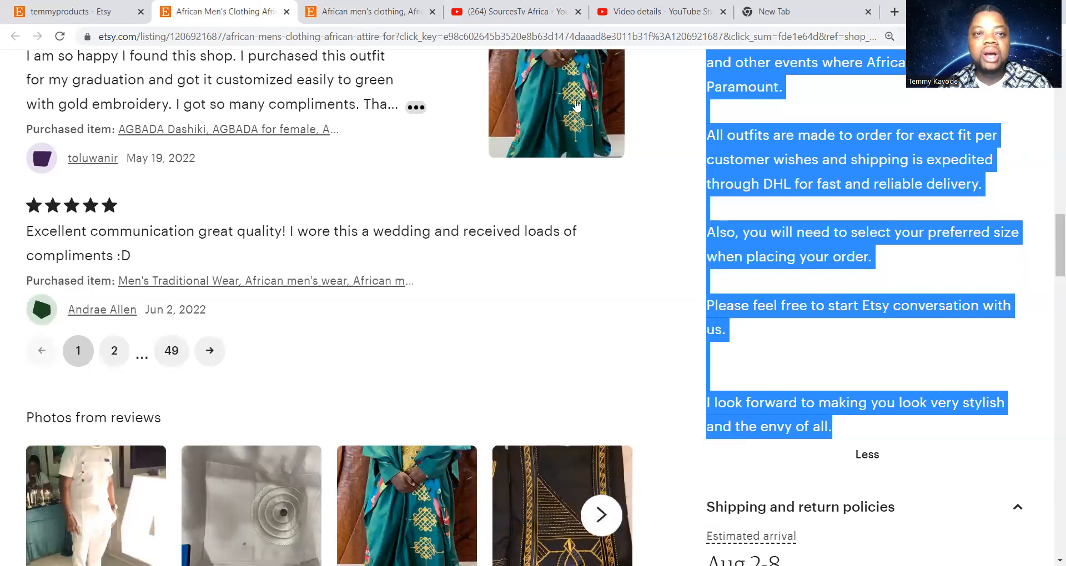
{"action": "left_click", "coordinate": [359, 12]}
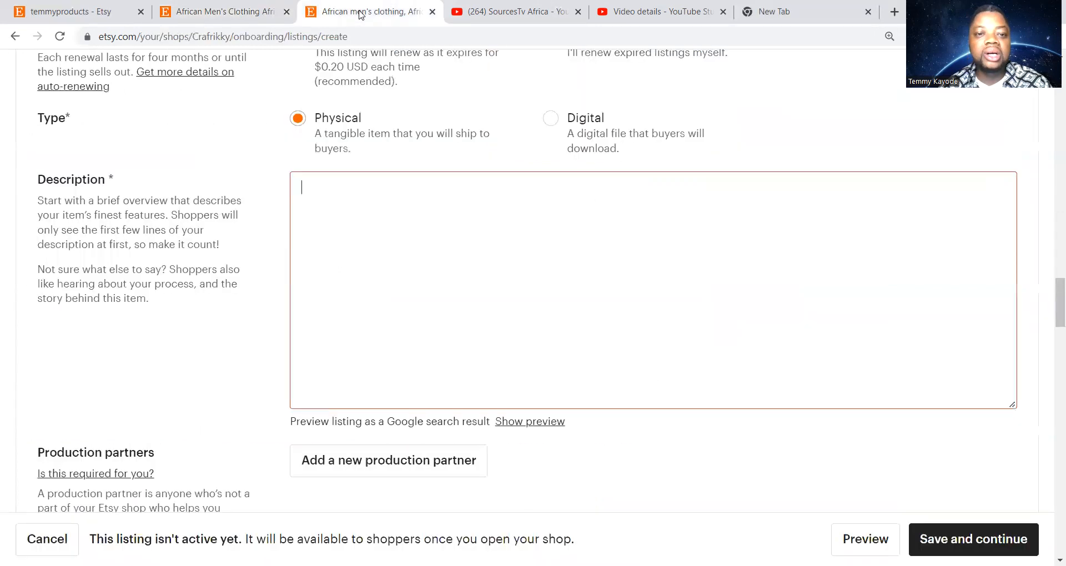
{"action": "right_click", "coordinate": [333, 213]}
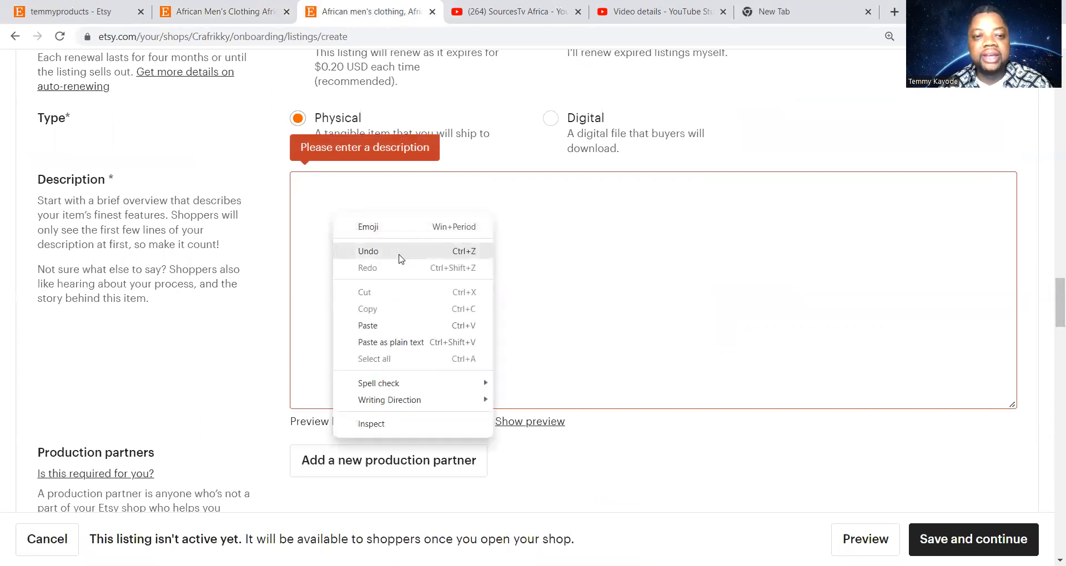
{"action": "left_click", "coordinate": [367, 326]}
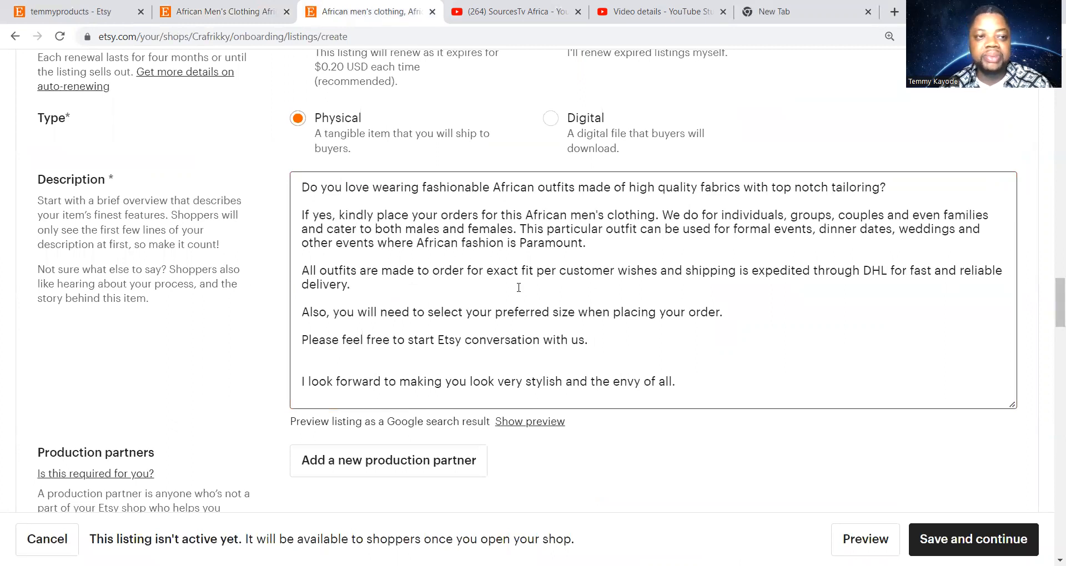
{"action": "scroll", "coordinate": [528, 275], "scroll_direction": "up", "scroll_amount": 4}
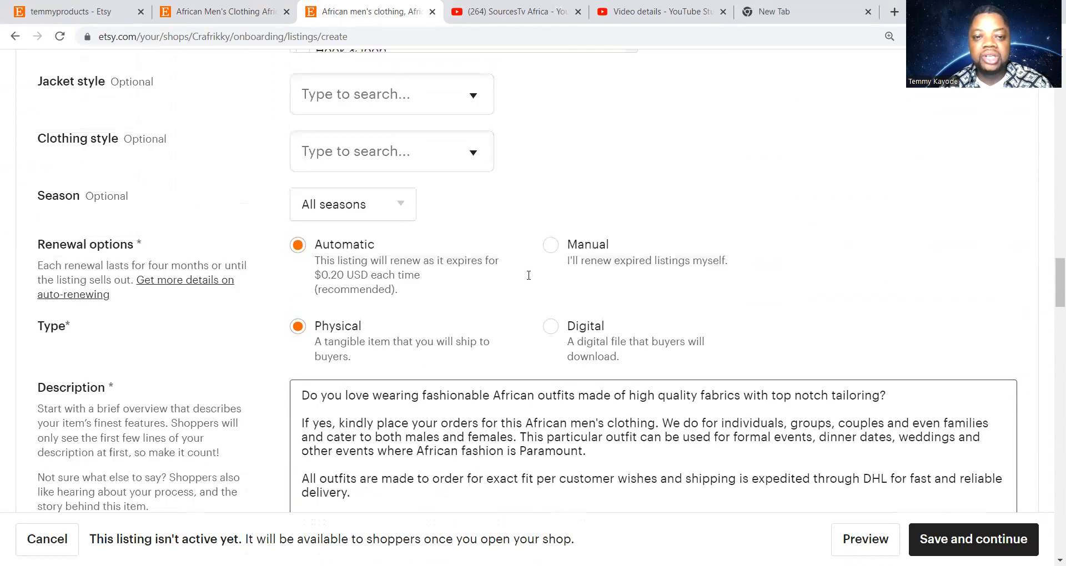
{"action": "scroll", "coordinate": [528, 275], "scroll_direction": "down", "scroll_amount": 4}
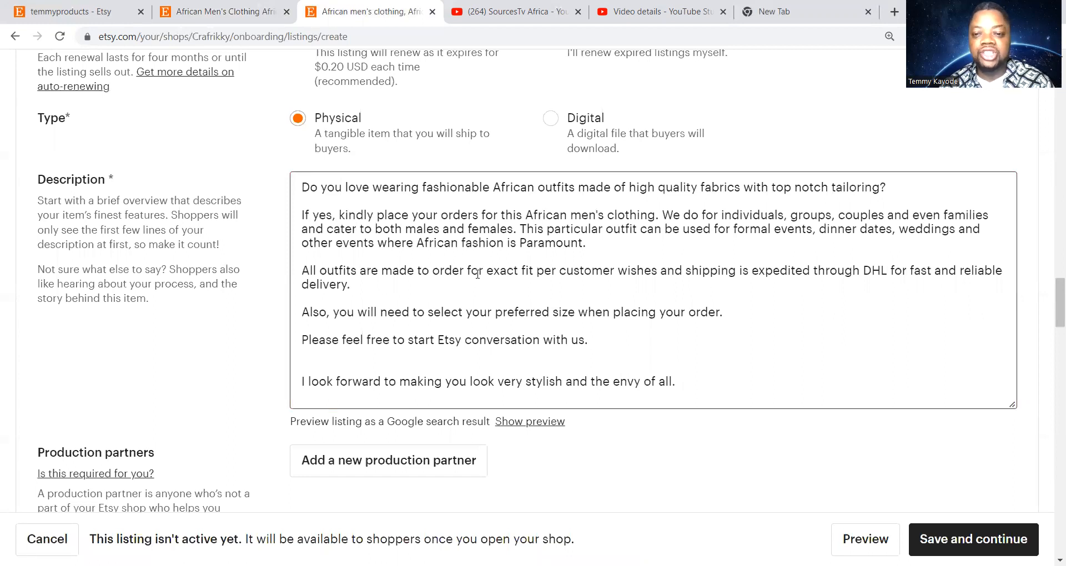
{"action": "scroll", "coordinate": [477, 273], "scroll_direction": "down", "scroll_amount": 7}
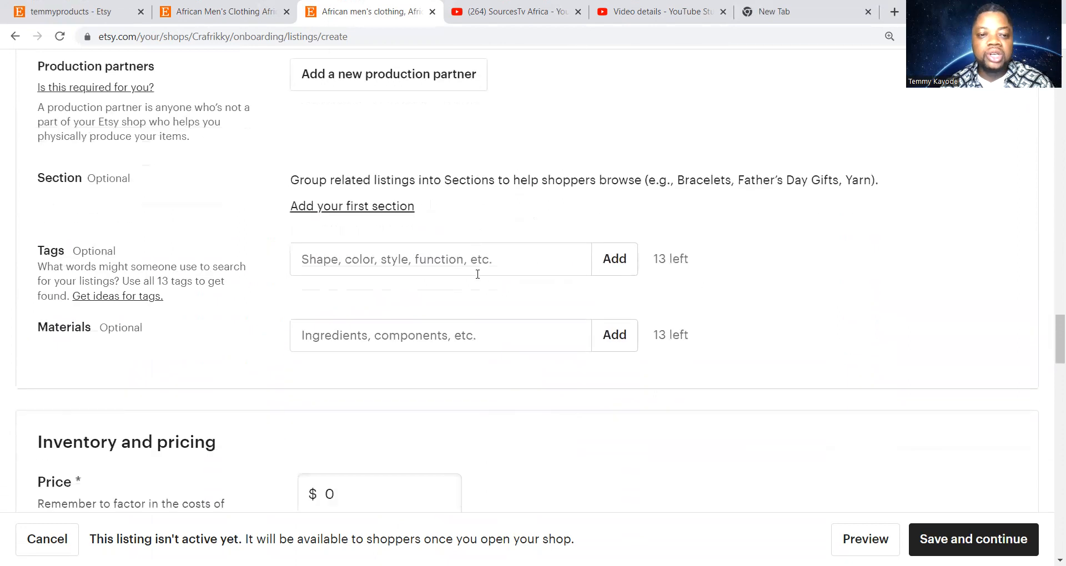
Add 'africandashiki' and 'agbadadashiki' as the listing's tags
{"action": "scroll", "coordinate": [527, 174], "scroll_direction": "down", "scroll_amount": 1}
{"action": "scroll", "coordinate": [528, 166], "scroll_direction": "up", "scroll_amount": 1}
{"action": "scroll", "coordinate": [532, 172], "scroll_direction": "down", "scroll_amount": 1}
{"action": "left_click", "coordinate": [371, 166]}
{"action": "left_click", "coordinate": [342, 159]}
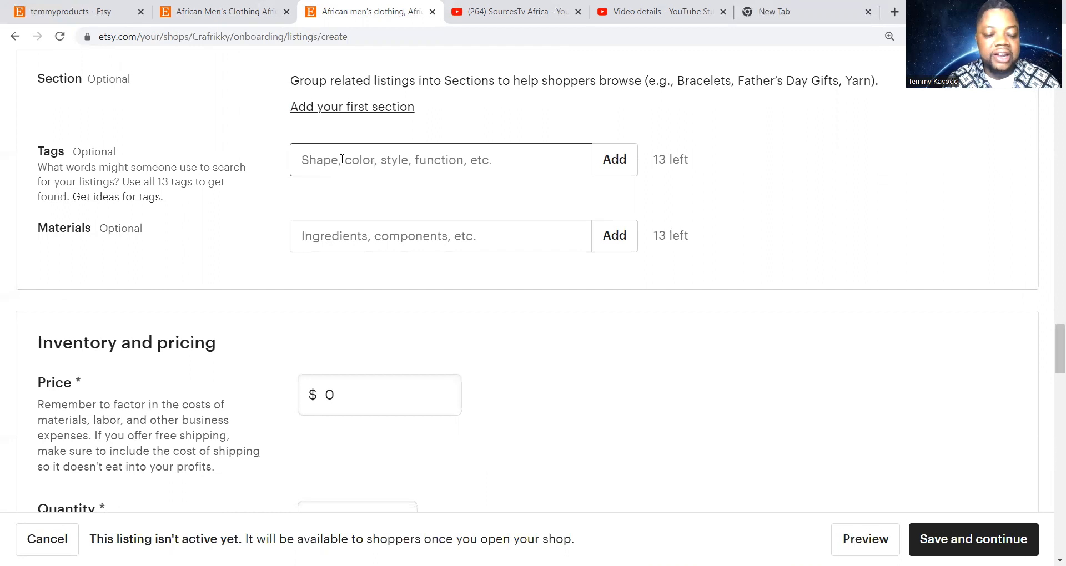
{"action": "type", "text": "afr"}
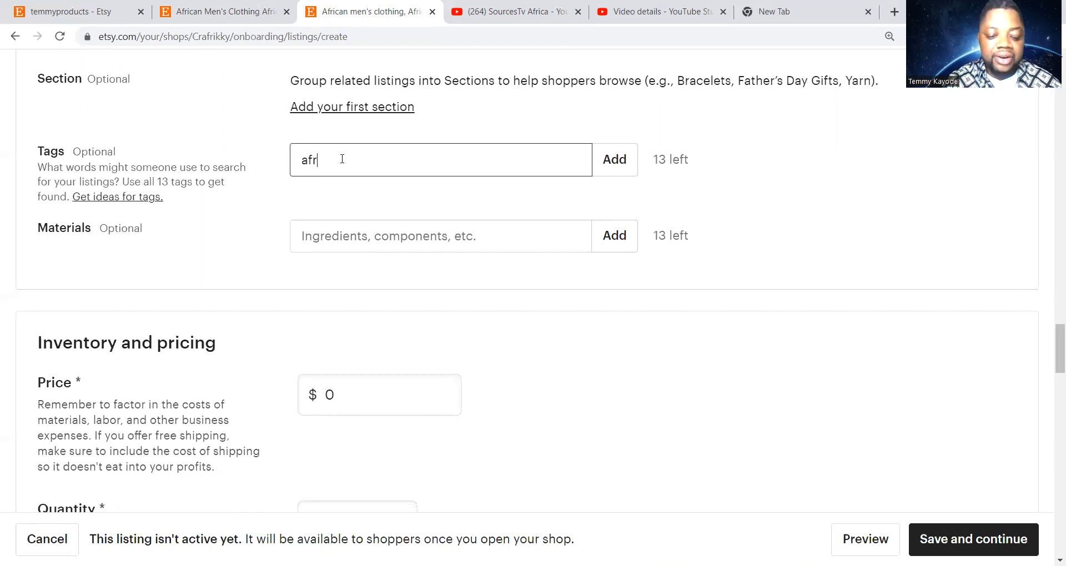
{"action": "type", "text": "icandashiki"}
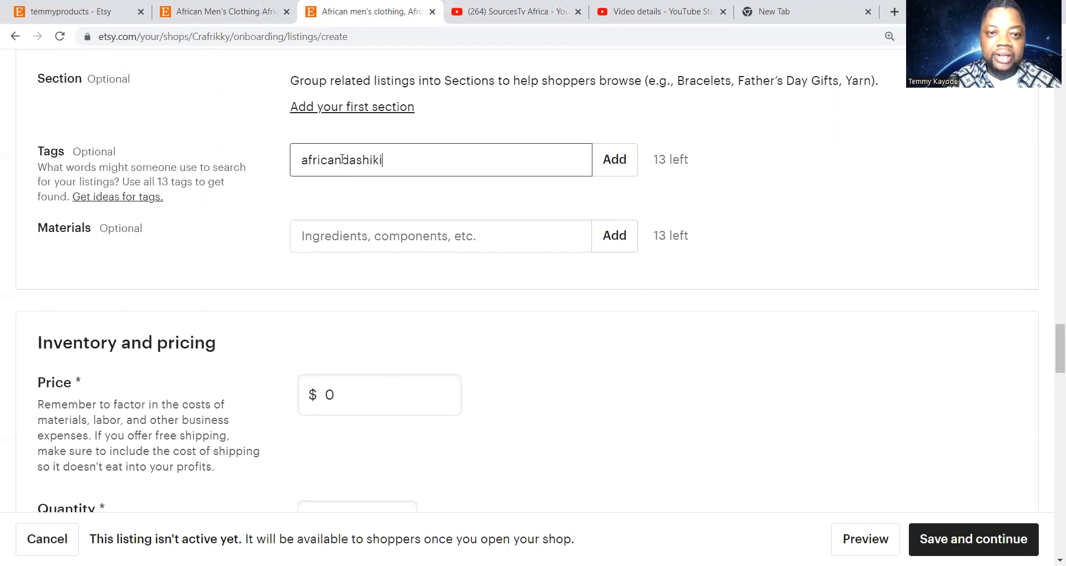
{"action": "type", "text": ","}
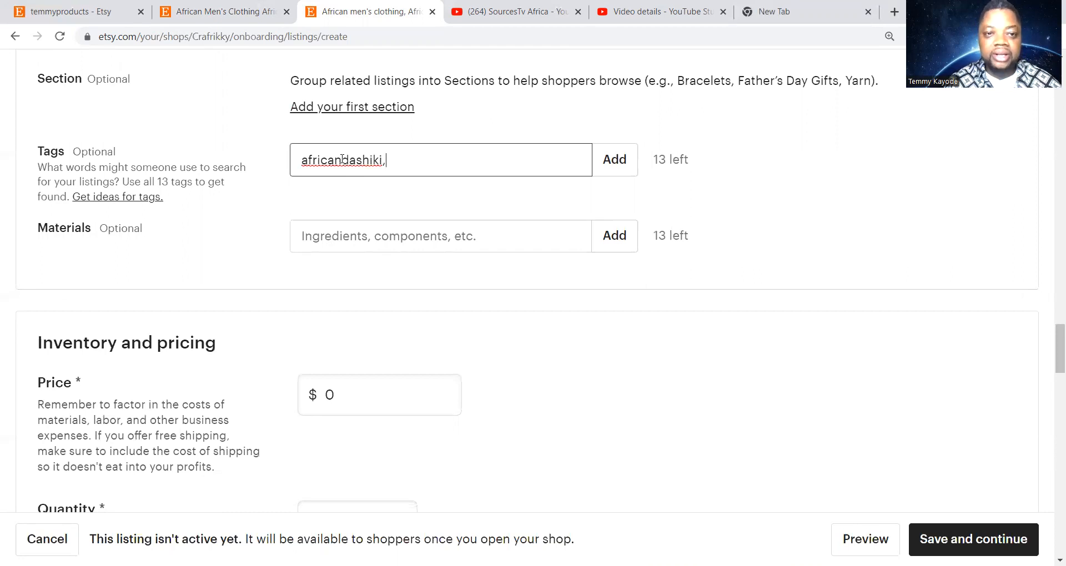
{"action": "type", "text": " agba"}
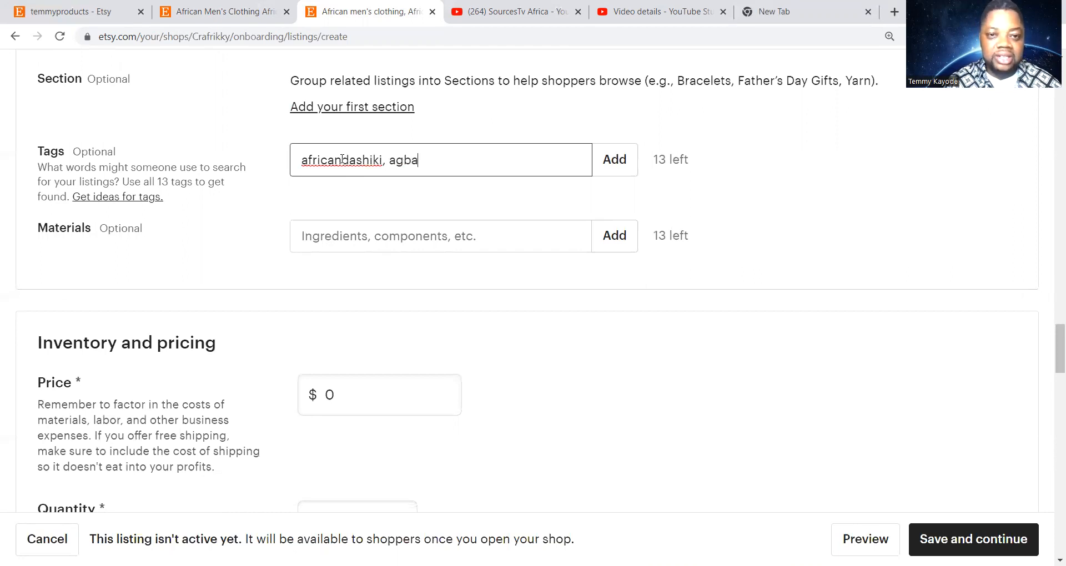
{"action": "type", "text": "da"}
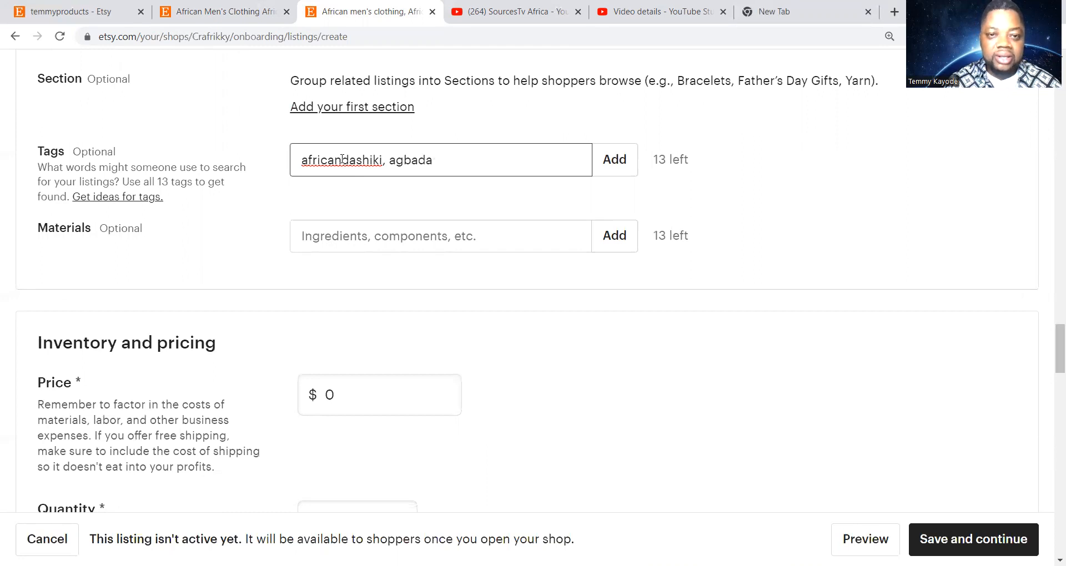
{"action": "type", "text": "sh"}
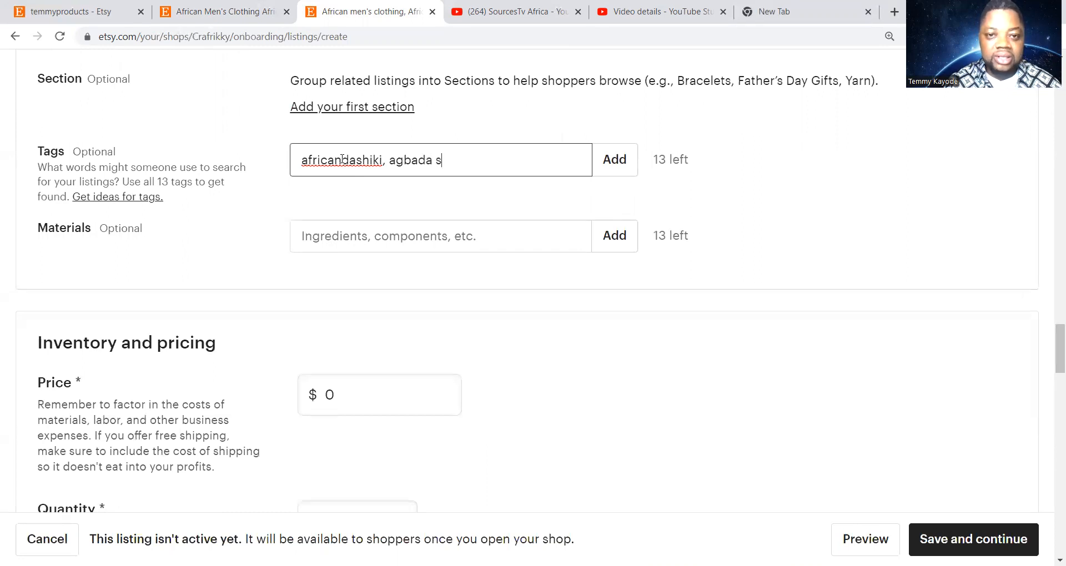
{"action": "key", "text": "BackSpace"}
{"action": "key", "text": "BackSpace"}
{"action": "type", "text": "dashiki,"}
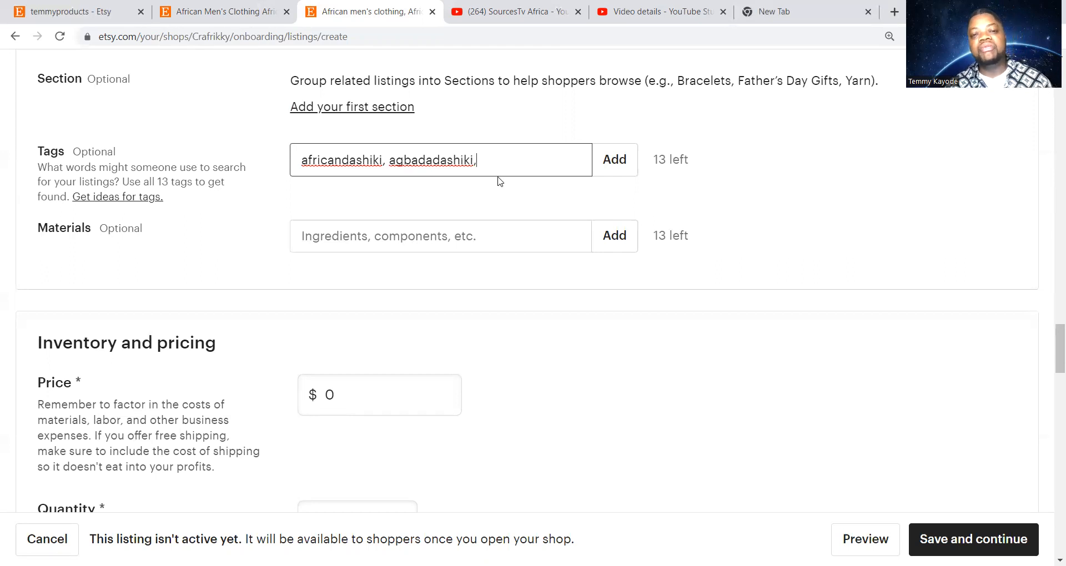
{"action": "left_click", "coordinate": [610, 166]}
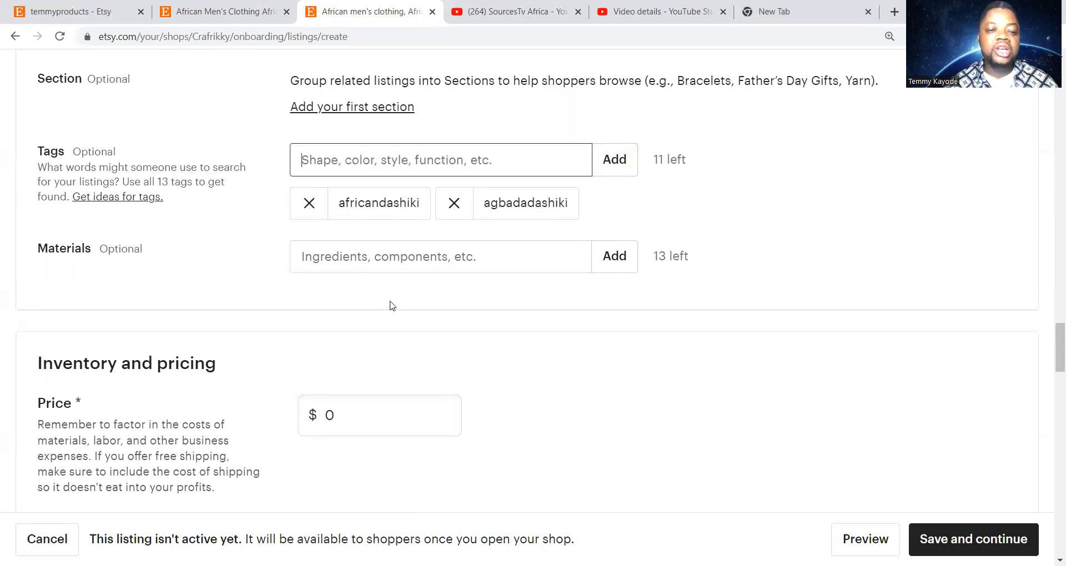
{"action": "scroll", "coordinate": [388, 304], "scroll_direction": "down", "scroll_amount": 1}
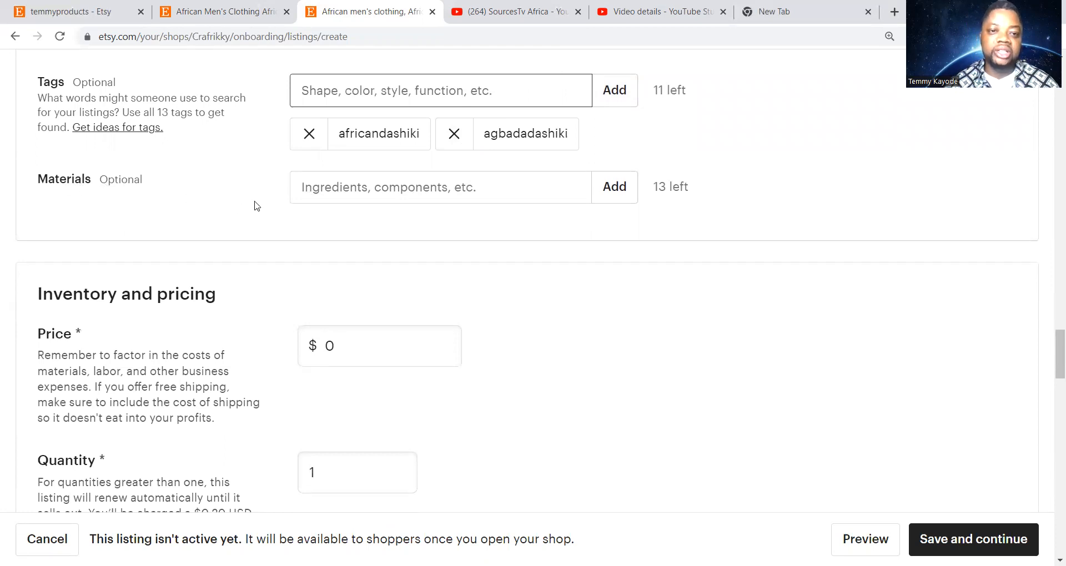
Enter 'cashmere, irish cotton' in the Materials field
{"action": "left_click", "coordinate": [314, 192]}
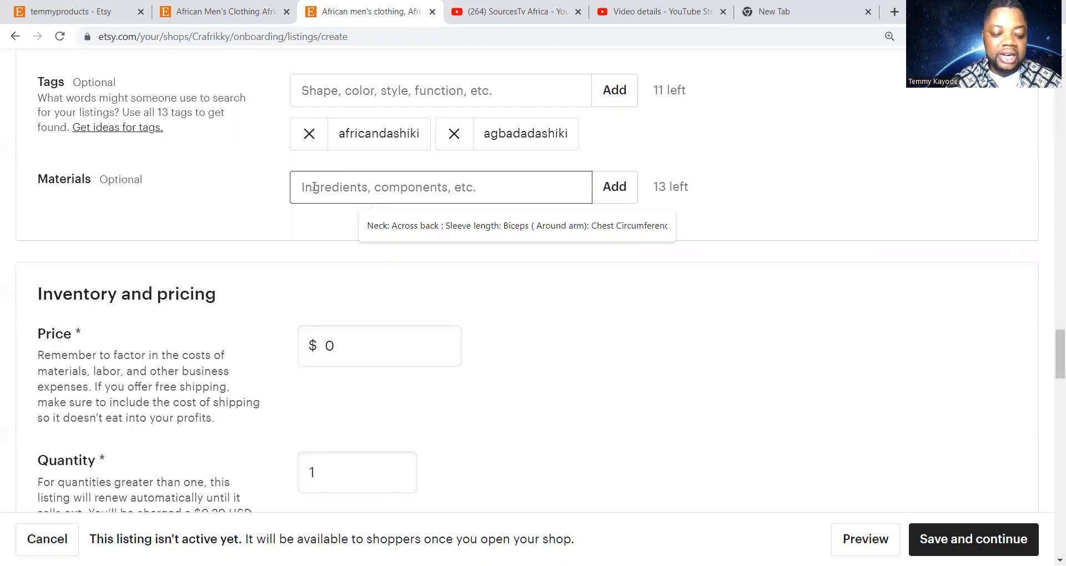
{"action": "type", "text": "cashmere"}
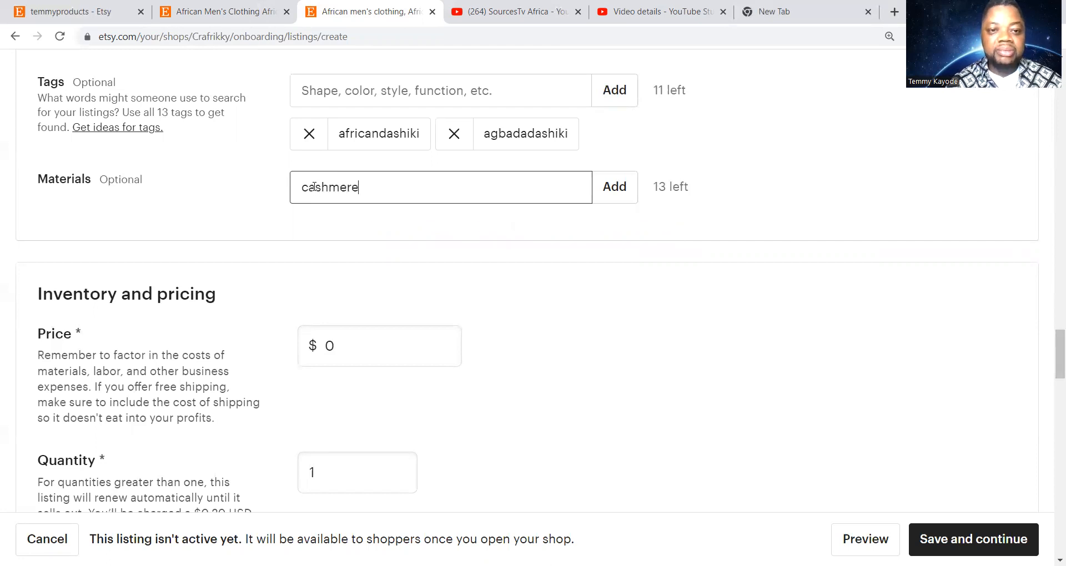
{"action": "type", "text": ","}
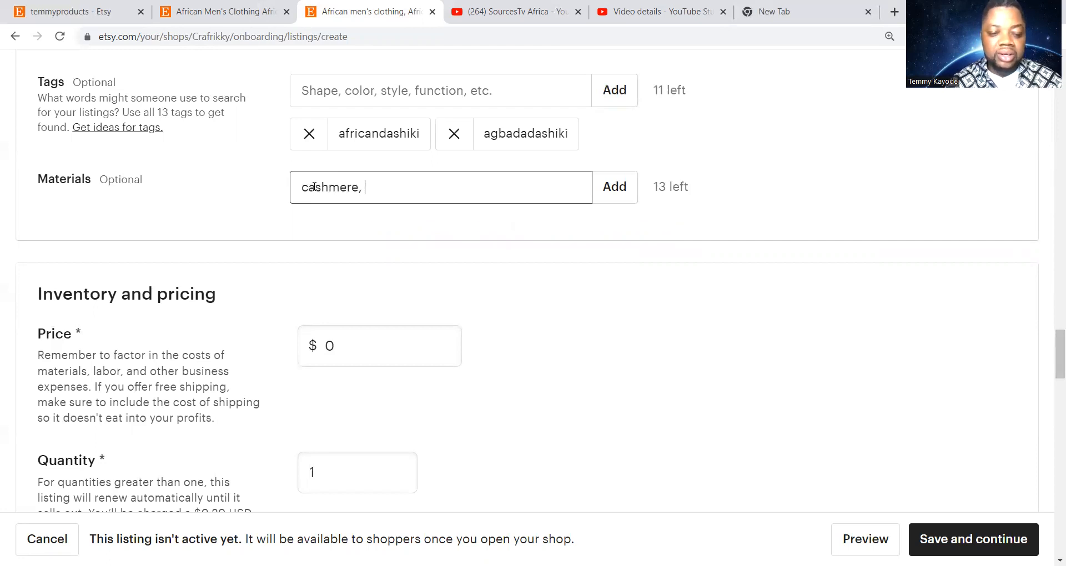
{"action": "type", "text": " iri"}
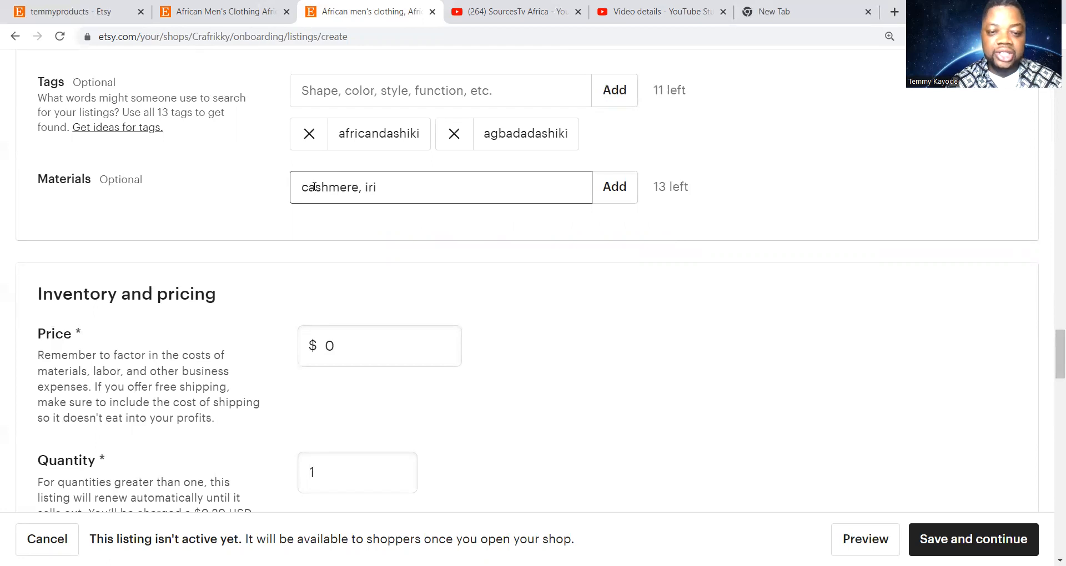
{"action": "type", "text": "sh cotton"}
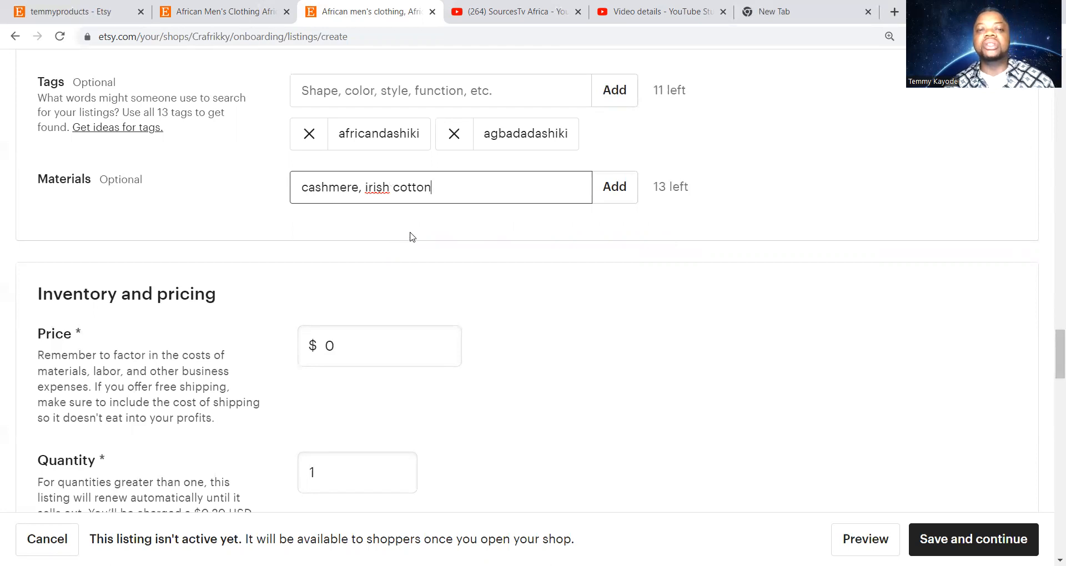
{"action": "left_click", "coordinate": [65, 13]}
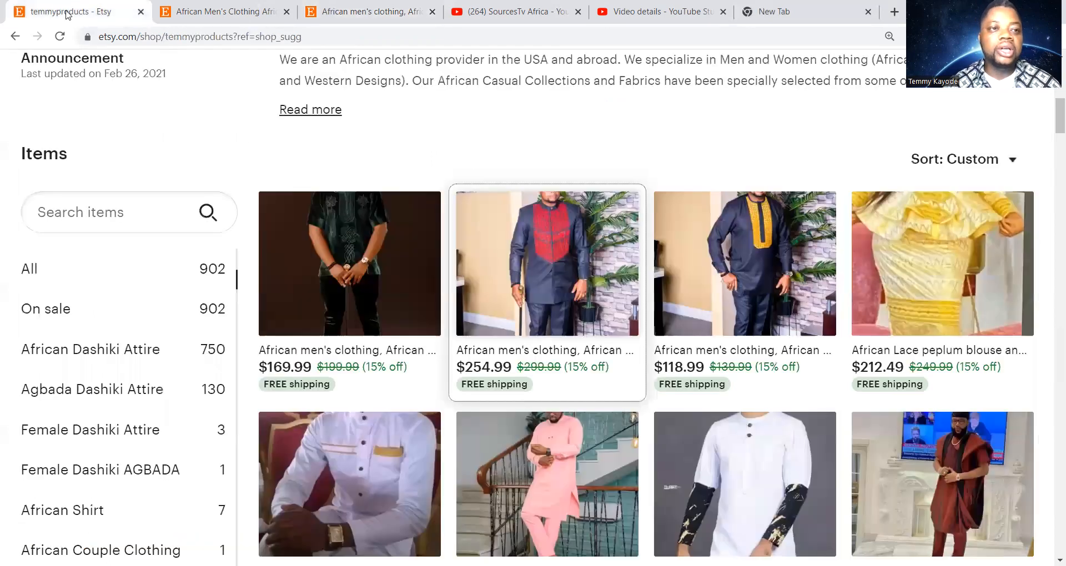
{"action": "scroll", "coordinate": [293, 171], "scroll_direction": "up", "scroll_amount": 10}
{"action": "scroll", "coordinate": [293, 172], "scroll_direction": "down", "scroll_amount": 4}
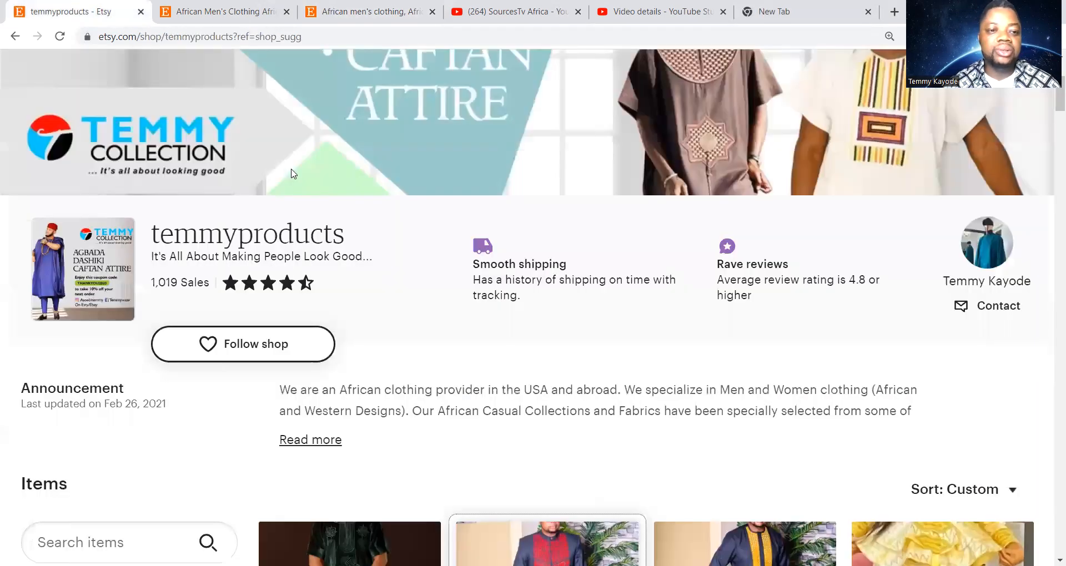
{"action": "scroll", "coordinate": [264, 236], "scroll_direction": "down", "scroll_amount": 1}
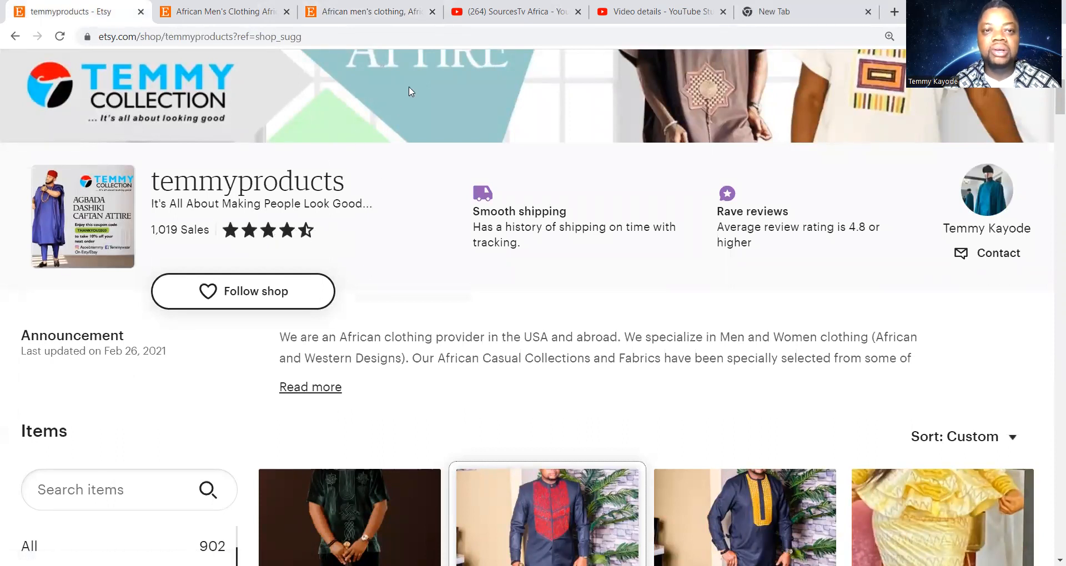
{"action": "left_click", "coordinate": [372, 14]}
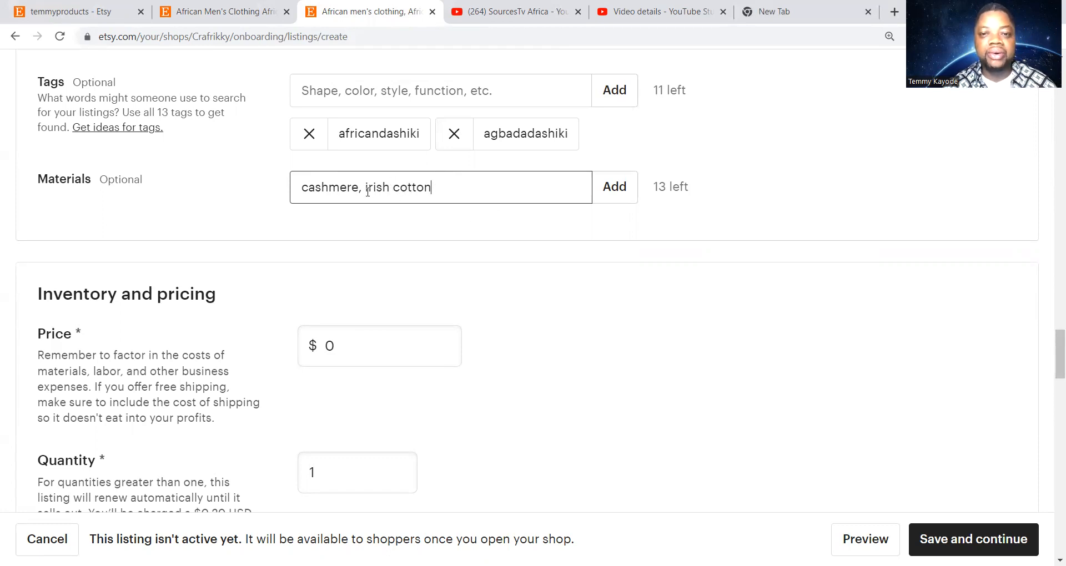
Add cashmere and irish cotton as two material entries
{"action": "left_click", "coordinate": [616, 191]}
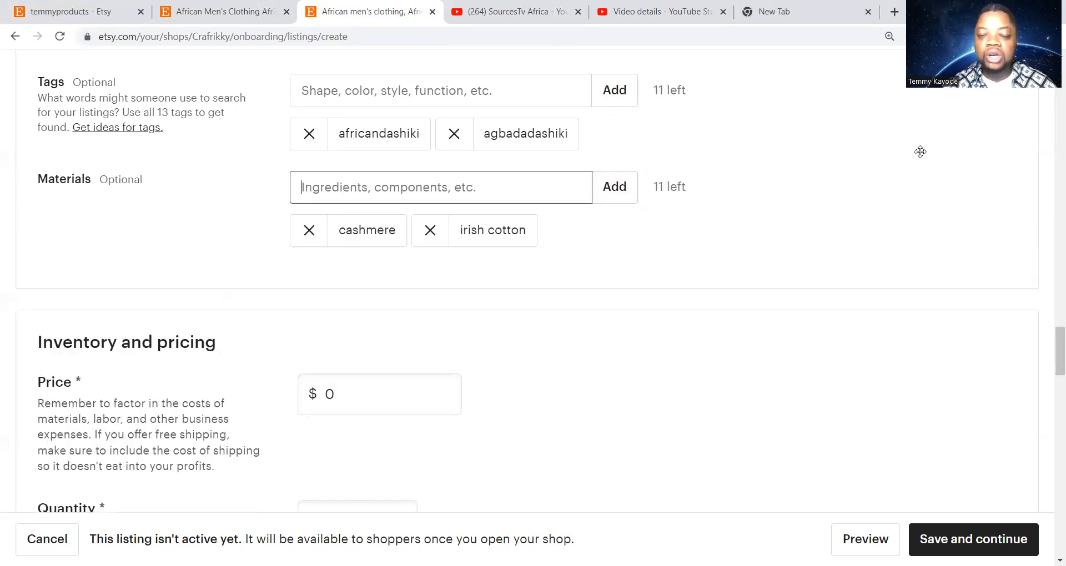
{"action": "scroll", "coordinate": [660, 365], "scroll_direction": "down", "scroll_amount": 2}
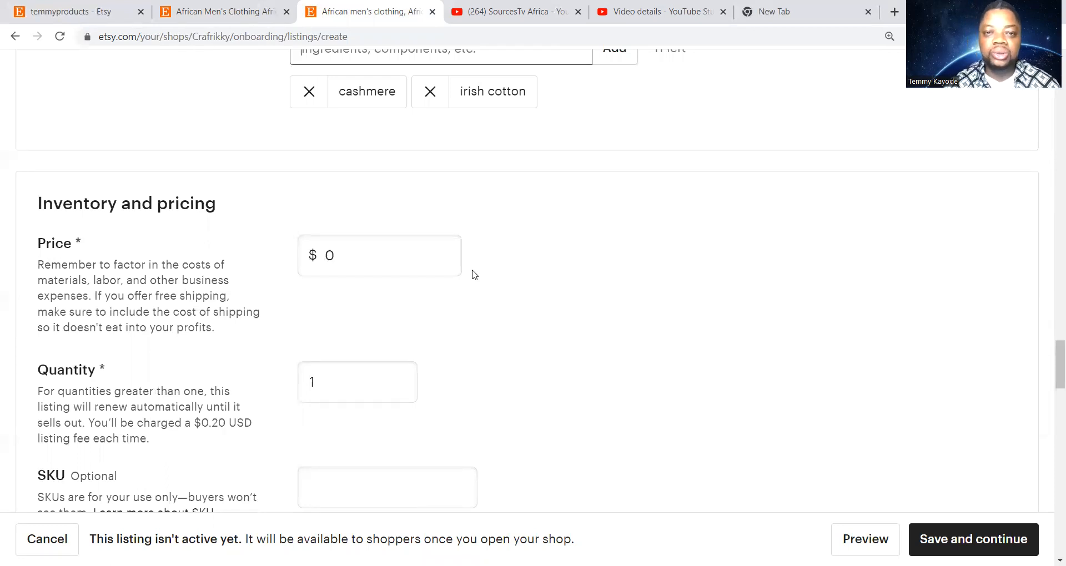
Replace the $0 price with $179.99
{"action": "double_click", "coordinate": [382, 261]}
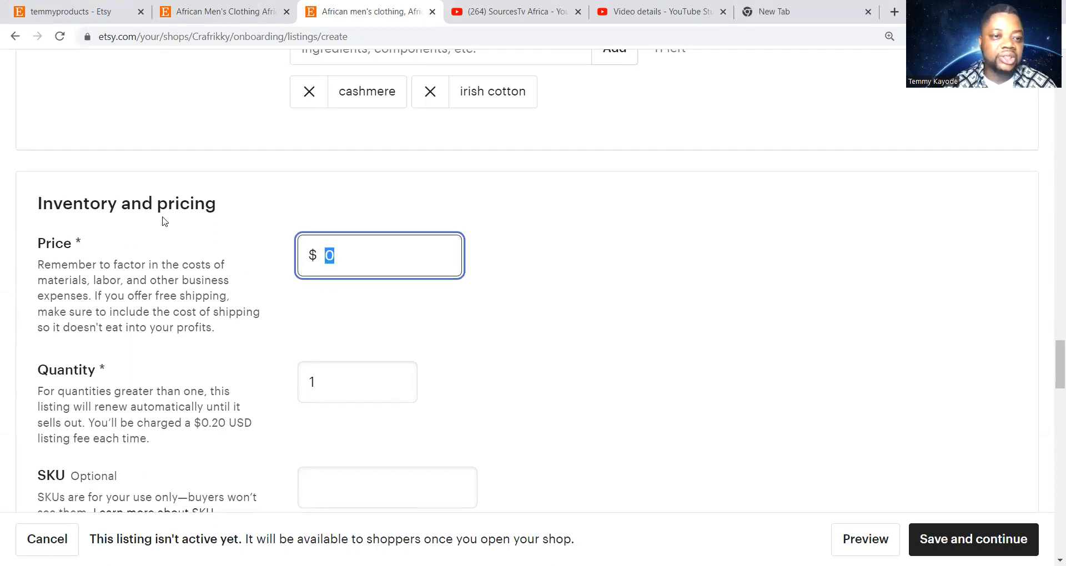
{"action": "scroll", "coordinate": [264, 282], "scroll_direction": "down", "scroll_amount": 1}
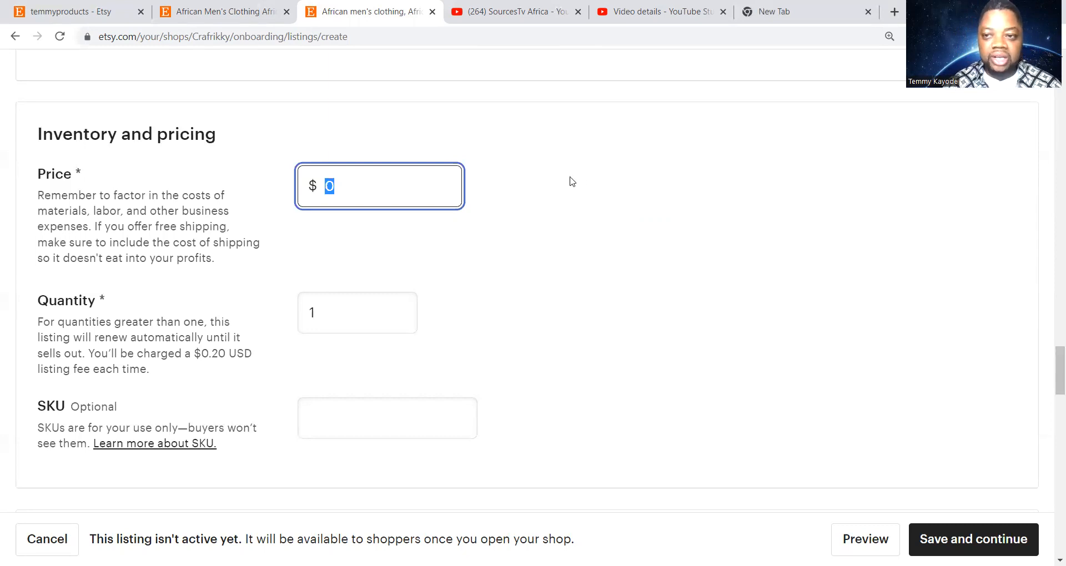
{"action": "left_click_drag", "start_coordinate": [1051, 386], "coordinate": [1051, 100]}
{"action": "scroll", "coordinate": [1009, 179], "scroll_direction": "down", "scroll_amount": 4}
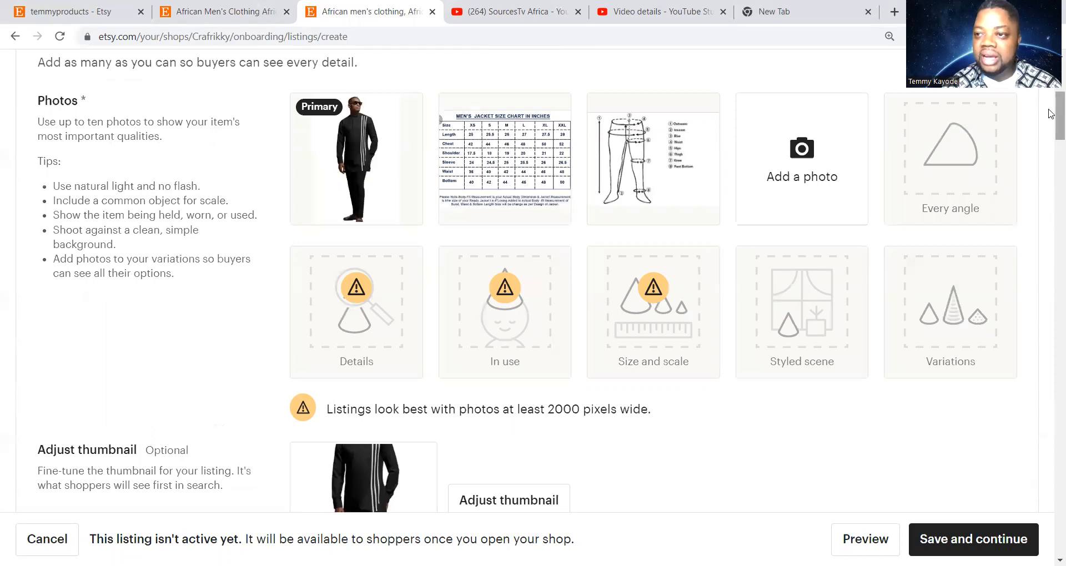
{"action": "left_click_drag", "start_coordinate": [1051, 114], "coordinate": [1051, 368]}
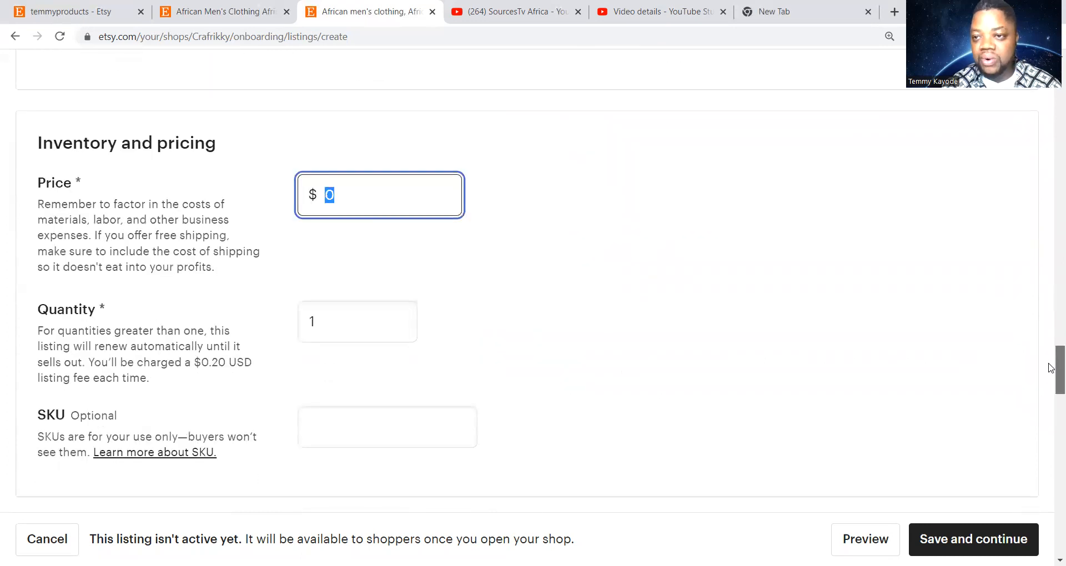
{"action": "left_click", "coordinate": [337, 199]}
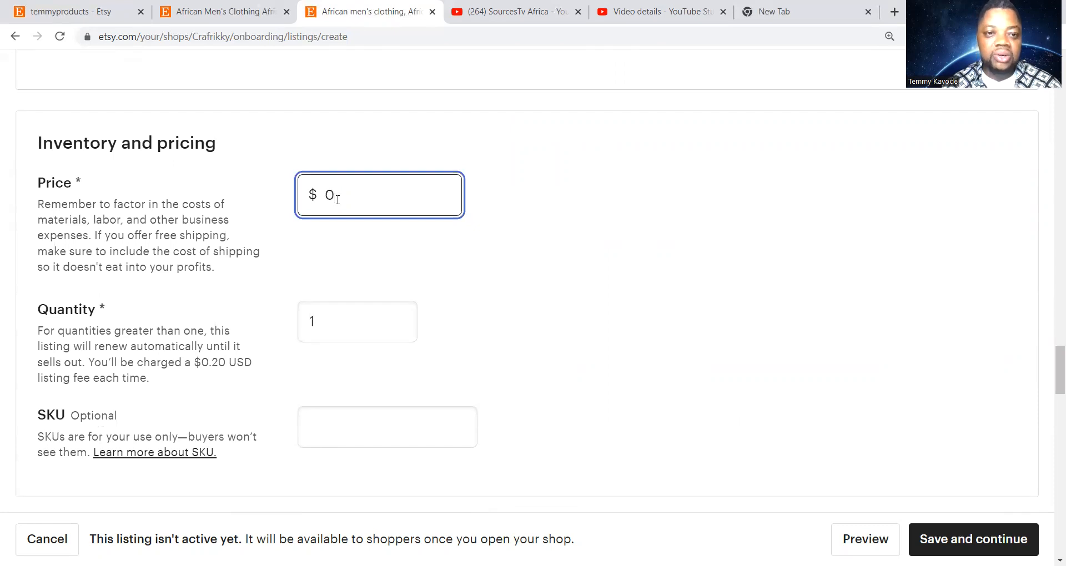
{"action": "key", "text": "BackSpace"}
{"action": "type", "text": "199"}
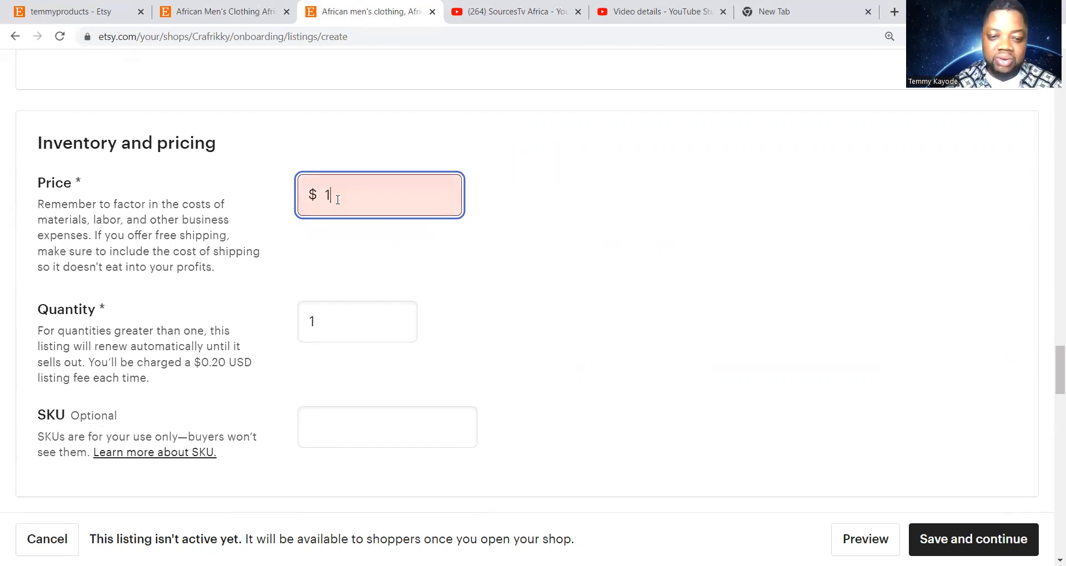
{"action": "key", "text": "BackSpace"}
{"action": "key", "text": "BackSpace"}
{"action": "type", "text": "79.99"}
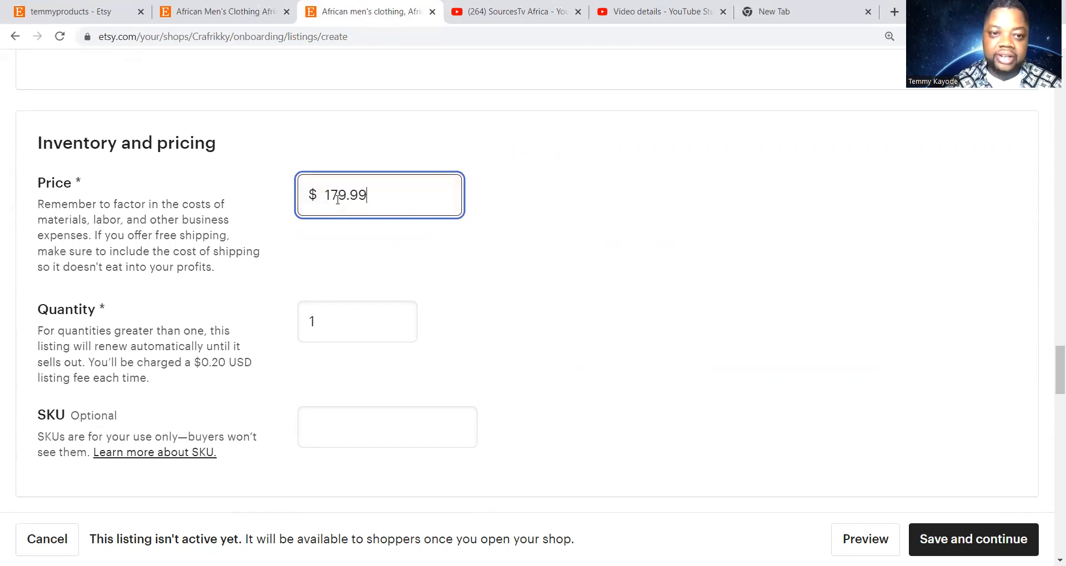
{"action": "double_click", "coordinate": [333, 319]}
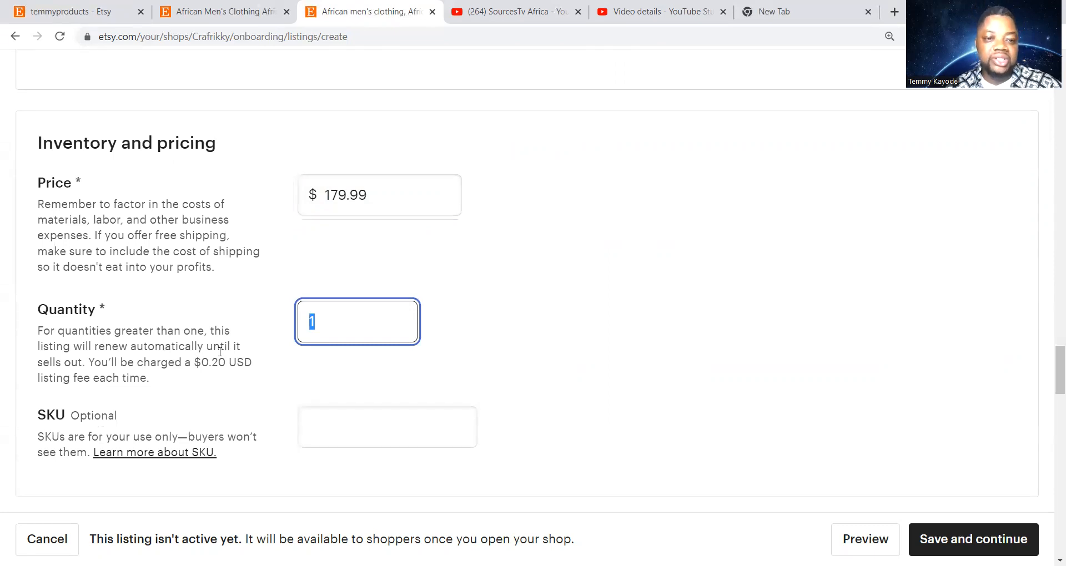
Change the listing quantity from 1 to 5
{"action": "left_click", "coordinate": [335, 325]}
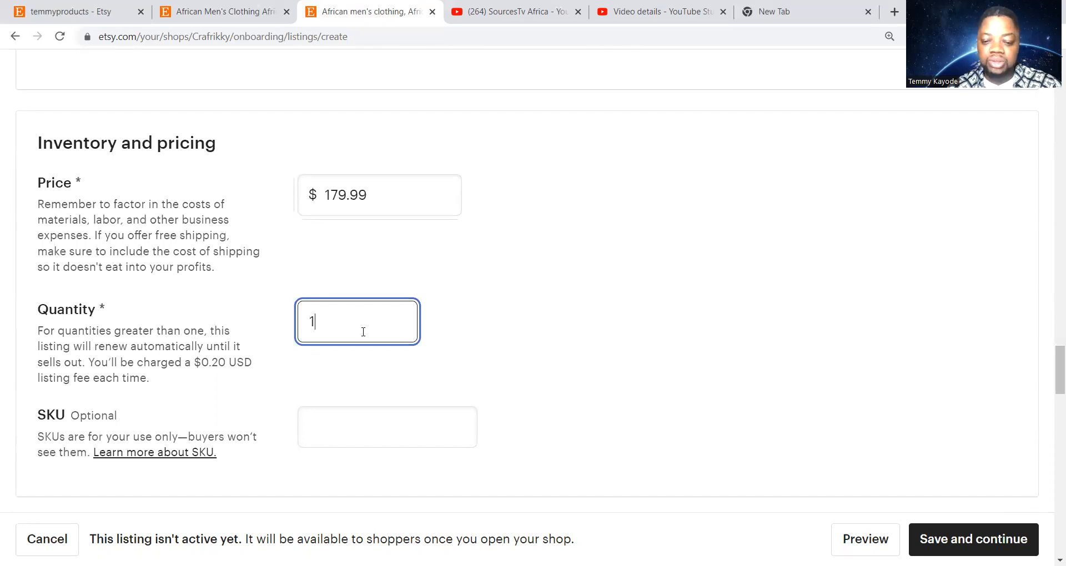
{"action": "type", "text": "5"}
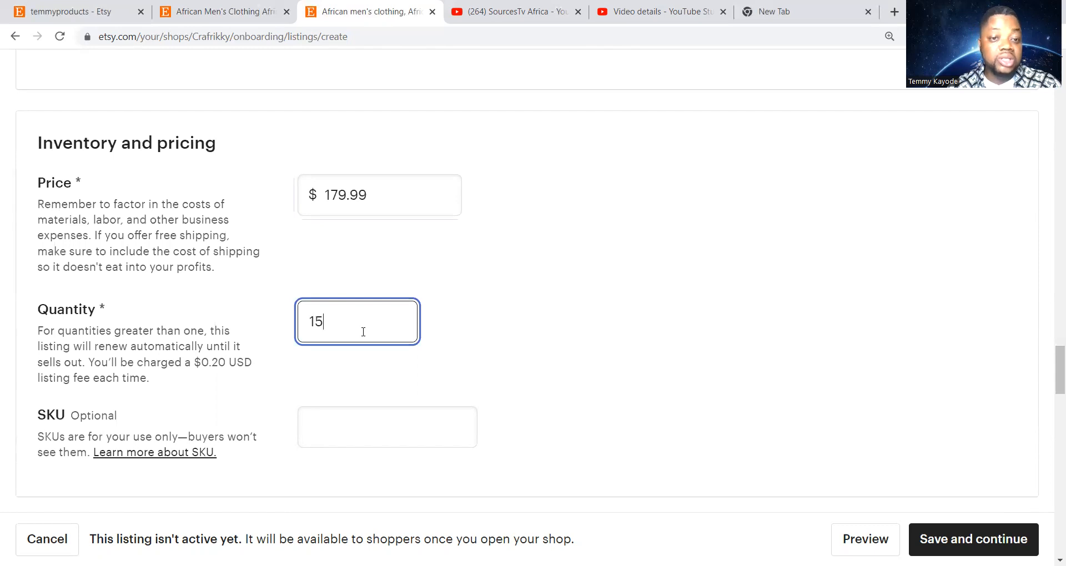
{"action": "key", "text": "BackSpace"}
{"action": "key", "text": "BackSpace"}
{"action": "type", "text": "5"}
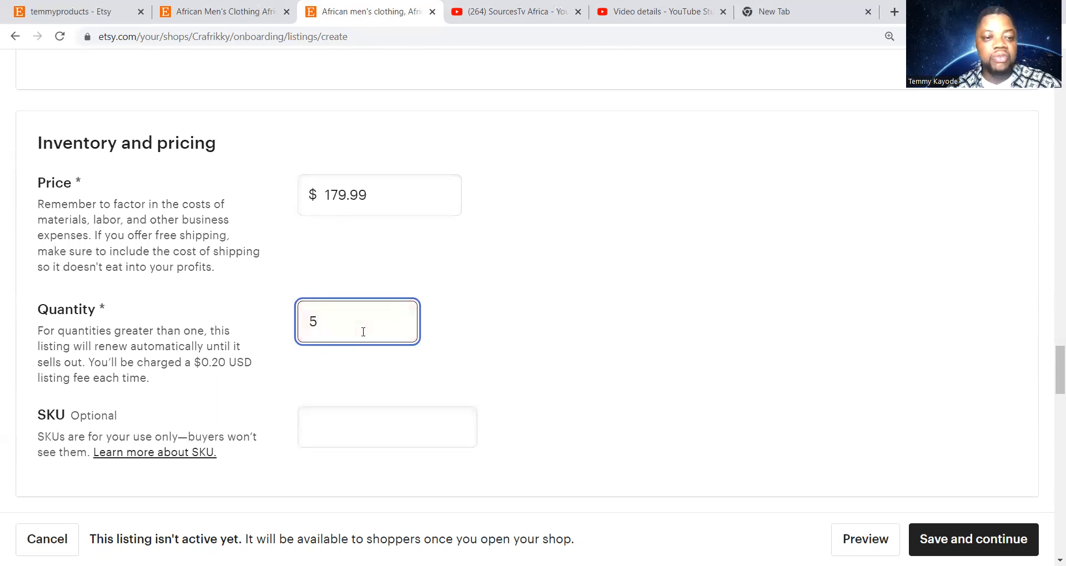
{"action": "scroll", "coordinate": [531, 305], "scroll_direction": "down", "scroll_amount": 3}
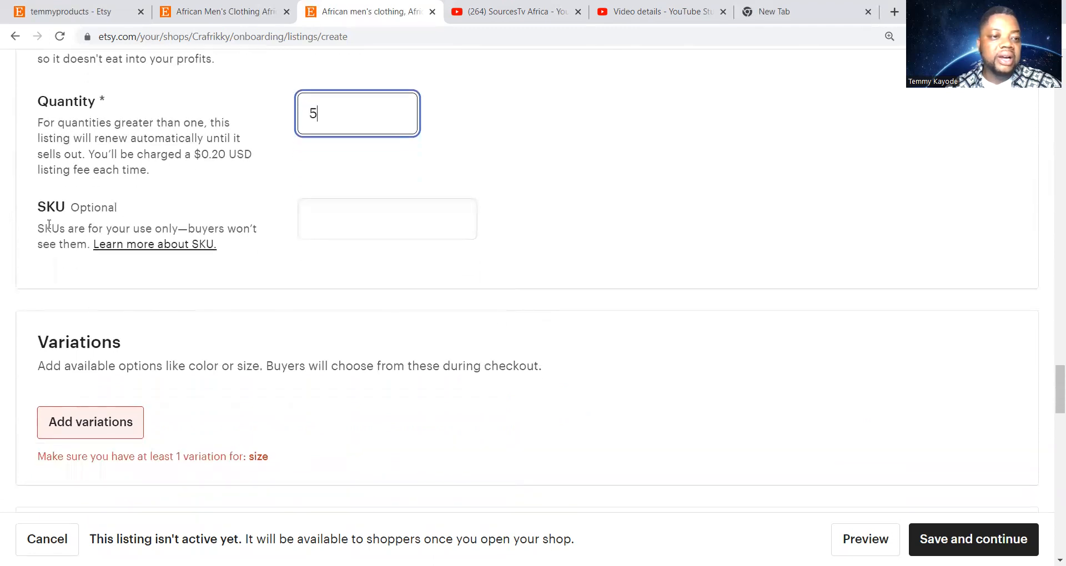
{"action": "left_click", "coordinate": [322, 221]}
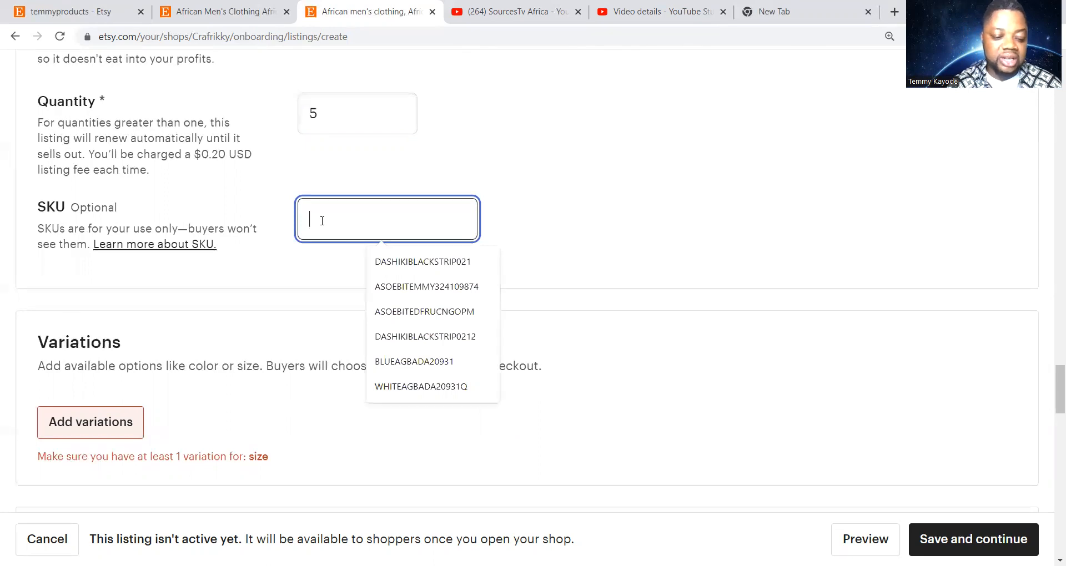
Enter BLACKDASHIKI101 as the listing's SKU
{"action": "type", "text": "BLACKDASHIKI101"}
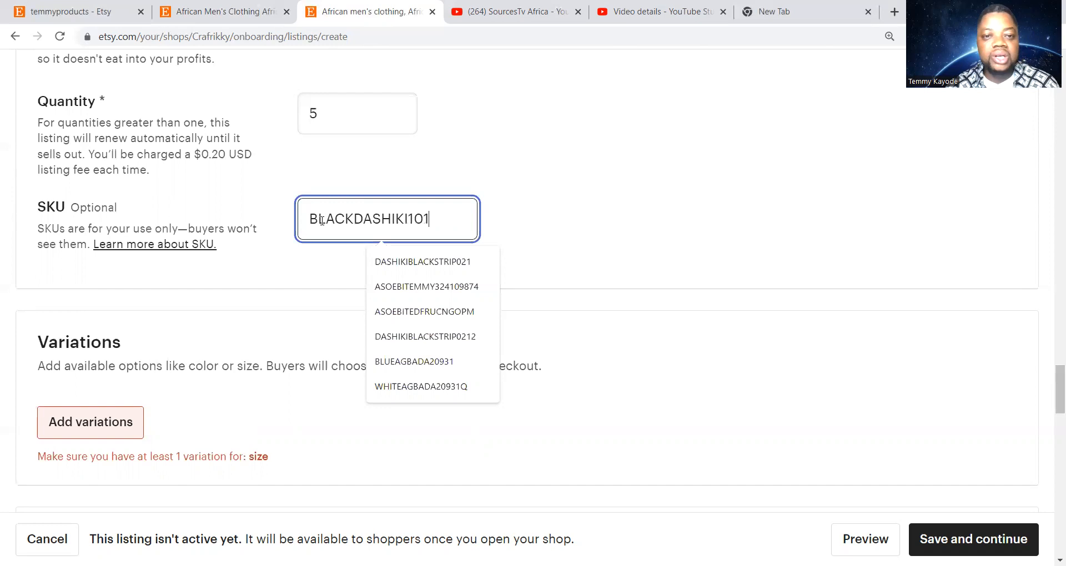
{"action": "left_click", "coordinate": [605, 199]}
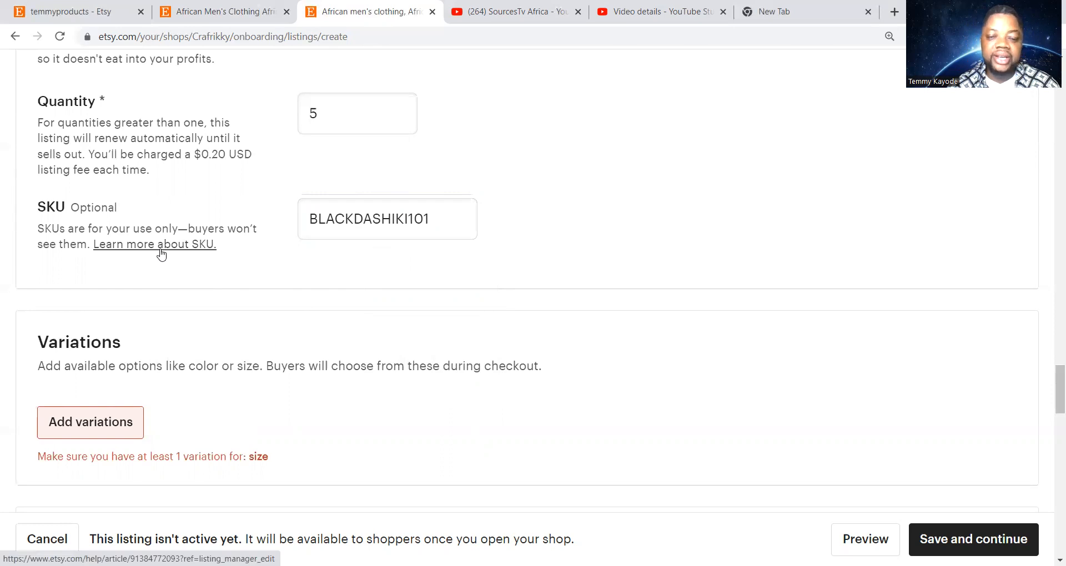
{"action": "scroll", "coordinate": [376, 308], "scroll_direction": "down", "scroll_amount": 2}
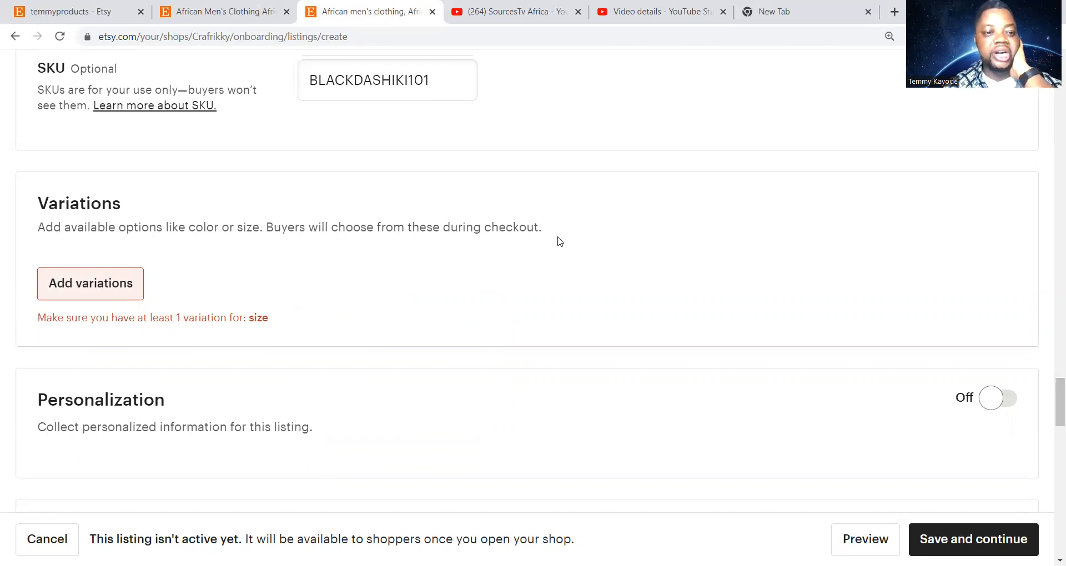
Add a Size variation with all standard size options, XXS through 4X
{"action": "left_click", "coordinate": [108, 281]}
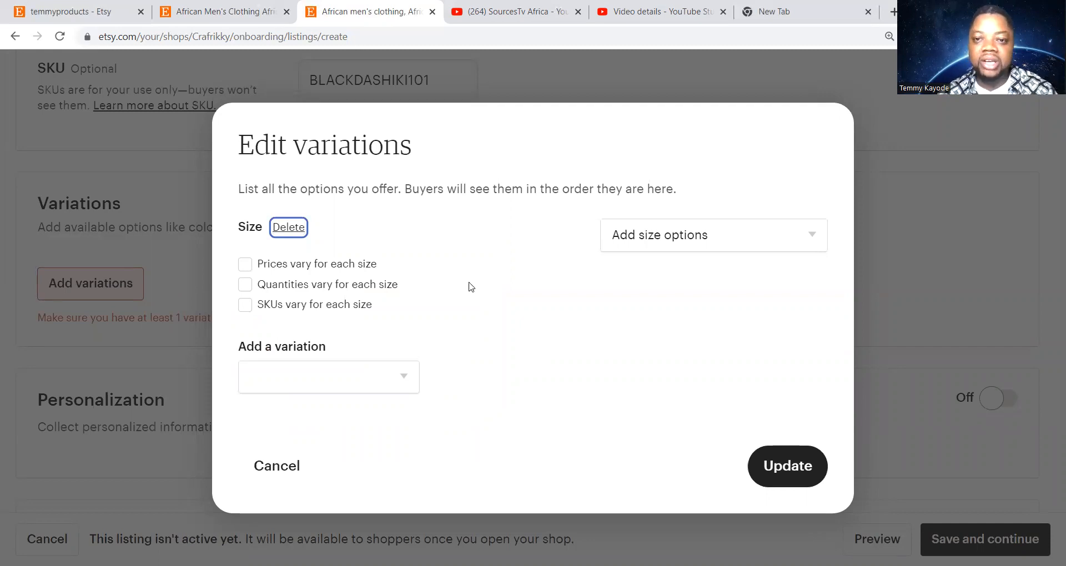
{"action": "left_click", "coordinate": [712, 241]}
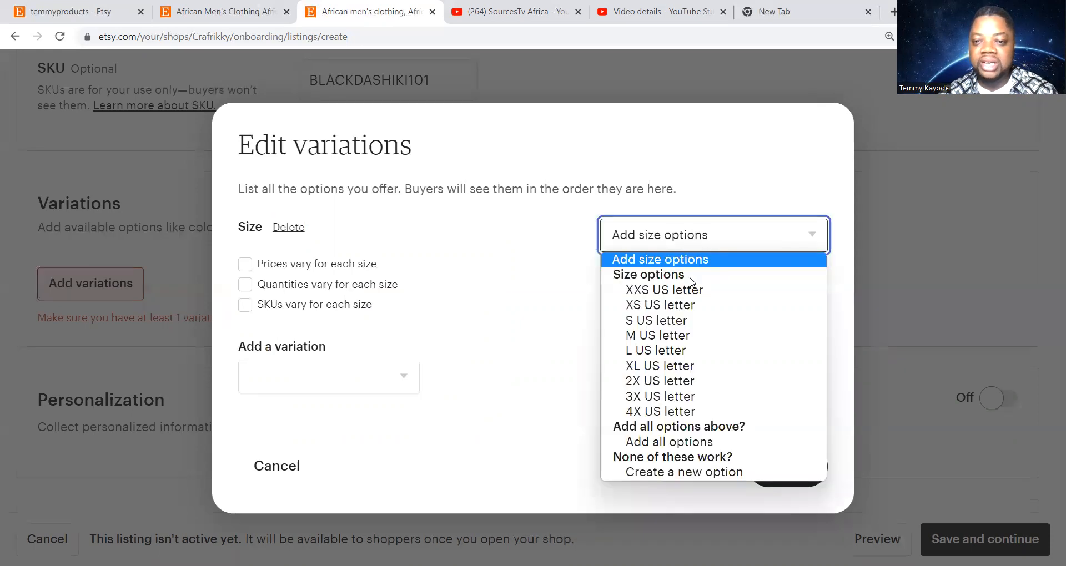
{"action": "left_click", "coordinate": [698, 443]}
{"action": "scroll", "coordinate": [424, 333], "scroll_direction": "down", "scroll_amount": 5}
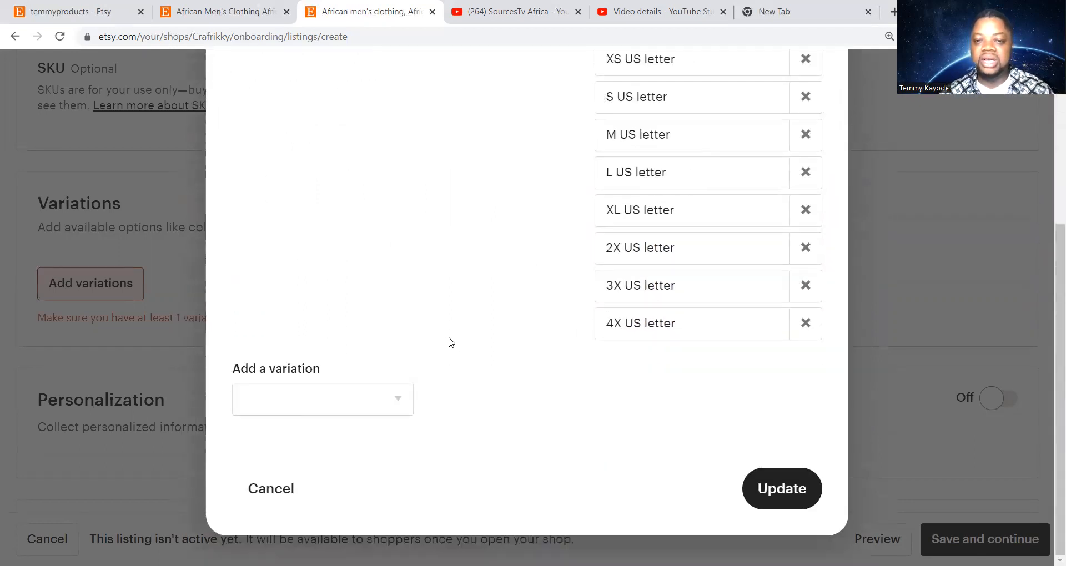
{"action": "scroll", "coordinate": [609, 271], "scroll_direction": "up", "scroll_amount": 4}
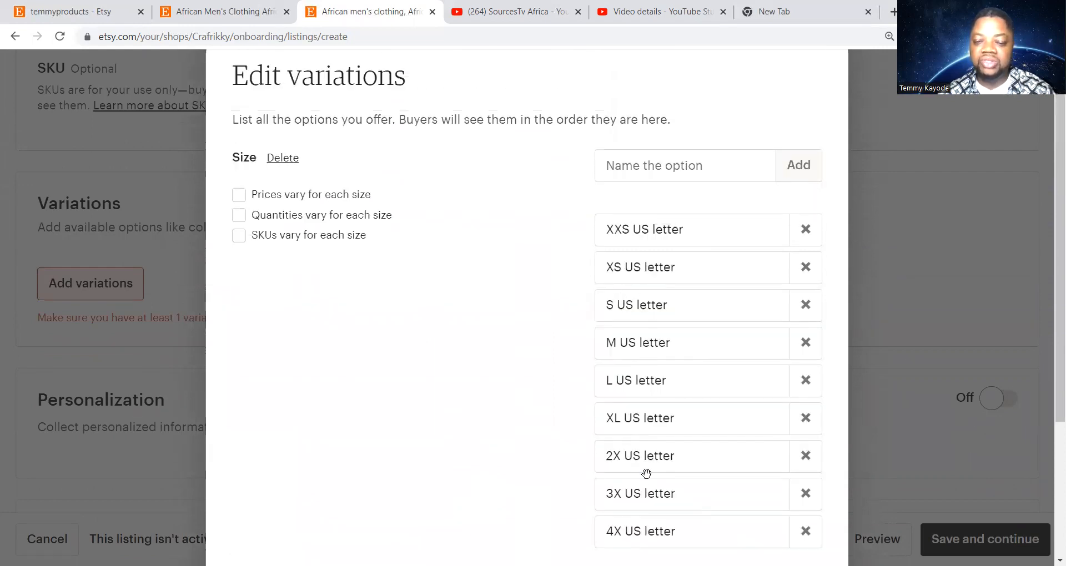
{"action": "scroll", "coordinate": [499, 274], "scroll_direction": "down", "scroll_amount": 3}
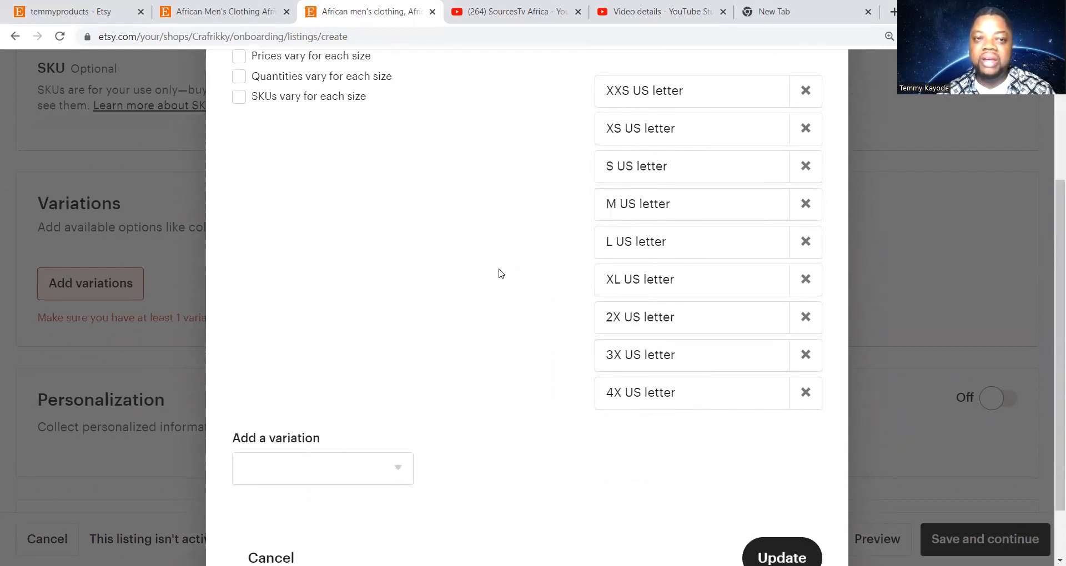
{"action": "scroll", "coordinate": [498, 274], "scroll_direction": "up", "scroll_amount": 1}
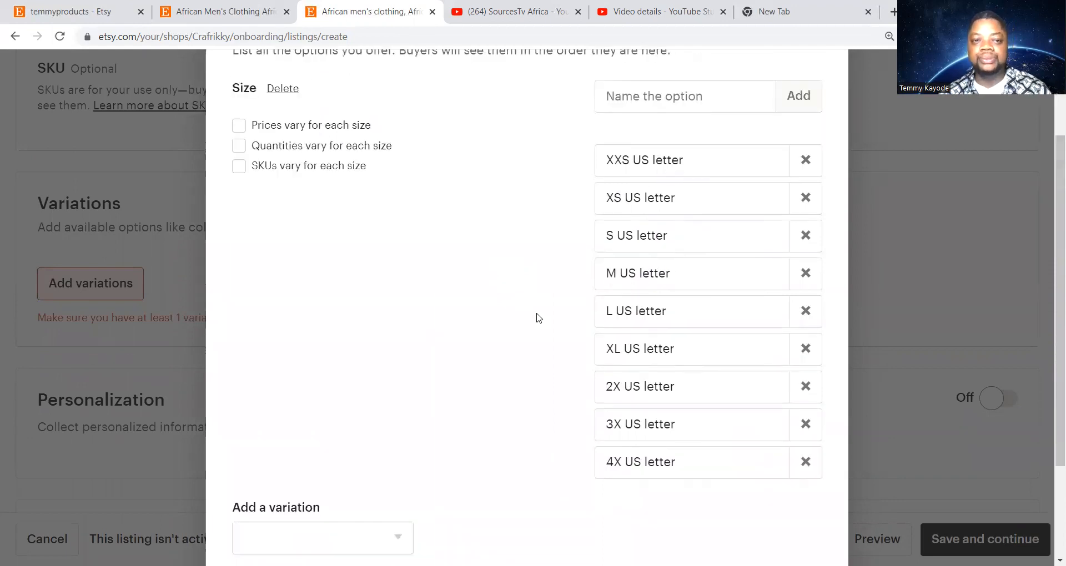
{"action": "scroll", "coordinate": [537, 317], "scroll_direction": "up", "scroll_amount": 1}
{"action": "scroll", "coordinate": [555, 350], "scroll_direction": "down", "scroll_amount": 1}
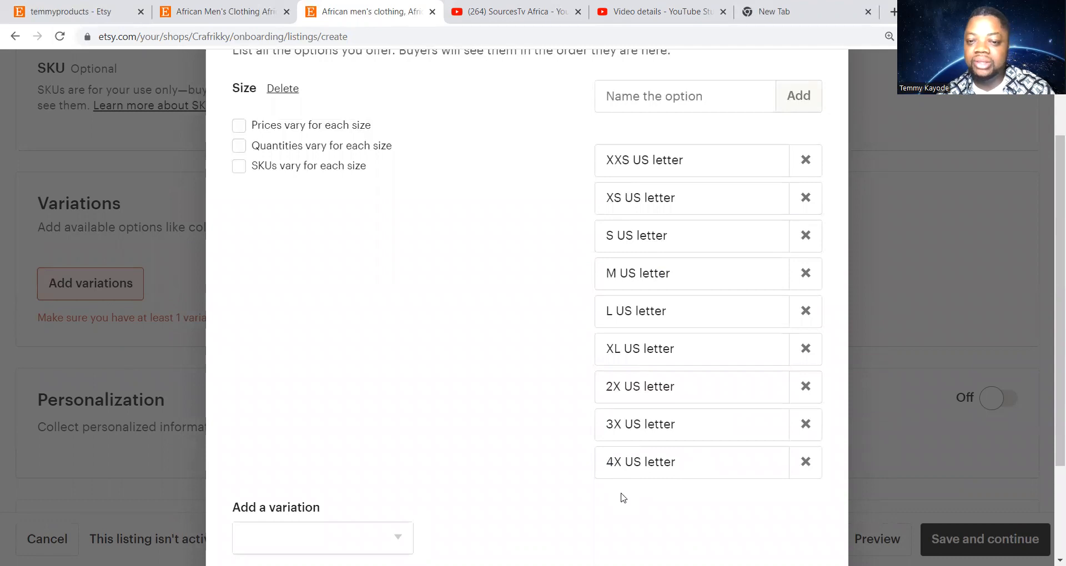
{"action": "scroll", "coordinate": [677, 431], "scroll_direction": "up", "scroll_amount": 2}
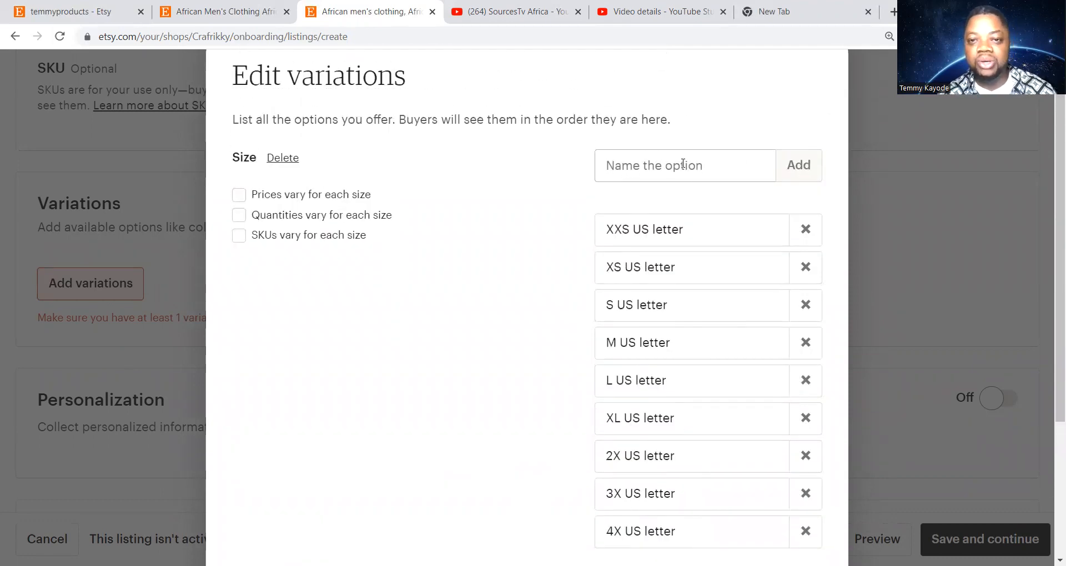
Add custom size options 5XL and 6XL to the Size variation
{"action": "left_click", "coordinate": [637, 167]}
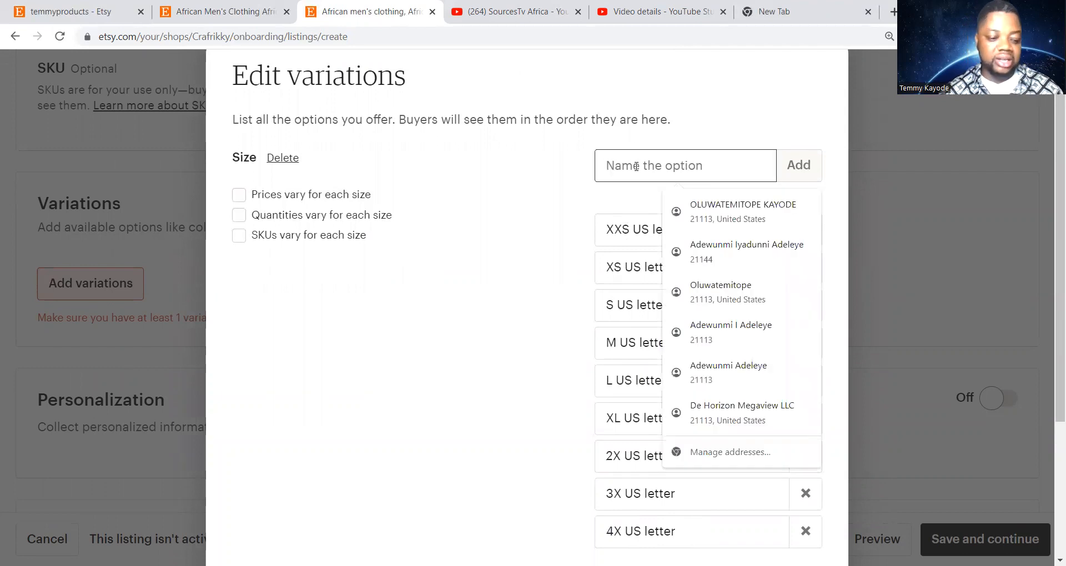
{"action": "type", "text": "5"}
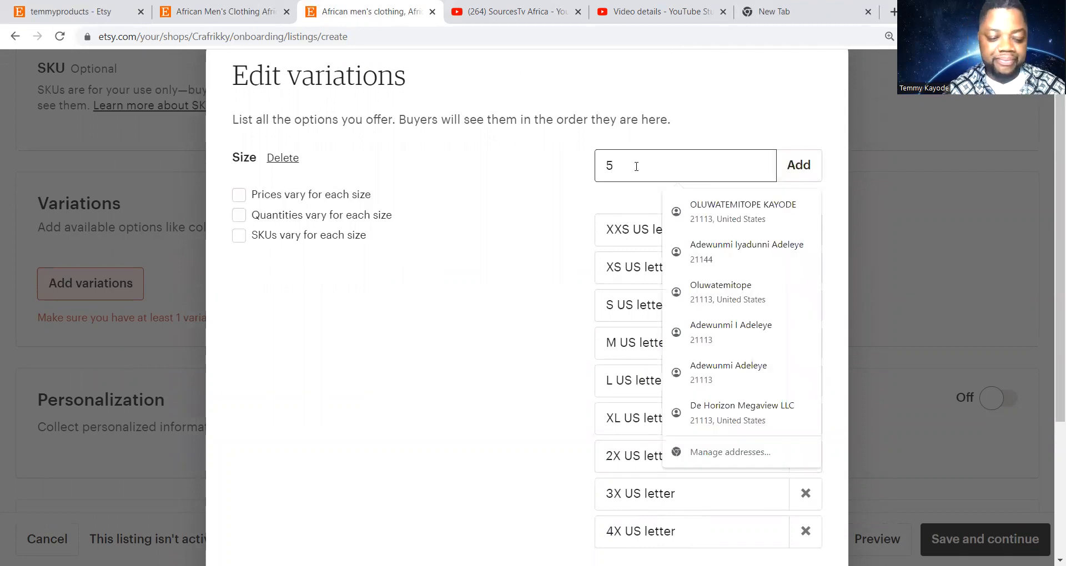
{"action": "type", "text": "XL"}
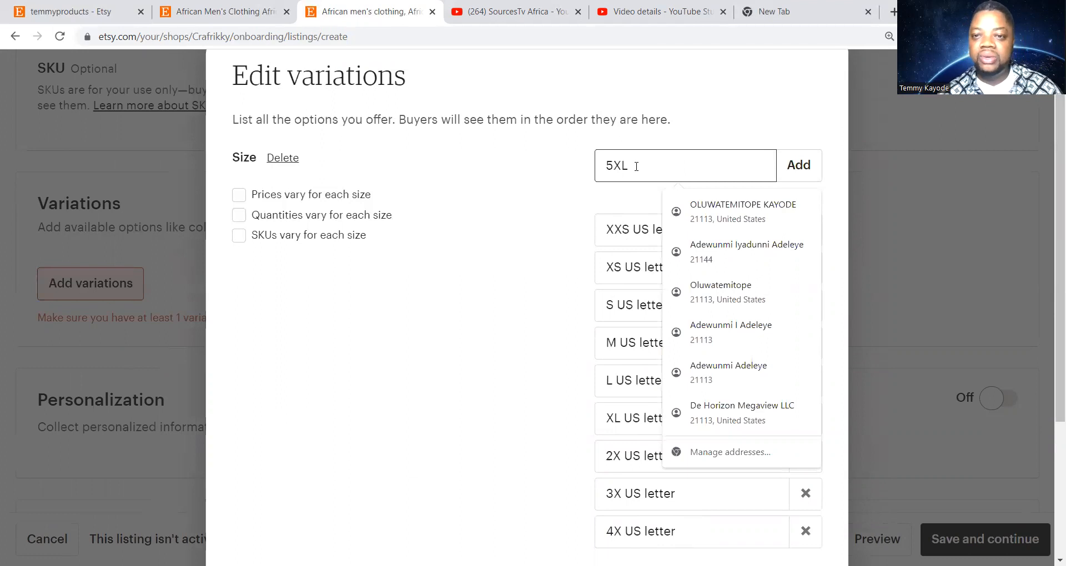
{"action": "left_click", "coordinate": [796, 159]}
{"action": "scroll", "coordinate": [531, 297], "scroll_direction": "down", "scroll_amount": 5}
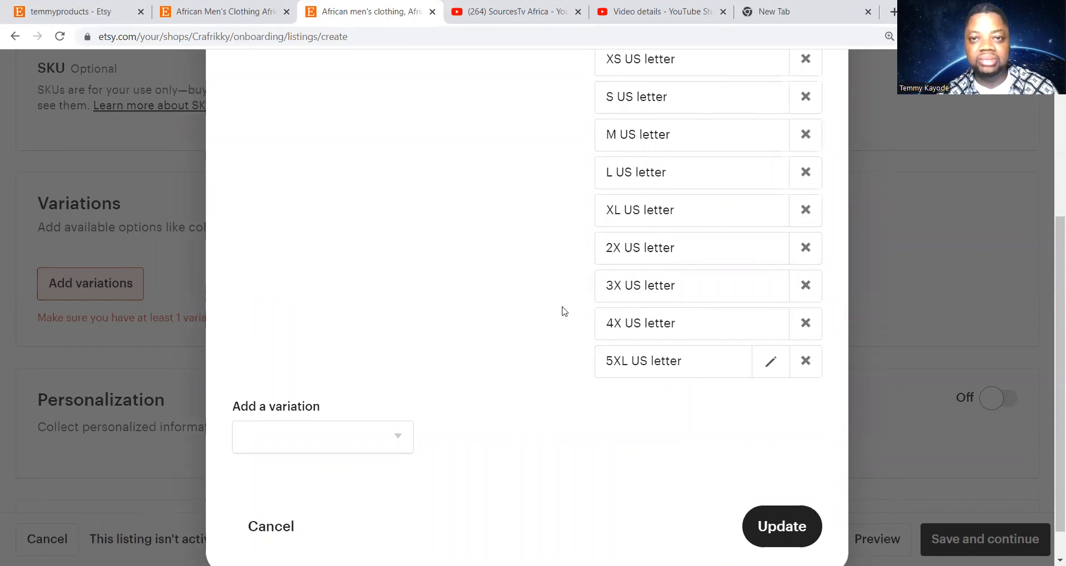
{"action": "scroll", "coordinate": [566, 304], "scroll_direction": "up", "scroll_amount": 3}
{"action": "scroll", "coordinate": [567, 303], "scroll_direction": "up", "scroll_amount": 2}
{"action": "left_click", "coordinate": [628, 214]}
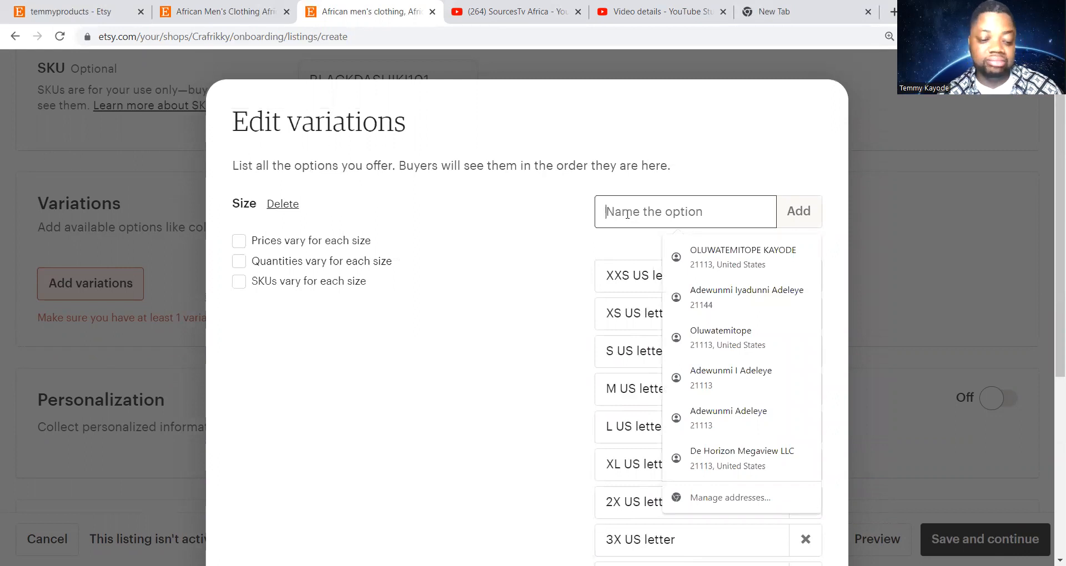
{"action": "type", "text": "6XL"}
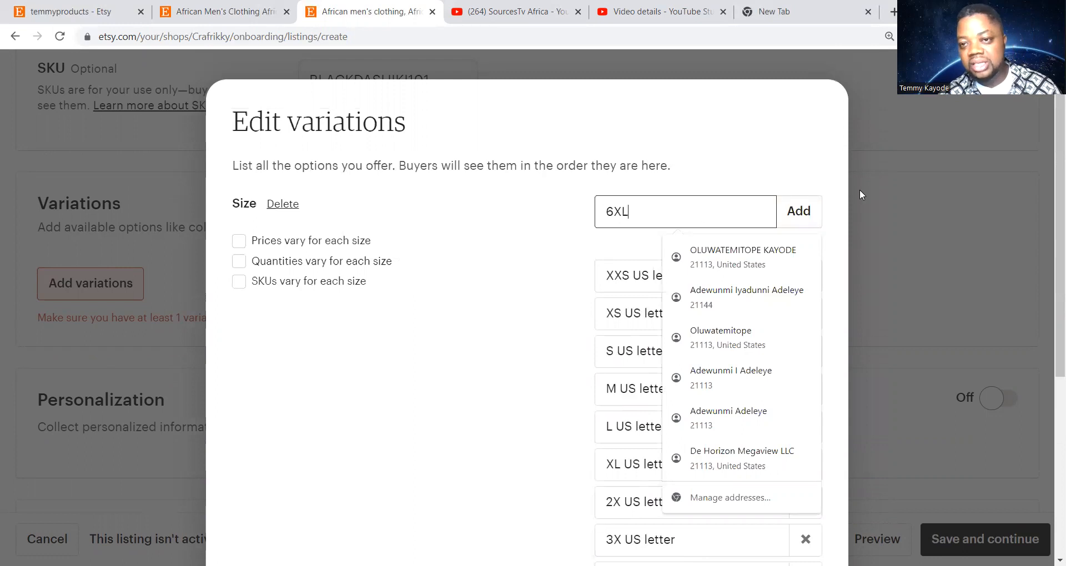
{"action": "left_click", "coordinate": [807, 213]}
{"action": "scroll", "coordinate": [551, 333], "scroll_direction": "down", "scroll_amount": 5}
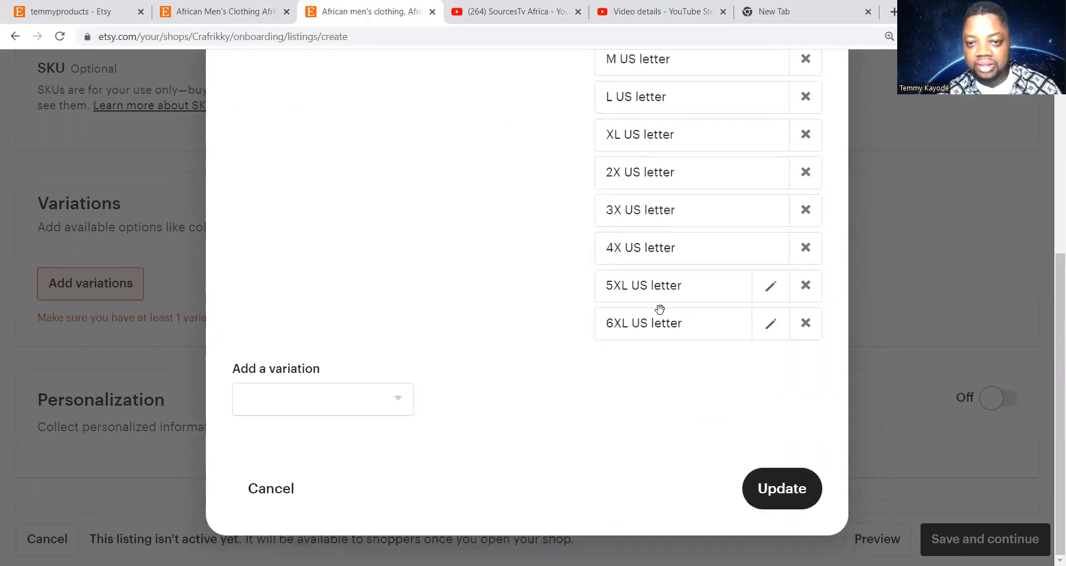
{"action": "scroll", "coordinate": [550, 352], "scroll_direction": "up", "scroll_amount": 5}
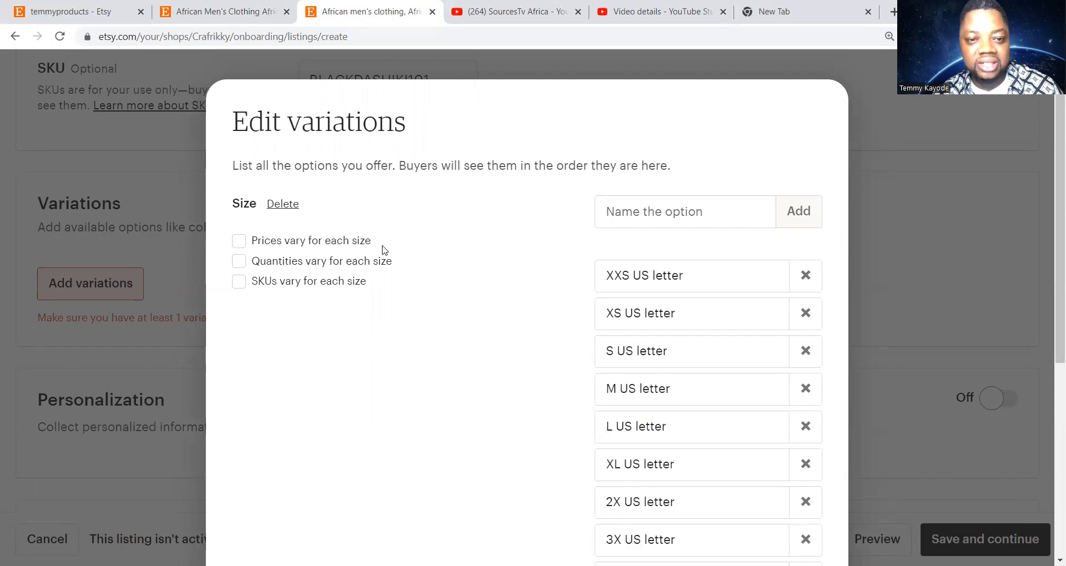
{"action": "left_click", "coordinate": [239, 243]}
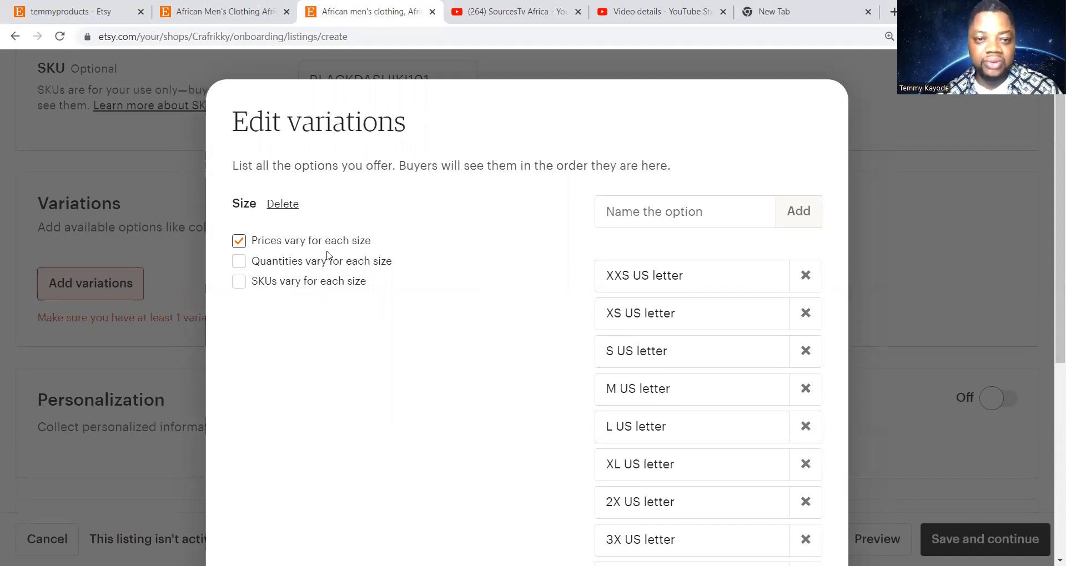
{"action": "scroll", "coordinate": [382, 354], "scroll_direction": "down", "scroll_amount": 6}
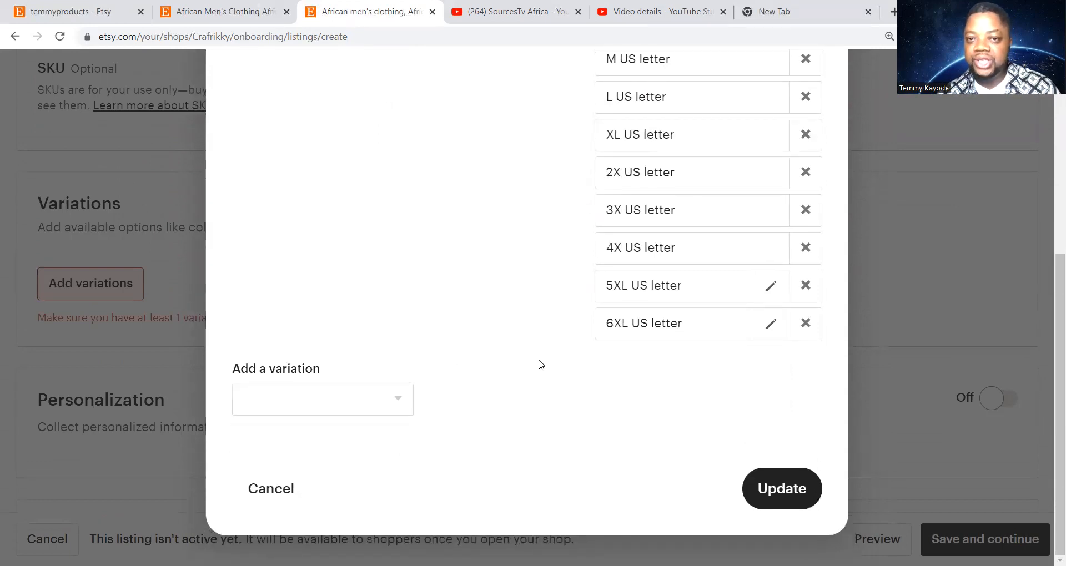
Create a custom variation named 'Pants Inseam' to sit below Size
{"action": "left_click", "coordinate": [404, 405]}
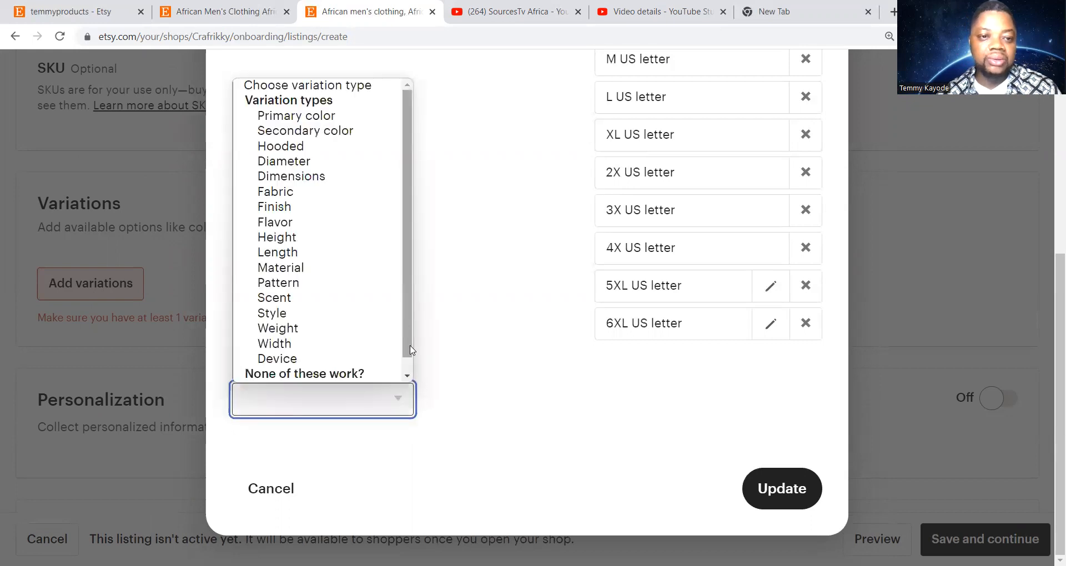
{"action": "scroll", "coordinate": [405, 329], "scroll_direction": "down", "scroll_amount": 1}
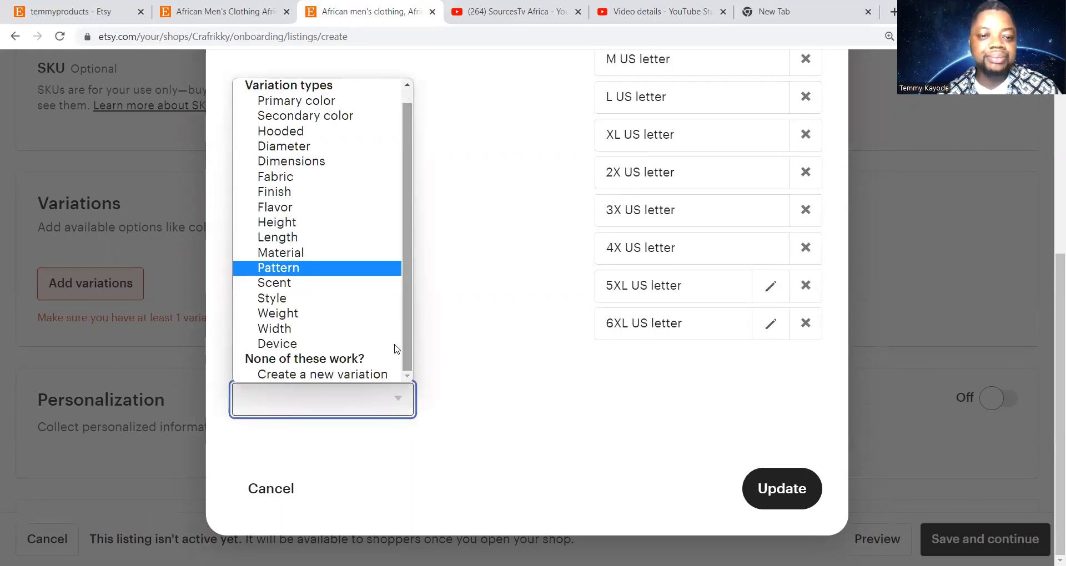
{"action": "left_click", "coordinate": [355, 375]}
{"action": "scroll", "coordinate": [492, 421], "scroll_direction": "down", "scroll_amount": 2}
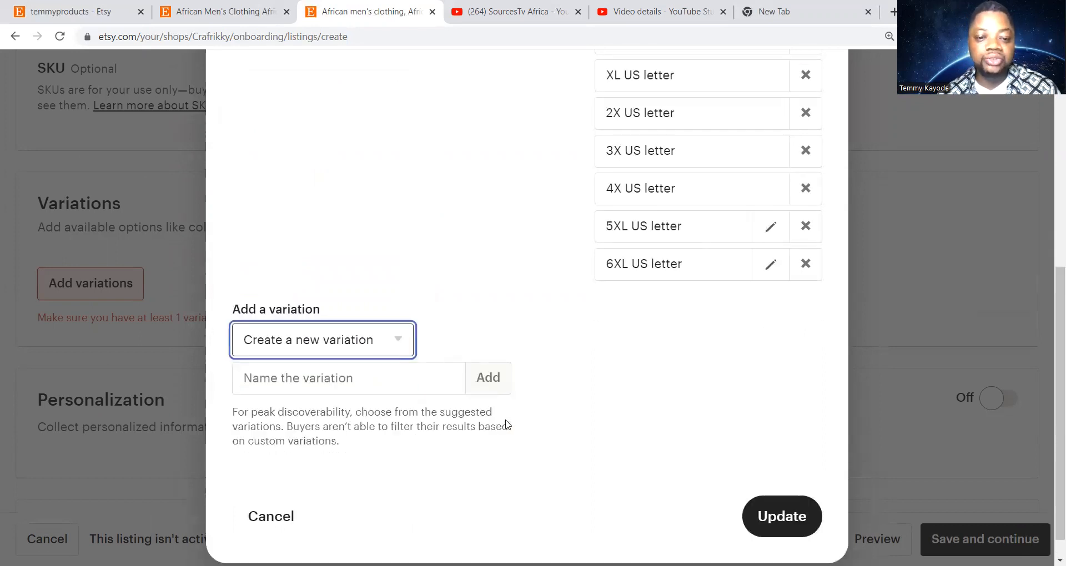
{"action": "left_click", "coordinate": [298, 353]}
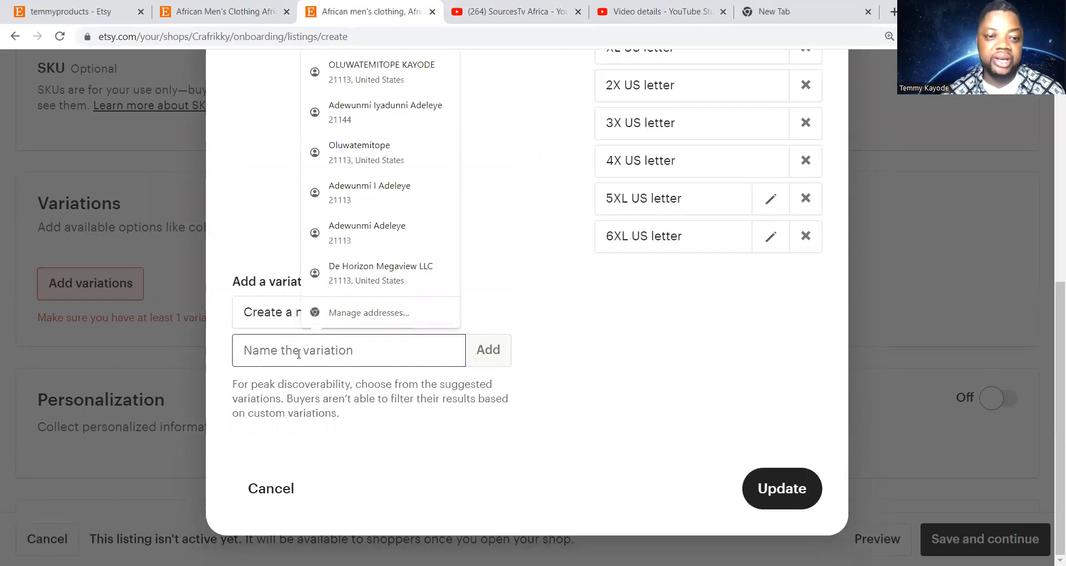
{"action": "type", "text": "P"}
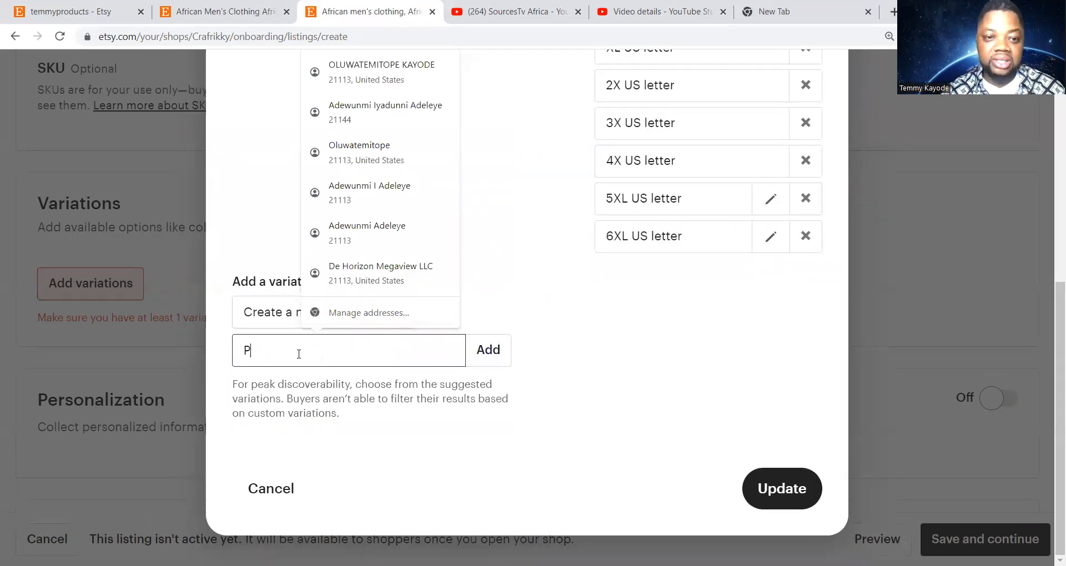
{"action": "type", "text": "a"}
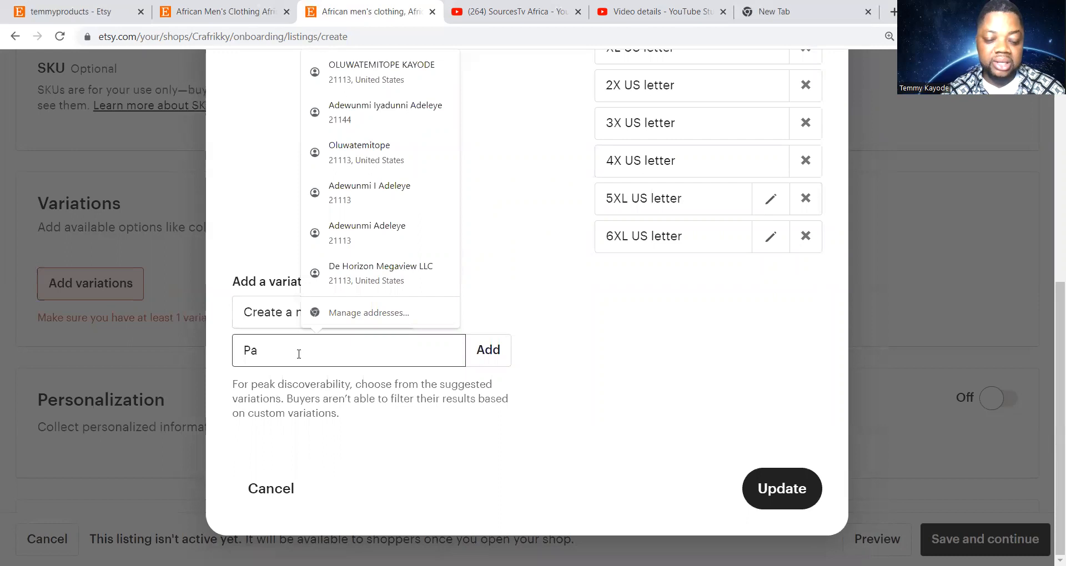
{"action": "type", "text": "nts Ins"}
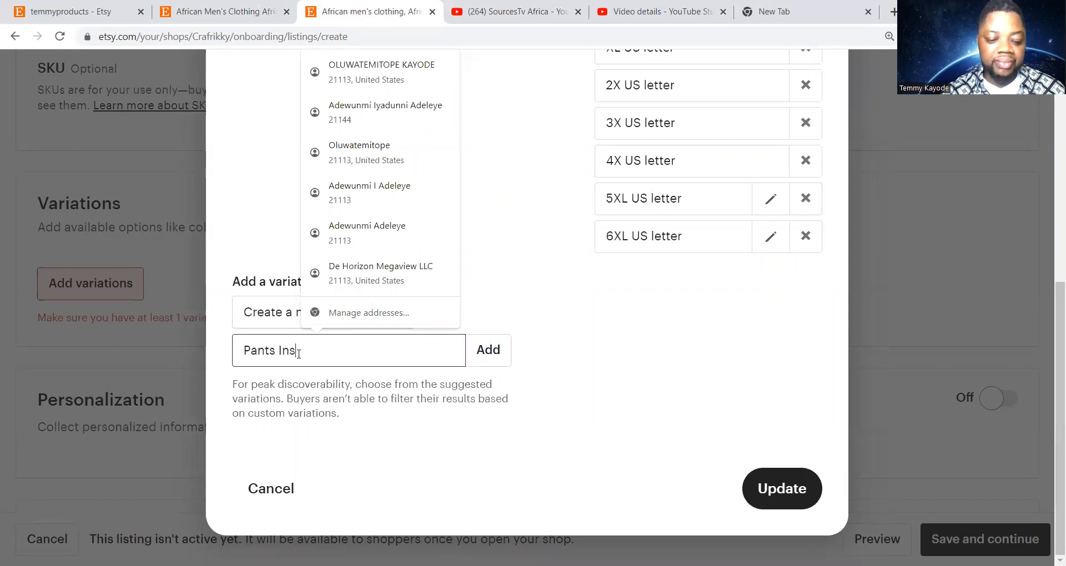
{"action": "type", "text": "eam"}
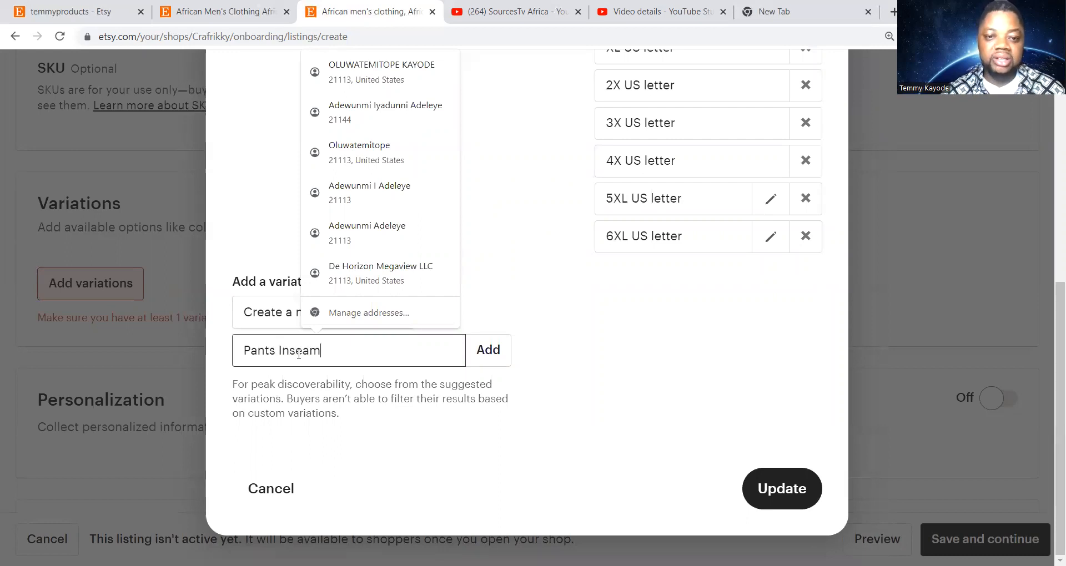
{"action": "left_click", "coordinate": [482, 350]}
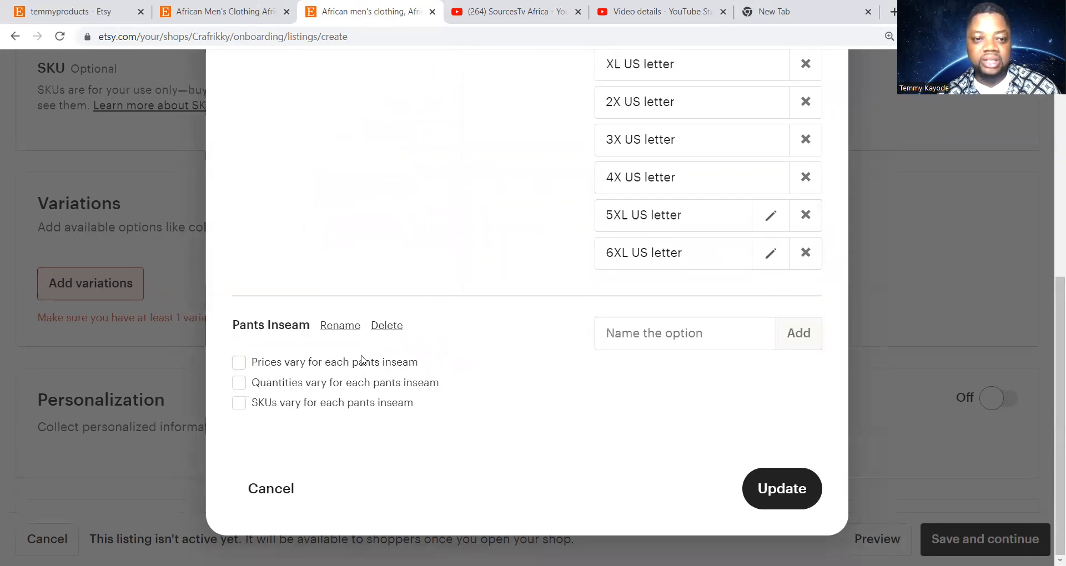
Add inseam options 29, 30 and 32 to the Pants Inseam variation
{"action": "left_click", "coordinate": [636, 338]}
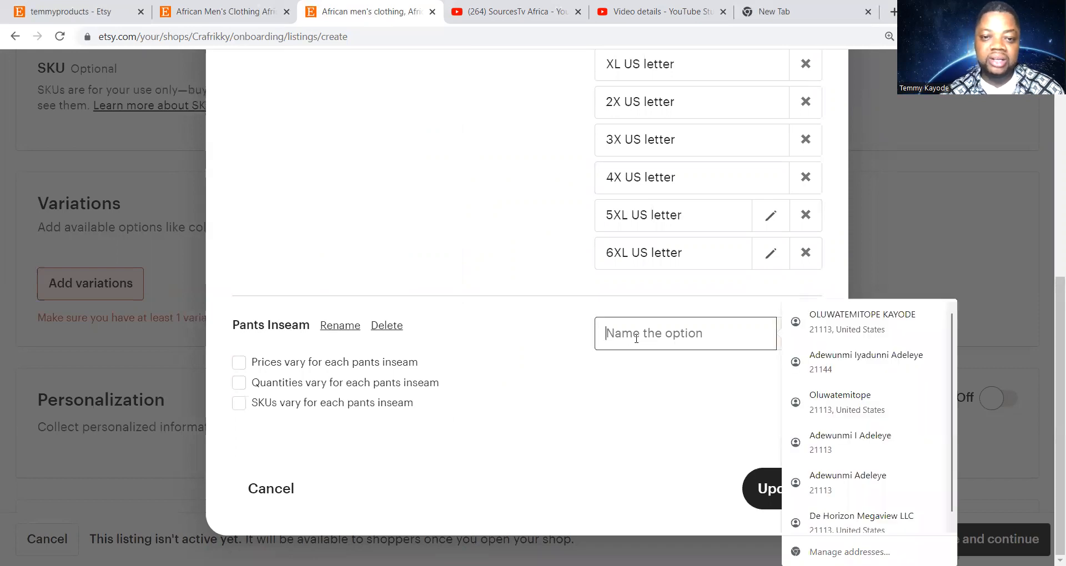
{"action": "type", "text": "29"}
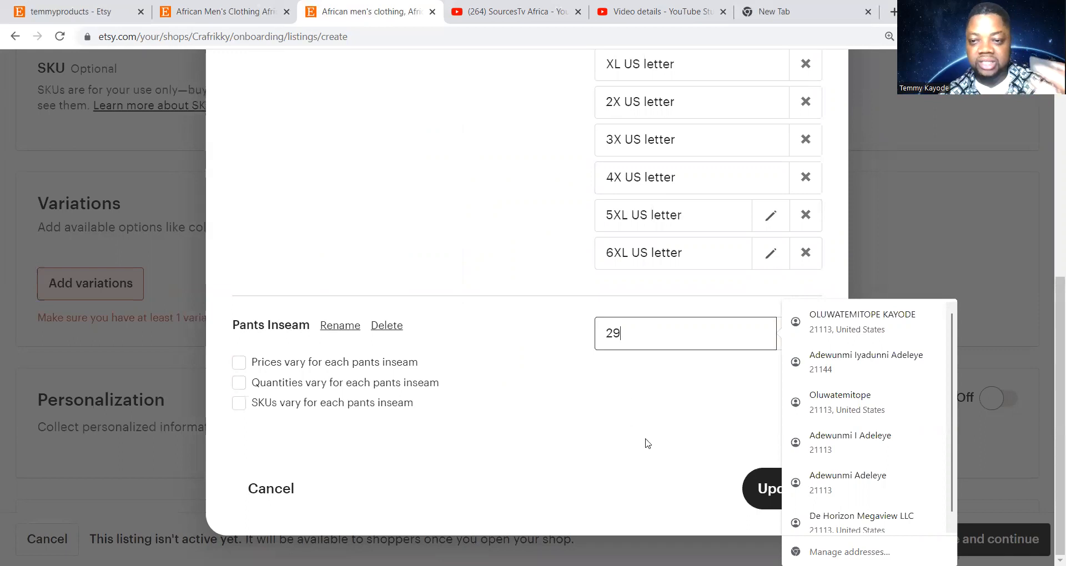
{"action": "left_click", "coordinate": [654, 448]}
{"action": "left_click", "coordinate": [800, 333]}
{"action": "left_click", "coordinate": [608, 325]}
{"action": "left_click", "coordinate": [616, 335]}
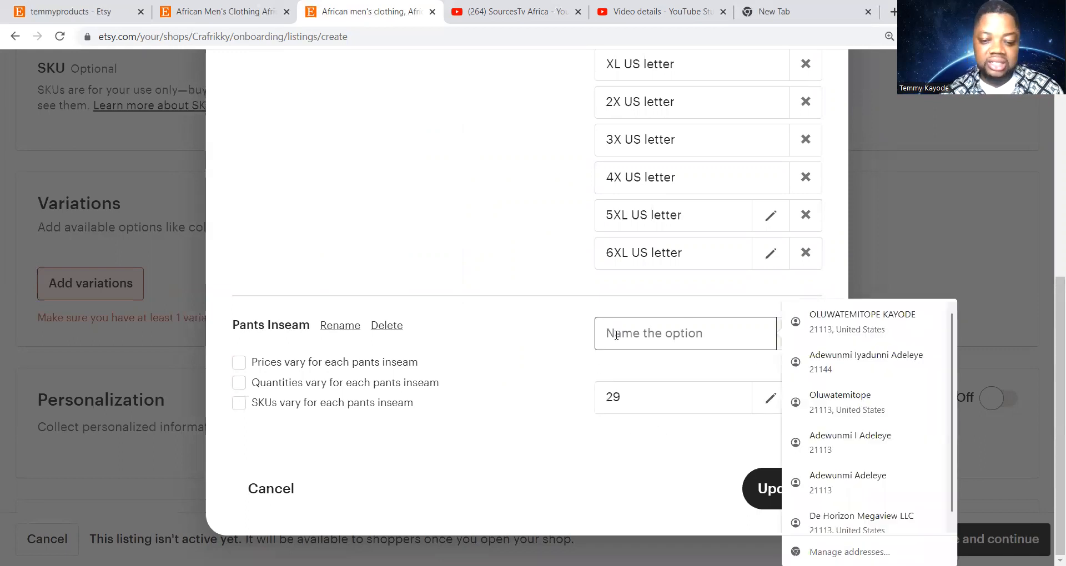
{"action": "type", "text": "30"}
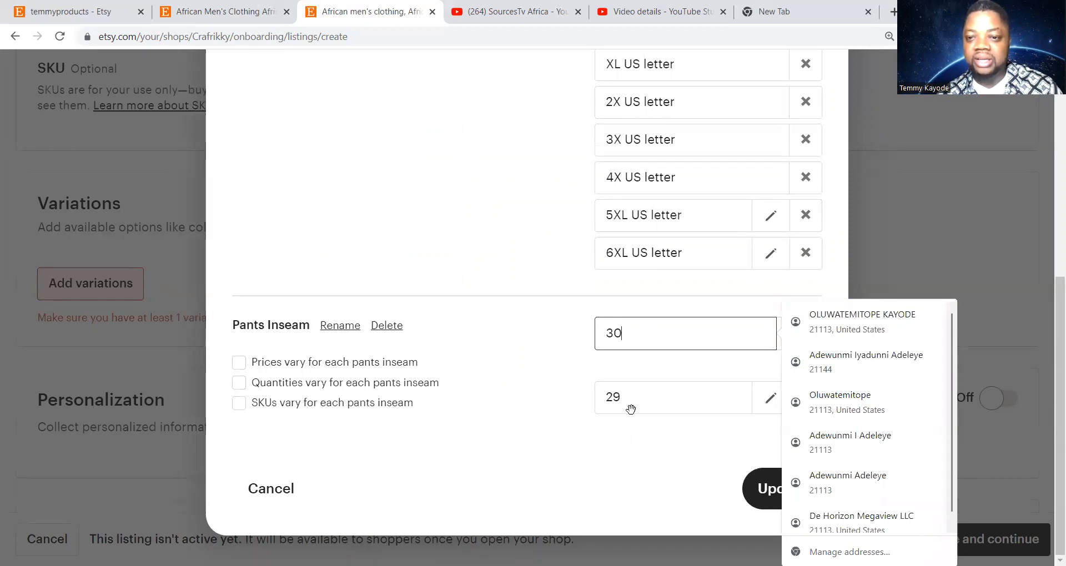
{"action": "left_click", "coordinate": [617, 439]}
{"action": "left_click", "coordinate": [798, 333]}
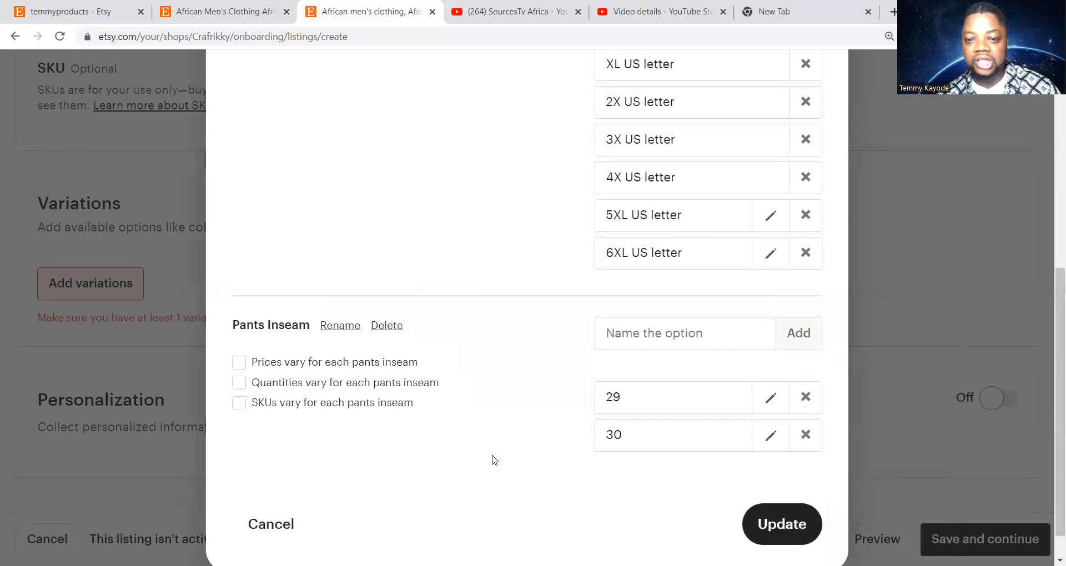
{"action": "scroll", "coordinate": [475, 421], "scroll_direction": "down", "scroll_amount": 1}
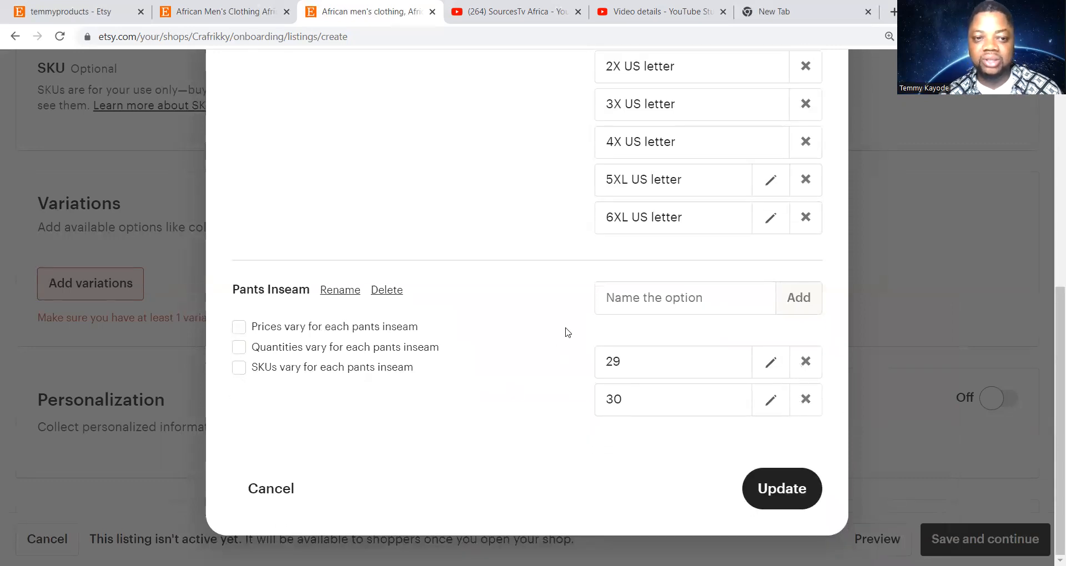
{"action": "left_click", "coordinate": [615, 299]}
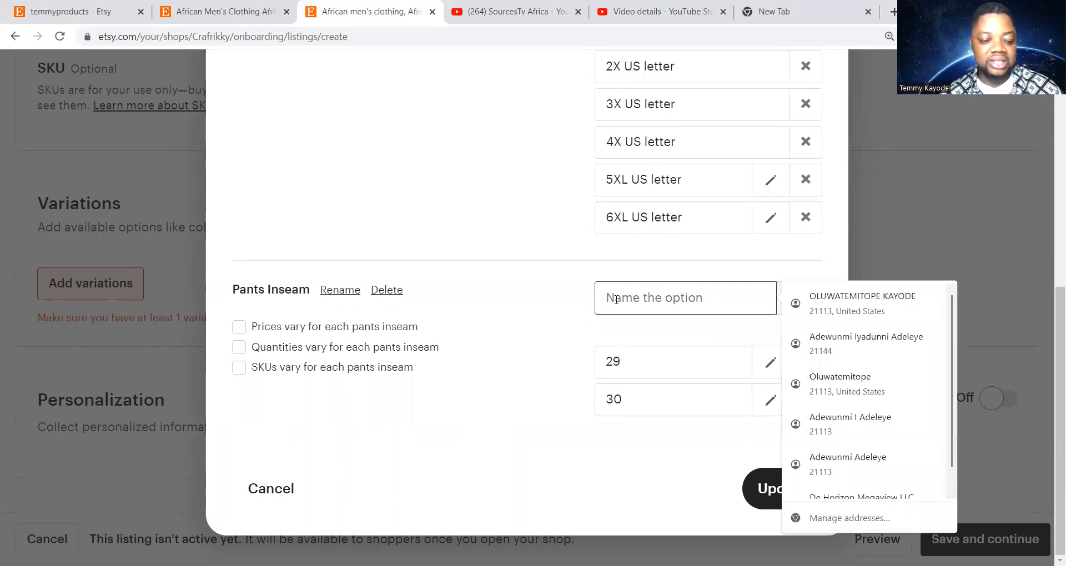
{"action": "type", "text": "32"}
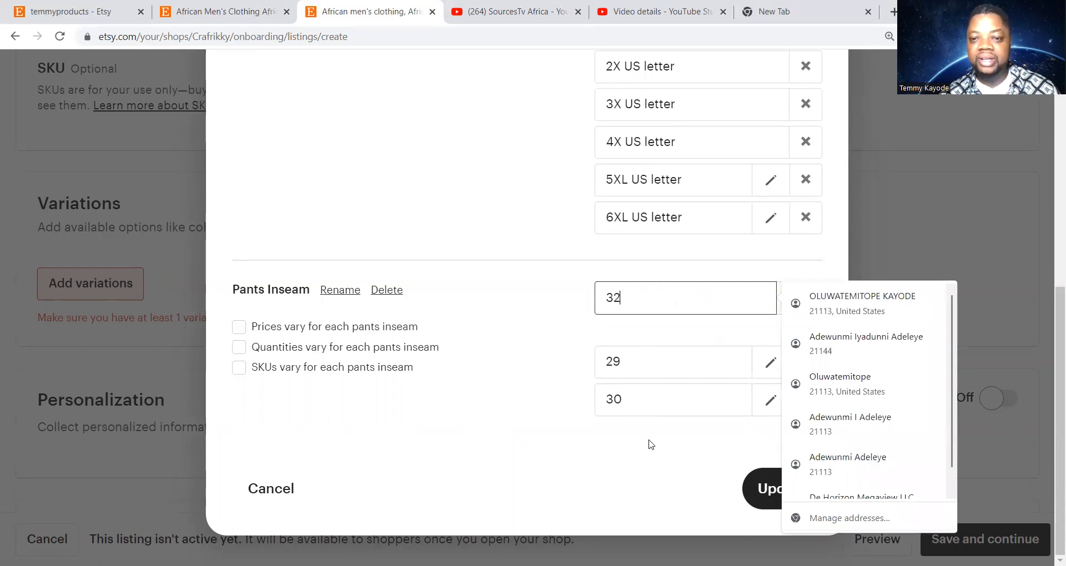
{"action": "left_click", "coordinate": [614, 469]}
{"action": "left_click", "coordinate": [797, 298]}
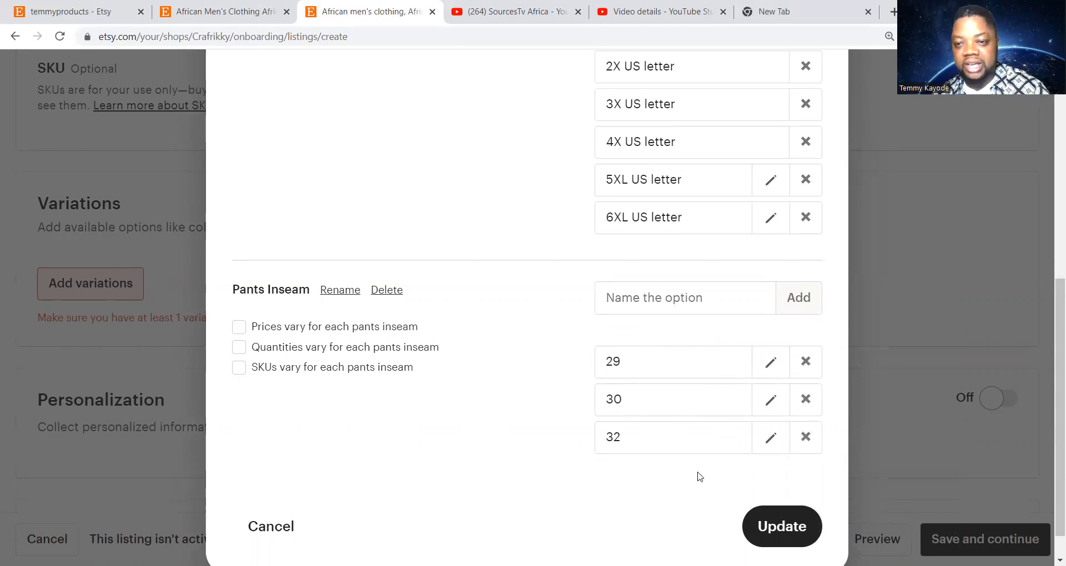
Apply the Size and Pants Inseam variations to the listing
{"action": "left_click", "coordinate": [785, 527]}
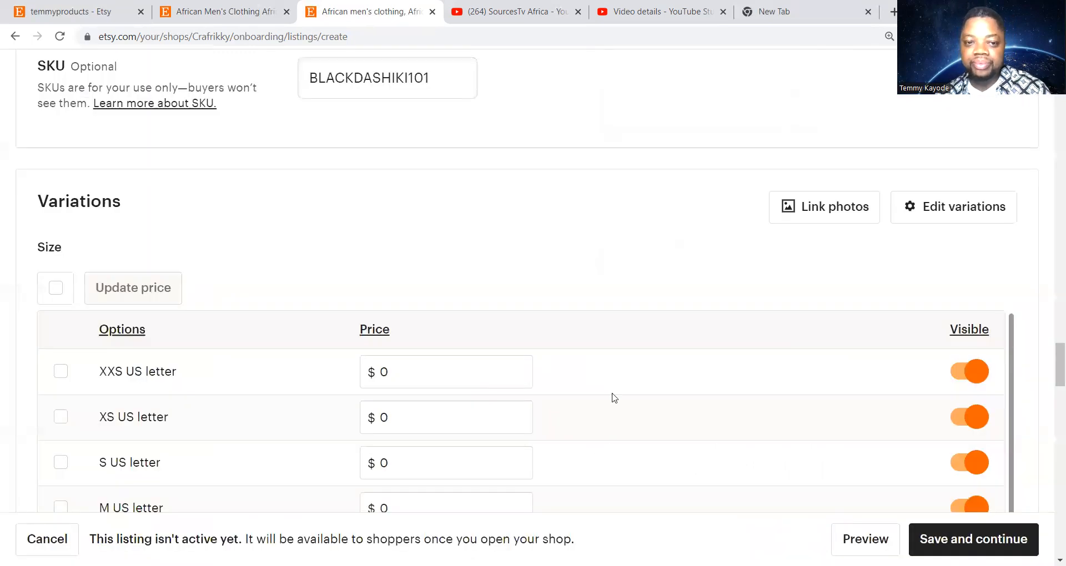
{"action": "scroll", "coordinate": [540, 260], "scroll_direction": "up", "scroll_amount": 3}
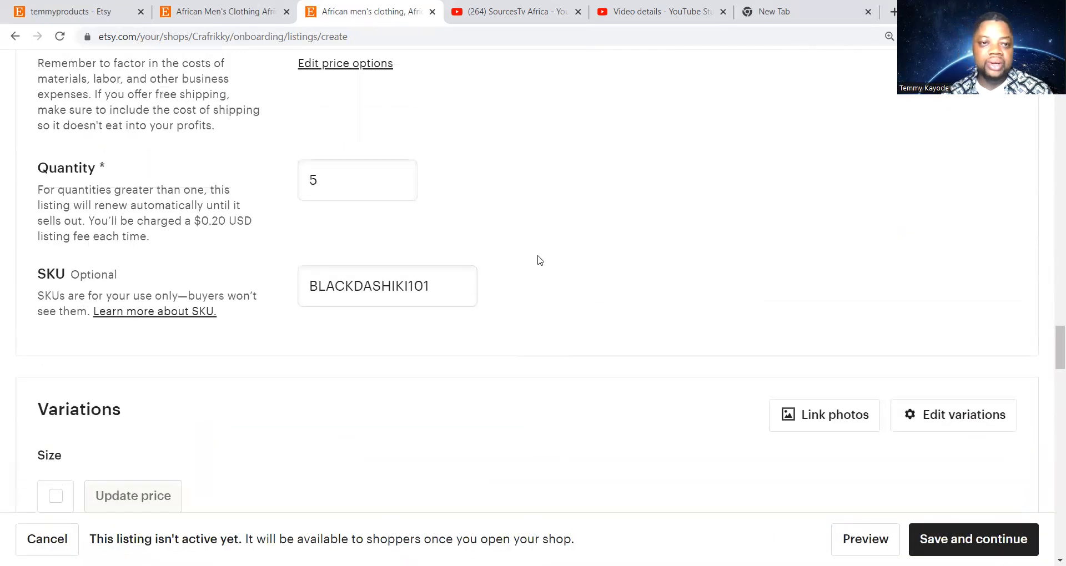
{"action": "scroll", "coordinate": [539, 260], "scroll_direction": "down", "scroll_amount": 5}
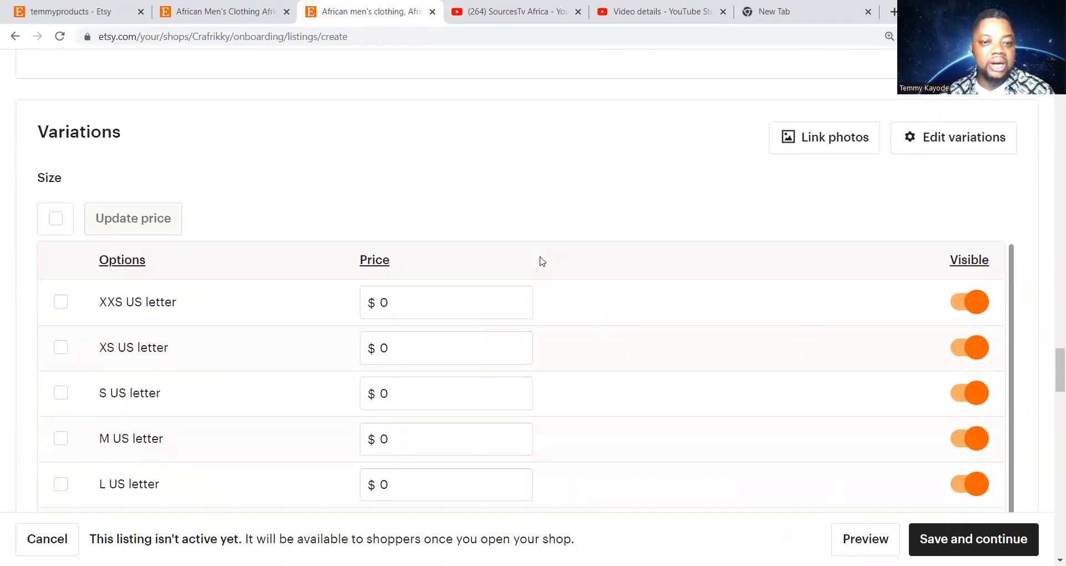
{"action": "scroll", "coordinate": [539, 285], "scroll_direction": "down", "scroll_amount": 2}
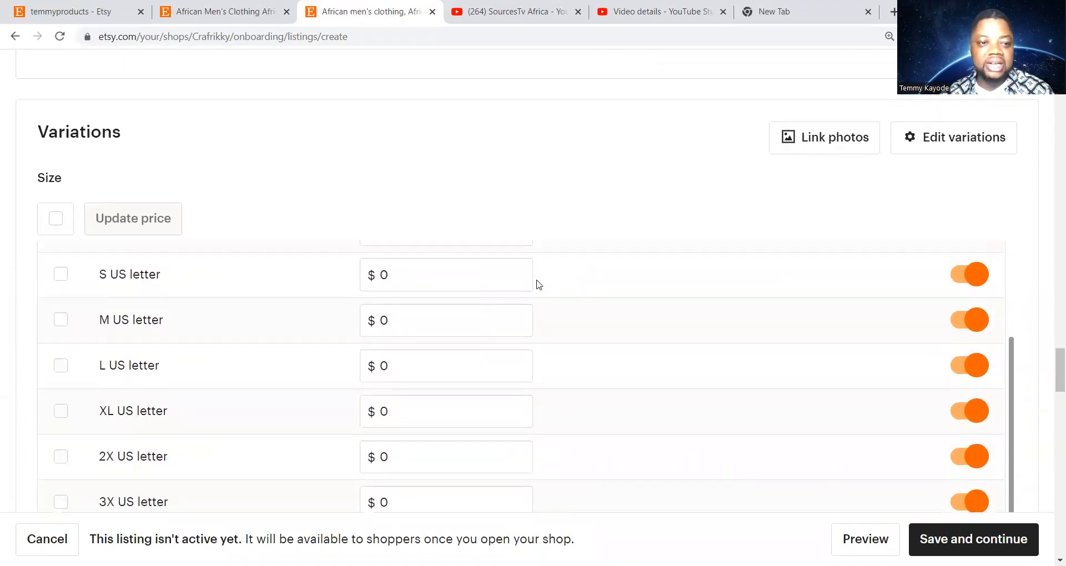
{"action": "scroll", "coordinate": [540, 284], "scroll_direction": "up", "scroll_amount": 1}
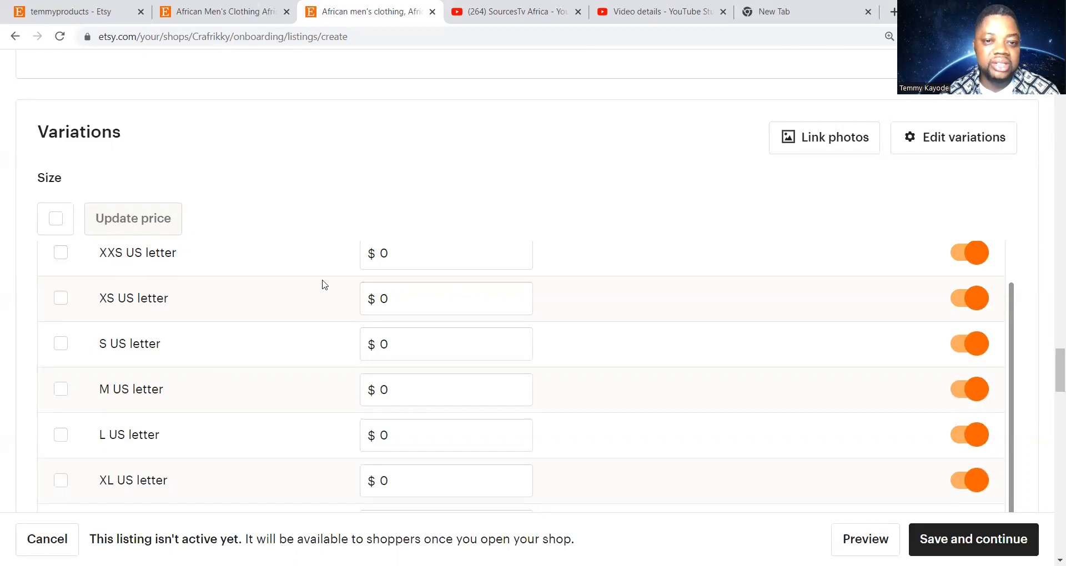
Price the XXS US letter size at $99.99 in the Variations table
{"action": "left_click", "coordinate": [425, 255]}
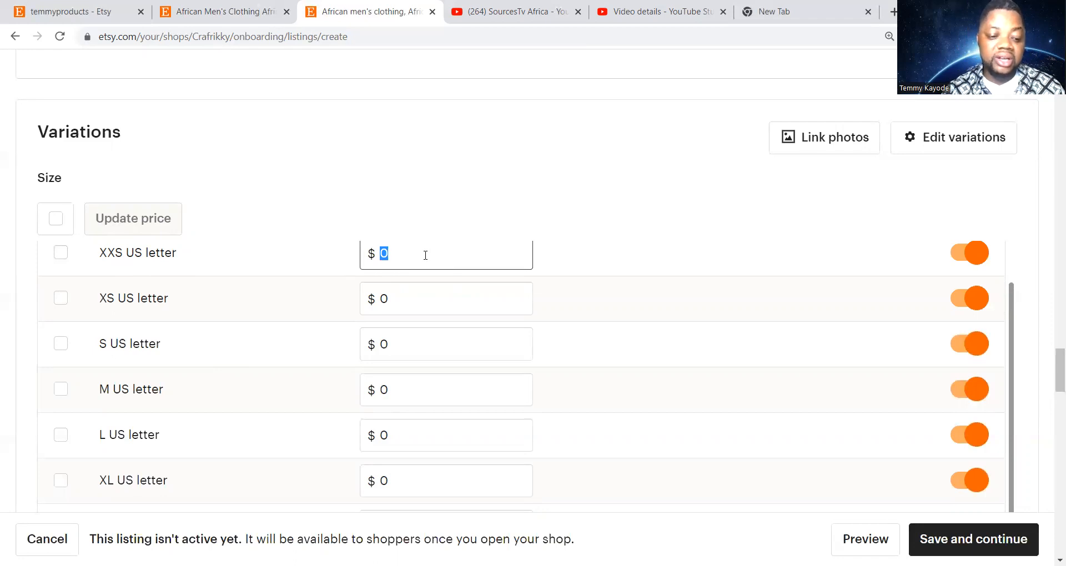
{"action": "type", "text": "99.99"}
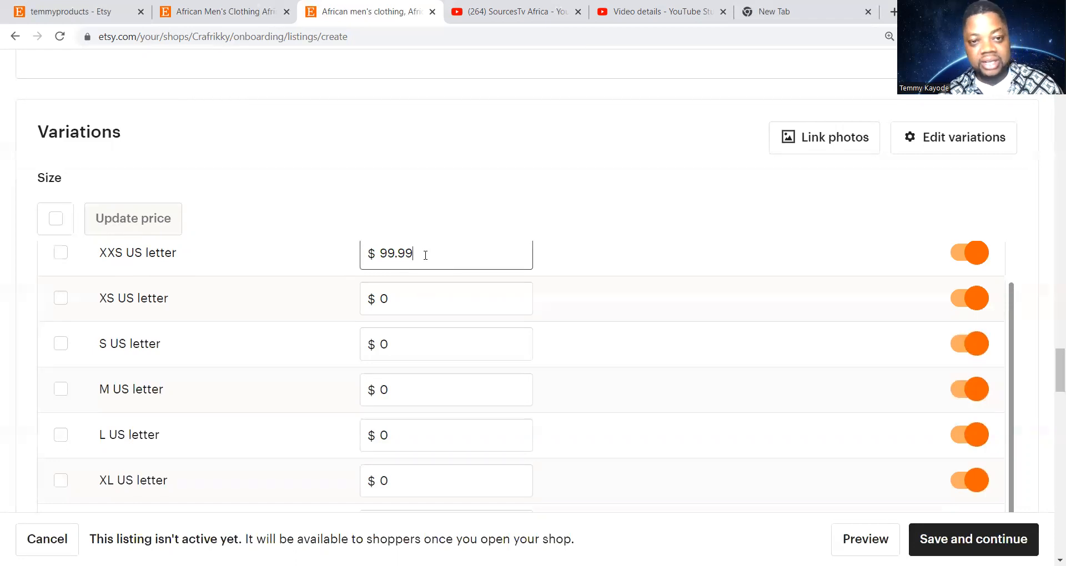
{"action": "left_click", "coordinate": [409, 297]}
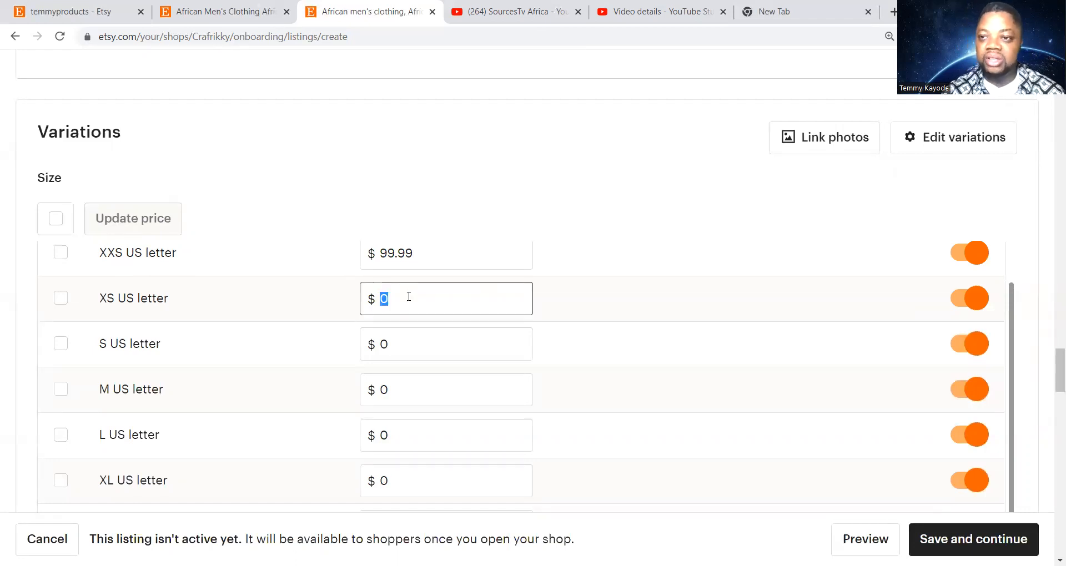
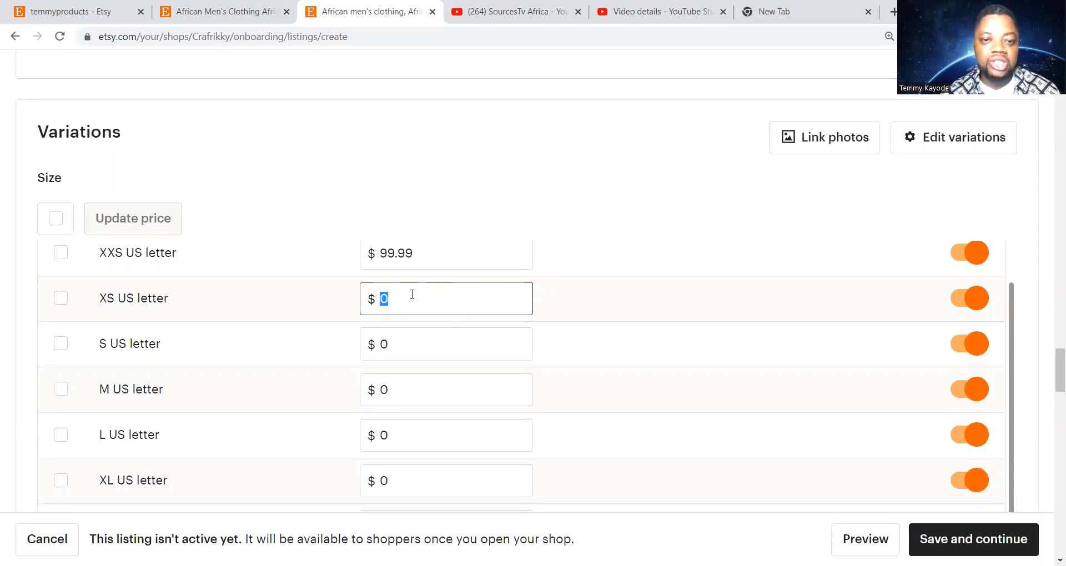
Price the XS, S and M sizes at $99.99, $129.99 and $159.99
{"action": "left_click", "coordinate": [413, 307]}
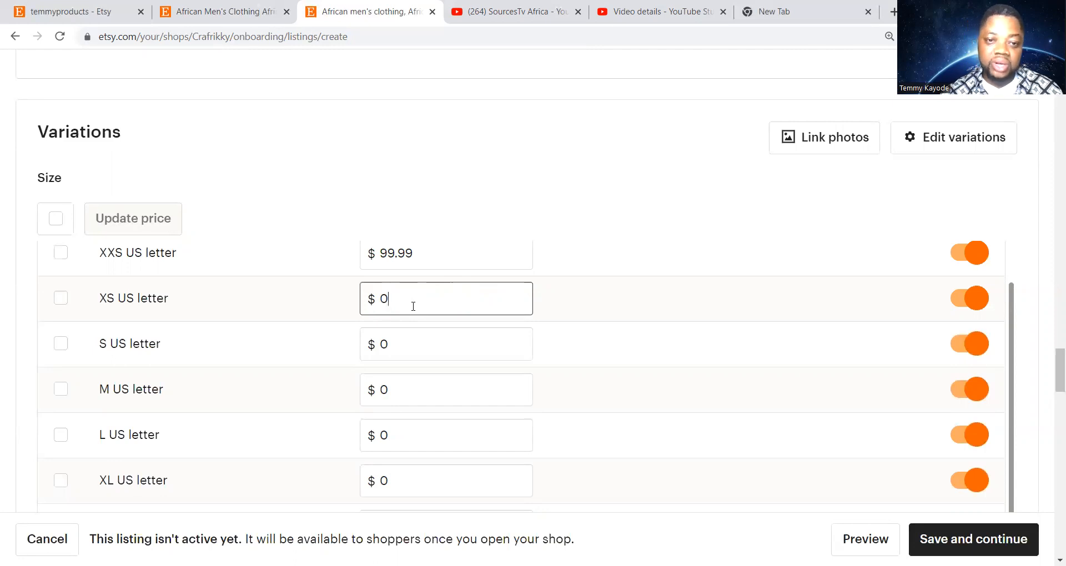
{"action": "key", "text": "BackSpace"}
{"action": "type", "text": "9.99"}
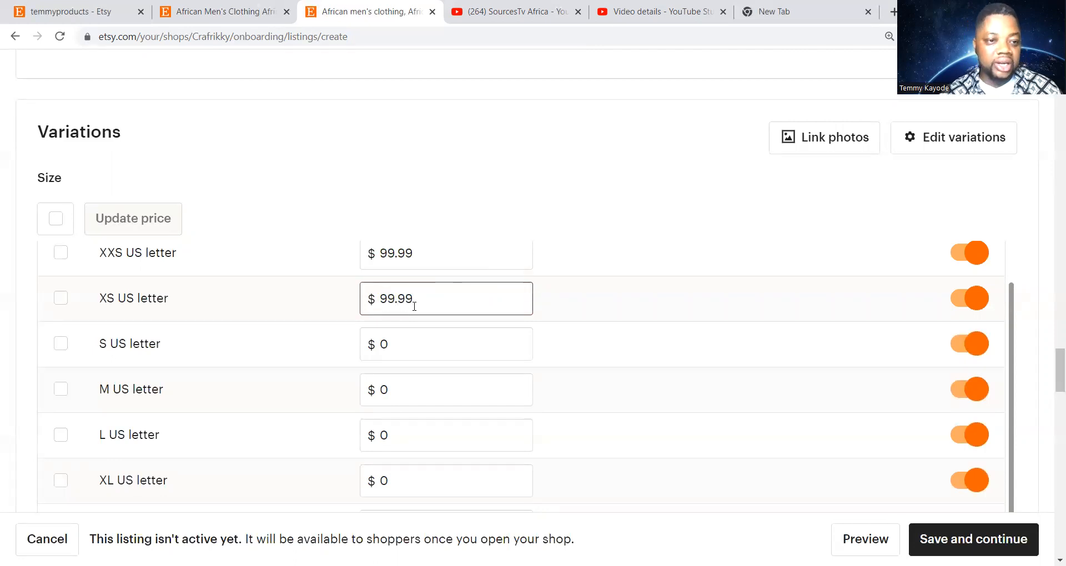
{"action": "left_click", "coordinate": [409, 350]}
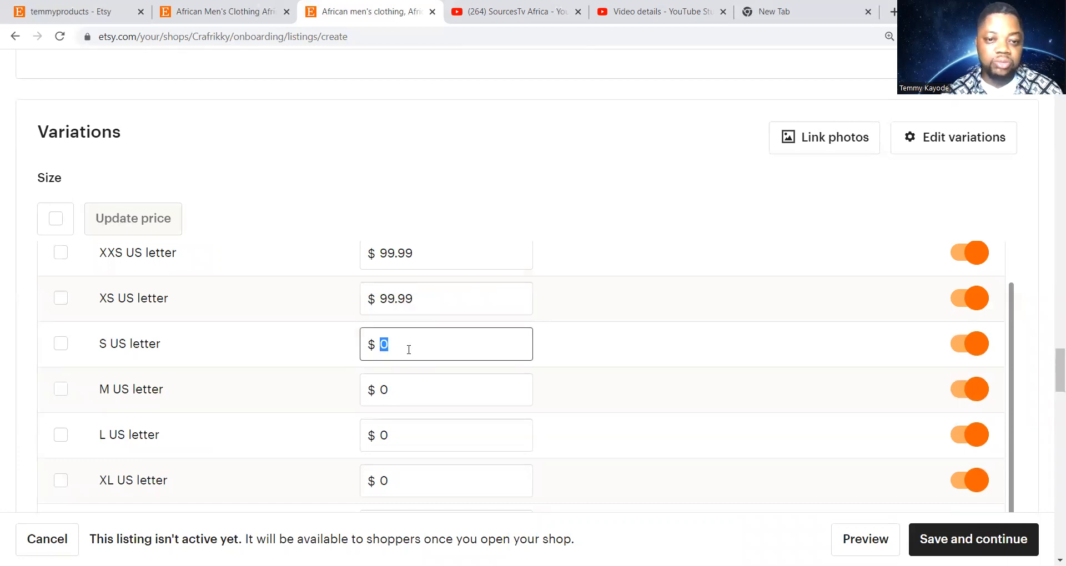
{"action": "type", "text": "12"}
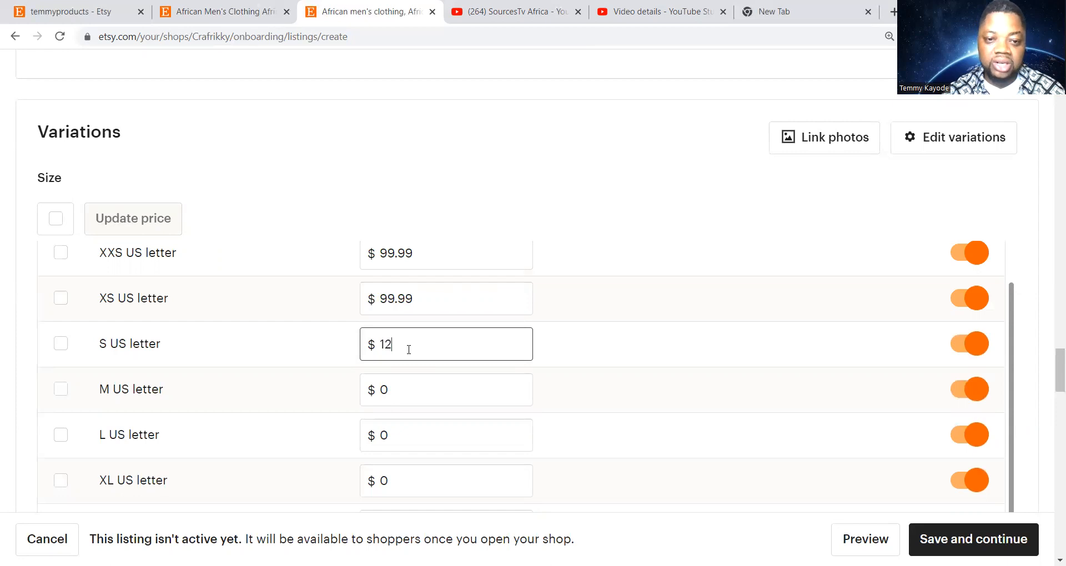
{"action": "type", "text": "9.99"}
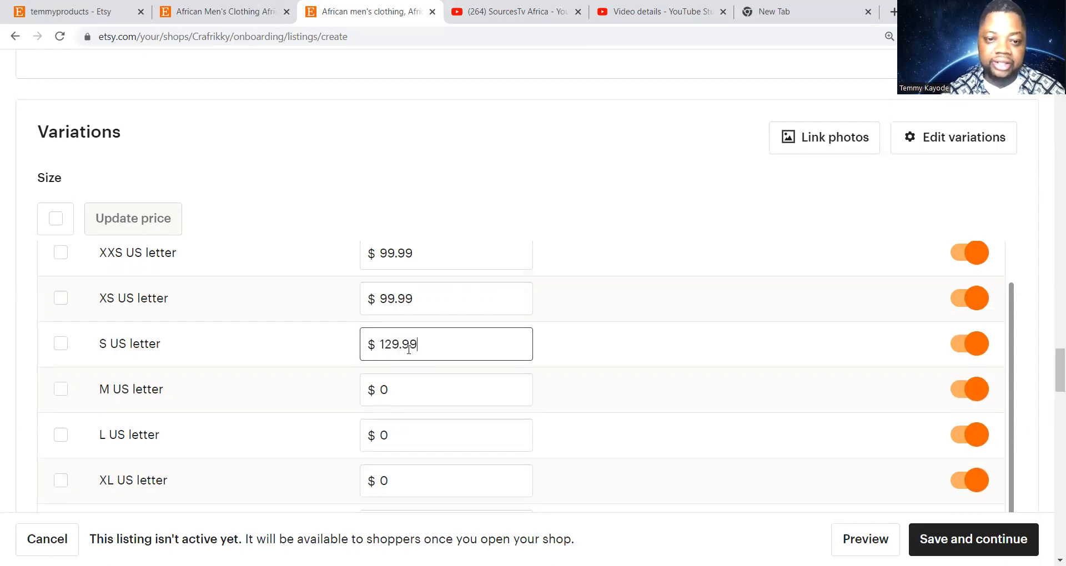
{"action": "scroll", "coordinate": [408, 350], "scroll_direction": "down", "scroll_amount": 1}
{"action": "left_click", "coordinate": [417, 319]}
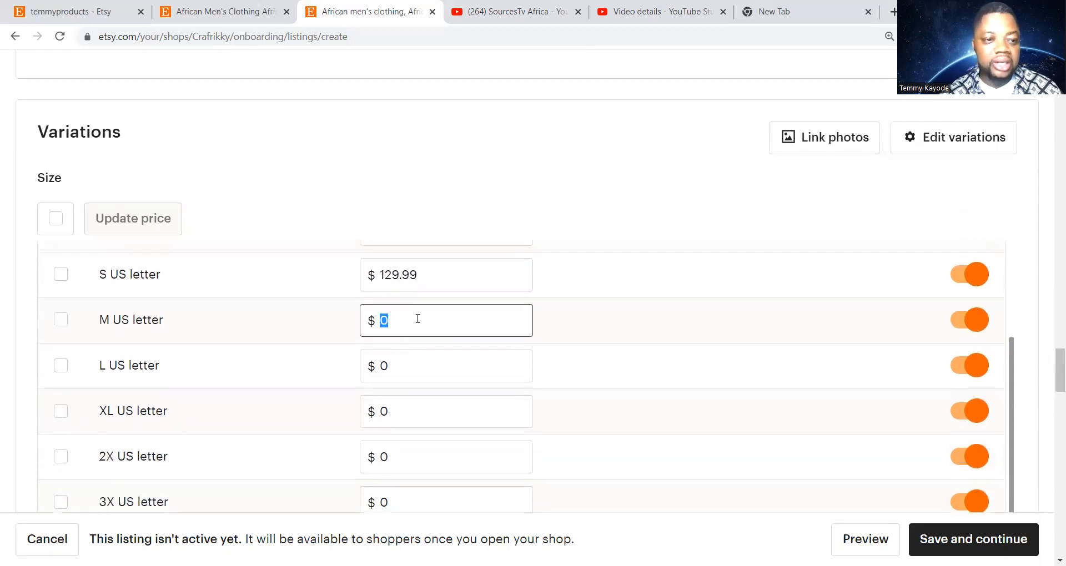
{"action": "type", "text": "1"}
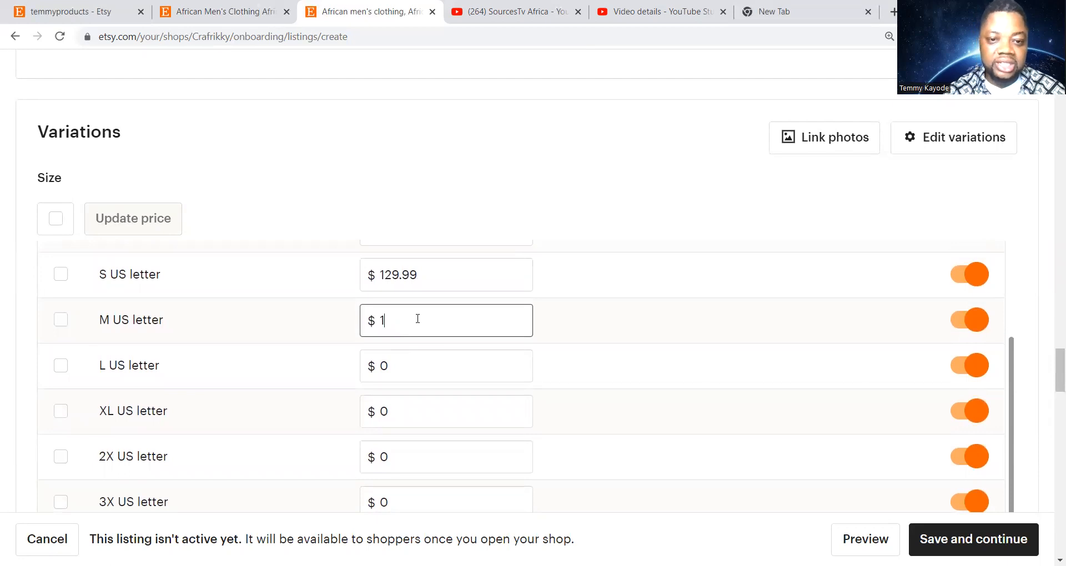
{"action": "type", "text": "29"}
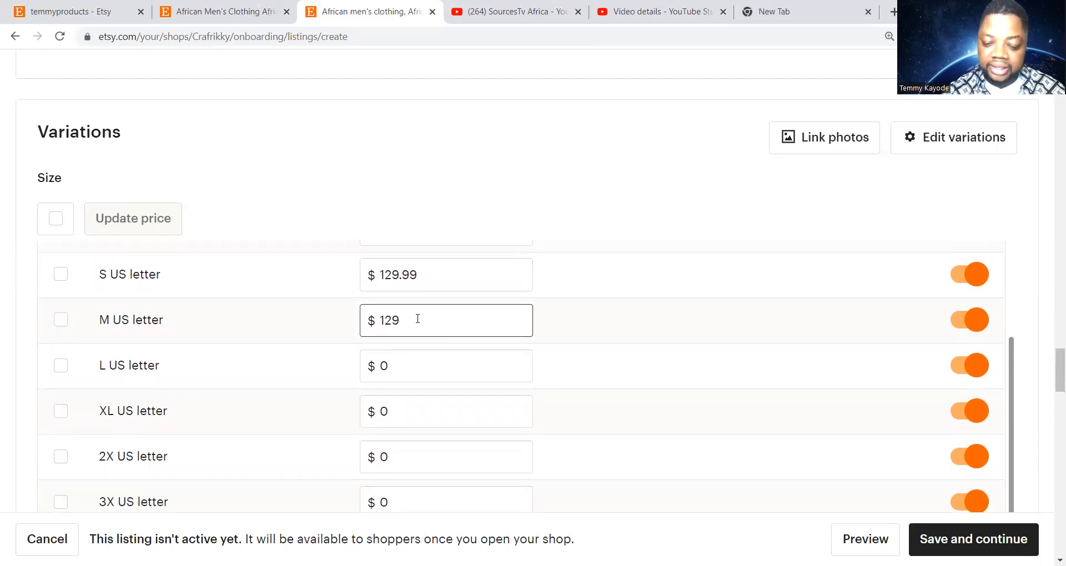
{"action": "key", "text": "BackSpace"}
{"action": "key", "text": "BackSpace"}
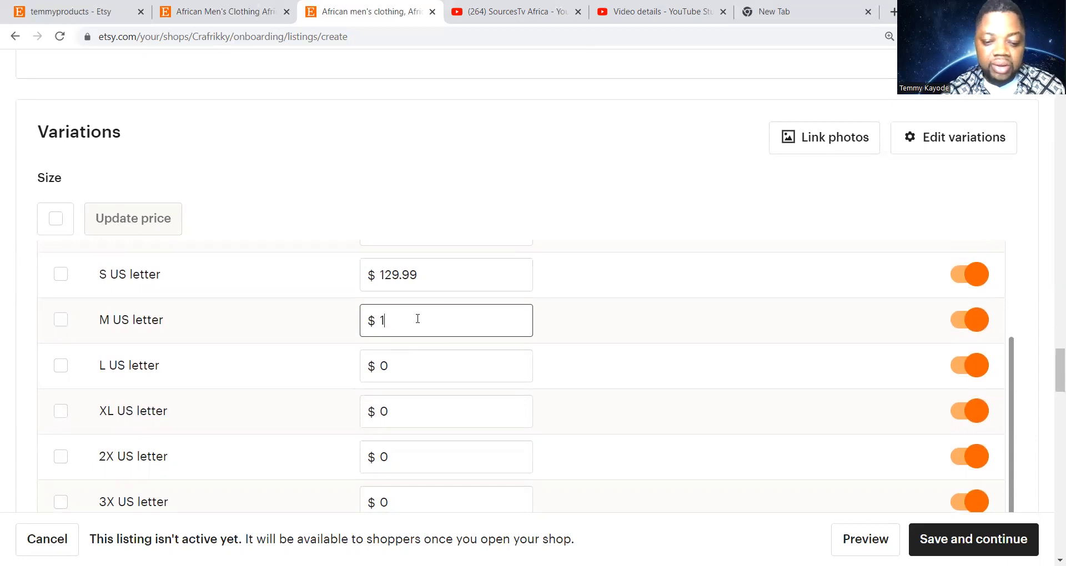
{"action": "type", "text": "59.99"}
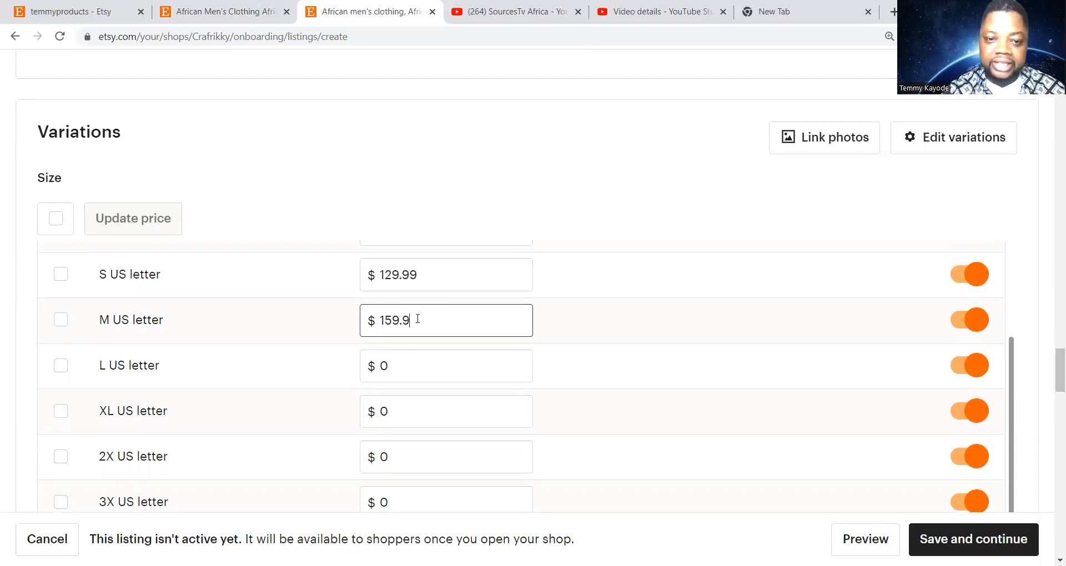
Price the L and XL sizes at $179.99 each
{"action": "left_click", "coordinate": [422, 369]}
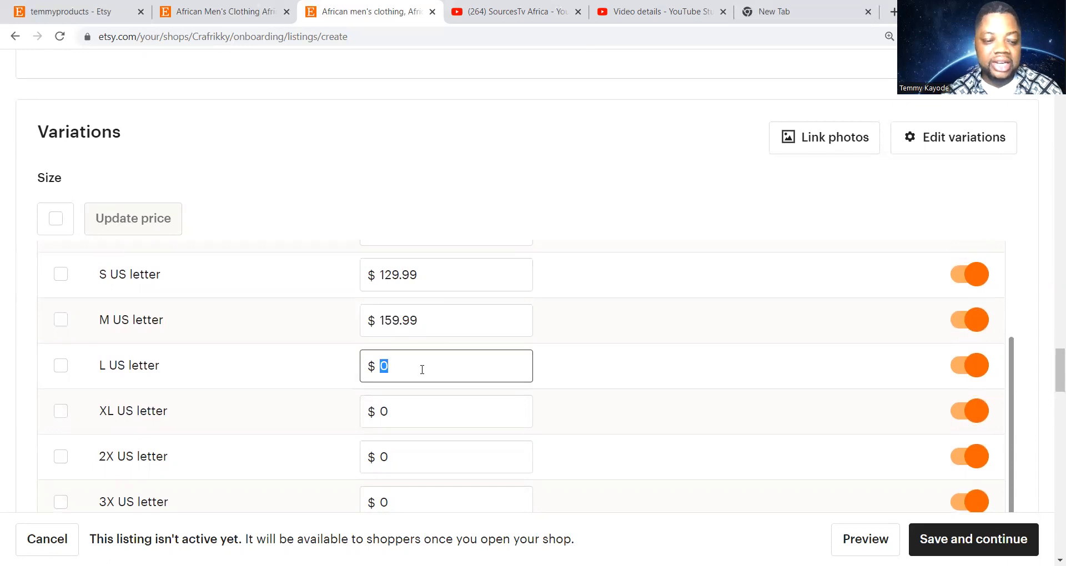
{"action": "type", "text": "179"}
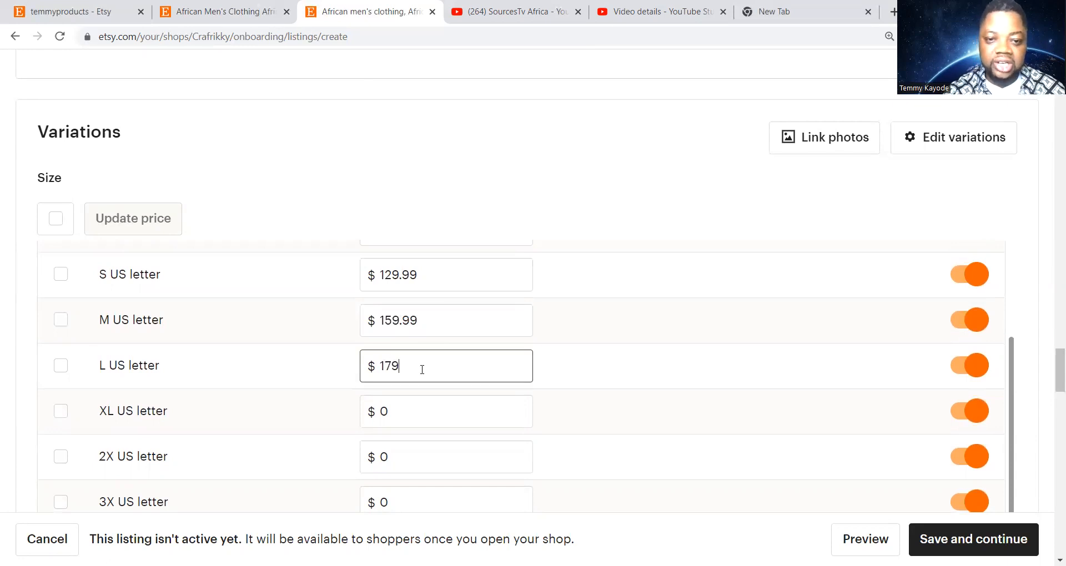
{"action": "type", "text": ".99"}
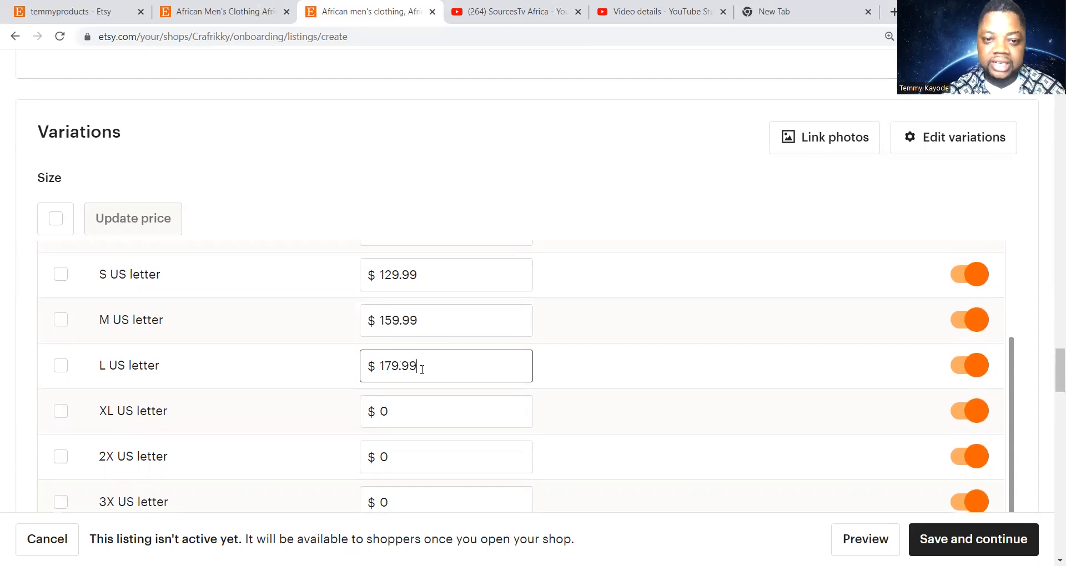
{"action": "left_click", "coordinate": [407, 422]}
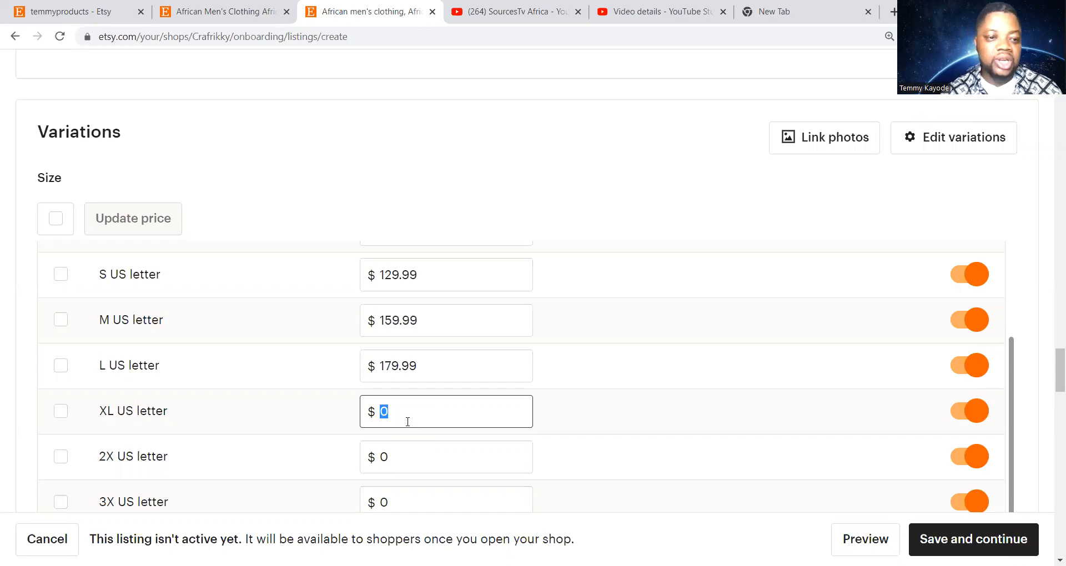
{"action": "type", "text": "179.99"}
Price the 2X, 3X and 4X sizes at $189.99 each
{"action": "scroll", "coordinate": [408, 421], "scroll_direction": "down", "scroll_amount": 2}
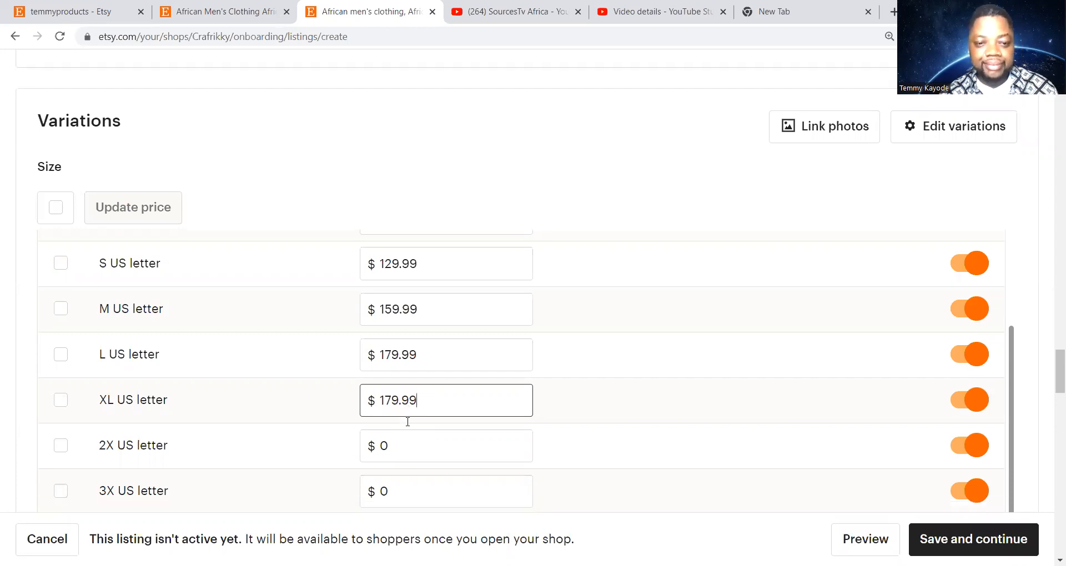
{"action": "left_click", "coordinate": [399, 320]}
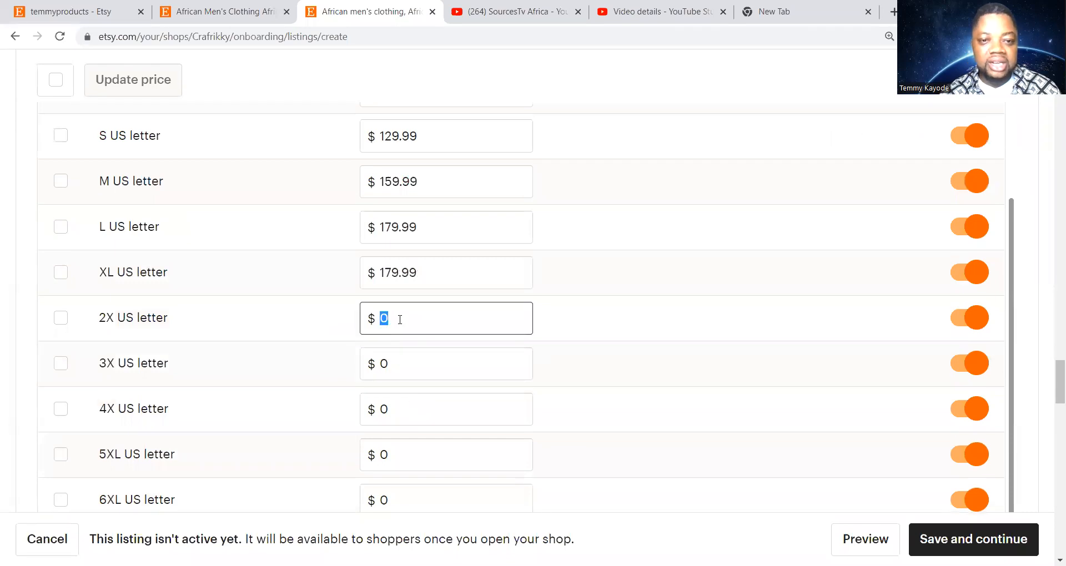
{"action": "type", "text": "189"}
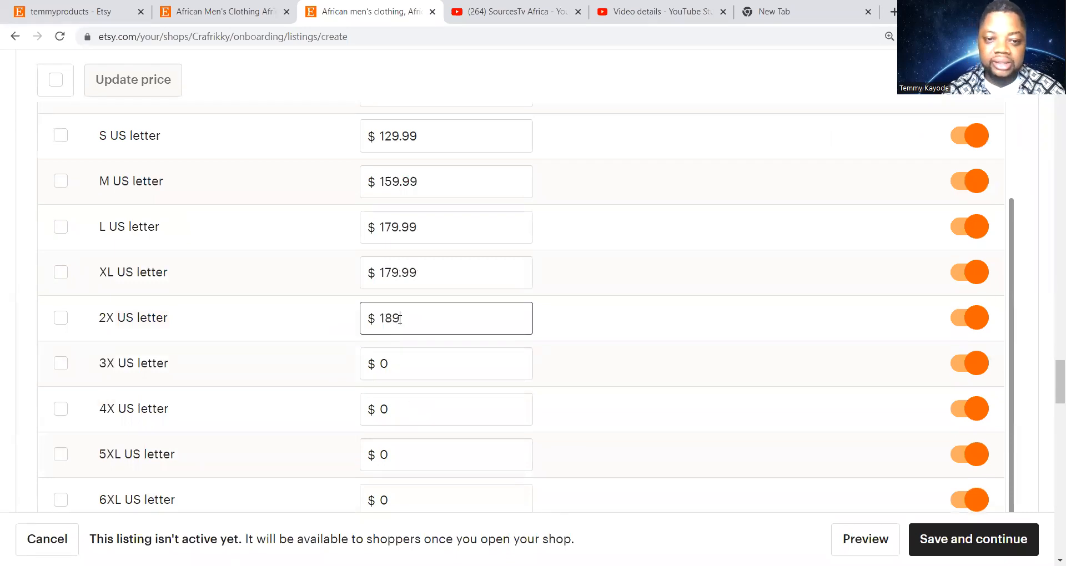
{"action": "type", "text": ".99"}
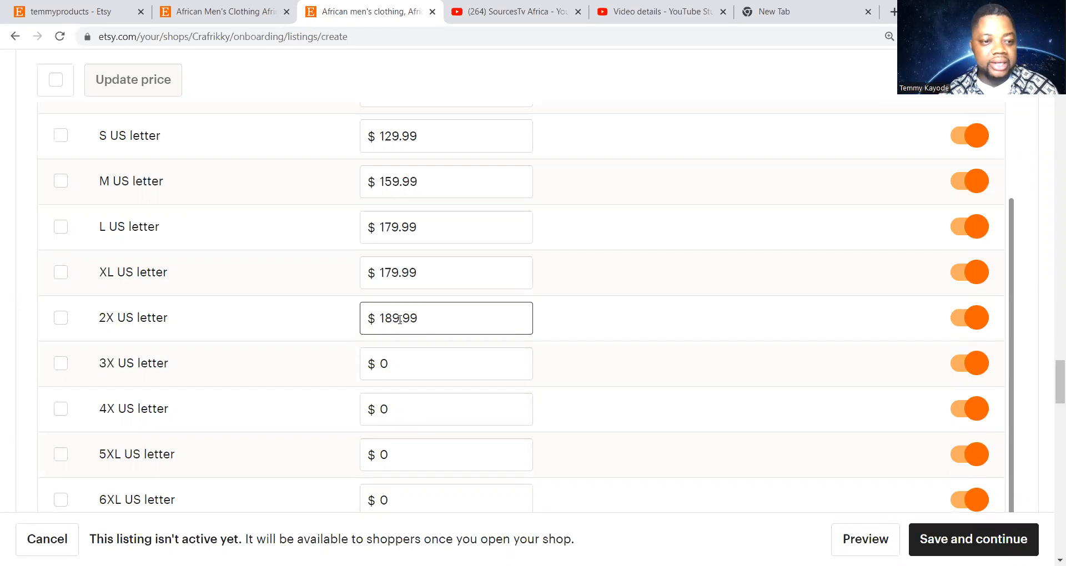
{"action": "scroll", "coordinate": [412, 371], "scroll_direction": "down", "scroll_amount": 1}
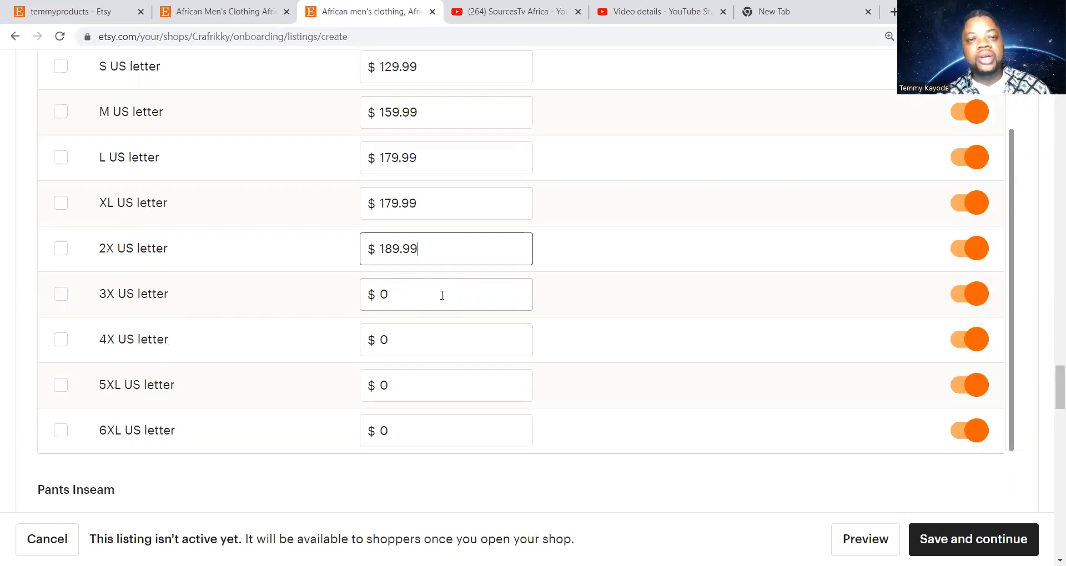
{"action": "key", "text": "Tab"}
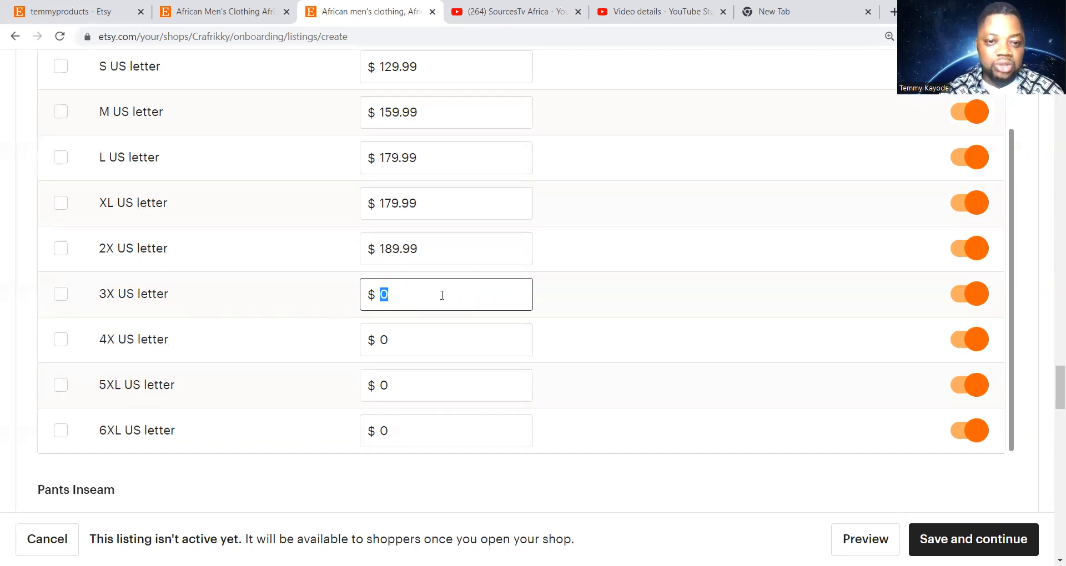
{"action": "type", "text": "189.99"}
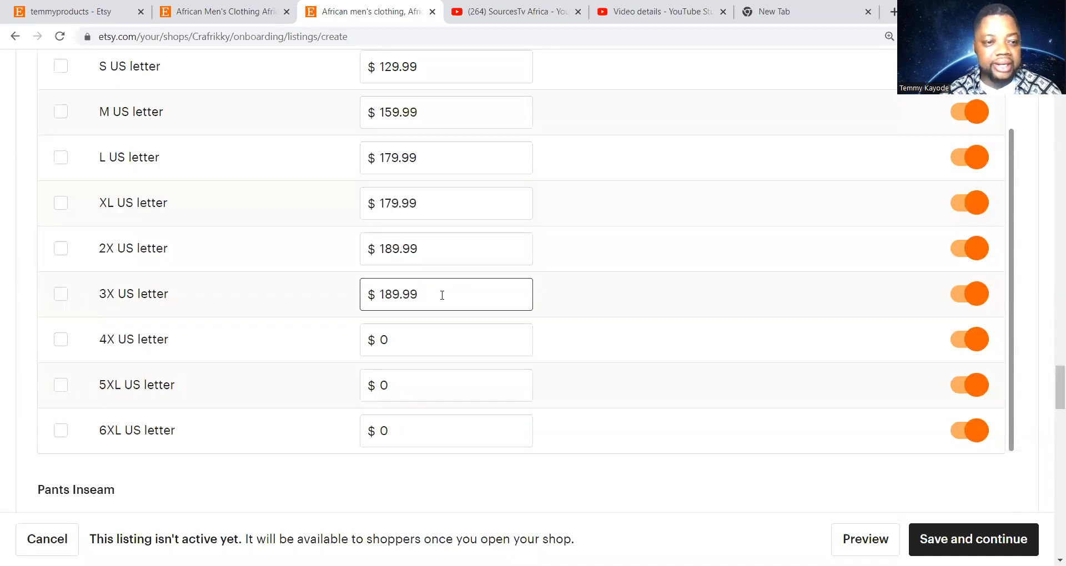
{"action": "left_click", "coordinate": [422, 341]}
{"action": "type", "text": "189"}
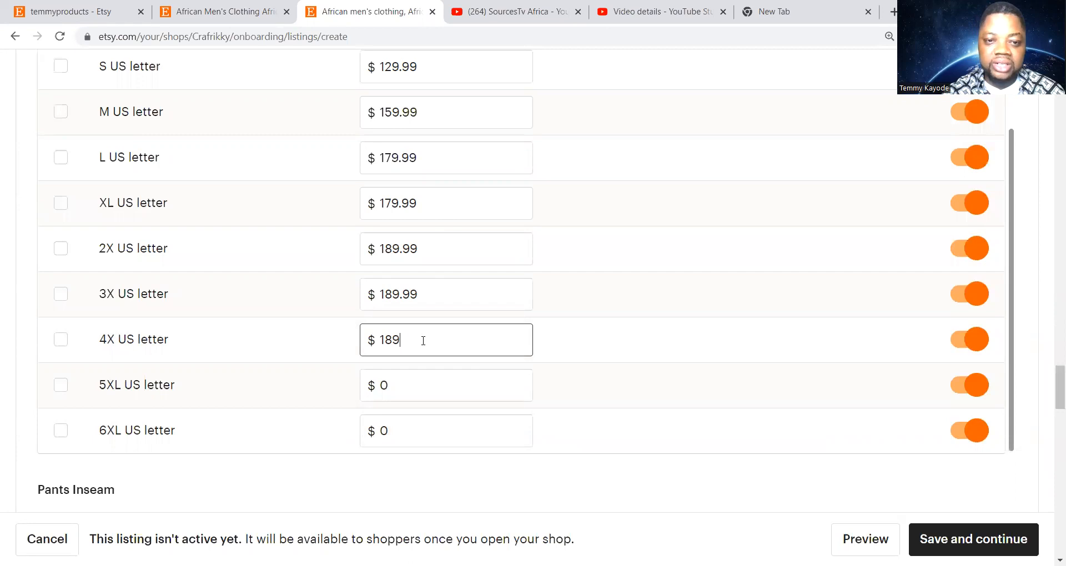
{"action": "type", "text": ".99"}
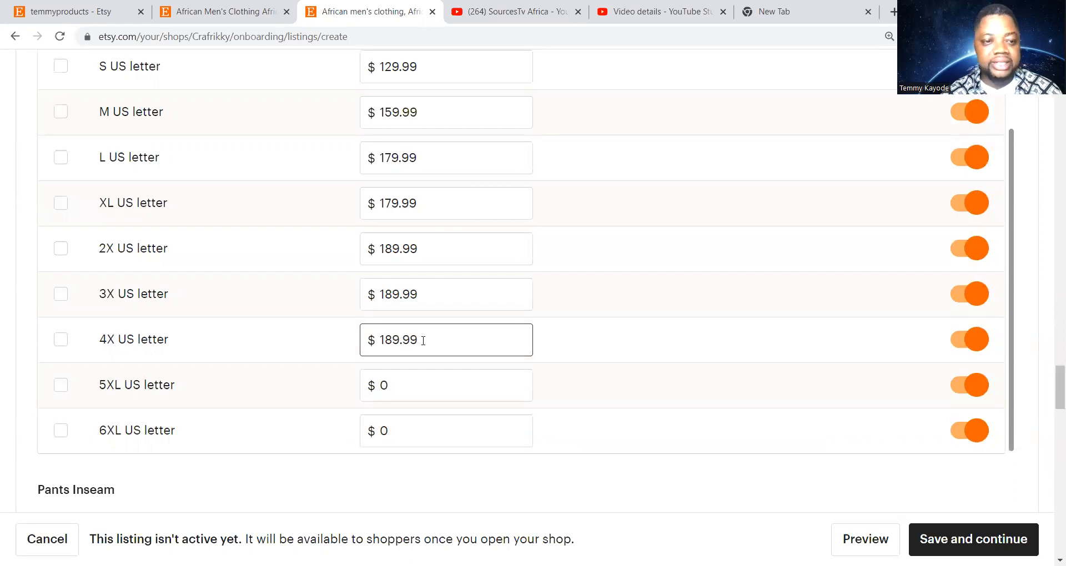
Price 5XL at $199.99 and 6XL at $229.99
{"action": "left_click", "coordinate": [411, 385]}
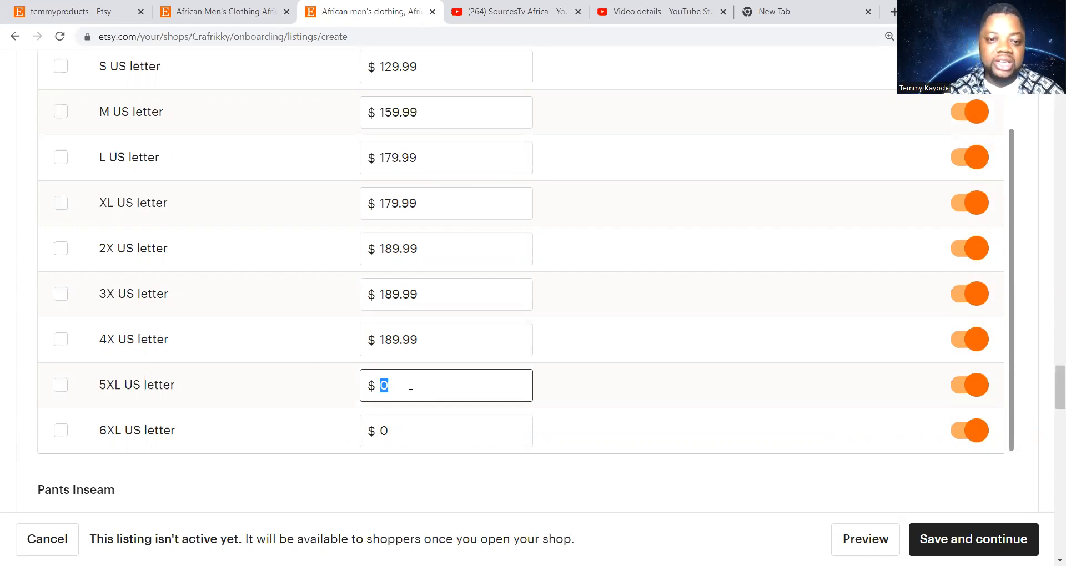
{"action": "type", "text": "199"}
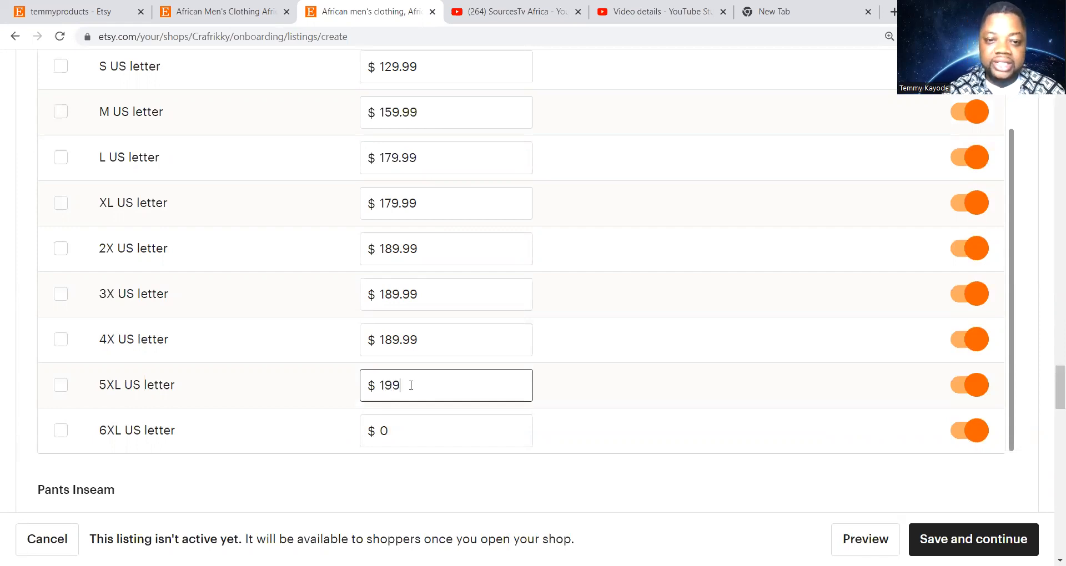
{"action": "type", "text": ".99"}
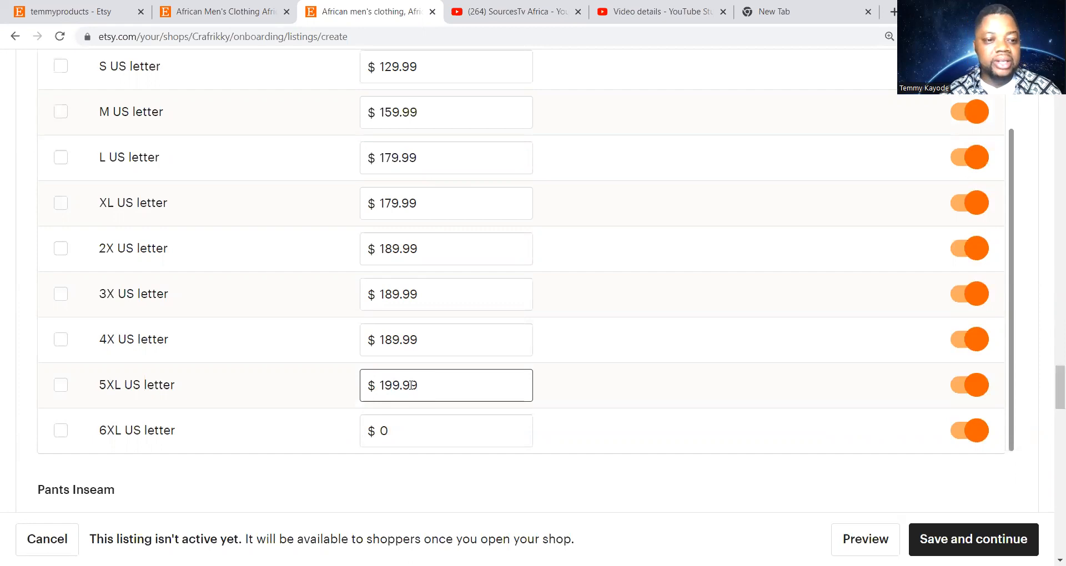
{"action": "left_click", "coordinate": [409, 432]}
{"action": "key", "text": "BackSpace"}
{"action": "type", "text": "229.99"}
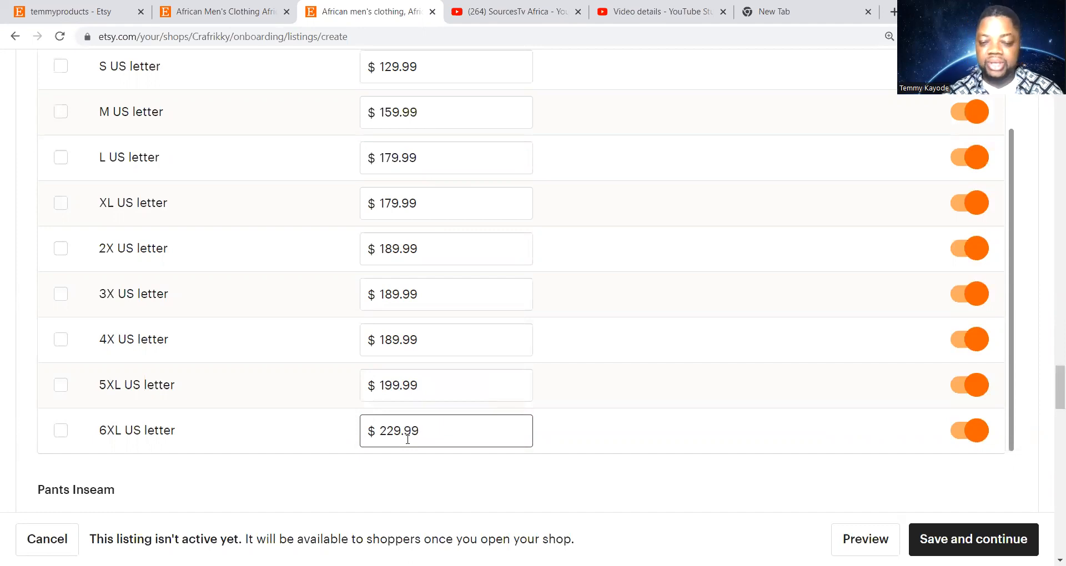
{"action": "scroll", "coordinate": [407, 440], "scroll_direction": "down", "scroll_amount": 2}
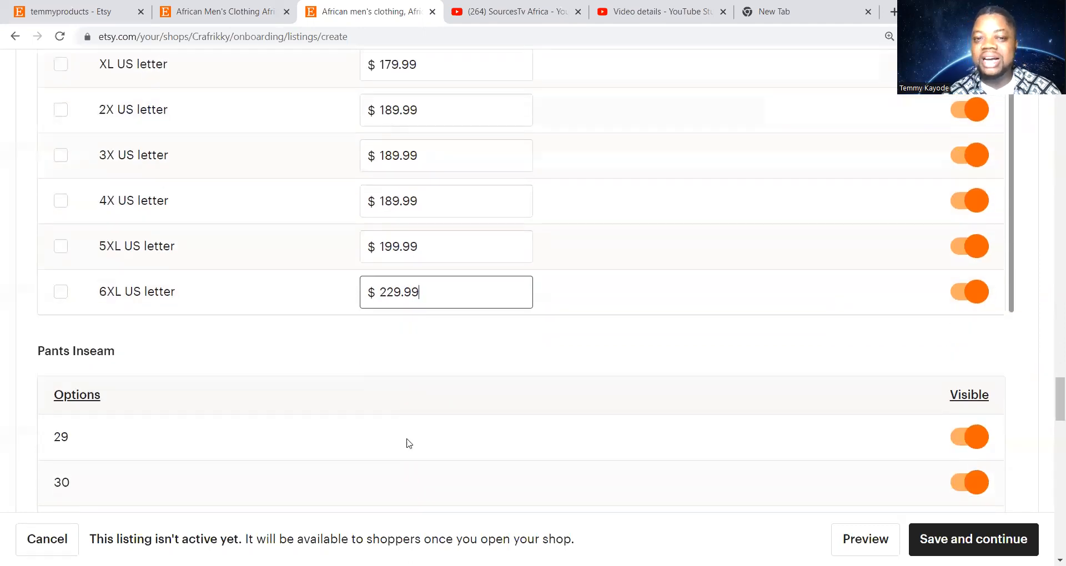
{"action": "scroll", "coordinate": [410, 443], "scroll_direction": "down", "scroll_amount": 3}
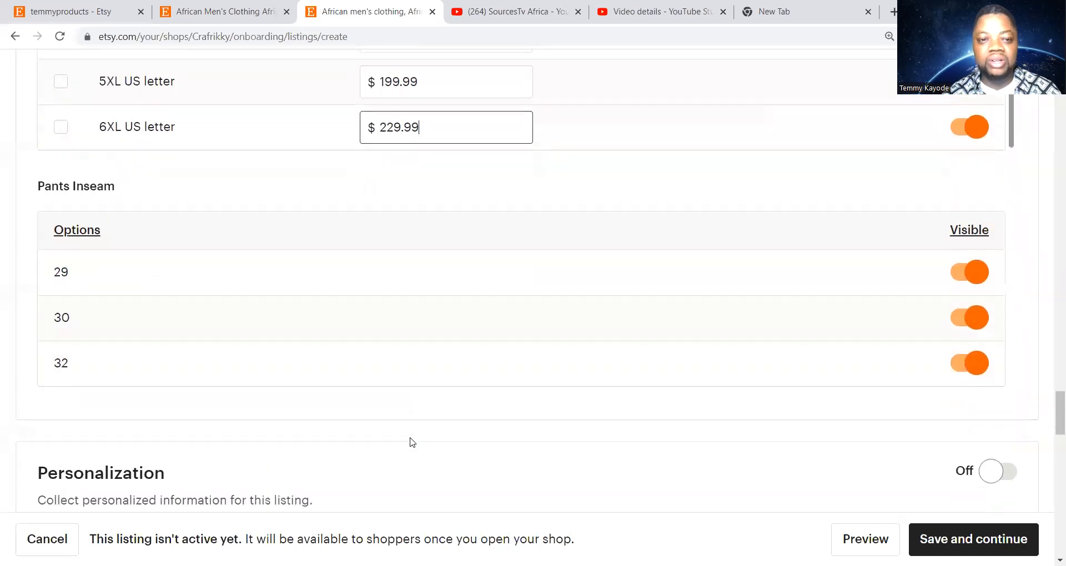
{"action": "scroll", "coordinate": [148, 294], "scroll_direction": "up", "scroll_amount": 1}
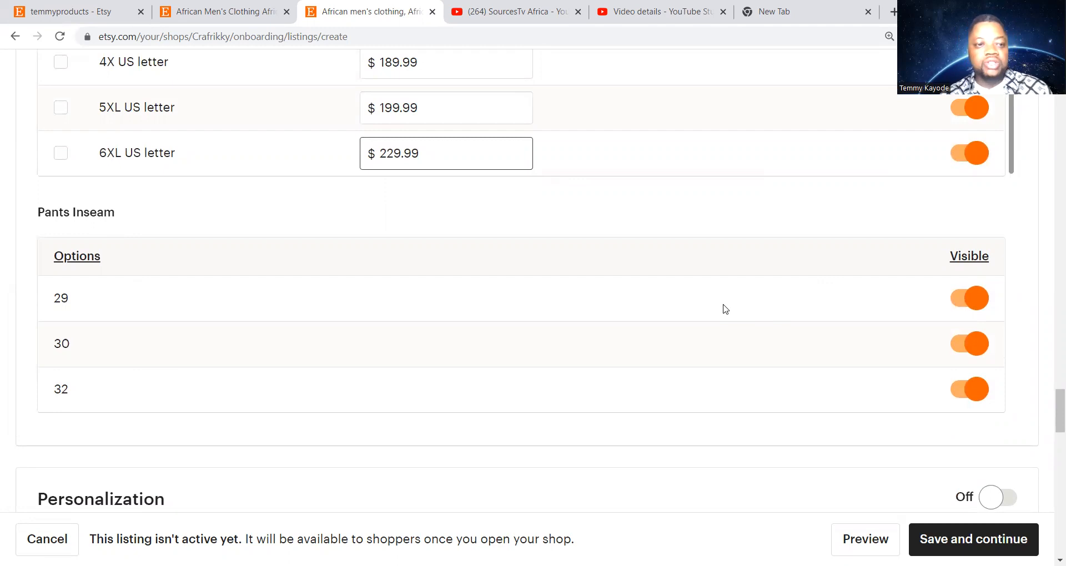
{"action": "scroll", "coordinate": [725, 310], "scroll_direction": "down", "scroll_amount": 5}
{"action": "scroll", "coordinate": [725, 309], "scroll_direction": "up", "scroll_amount": 2}
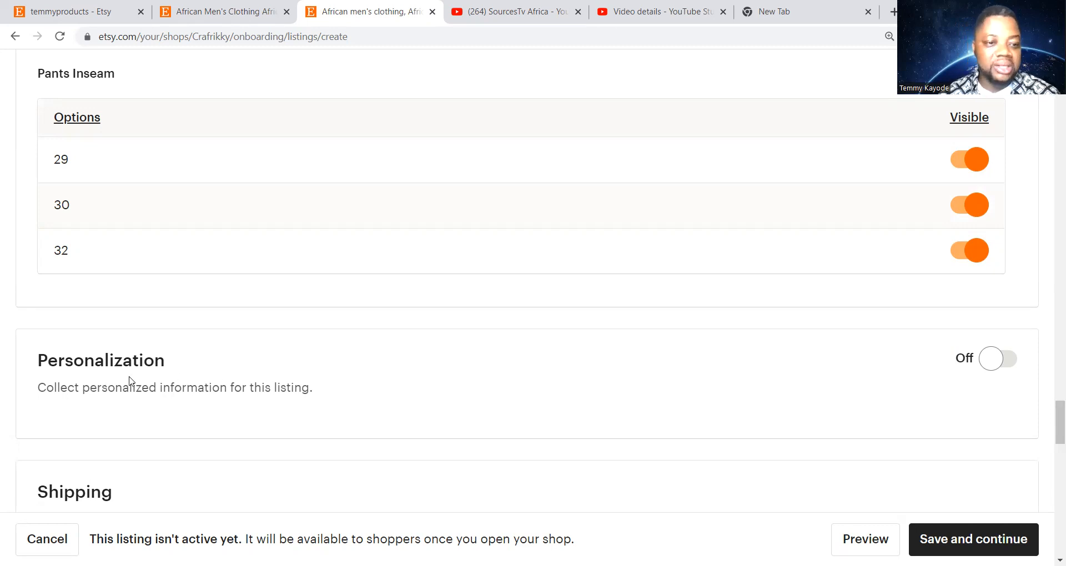
Switch Personalization on and place the cursor in the Instructions for buyers box
{"action": "left_click", "coordinate": [989, 360]}
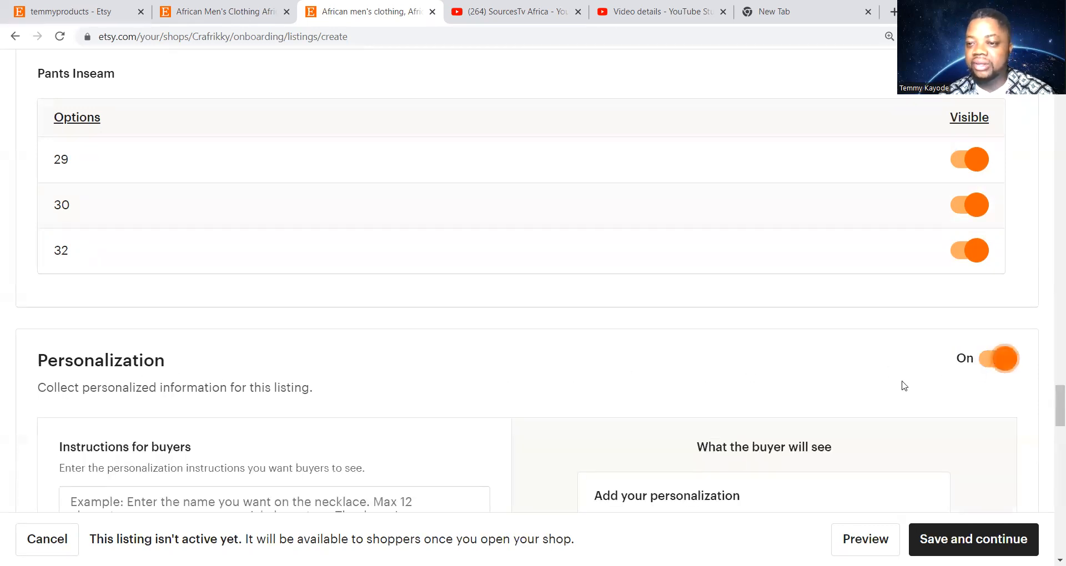
{"action": "scroll", "coordinate": [581, 342], "scroll_direction": "down", "scroll_amount": 3}
{"action": "left_click", "coordinate": [96, 358]}
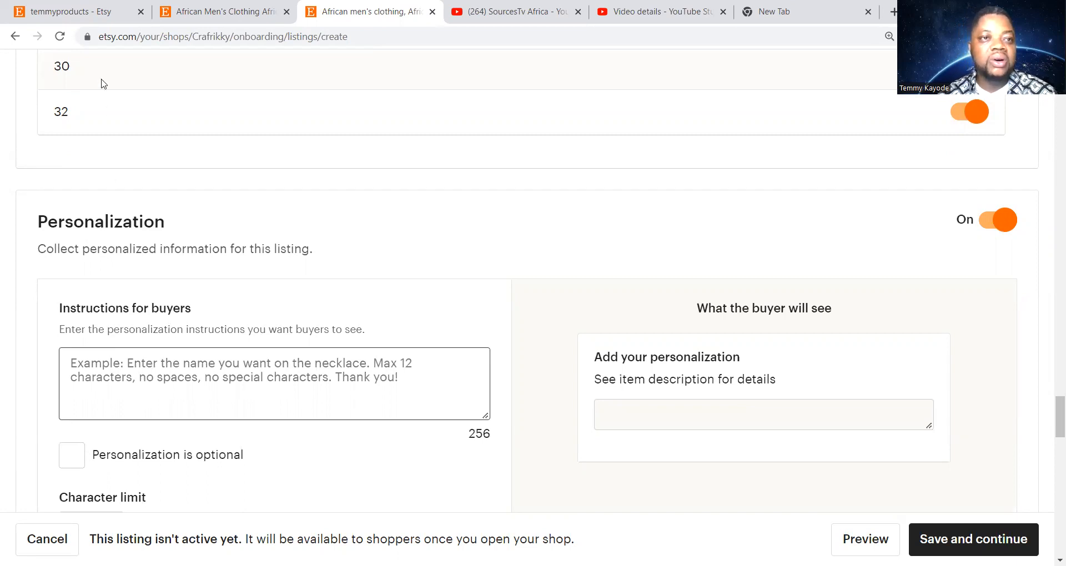
{"action": "left_click", "coordinate": [89, 17]}
Copy the neck, chest, waist and trouser measurement request from the existing listing's personalization
{"action": "left_click", "coordinate": [193, 16]}
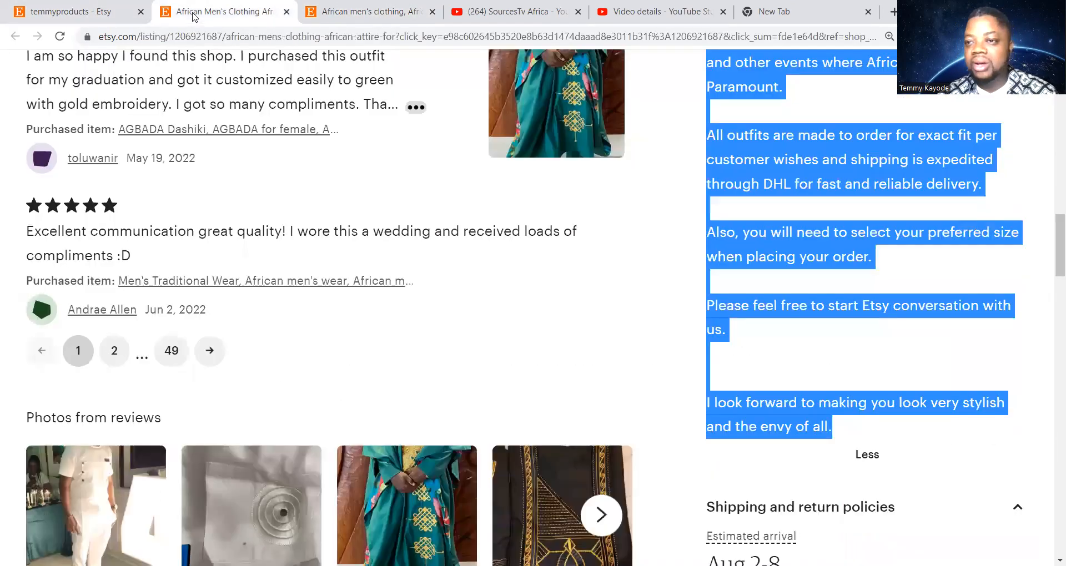
{"action": "scroll", "coordinate": [280, 164], "scroll_direction": "up", "scroll_amount": 5}
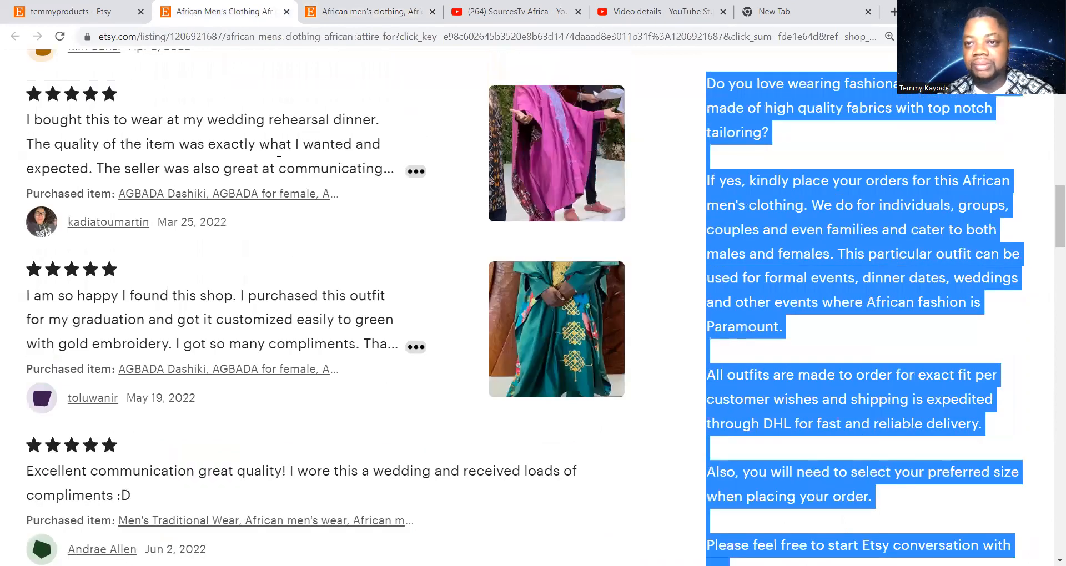
{"action": "scroll", "coordinate": [280, 167], "scroll_direction": "up", "scroll_amount": 6}
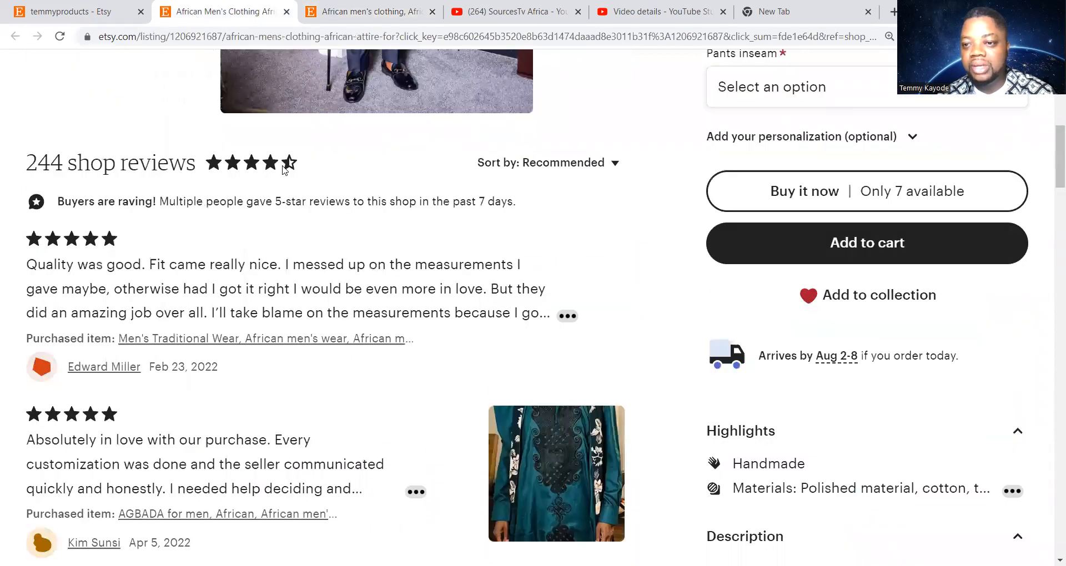
{"action": "scroll", "coordinate": [283, 170], "scroll_direction": "up", "scroll_amount": 3}
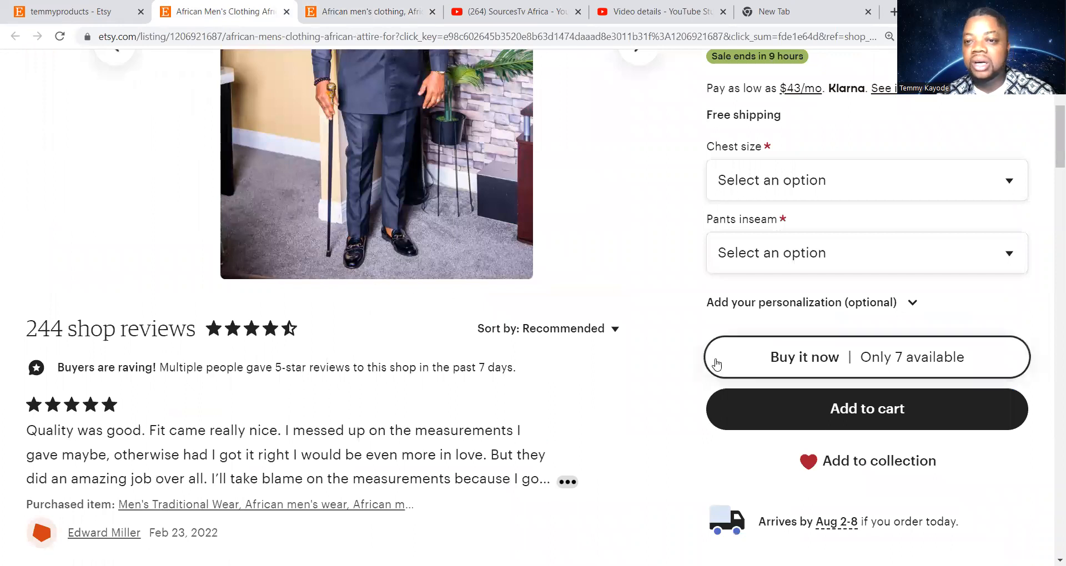
{"action": "left_click", "coordinate": [913, 304]}
{"action": "scroll", "coordinate": [896, 362], "scroll_direction": "down", "scroll_amount": 1}
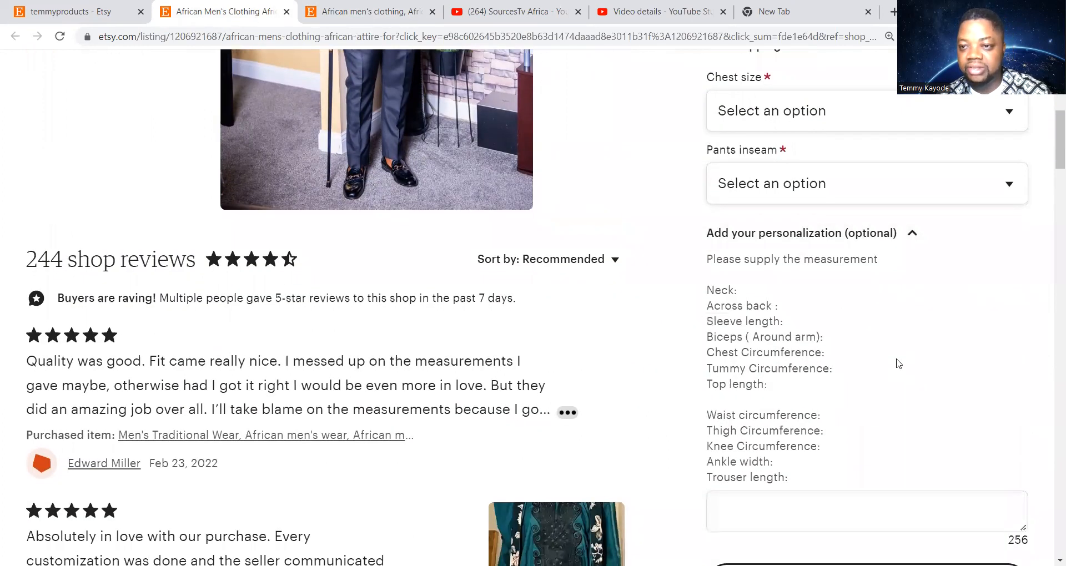
{"action": "scroll", "coordinate": [898, 363], "scroll_direction": "up", "scroll_amount": 1}
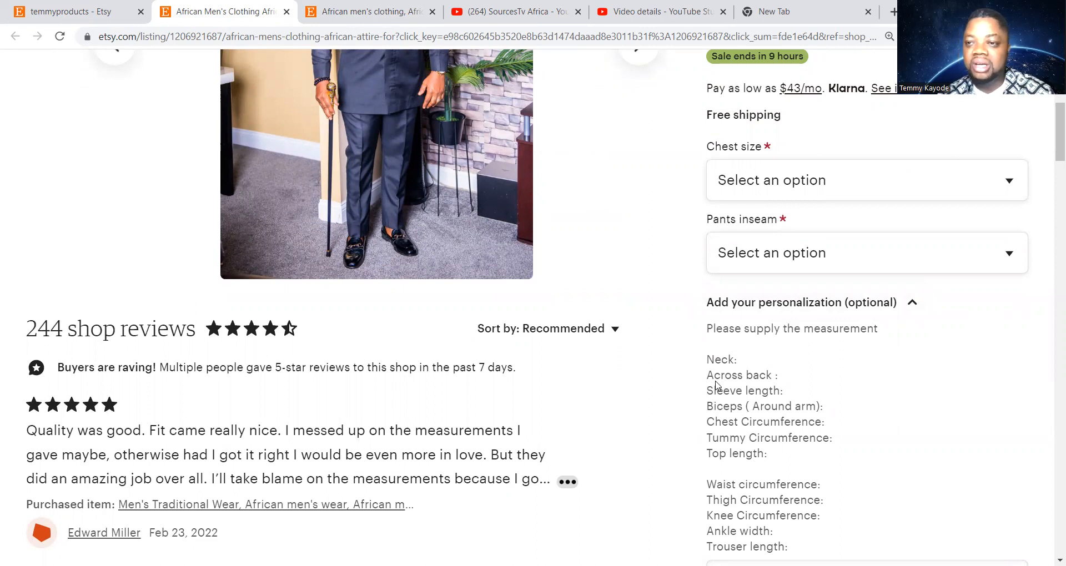
{"action": "left_click_drag", "start_coordinate": [708, 327], "coordinate": [789, 547]}
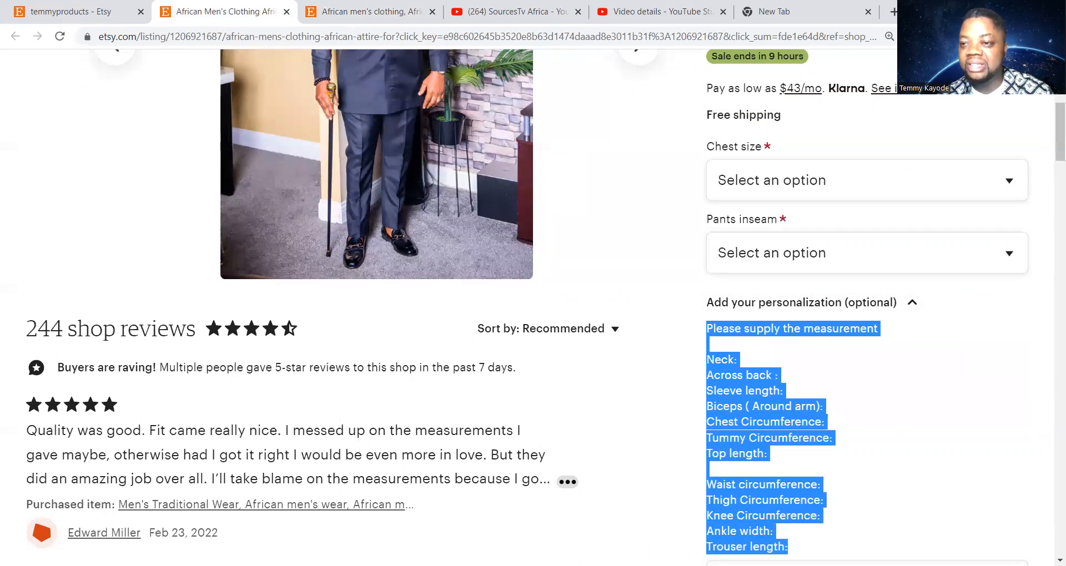
{"action": "right_click", "coordinate": [746, 411]}
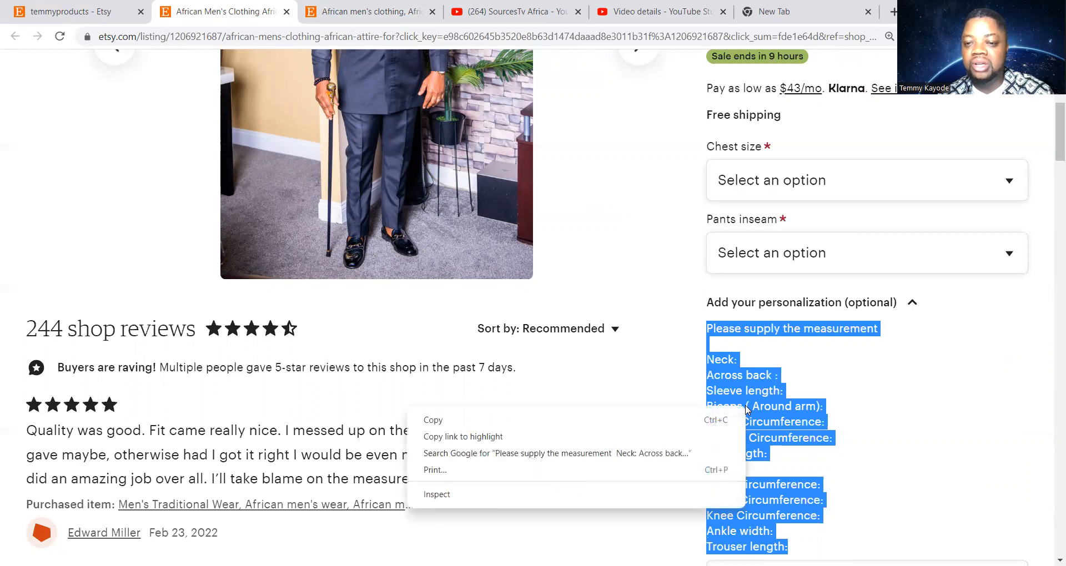
{"action": "left_click", "coordinate": [653, 420]}
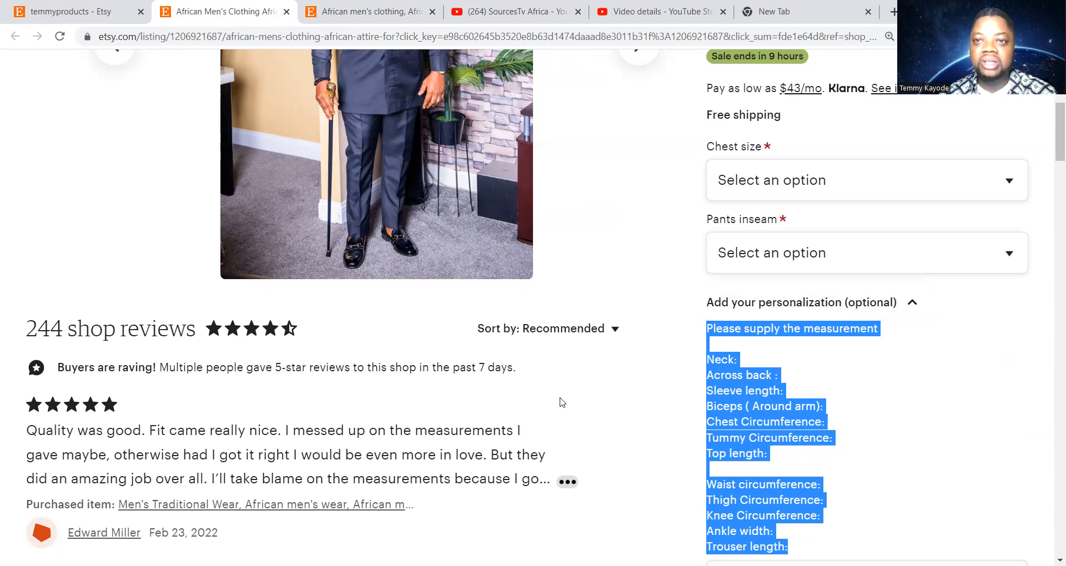
Paste the copied measurement list into the new listing's Instructions for buyers box
{"action": "left_click", "coordinate": [363, 14]}
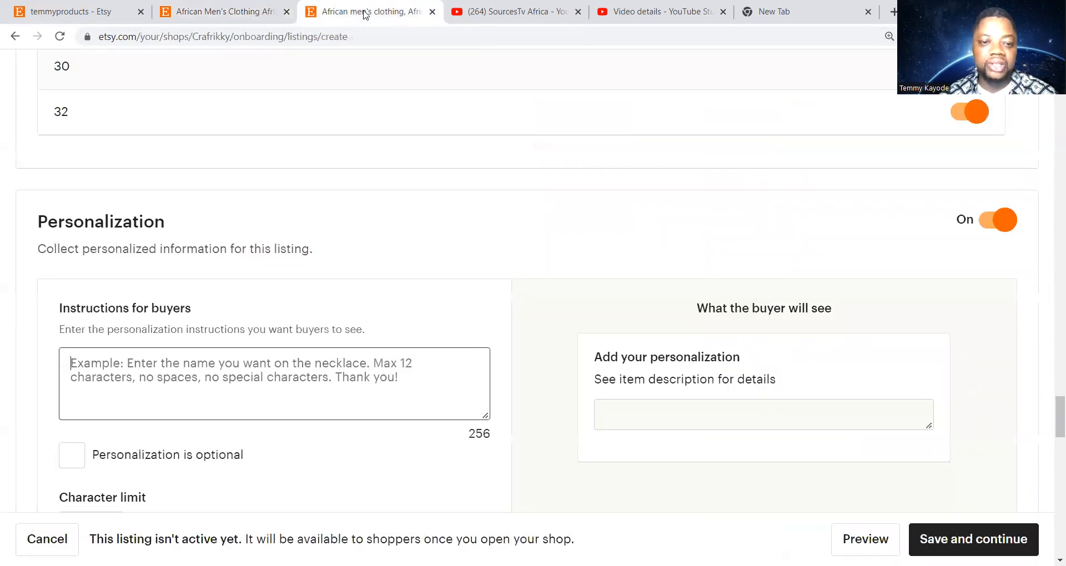
{"action": "right_click", "coordinate": [81, 375]}
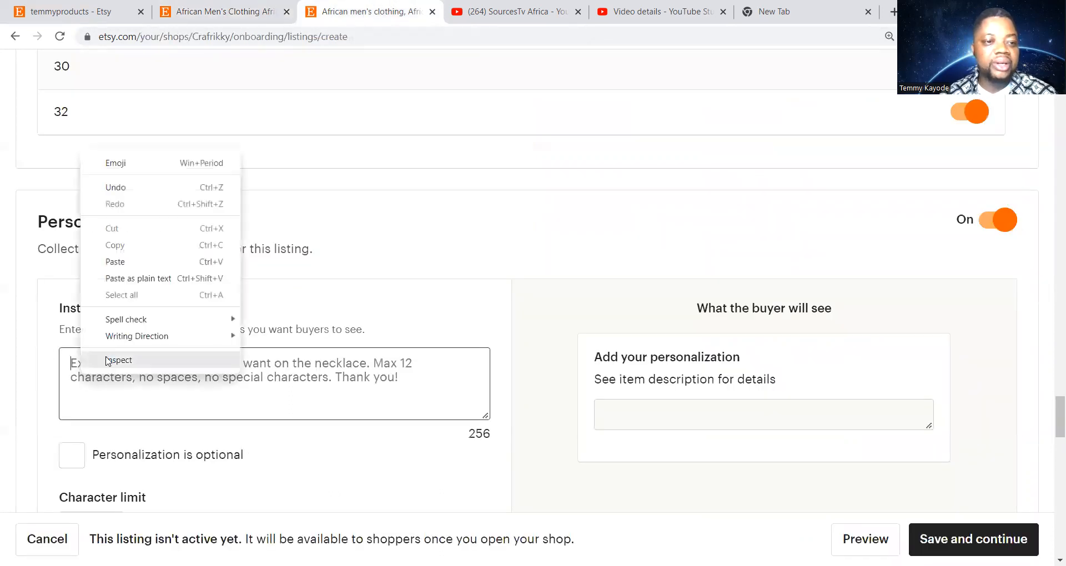
{"action": "left_click", "coordinate": [135, 262]}
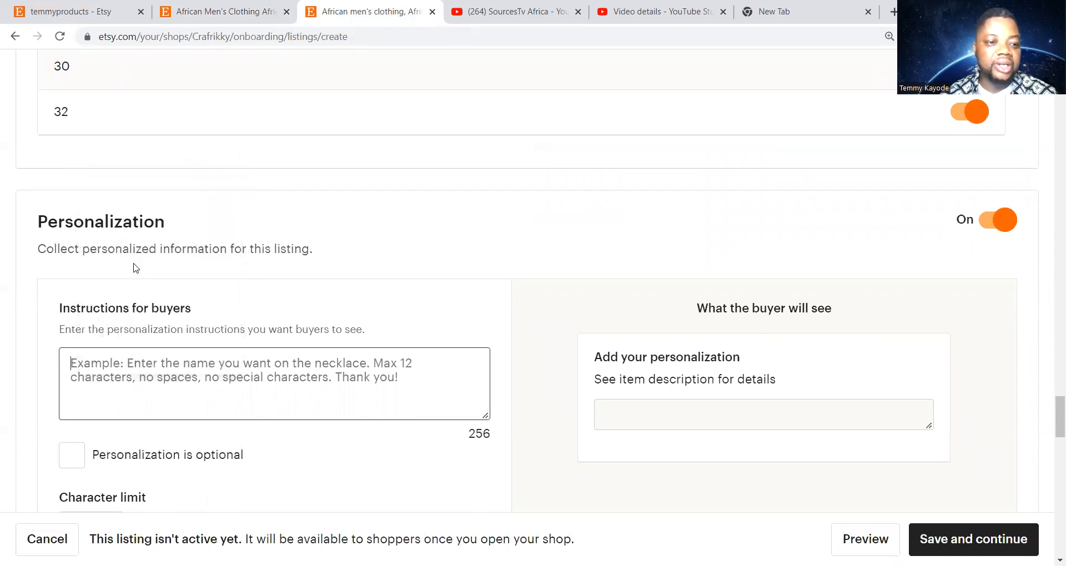
{"action": "scroll", "coordinate": [347, 300], "scroll_direction": "down", "scroll_amount": 1}
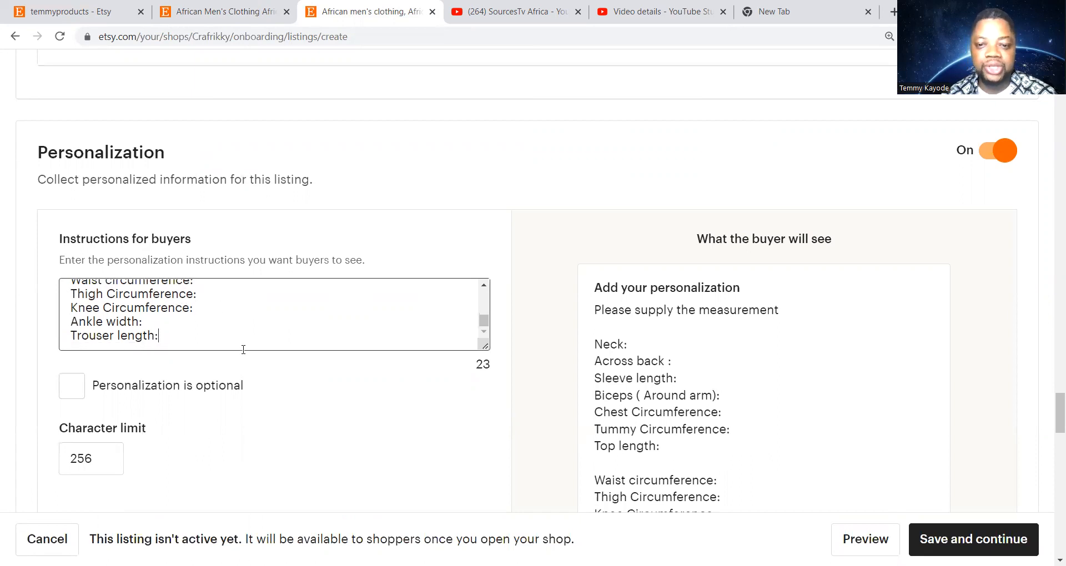
{"action": "scroll", "coordinate": [385, 359], "scroll_direction": "down", "scroll_amount": 5}
{"action": "scroll", "coordinate": [385, 359], "scroll_direction": "down", "scroll_amount": 7}
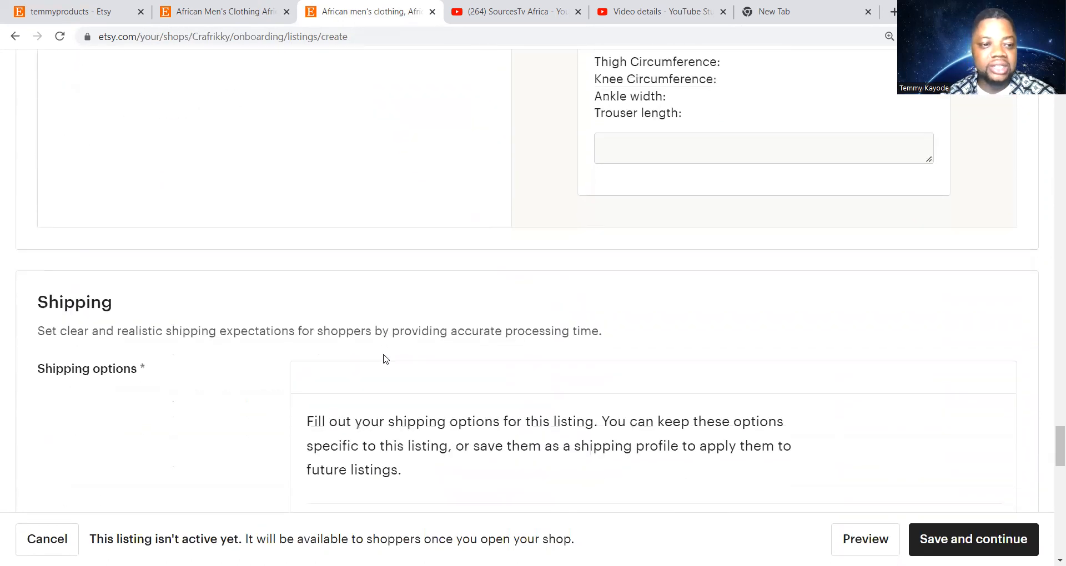
{"action": "scroll", "coordinate": [384, 354], "scroll_direction": "up", "scroll_amount": 1}
{"action": "scroll", "coordinate": [381, 352], "scroll_direction": "down", "scroll_amount": 2}
{"action": "scroll", "coordinate": [381, 352], "scroll_direction": "up", "scroll_amount": 1}
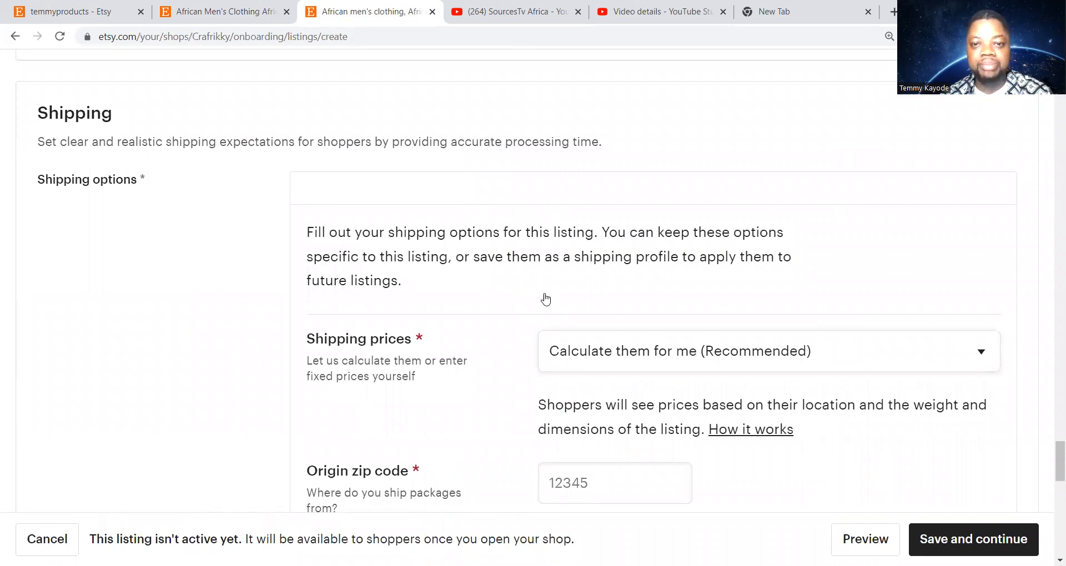
{"action": "scroll", "coordinate": [542, 298], "scroll_direction": "down", "scroll_amount": 1}
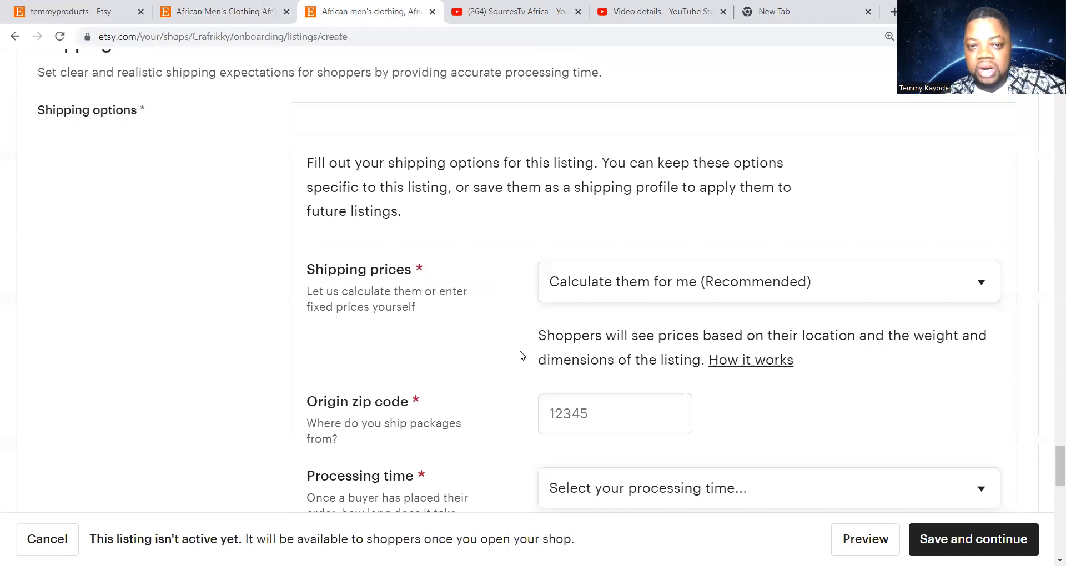
{"action": "scroll", "coordinate": [518, 358], "scroll_direction": "down", "scroll_amount": 1}
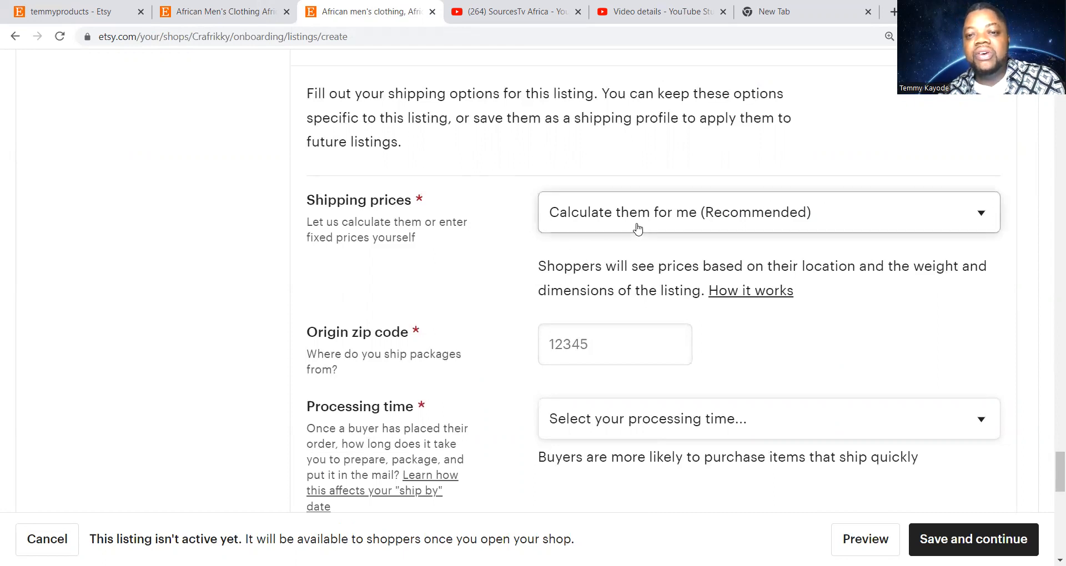
{"action": "left_click", "coordinate": [852, 213]}
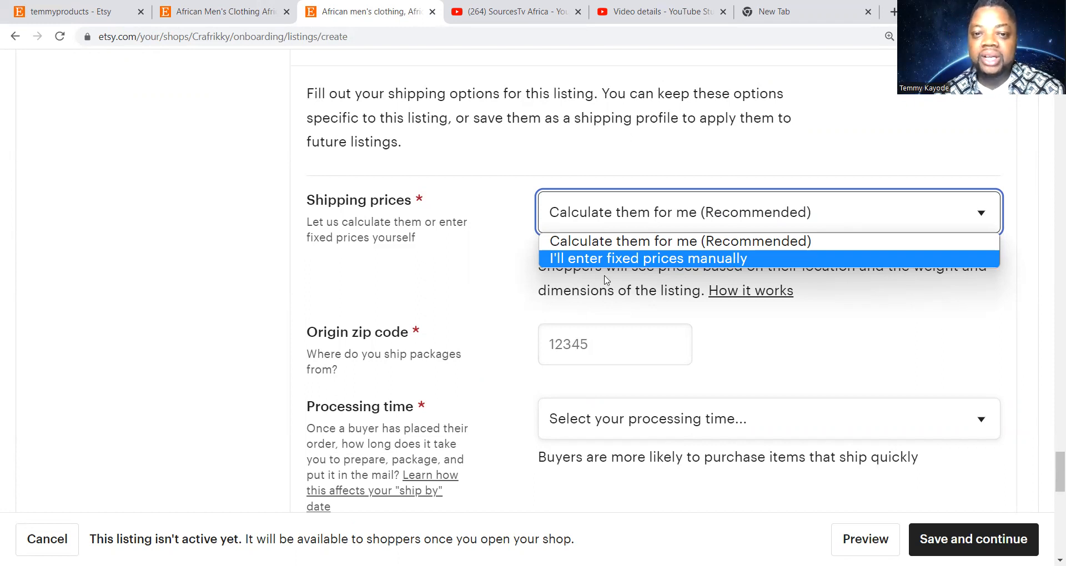
{"action": "left_click", "coordinate": [666, 216]}
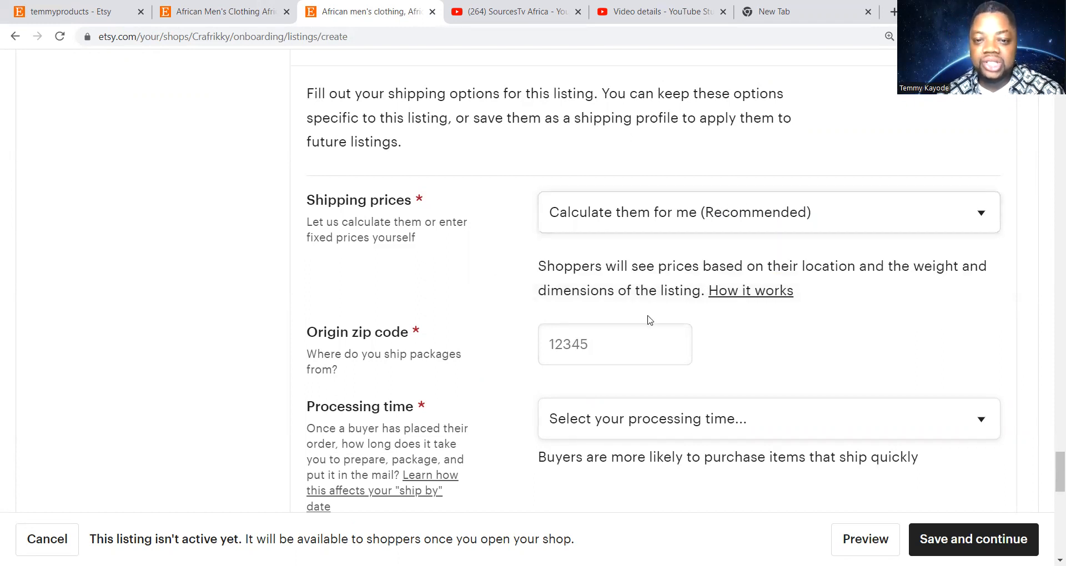
{"action": "scroll", "coordinate": [648, 317], "scroll_direction": "down", "scroll_amount": 1}
Enter the origin zip code the listing's packages ship from
{"action": "left_click", "coordinate": [599, 278]}
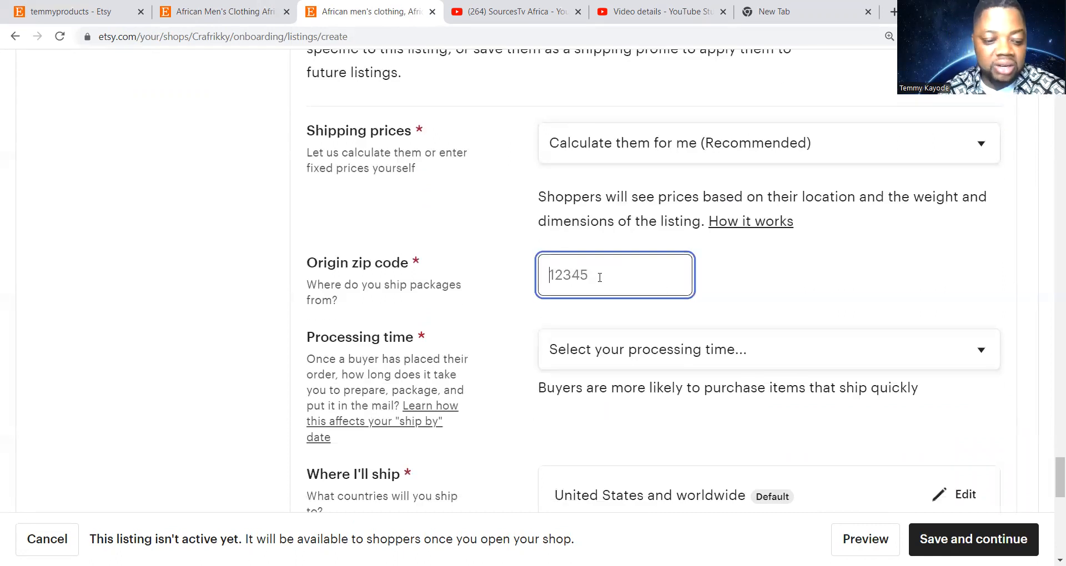
{"action": "type", "text": "211"}
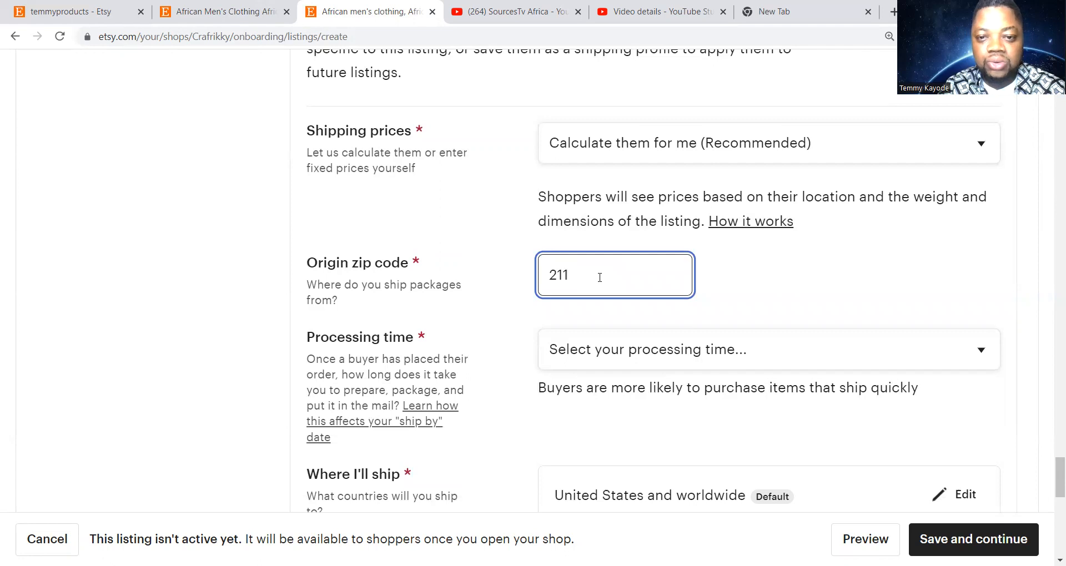
{"action": "type", "text": "13"}
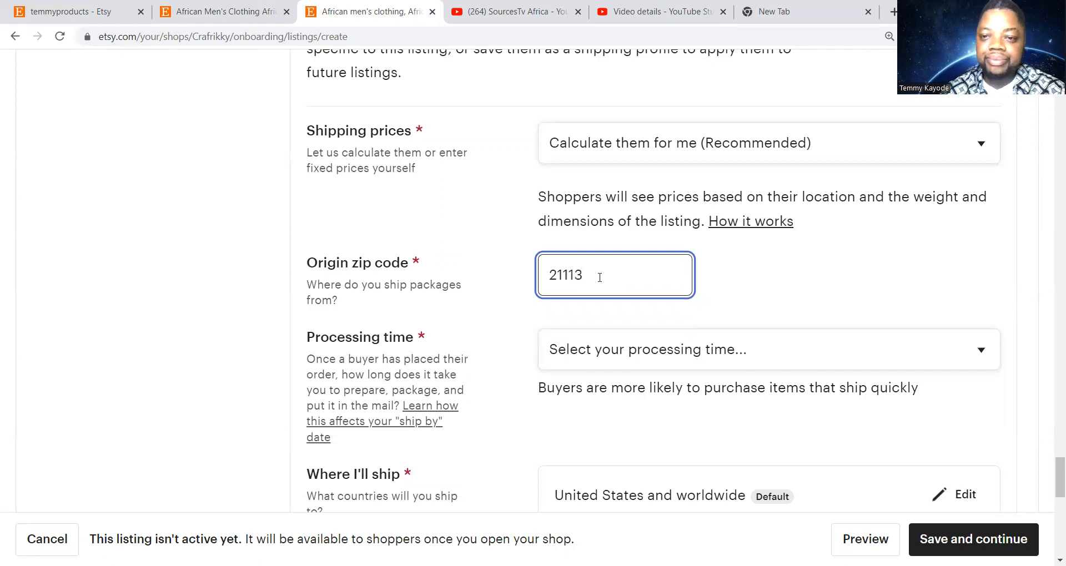
{"action": "left_click", "coordinate": [828, 275]}
{"action": "scroll", "coordinate": [829, 275], "scroll_direction": "down", "scroll_amount": 1}
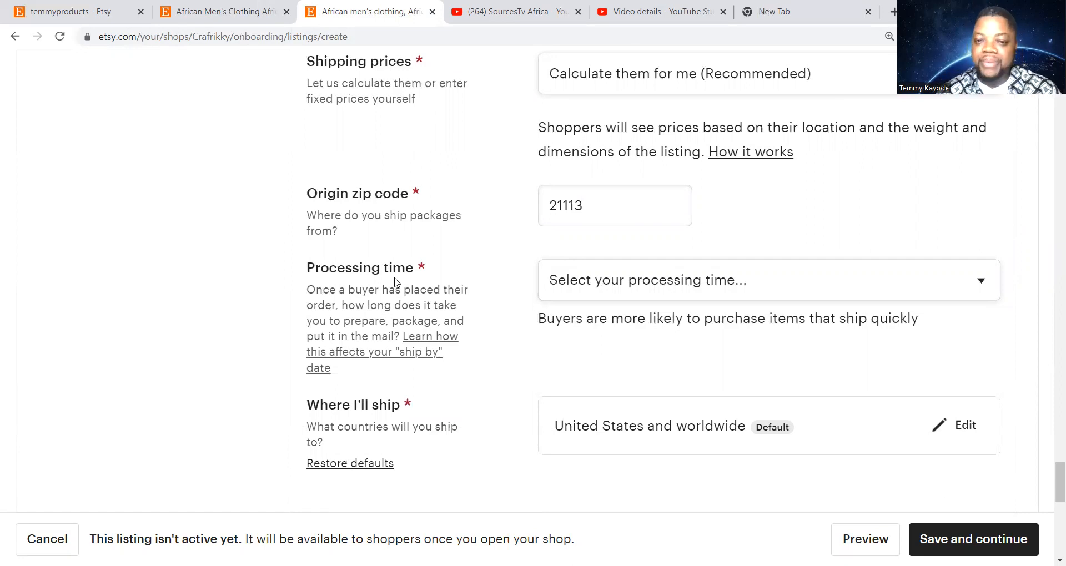
{"action": "scroll", "coordinate": [467, 302], "scroll_direction": "down", "scroll_amount": 1}
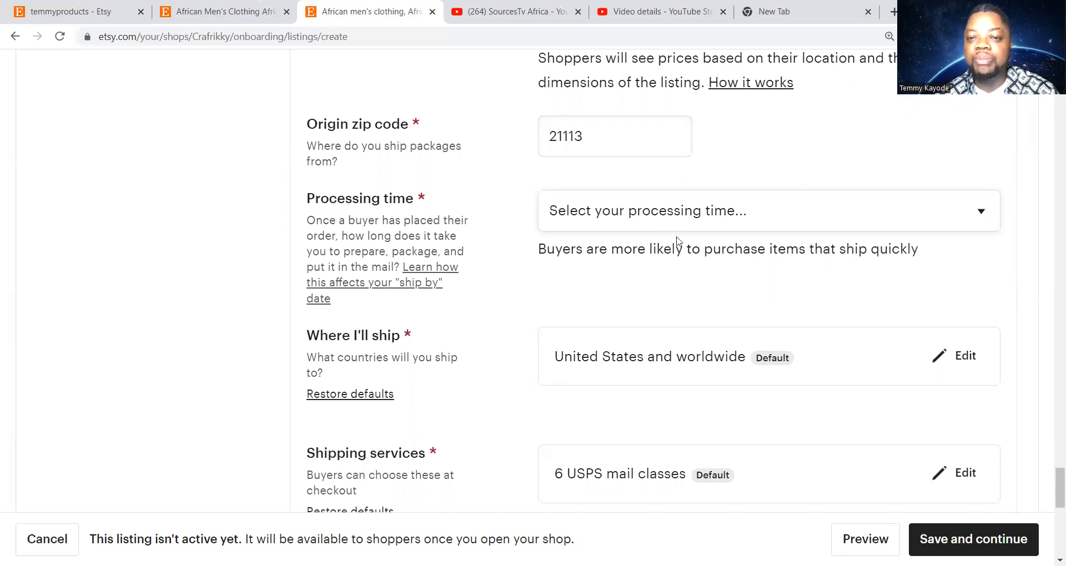
{"action": "left_click", "coordinate": [783, 224]}
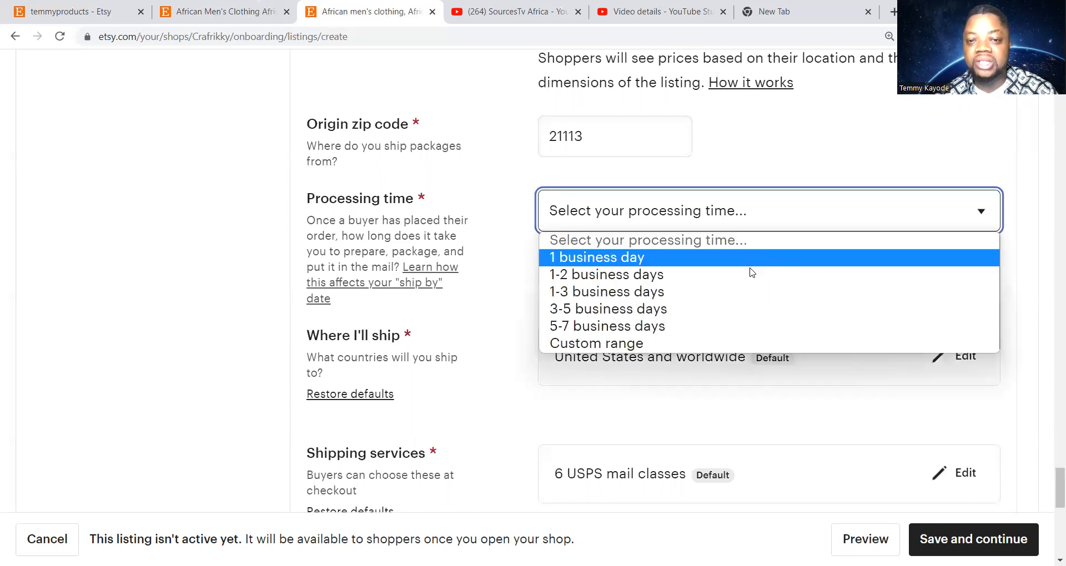
{"action": "left_click", "coordinate": [742, 291]}
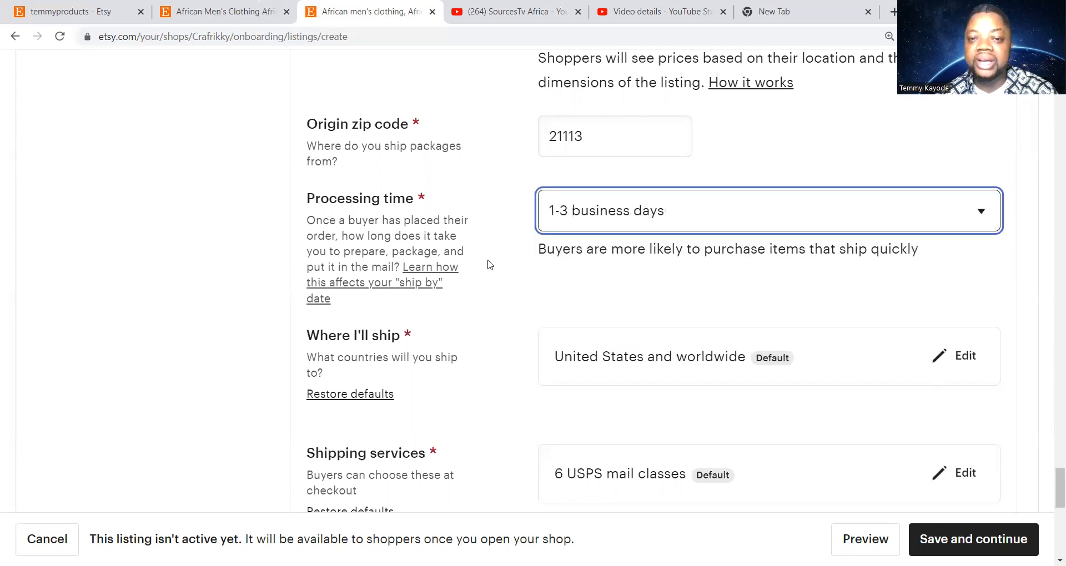
{"action": "scroll", "coordinate": [487, 266], "scroll_direction": "down", "scroll_amount": 1}
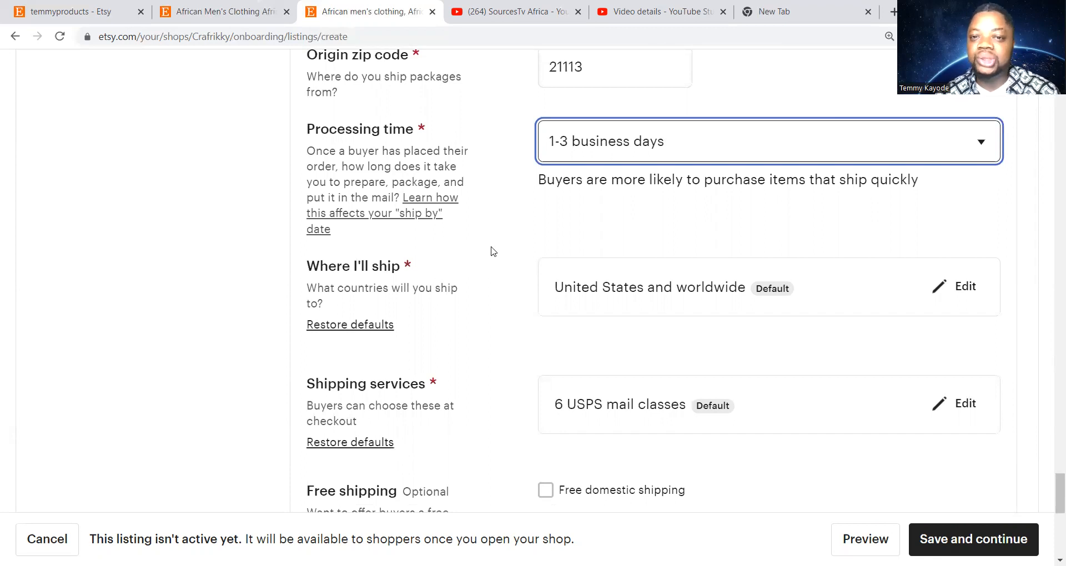
{"action": "left_click", "coordinate": [732, 152]}
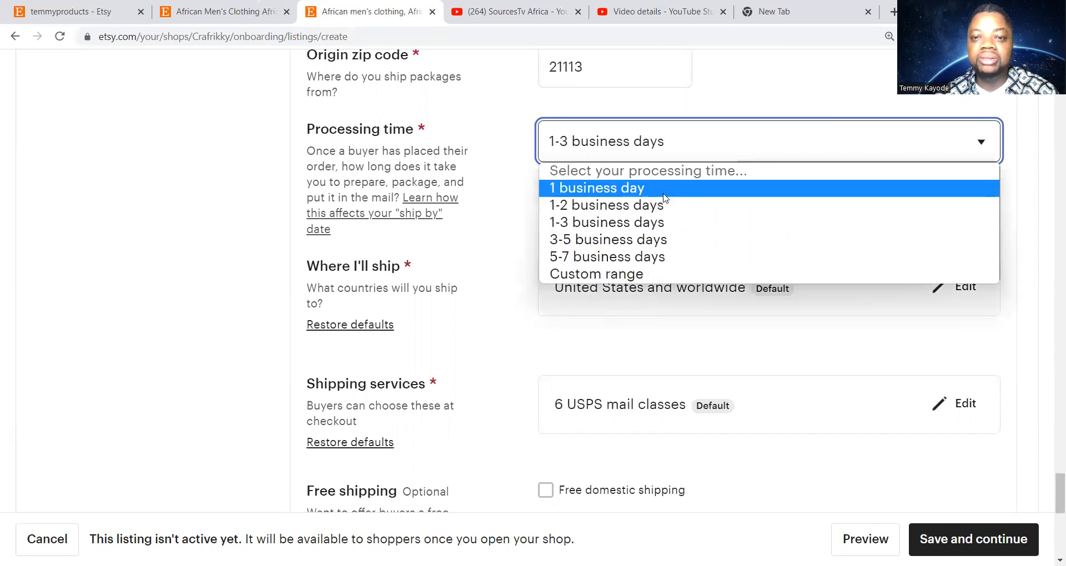
{"action": "left_click", "coordinate": [509, 231]}
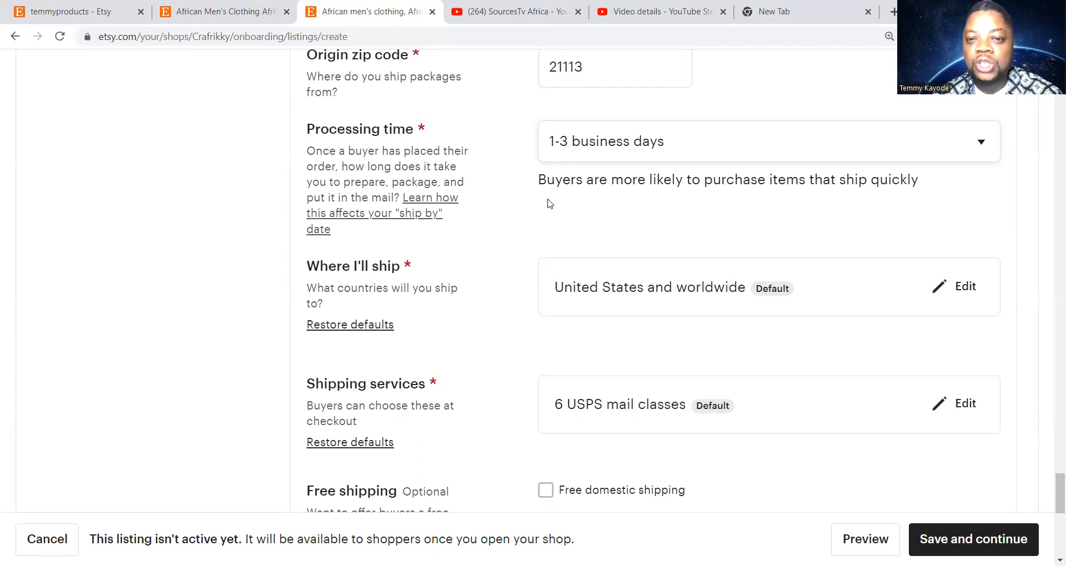
{"action": "scroll", "coordinate": [547, 204], "scroll_direction": "down", "scroll_amount": 1}
{"action": "scroll", "coordinate": [489, 272], "scroll_direction": "up", "scroll_amount": 1}
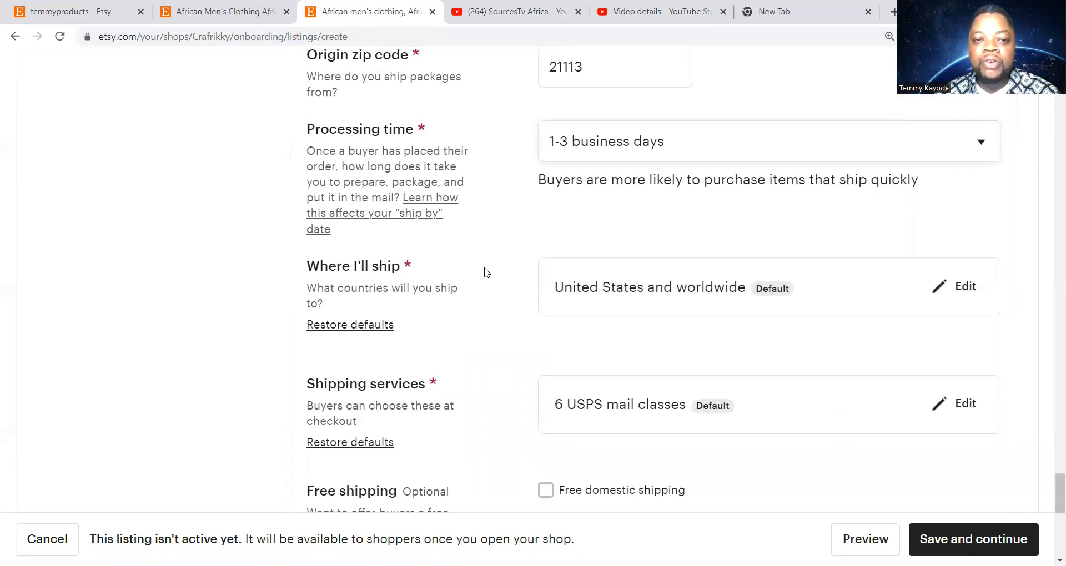
{"action": "scroll", "coordinate": [487, 272], "scroll_direction": "down", "scroll_amount": 1}
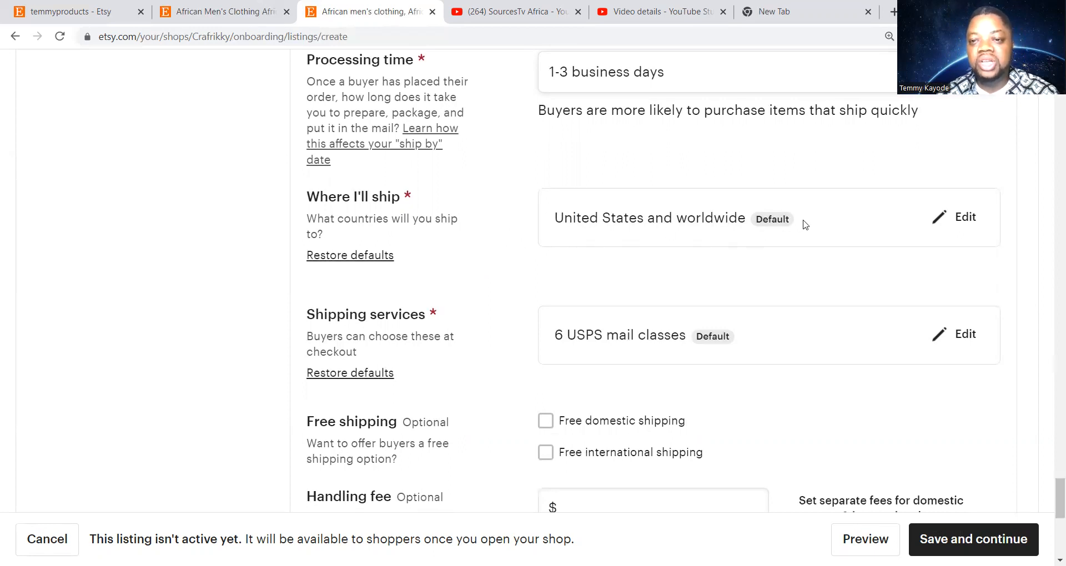
{"action": "scroll", "coordinate": [500, 287], "scroll_direction": "down", "scroll_amount": 3}
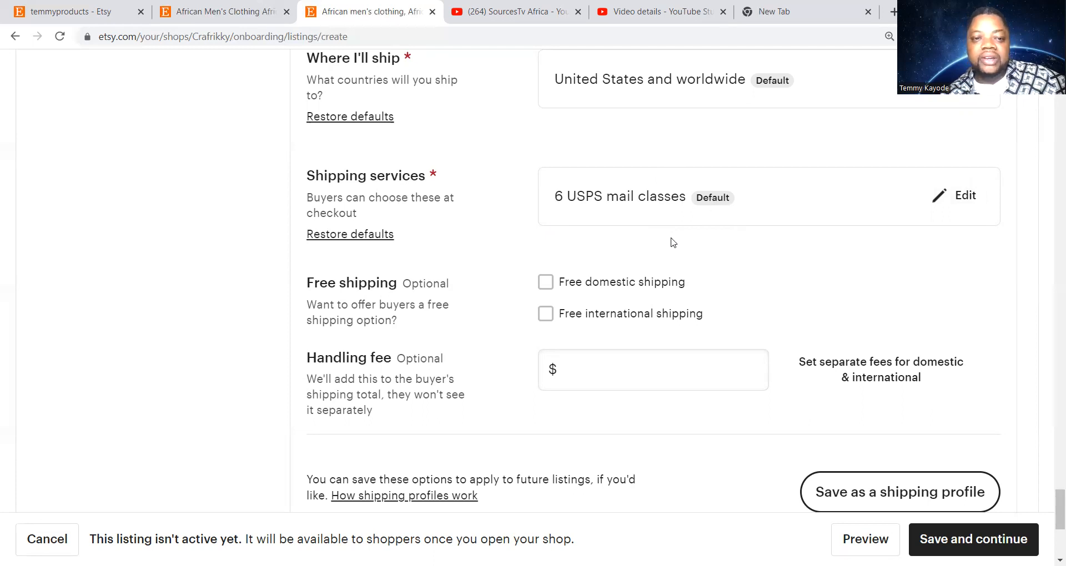
{"action": "scroll", "coordinate": [671, 242], "scroll_direction": "down", "scroll_amount": 1}
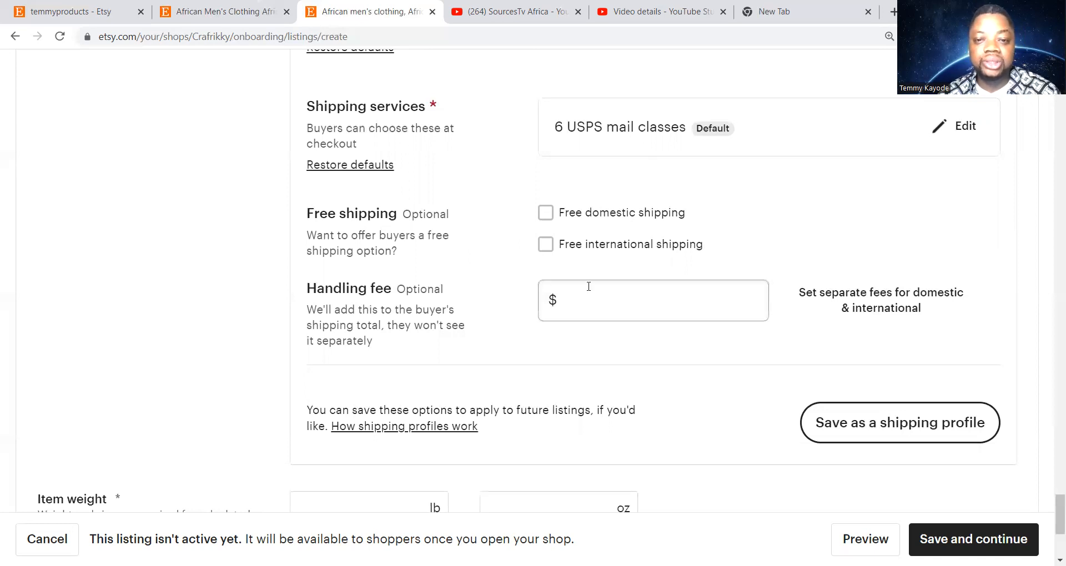
{"action": "scroll", "coordinate": [650, 197], "scroll_direction": "up", "scroll_amount": 9}
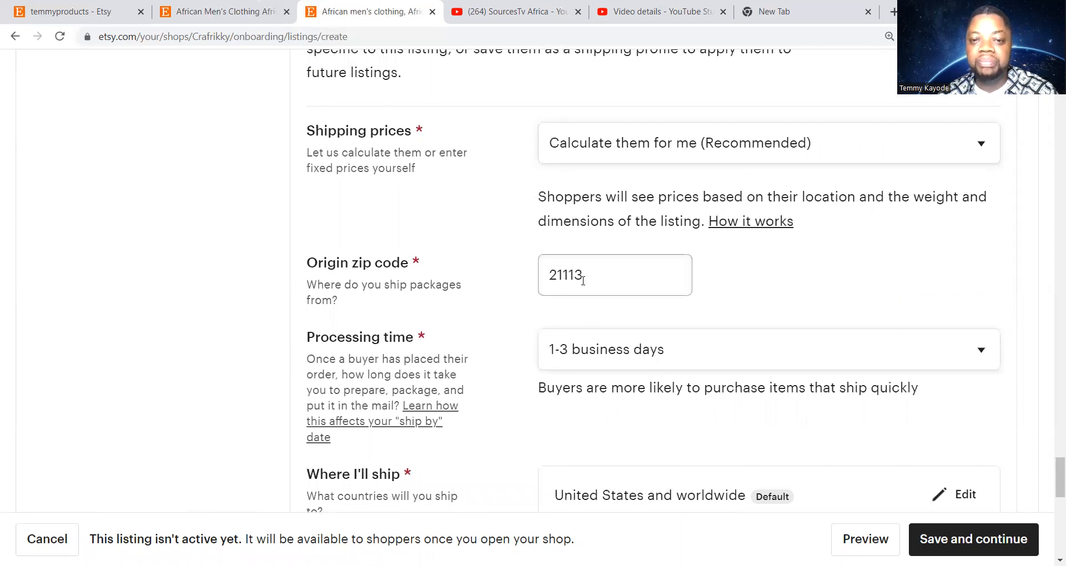
{"action": "scroll", "coordinate": [588, 278], "scroll_direction": "down", "scroll_amount": 8}
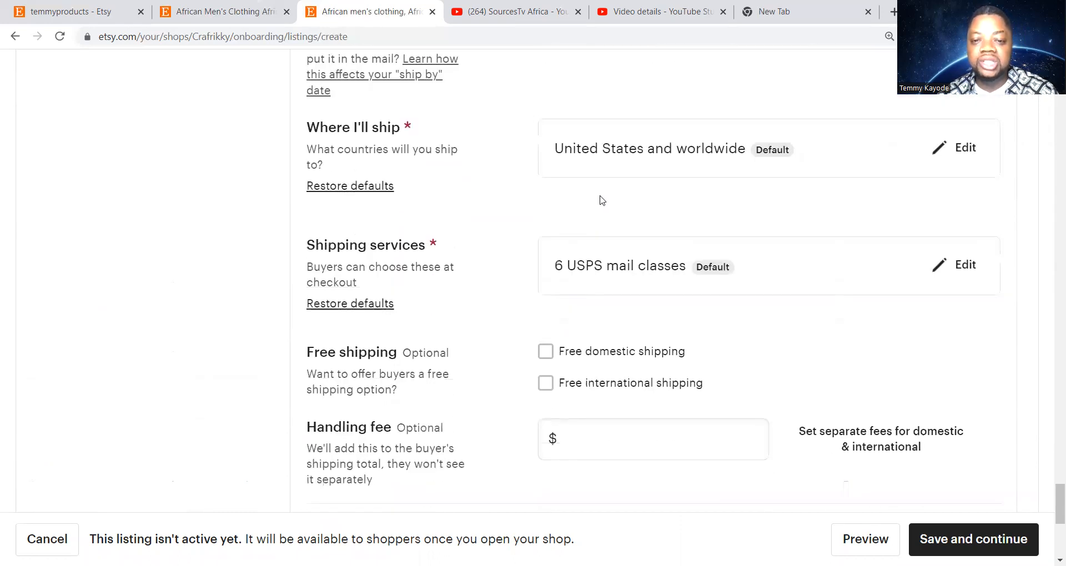
{"action": "scroll", "coordinate": [605, 220], "scroll_direction": "down", "scroll_amount": 2}
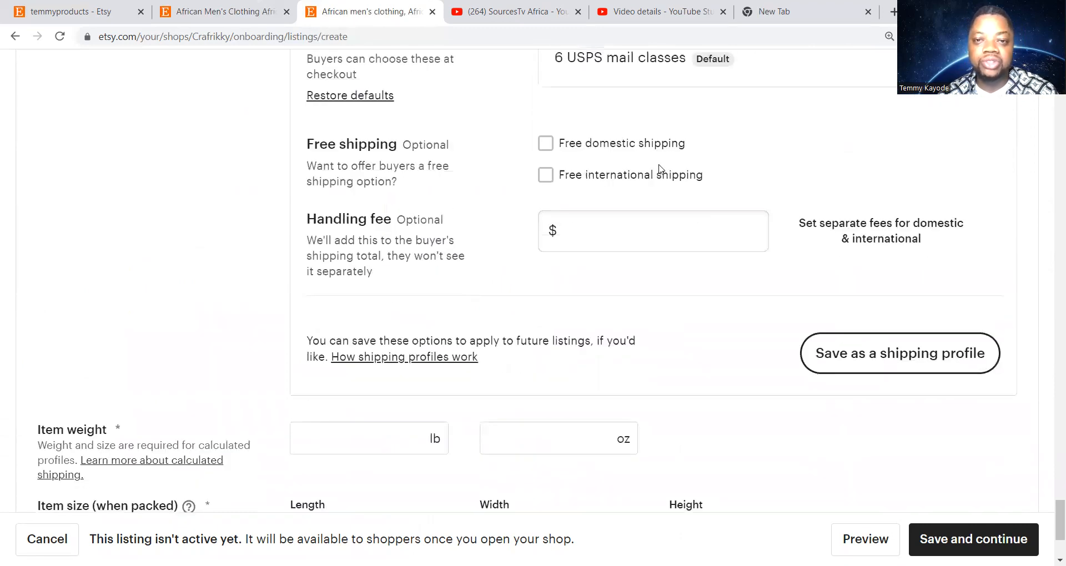
{"action": "scroll", "coordinate": [716, 149], "scroll_direction": "up", "scroll_amount": 1}
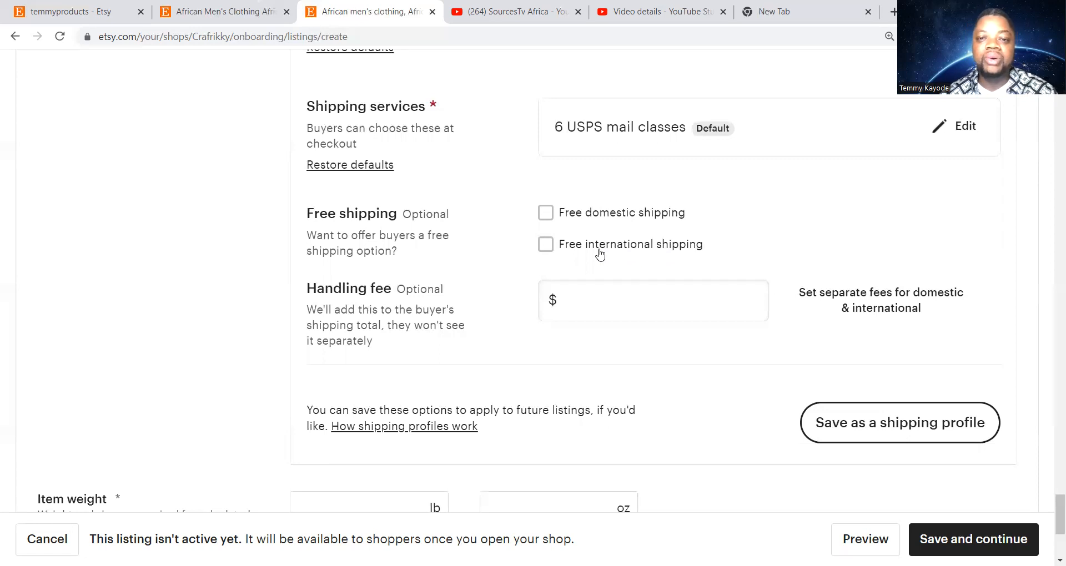
{"action": "left_click", "coordinate": [544, 214]}
{"action": "left_click", "coordinate": [544, 246]}
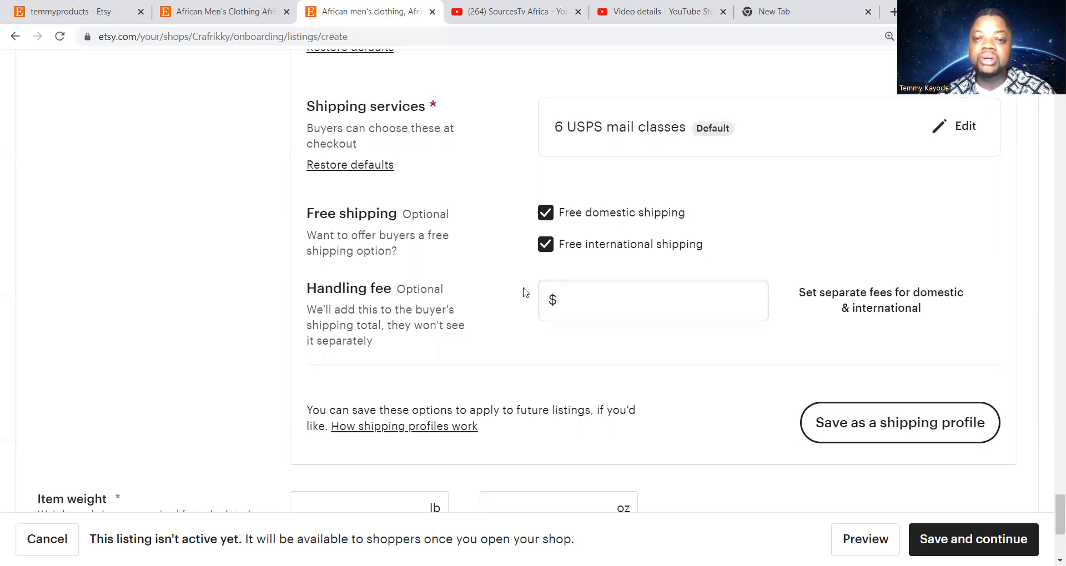
{"action": "left_click", "coordinate": [545, 213]}
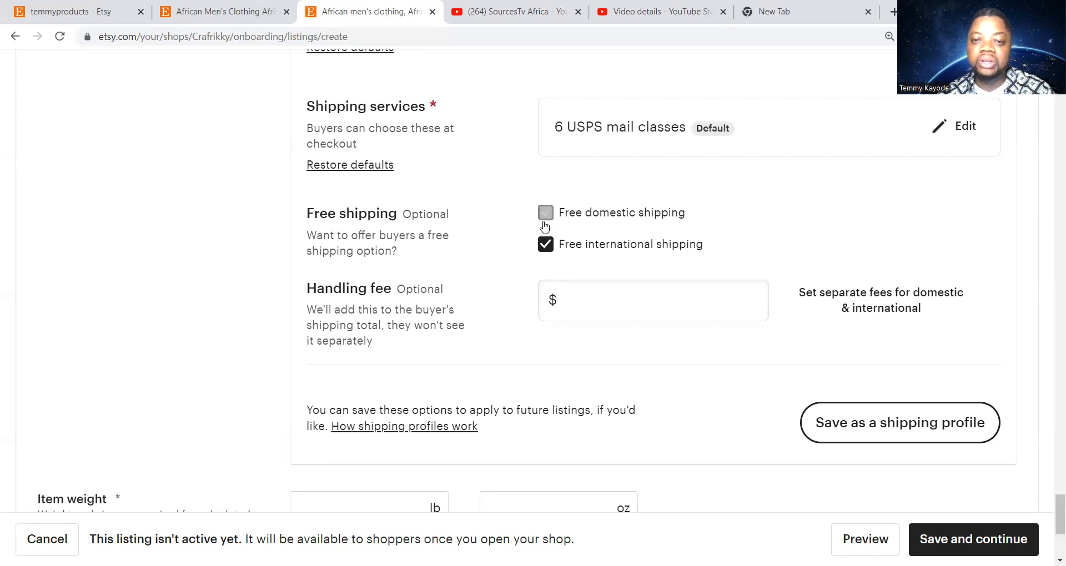
{"action": "left_click", "coordinate": [546, 244]}
{"action": "scroll", "coordinate": [685, 226], "scroll_direction": "down", "scroll_amount": 2}
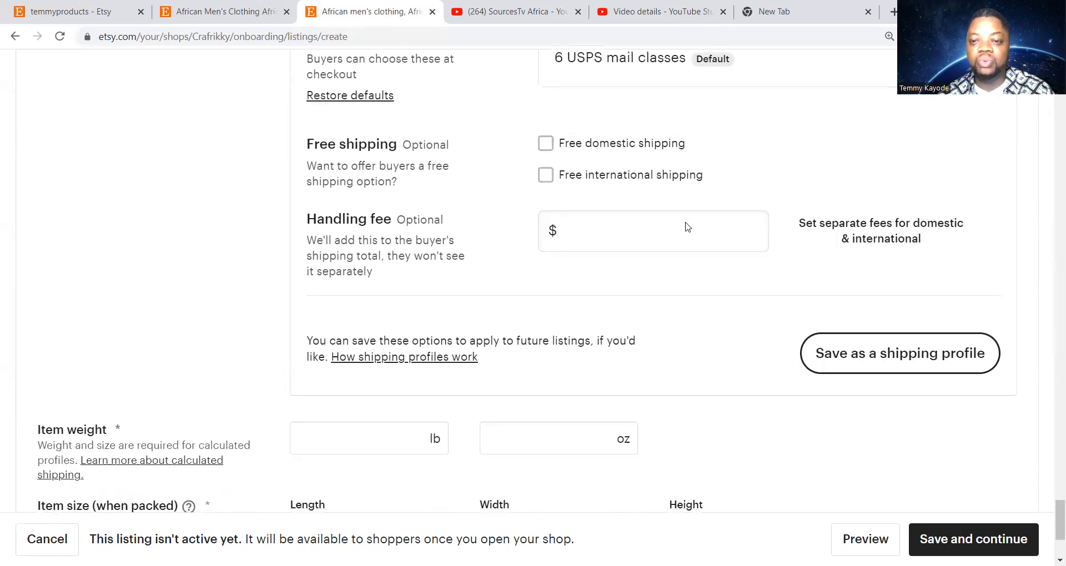
{"action": "scroll", "coordinate": [688, 226], "scroll_direction": "up", "scroll_amount": 1}
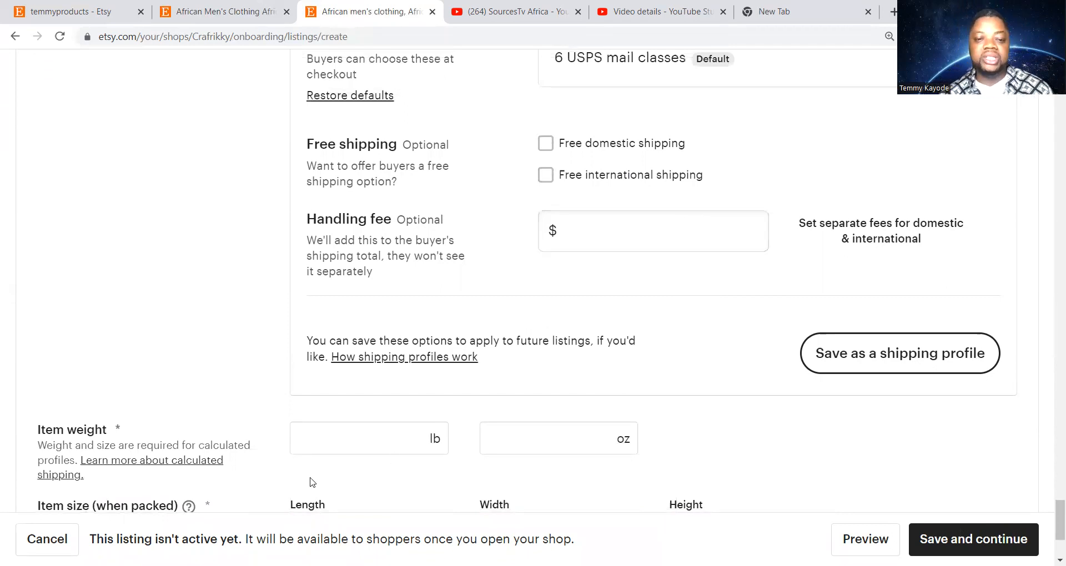
Try a $3.00 handling fee, then clear it so the handling fee stays $0.00
{"action": "left_click", "coordinate": [346, 440]}
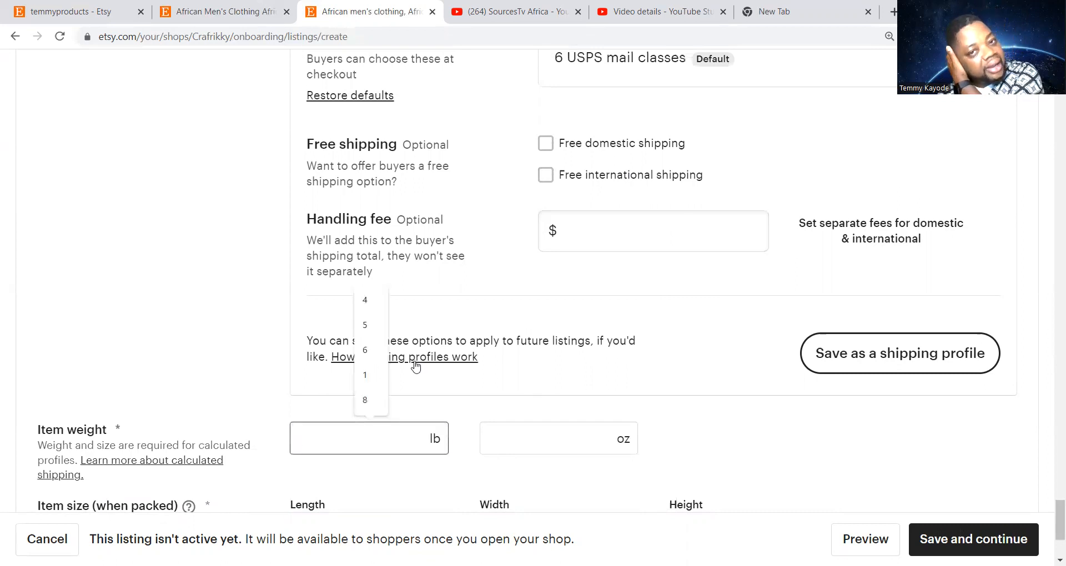
{"action": "left_click", "coordinate": [587, 241]}
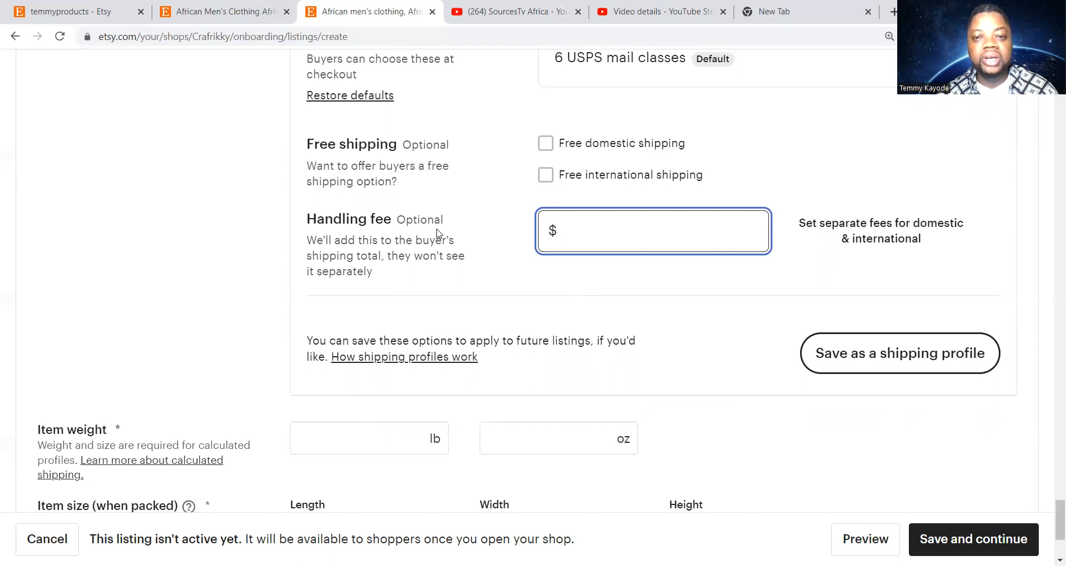
{"action": "left_click", "coordinate": [611, 282]}
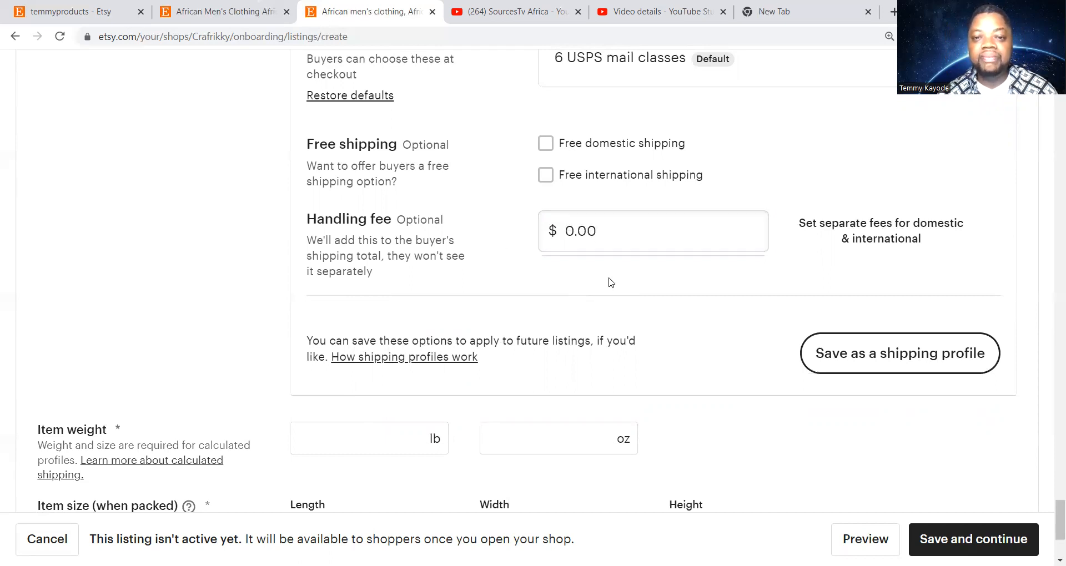
{"action": "left_click", "coordinate": [608, 233]}
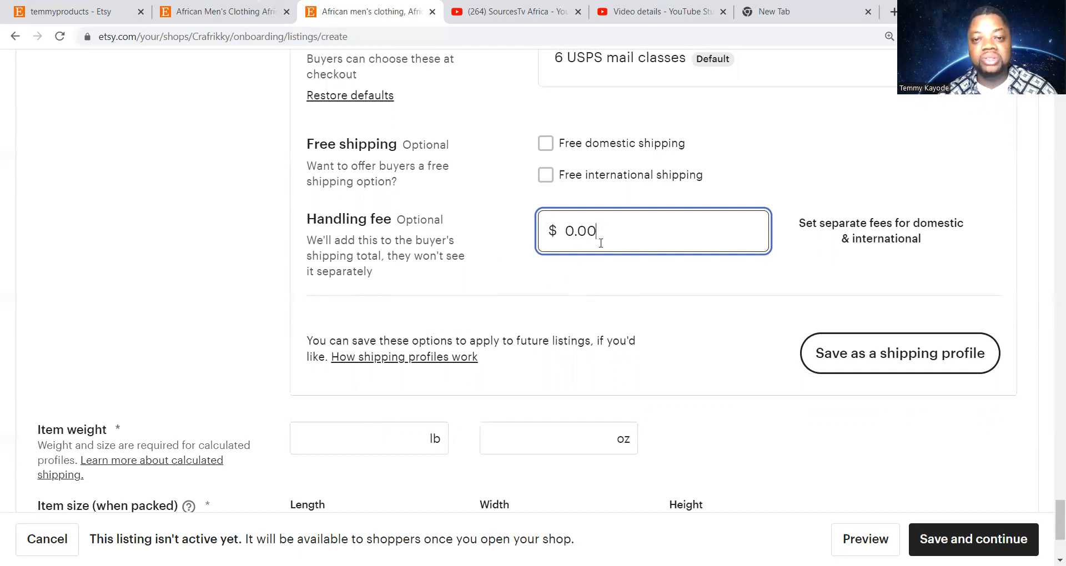
{"action": "key", "text": "BackSpace"}
{"action": "key", "text": "BackSpace"}
{"action": "key", "text": "BackSpace"}
{"action": "key", "text": "BackSpace"}
{"action": "type", "text": "3"}
{"action": "left_click", "coordinate": [623, 293]}
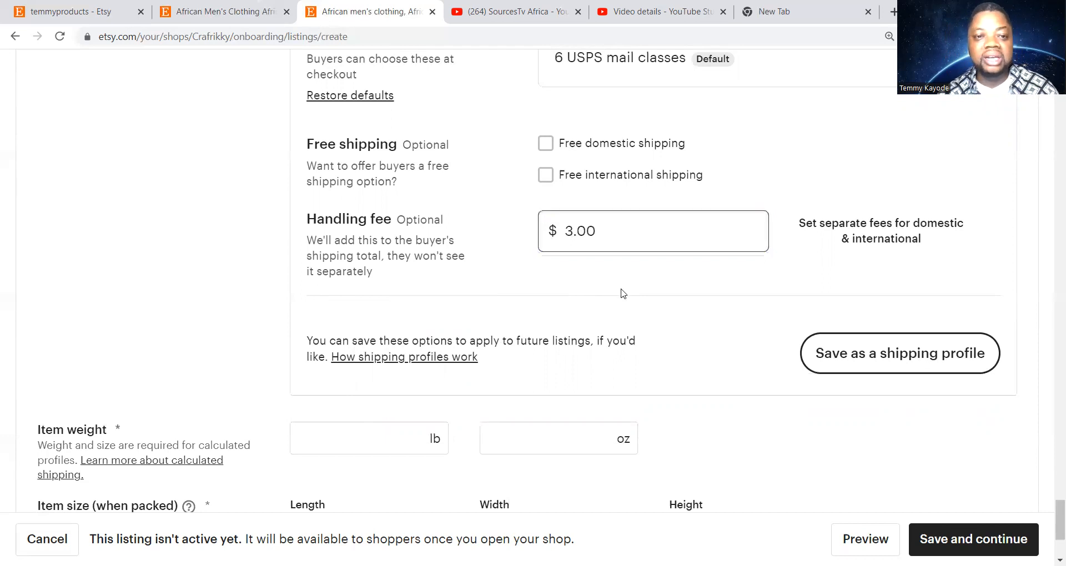
{"action": "left_click", "coordinate": [629, 236]}
{"action": "key", "text": "BackSpace"}
{"action": "key", "text": "BackSpace"}
{"action": "key", "text": "BackSpace"}
{"action": "key", "text": "BackSpace"}
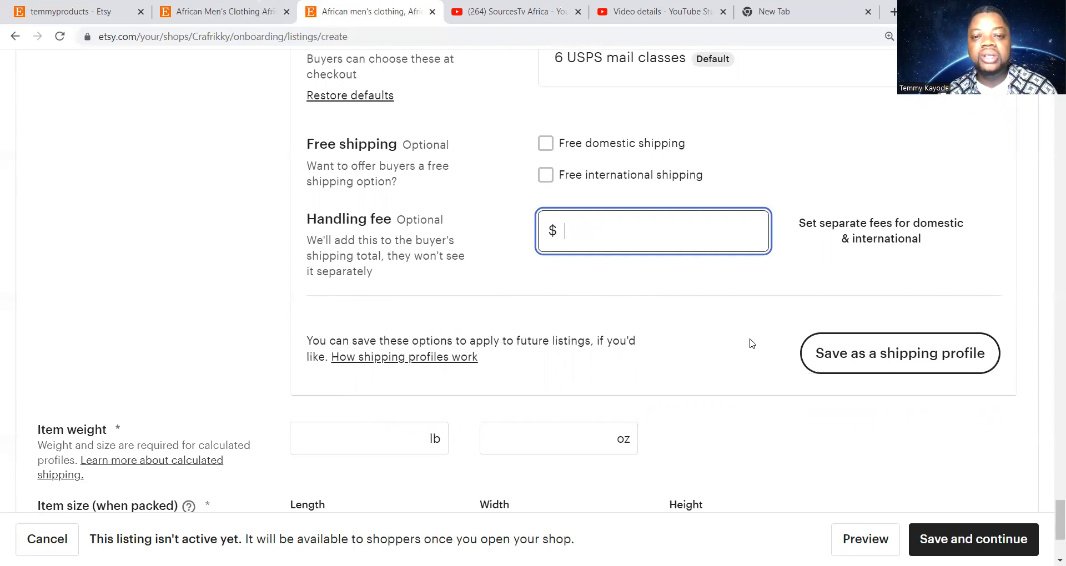
{"action": "left_click", "coordinate": [715, 288]}
Set the item weight to 4 lb 5 oz
{"action": "scroll", "coordinate": [714, 288], "scroll_direction": "down", "scroll_amount": 1}
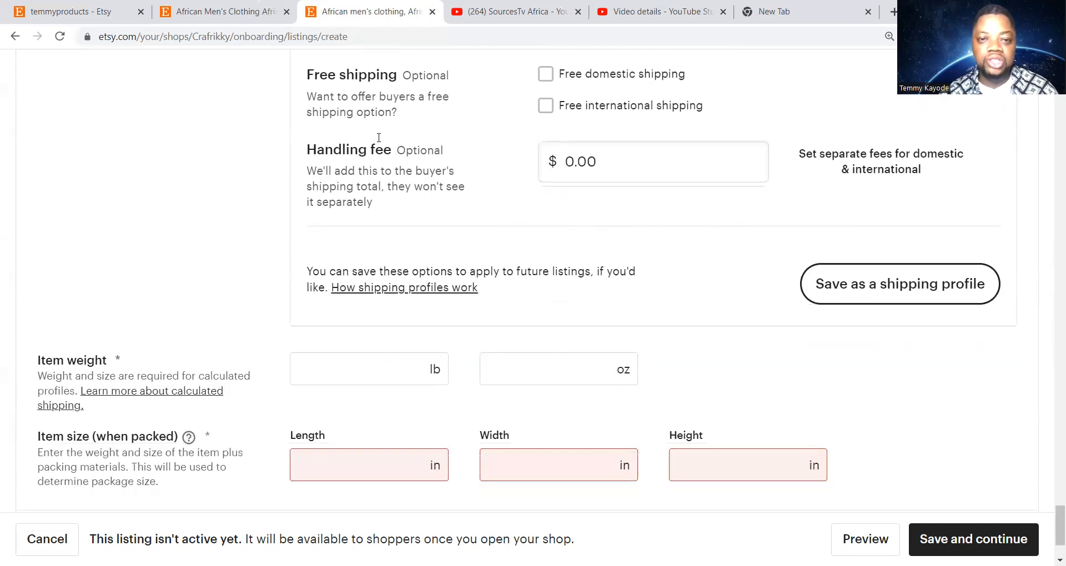
{"action": "scroll", "coordinate": [465, 236], "scroll_direction": "down", "scroll_amount": 2}
{"action": "left_click", "coordinate": [386, 250]}
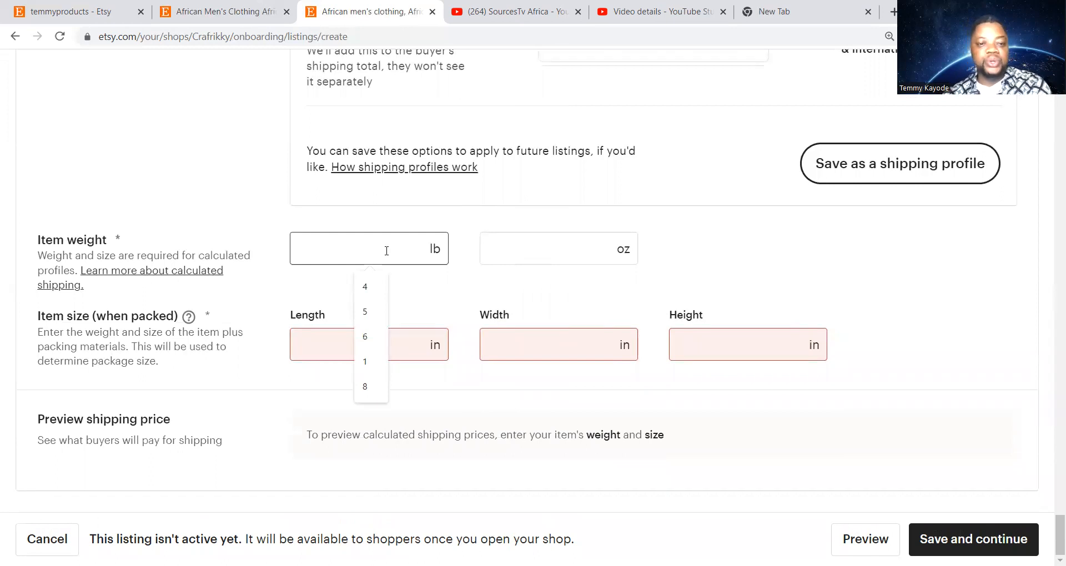
{"action": "left_click", "coordinate": [382, 287]}
{"action": "left_click", "coordinate": [527, 246]}
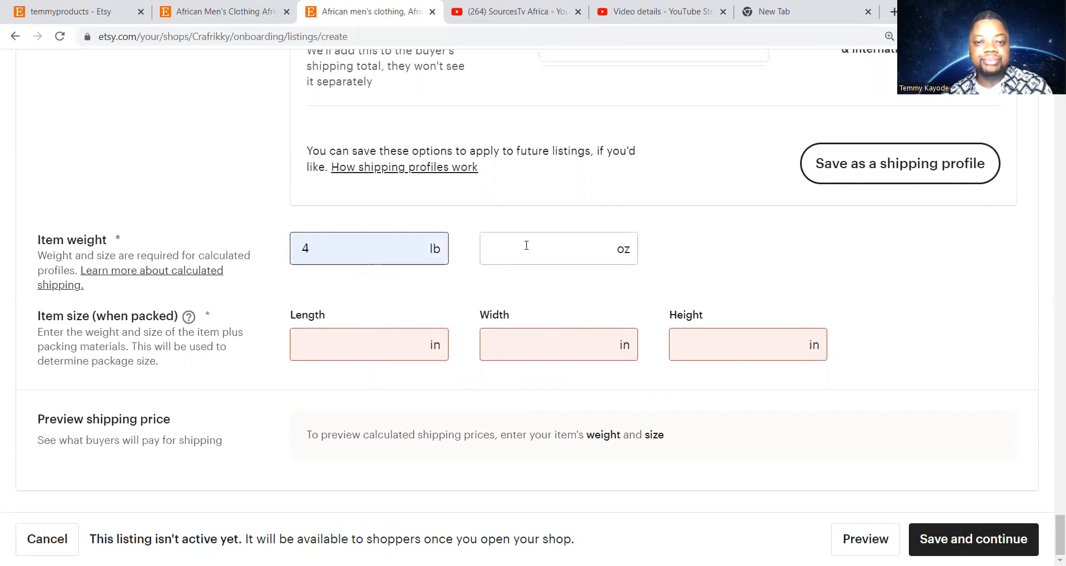
{"action": "type", "text": "5"}
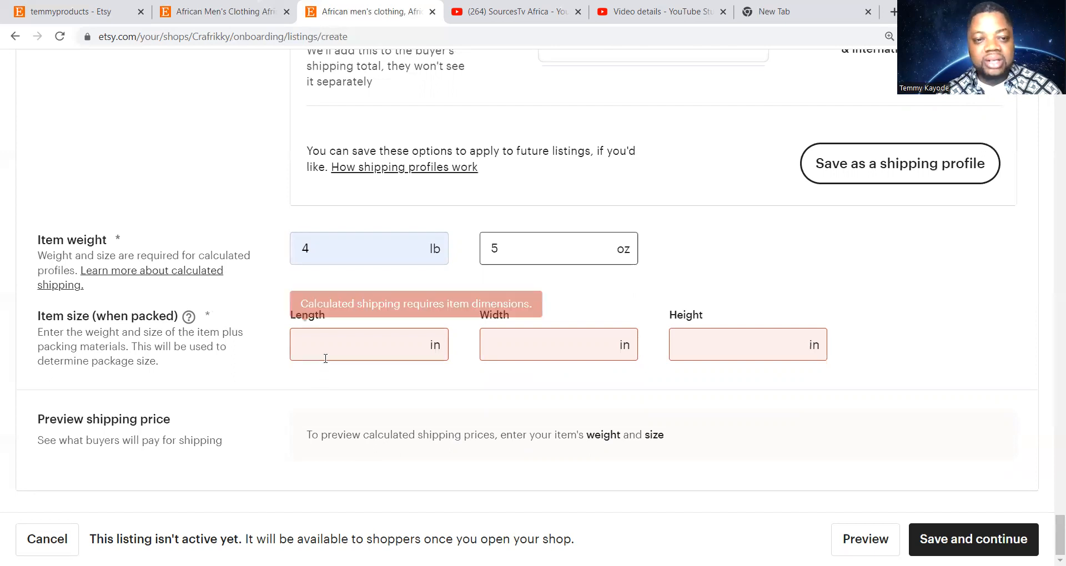
Set the package size to 12 × 11 × 5 inches
{"action": "left_click", "coordinate": [328, 354]}
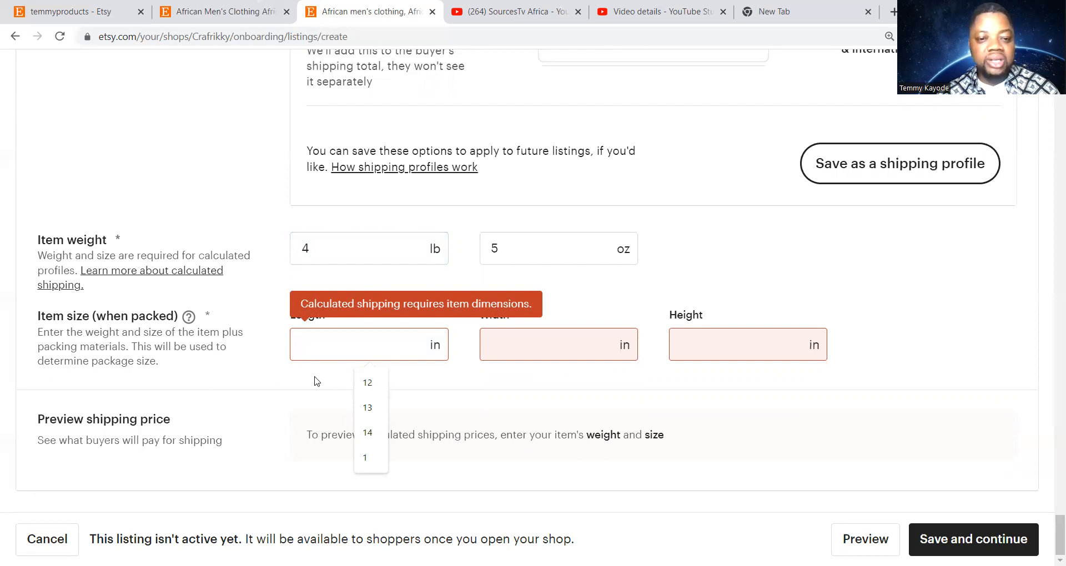
{"action": "left_click", "coordinate": [362, 384]}
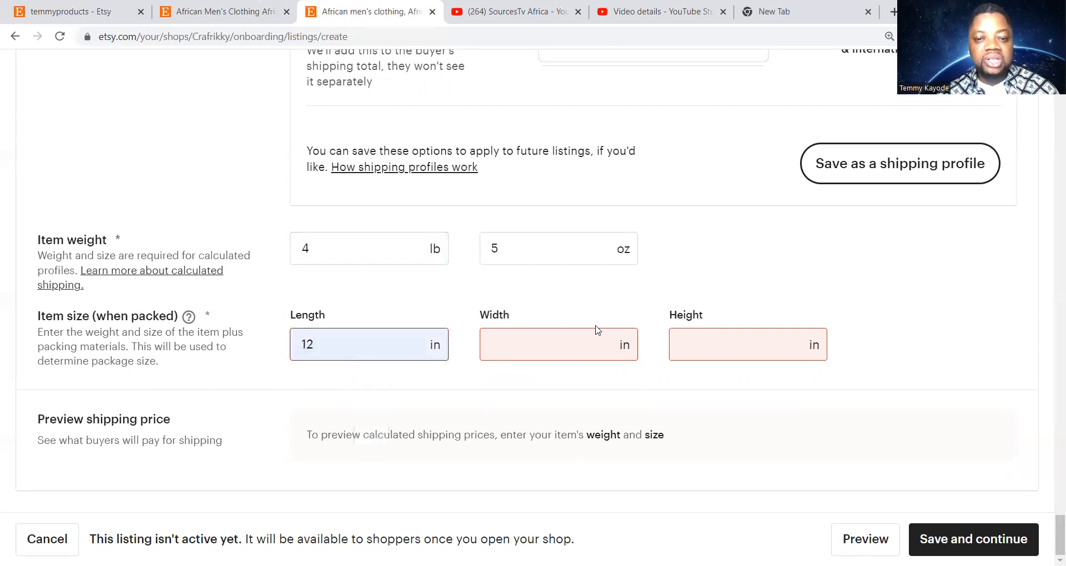
{"action": "left_click", "coordinate": [581, 341]}
{"action": "left_click", "coordinate": [573, 382]}
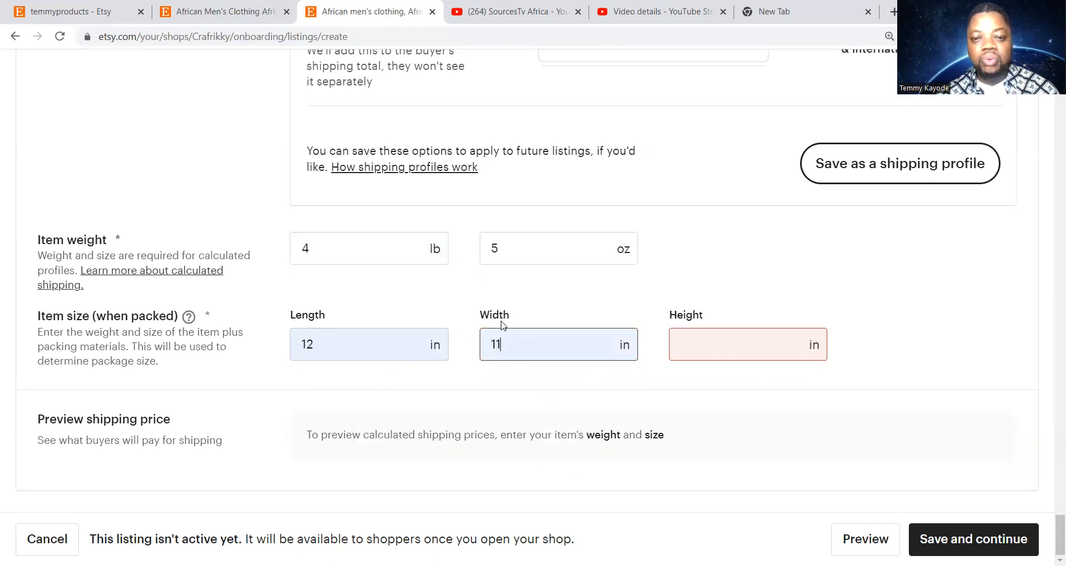
{"action": "left_click", "coordinate": [689, 345]}
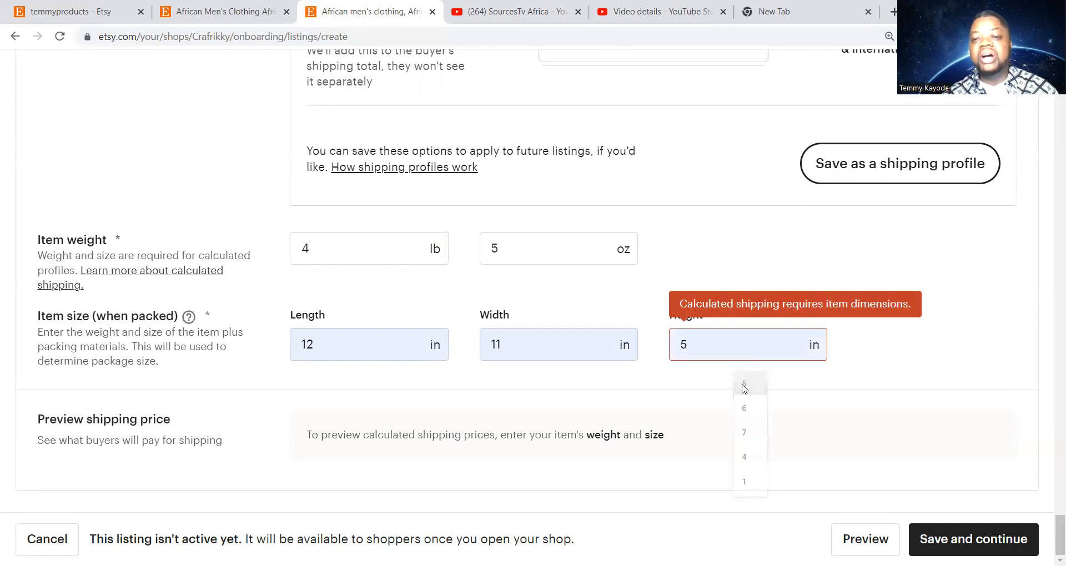
{"action": "left_click", "coordinate": [744, 383]}
{"action": "scroll", "coordinate": [472, 293], "scroll_direction": "down", "scroll_amount": 1}
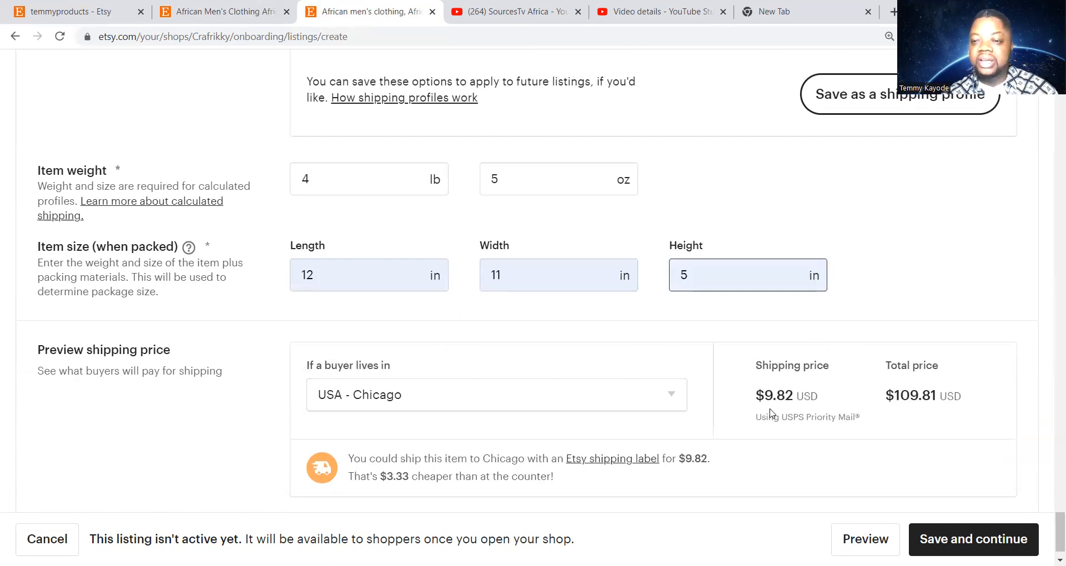
Scroll through the shipping section to review the 4 lb 5 oz, 12 × 11 × 5 in package
{"action": "left_click_drag", "start_coordinate": [1051, 522], "coordinate": [1013, 535]}
{"action": "scroll", "coordinate": [986, 155], "scroll_direction": "up", "scroll_amount": 1}
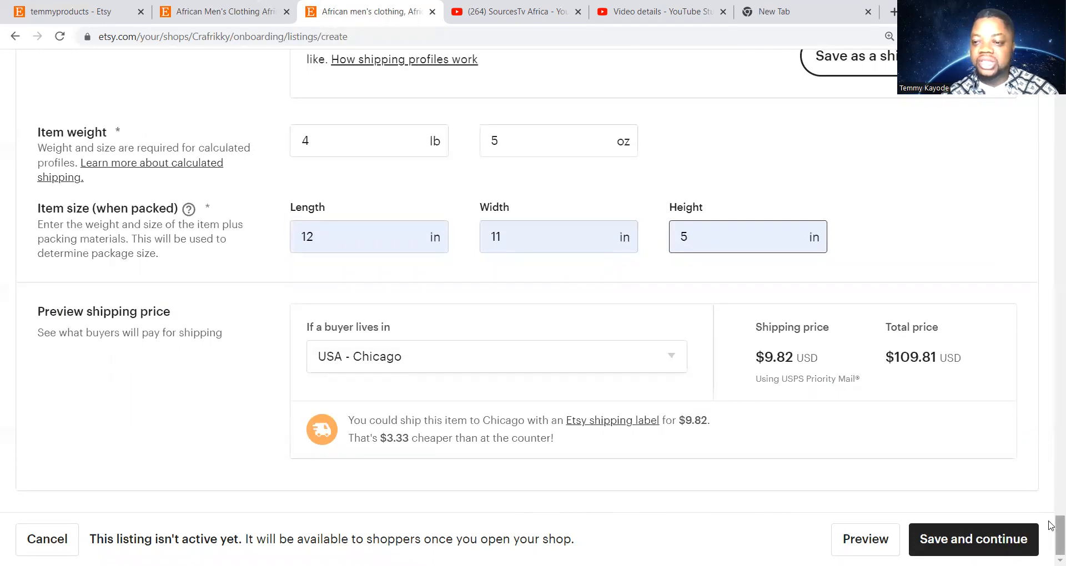
{"action": "scroll", "coordinate": [1051, 517], "scroll_direction": "up", "scroll_amount": 2}
{"action": "left_click_drag", "start_coordinate": [1051, 518], "coordinate": [1051, 472]}
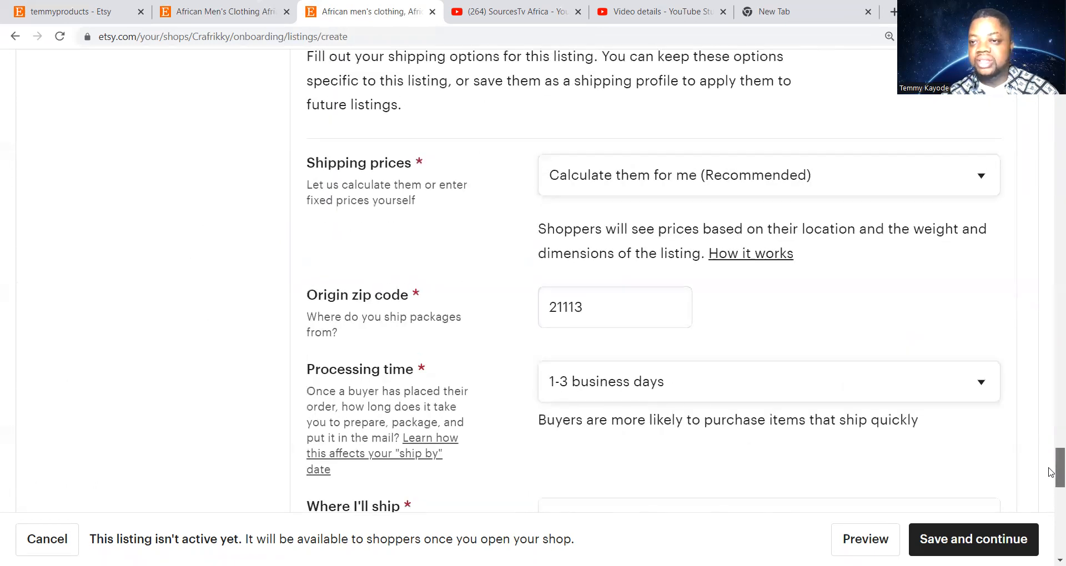
{"action": "left_click_drag", "start_coordinate": [1051, 473], "coordinate": [1051, 541]}
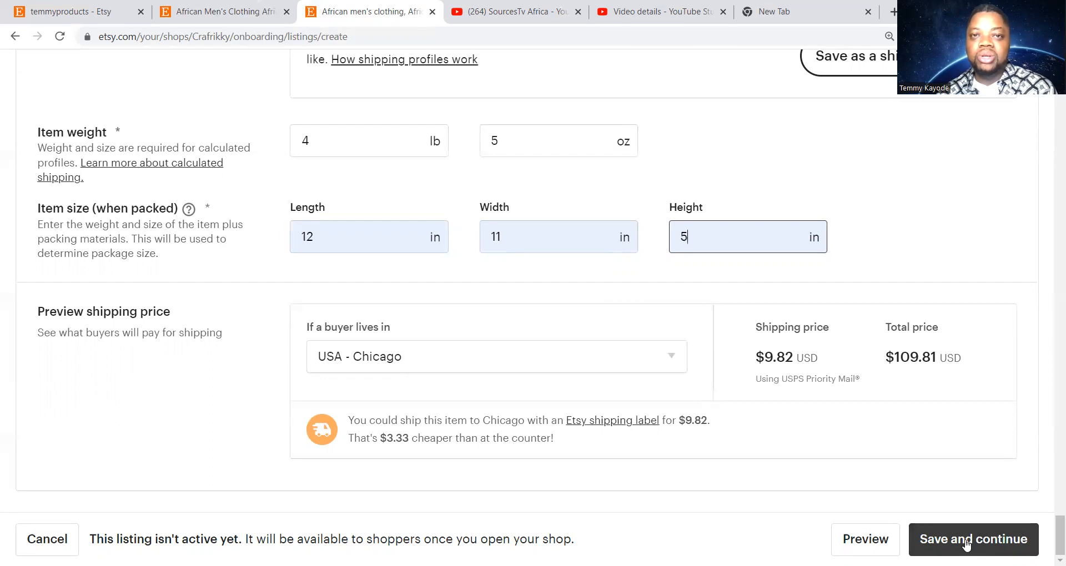
Save the listing and browse the 'Great job on your first listing!' page
{"action": "left_click", "coordinate": [965, 543]}
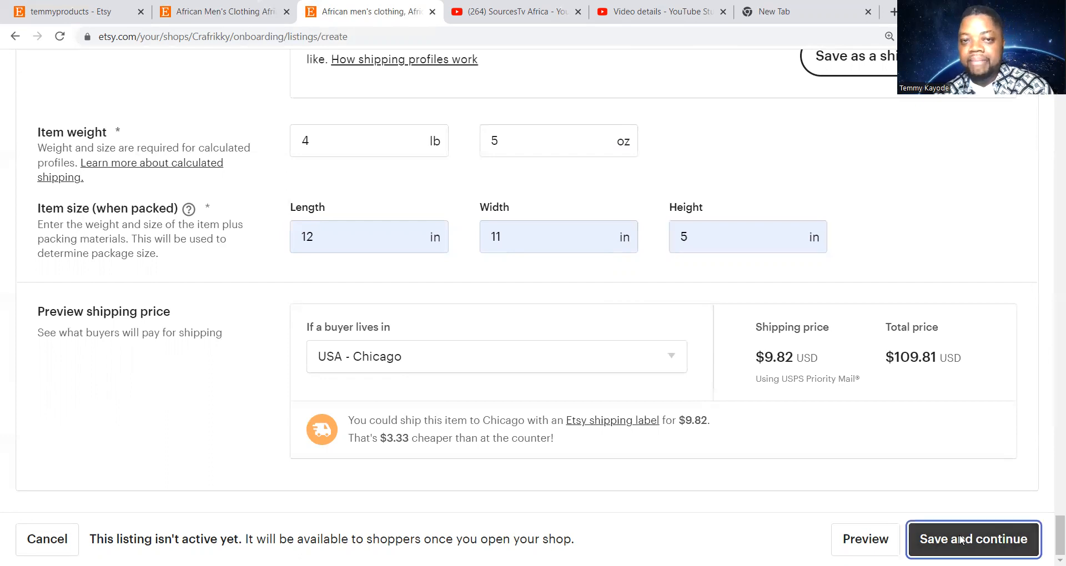
{"action": "left_click", "coordinate": [949, 529]}
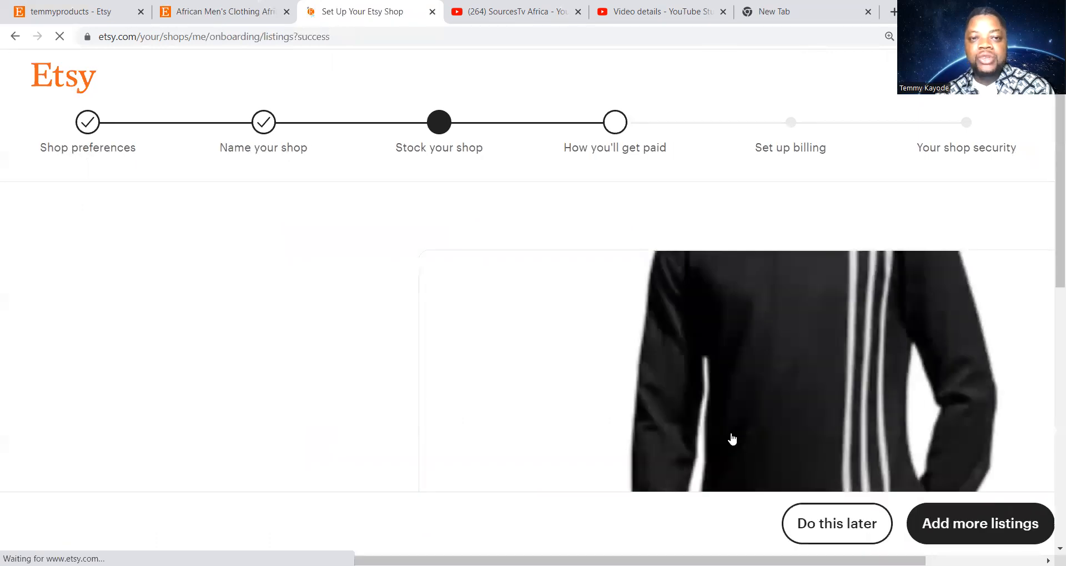
{"action": "scroll", "coordinate": [340, 287], "scroll_direction": "down", "scroll_amount": 5}
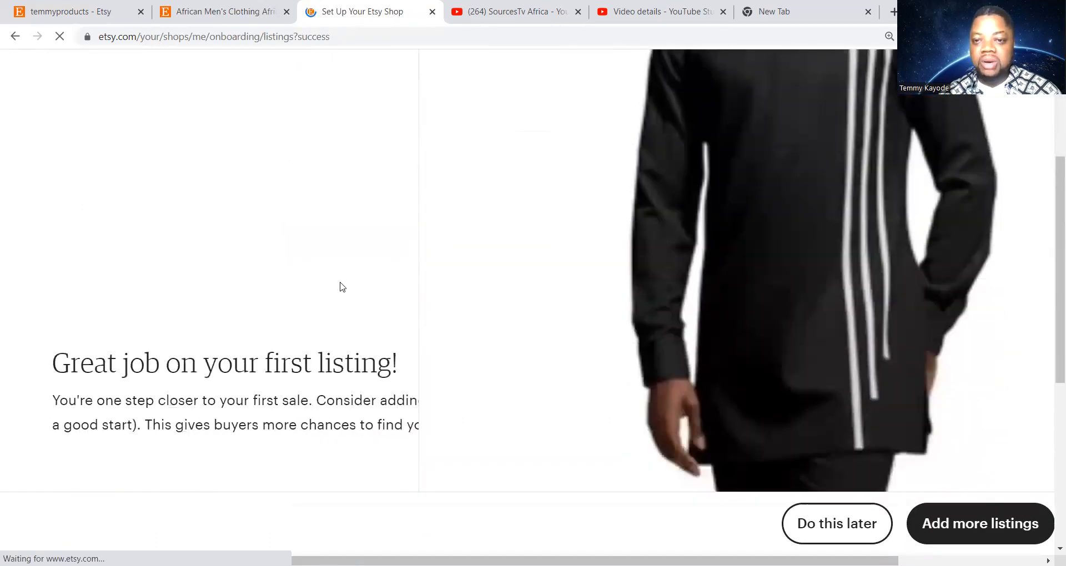
{"action": "scroll", "coordinate": [490, 255], "scroll_direction": "down", "scroll_amount": 6}
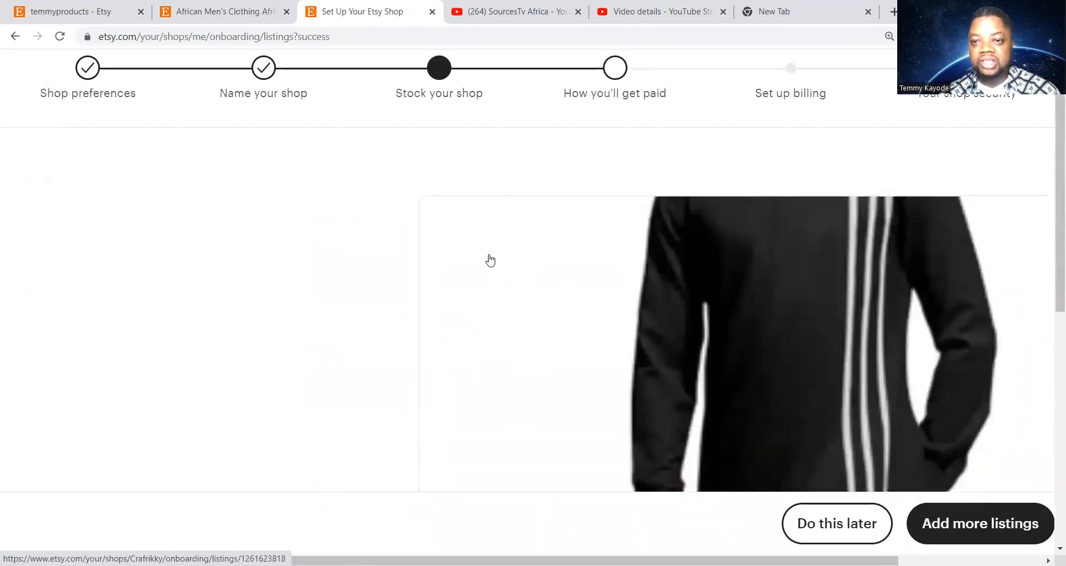
{"action": "scroll", "coordinate": [488, 259], "scroll_direction": "down", "scroll_amount": 3}
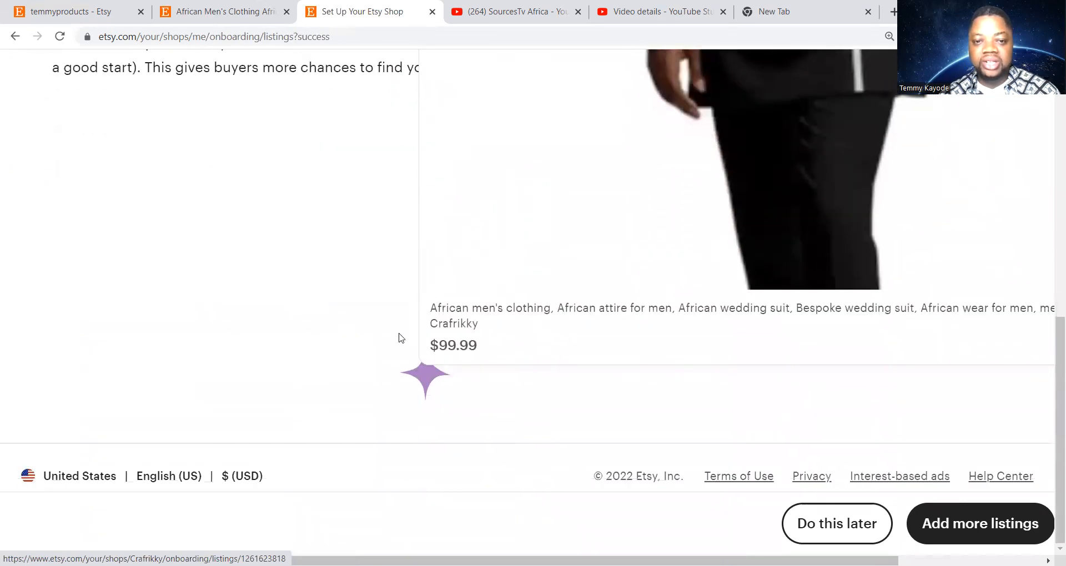
{"action": "scroll", "coordinate": [267, 259], "scroll_direction": "up", "scroll_amount": 9}
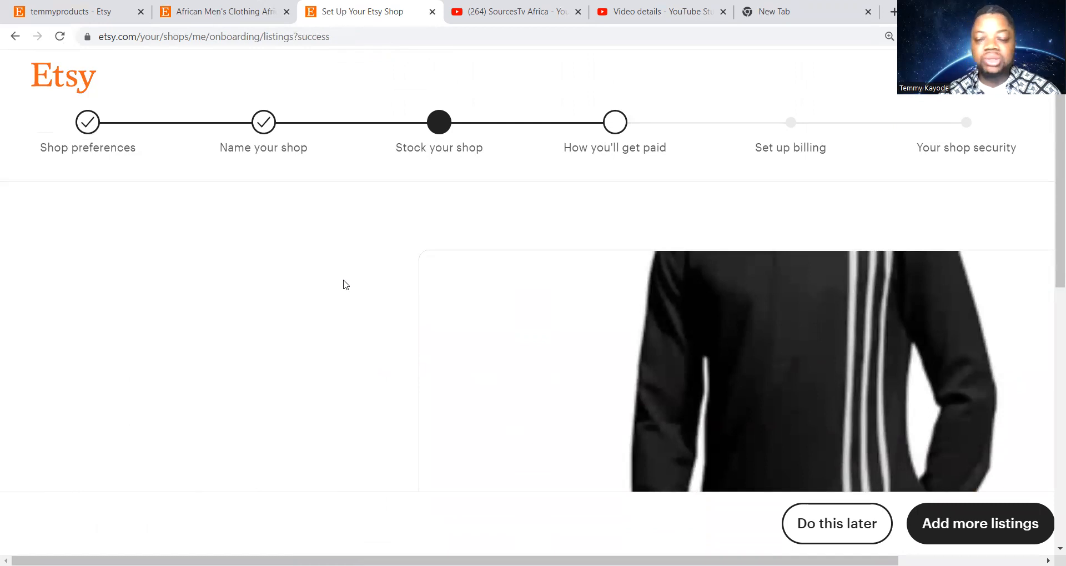
{"action": "scroll", "coordinate": [365, 283], "scroll_direction": "down", "scroll_amount": 1}
{"action": "scroll", "coordinate": [365, 294], "scroll_direction": "down", "scroll_amount": 10}
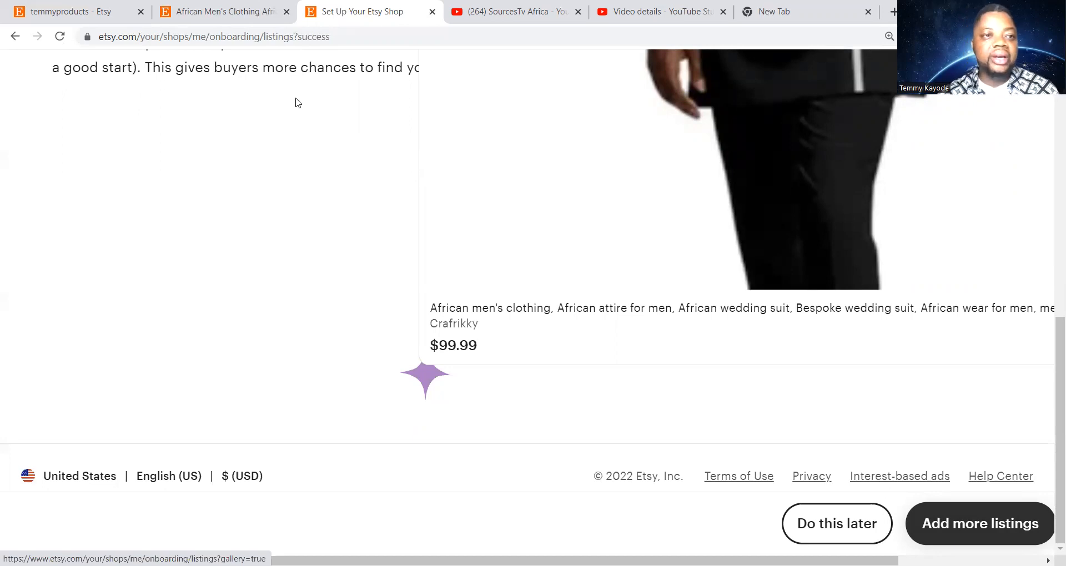
{"action": "left_click", "coordinate": [50, 13]}
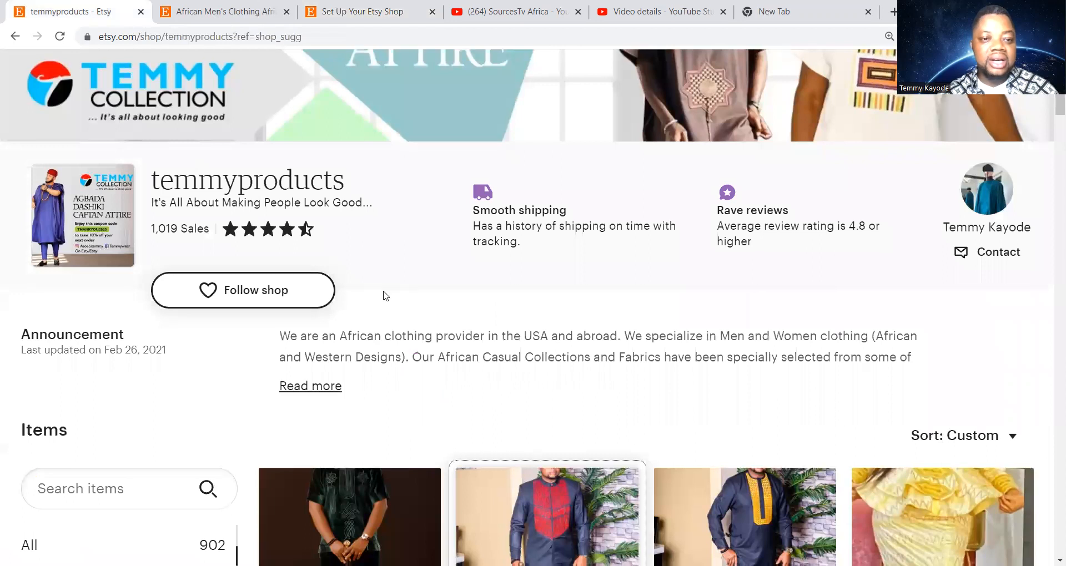
{"action": "scroll", "coordinate": [383, 293], "scroll_direction": "down", "scroll_amount": 3}
{"action": "scroll", "coordinate": [384, 295], "scroll_direction": "down", "scroll_amount": 2}
{"action": "scroll", "coordinate": [206, 216], "scroll_direction": "down", "scroll_amount": 1}
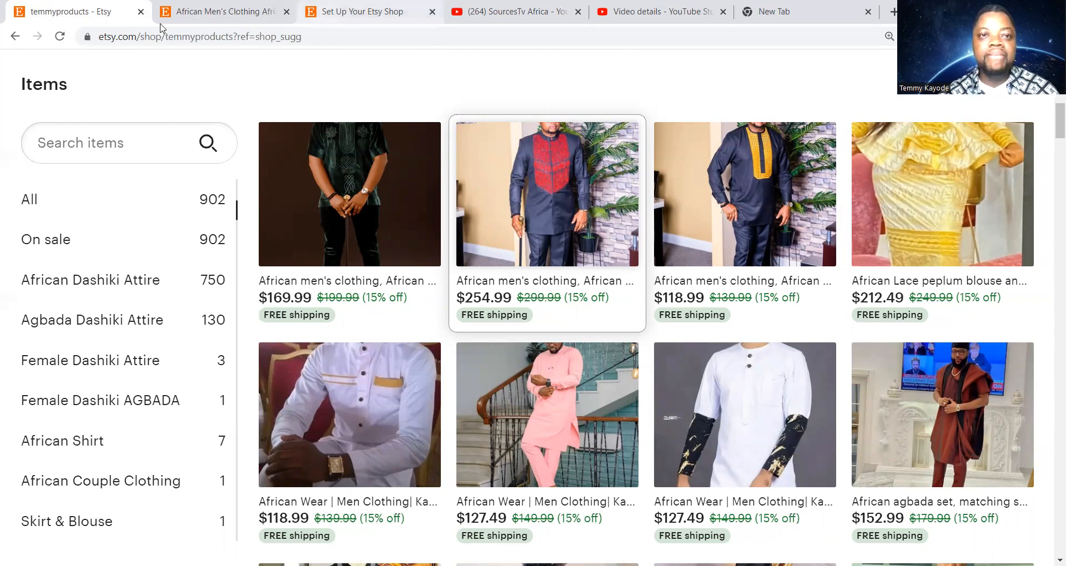
{"action": "left_click", "coordinate": [356, 12]}
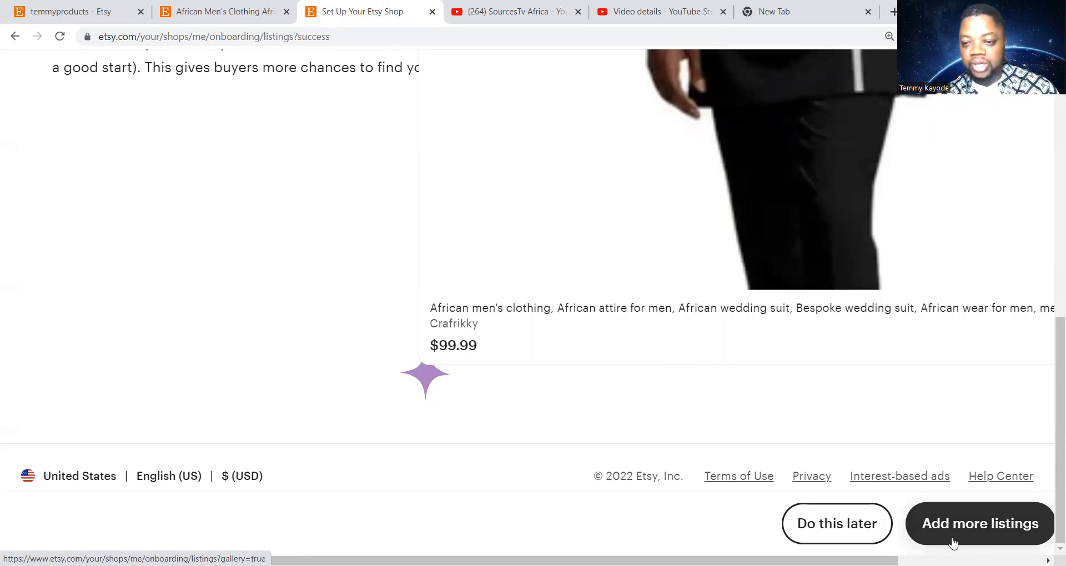
Defer adding more listings and review the 'How you'll get paid' page with Individual seller type
{"action": "left_click", "coordinate": [833, 534]}
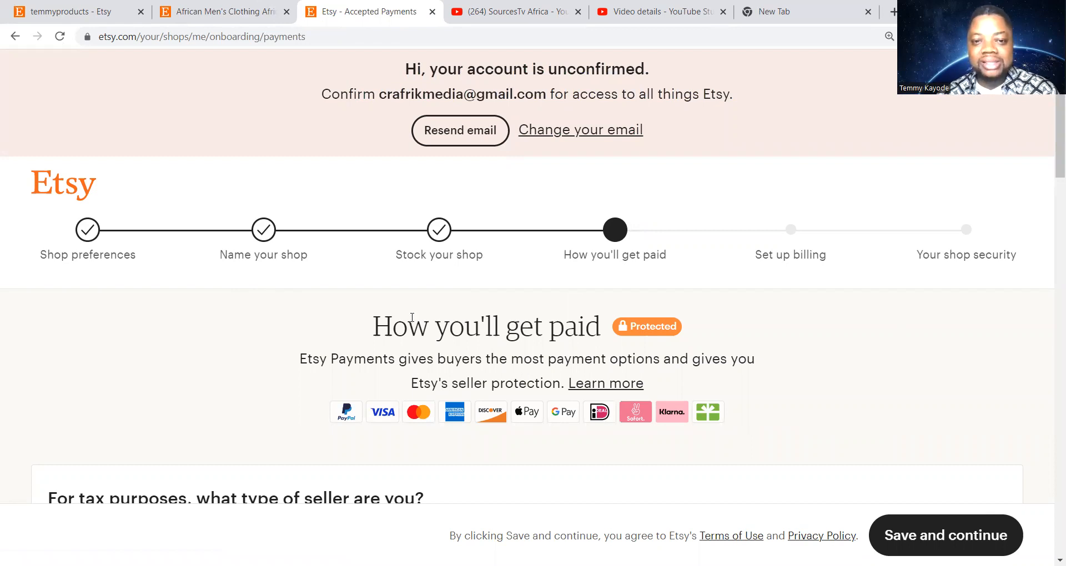
{"action": "scroll", "coordinate": [385, 318], "scroll_direction": "down", "scroll_amount": 5}
{"action": "scroll", "coordinate": [385, 318], "scroll_direction": "up", "scroll_amount": 5}
{"action": "scroll", "coordinate": [388, 315], "scroll_direction": "down", "scroll_amount": 2}
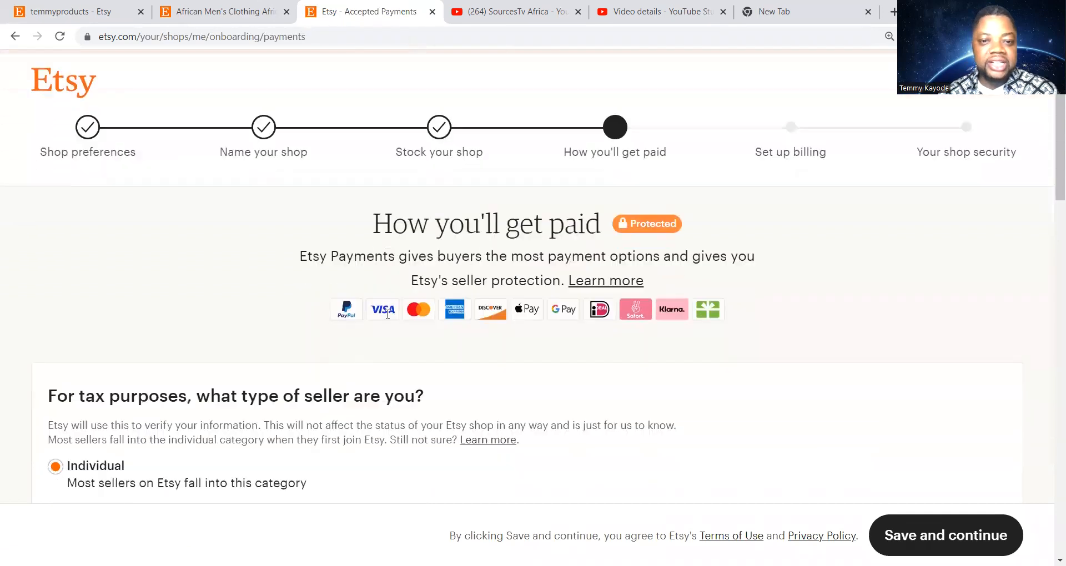
{"action": "scroll", "coordinate": [388, 314], "scroll_direction": "up", "scroll_amount": 1}
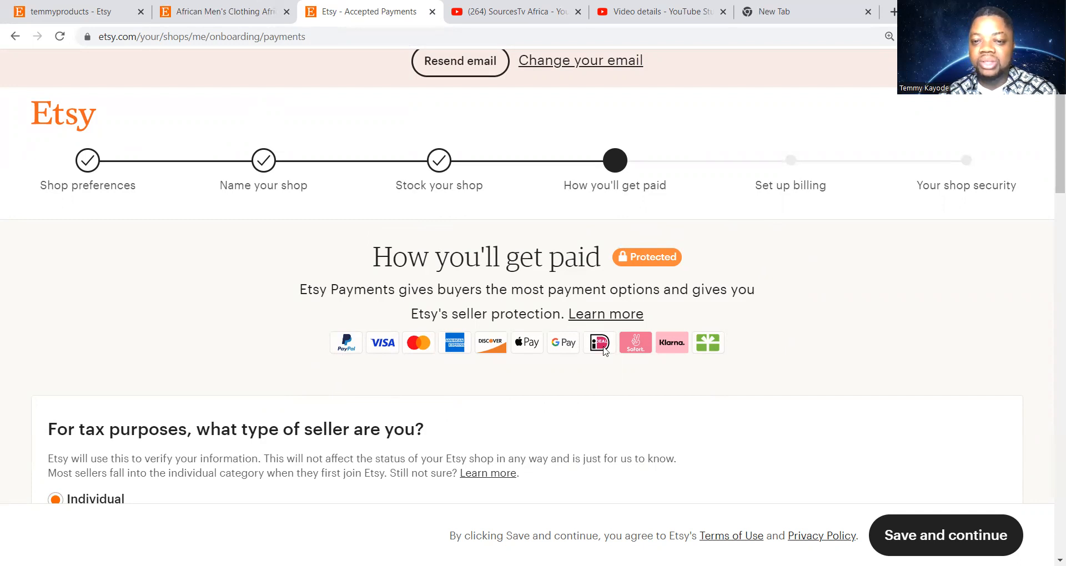
Choose Business as the seller type, revealing the United States legal business address section
{"action": "scroll", "coordinate": [574, 373], "scroll_direction": "down", "scroll_amount": 5}
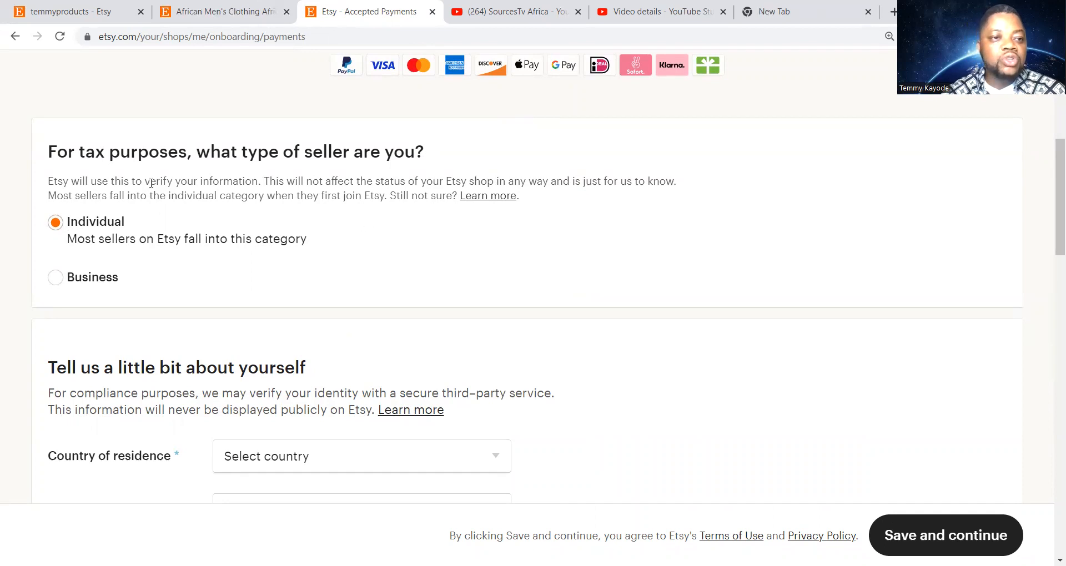
{"action": "scroll", "coordinate": [202, 232], "scroll_direction": "up", "scroll_amount": 1}
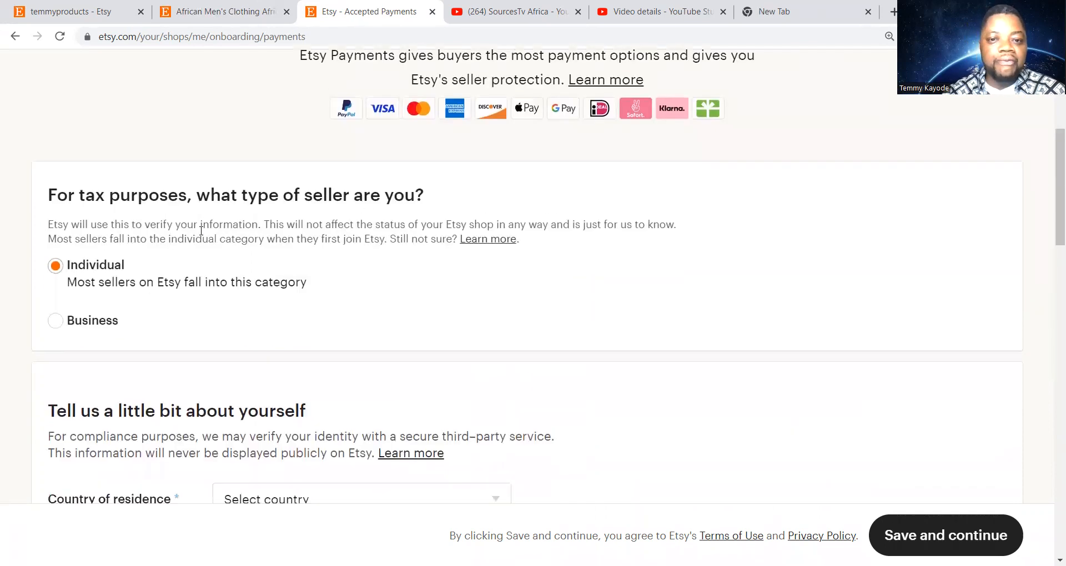
{"action": "scroll", "coordinate": [201, 231], "scroll_direction": "down", "scroll_amount": 1}
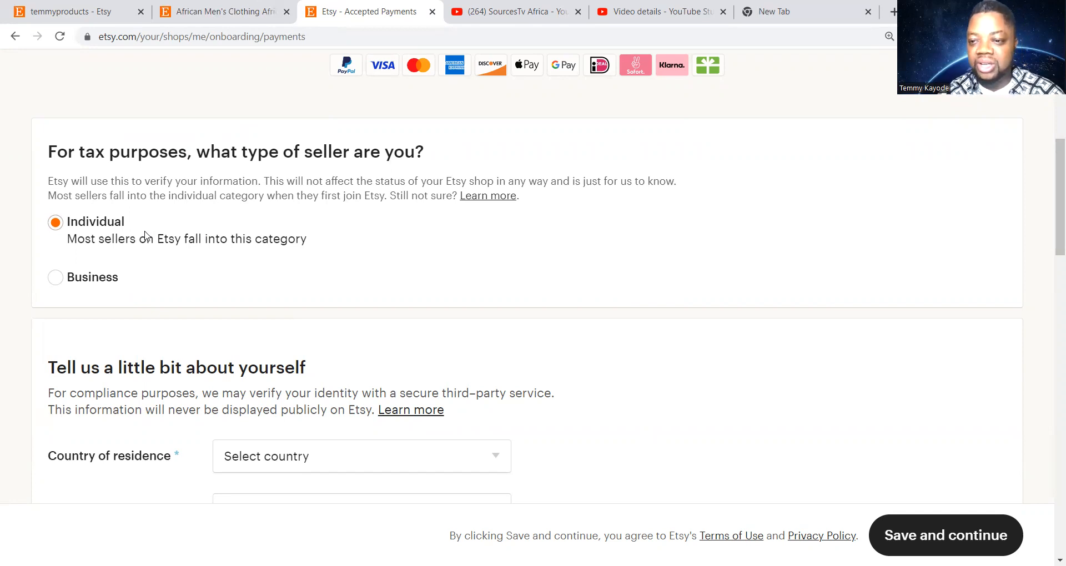
{"action": "left_click", "coordinate": [59, 285]}
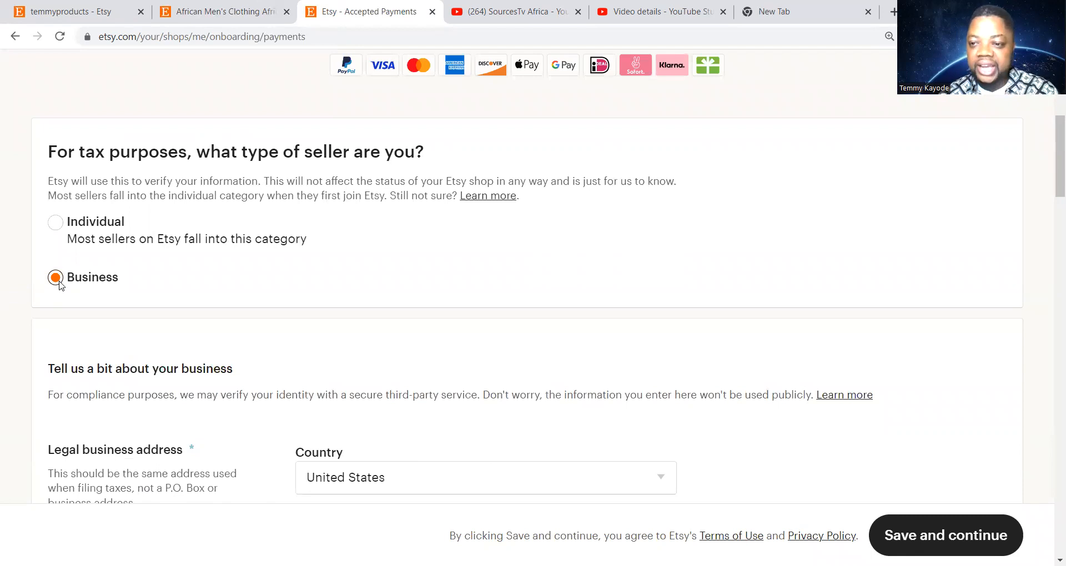
{"action": "scroll", "coordinate": [160, 310], "scroll_direction": "down", "scroll_amount": 5}
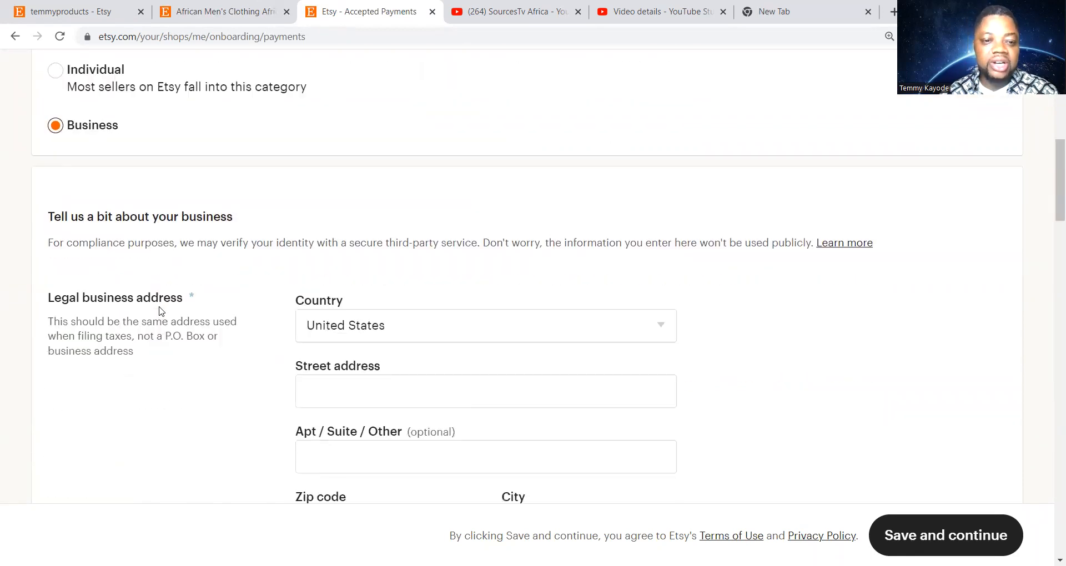
{"action": "scroll", "coordinate": [164, 311], "scroll_direction": "up", "scroll_amount": 5}
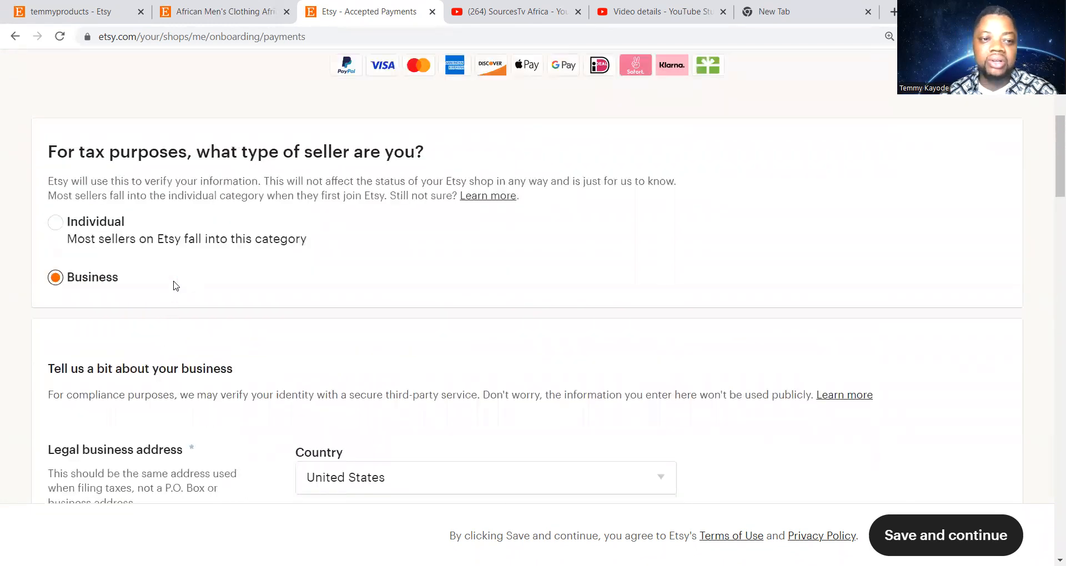
Switch the seller type back to Individual and scroll to the 'Tell us a little bit about yourself' fields
{"action": "left_click", "coordinate": [56, 224]}
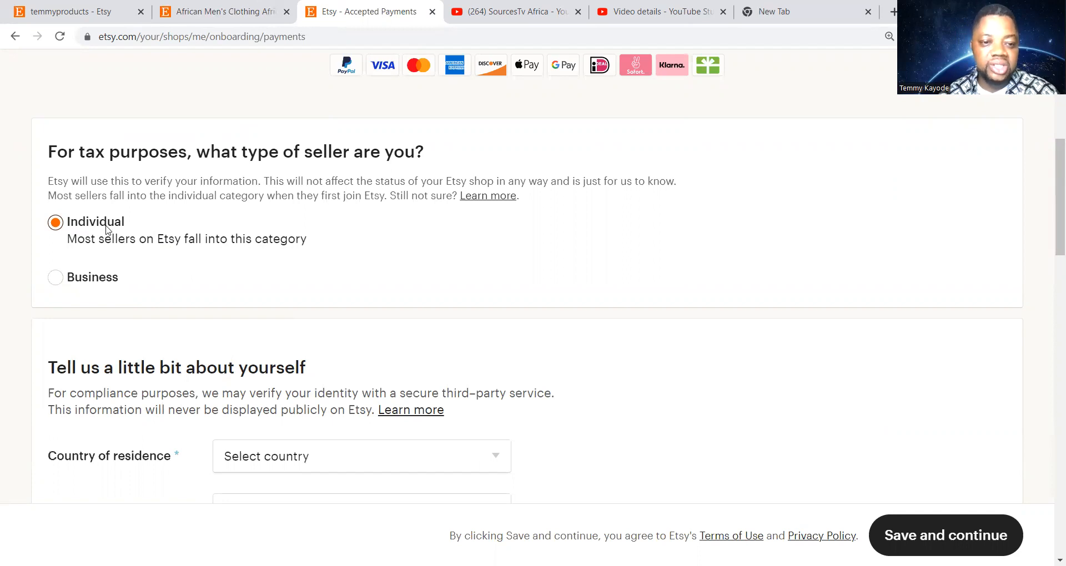
{"action": "scroll", "coordinate": [320, 262], "scroll_direction": "down", "scroll_amount": 4}
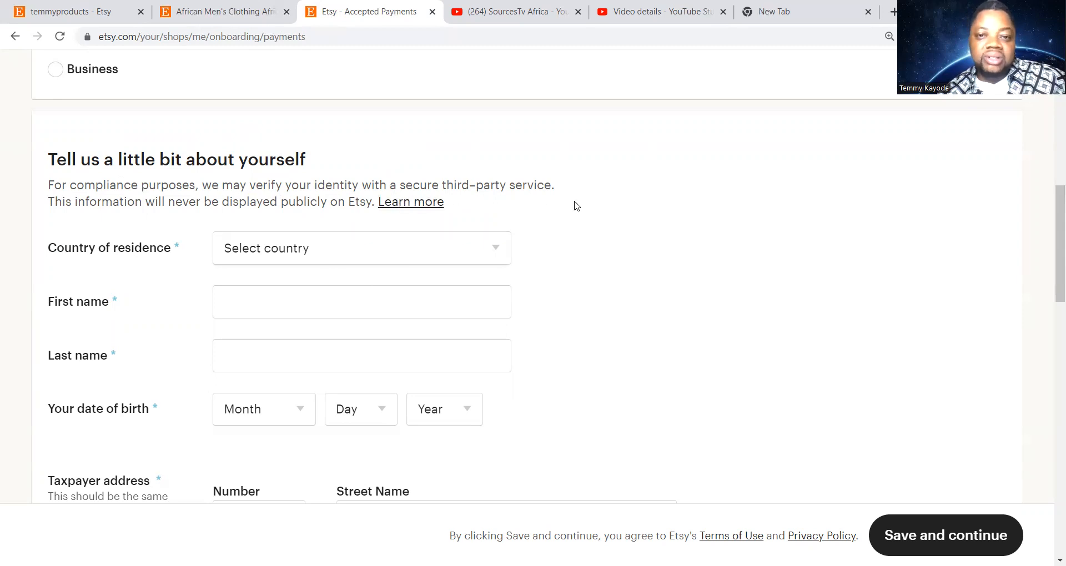
{"action": "scroll", "coordinate": [191, 222], "scroll_direction": "down", "scroll_amount": 1}
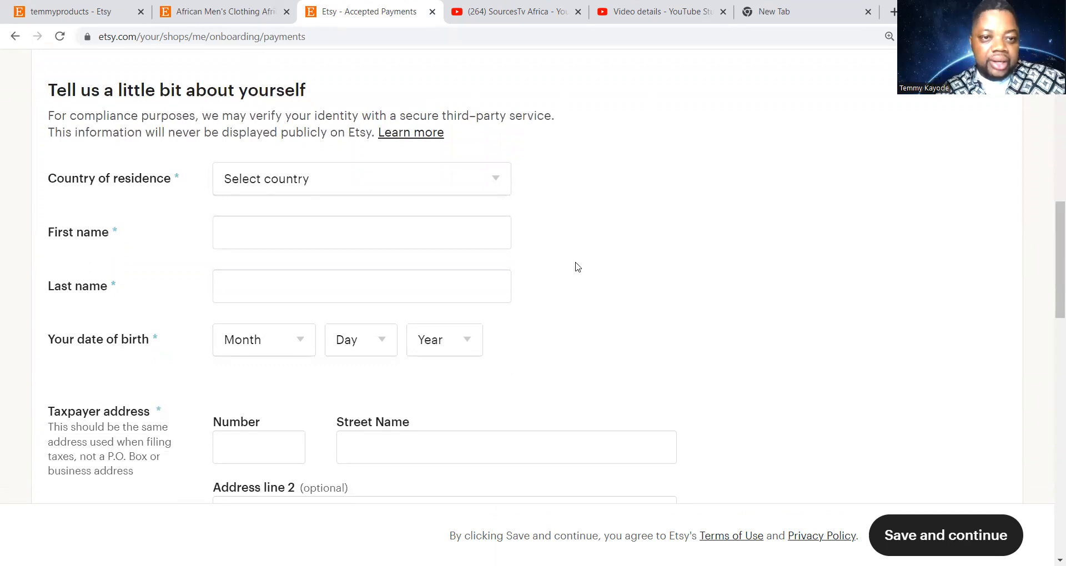
Set the country of residence to United States
{"action": "left_click", "coordinate": [459, 191]}
{"action": "scroll", "coordinate": [390, 309], "scroll_direction": "down", "scroll_amount": 10}
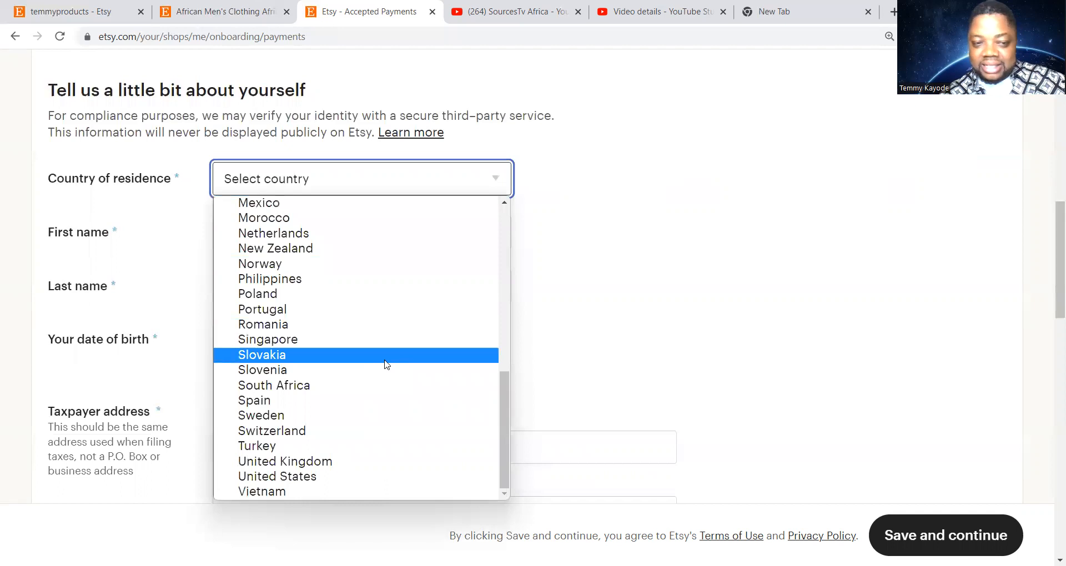
{"action": "scroll", "coordinate": [387, 364], "scroll_direction": "up", "scroll_amount": 10}
{"action": "scroll", "coordinate": [385, 366], "scroll_direction": "down", "scroll_amount": 10}
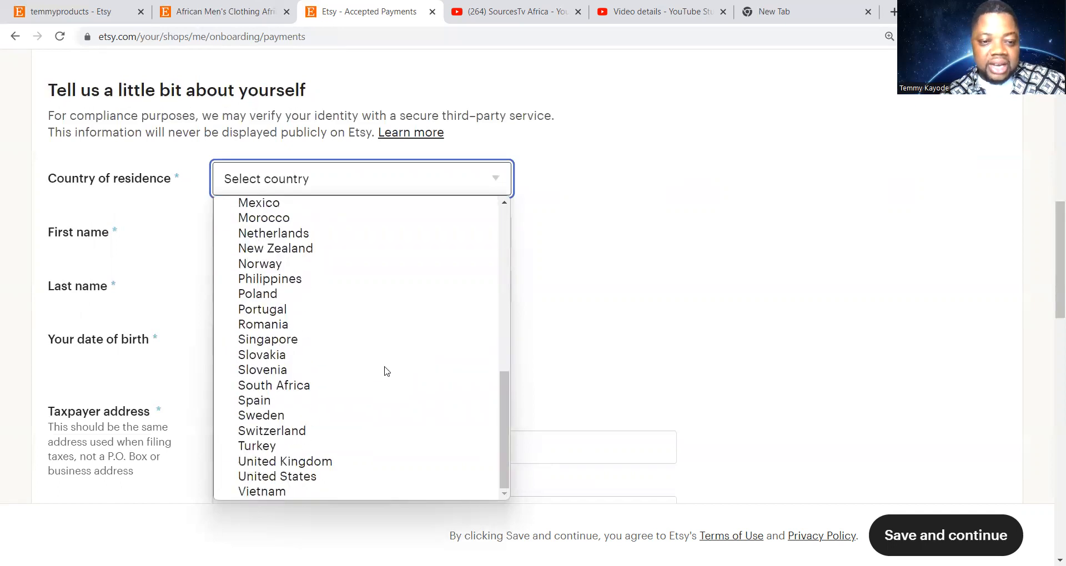
{"action": "left_click", "coordinate": [364, 478]}
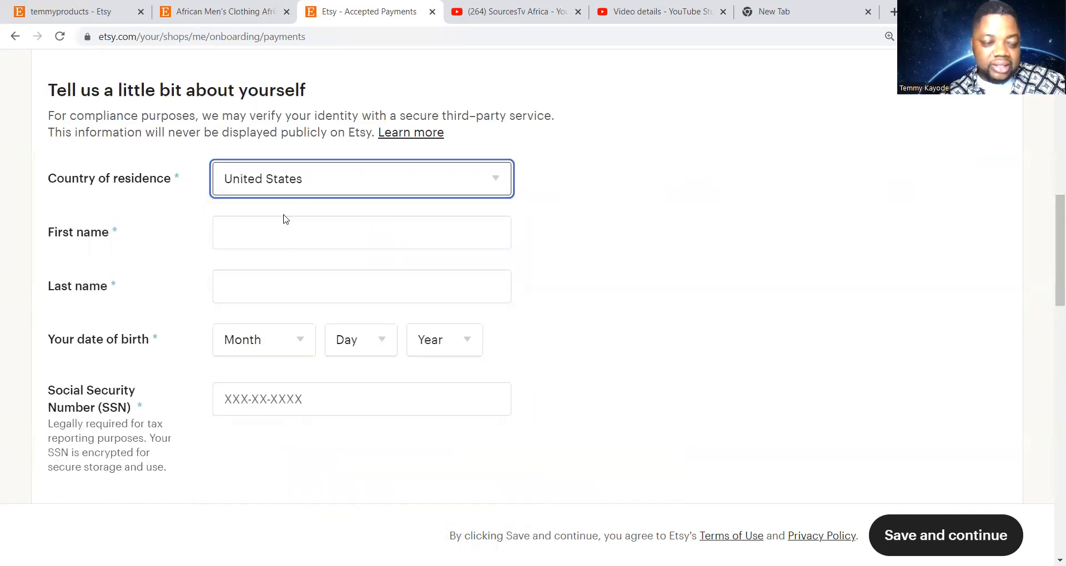
Enter the seller's first and last name and dismiss the autofill suggestions
{"action": "left_click", "coordinate": [265, 240]}
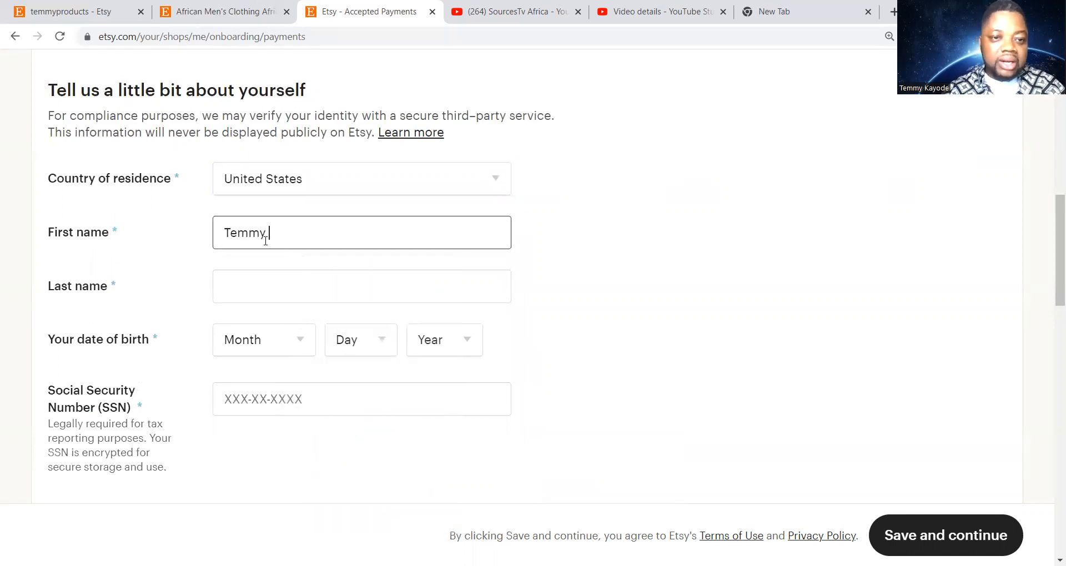
{"action": "left_click", "coordinate": [338, 292]}
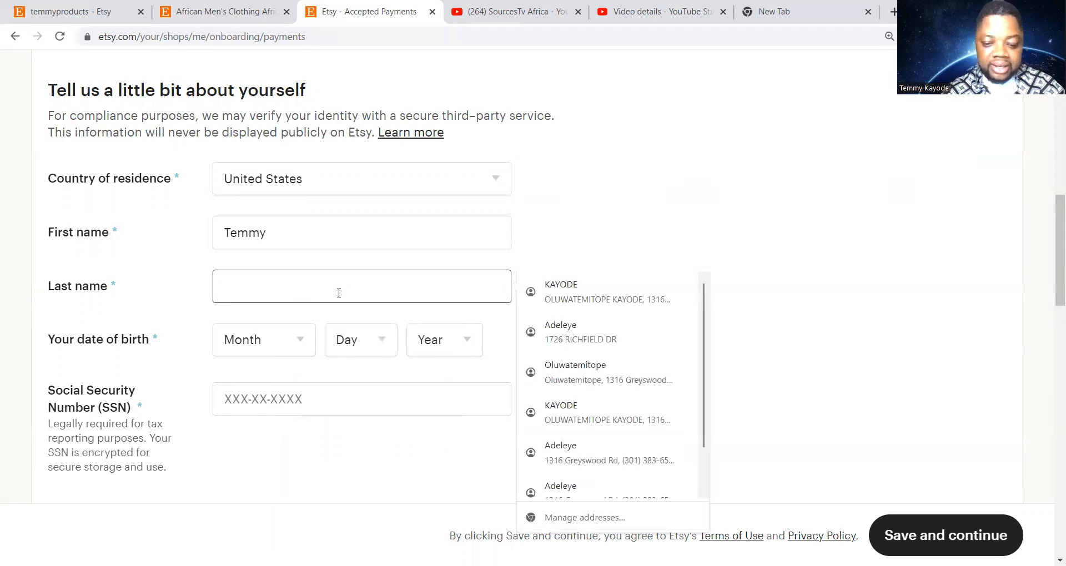
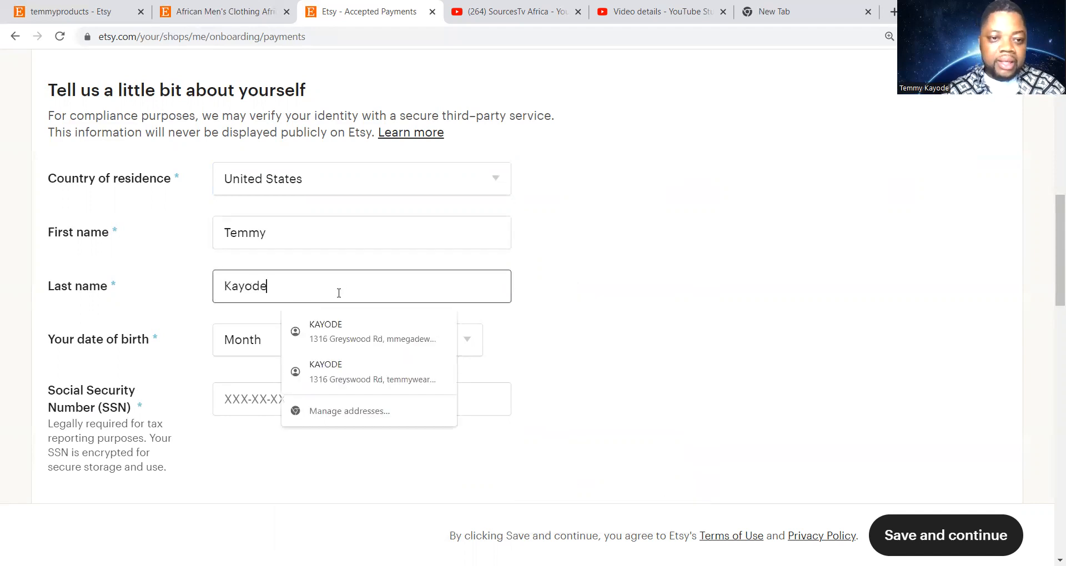
{"action": "left_click", "coordinate": [629, 272]}
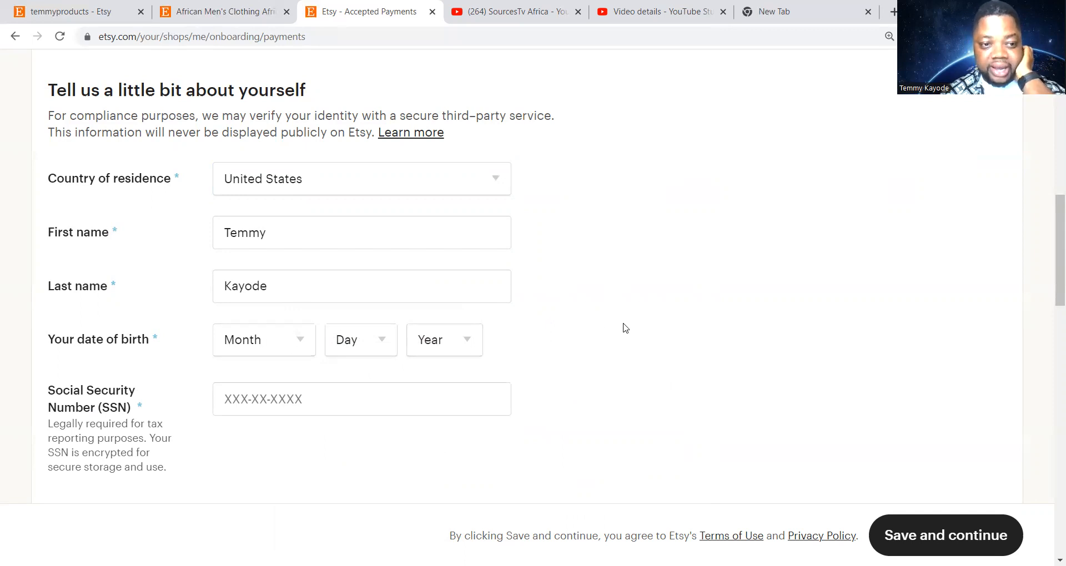
Leave the Social Security number empty and move to the taxpayer address Number field
{"action": "scroll", "coordinate": [624, 327], "scroll_direction": "down", "scroll_amount": 2}
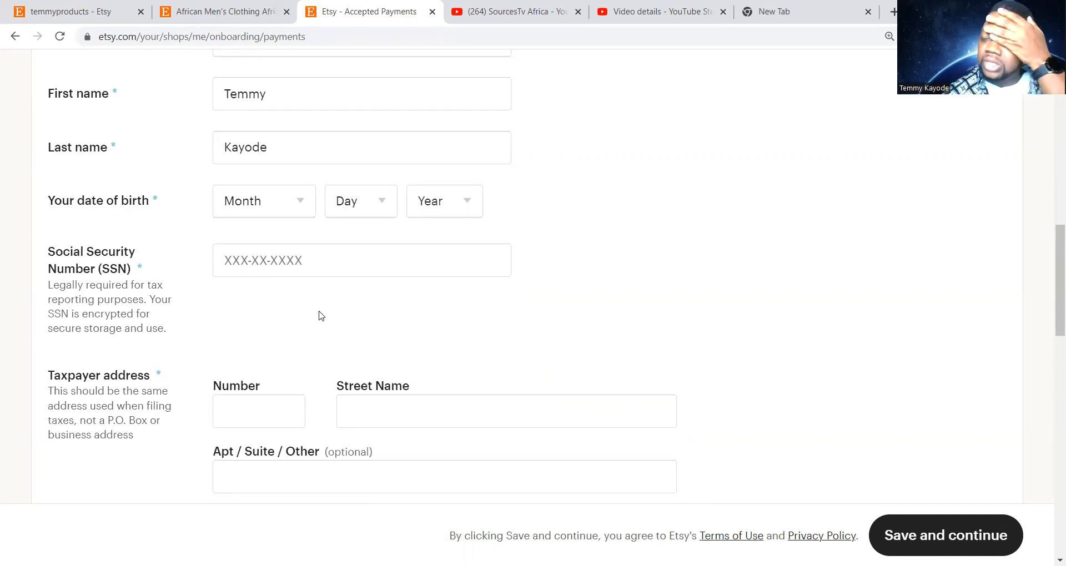
{"action": "left_click", "coordinate": [249, 265]}
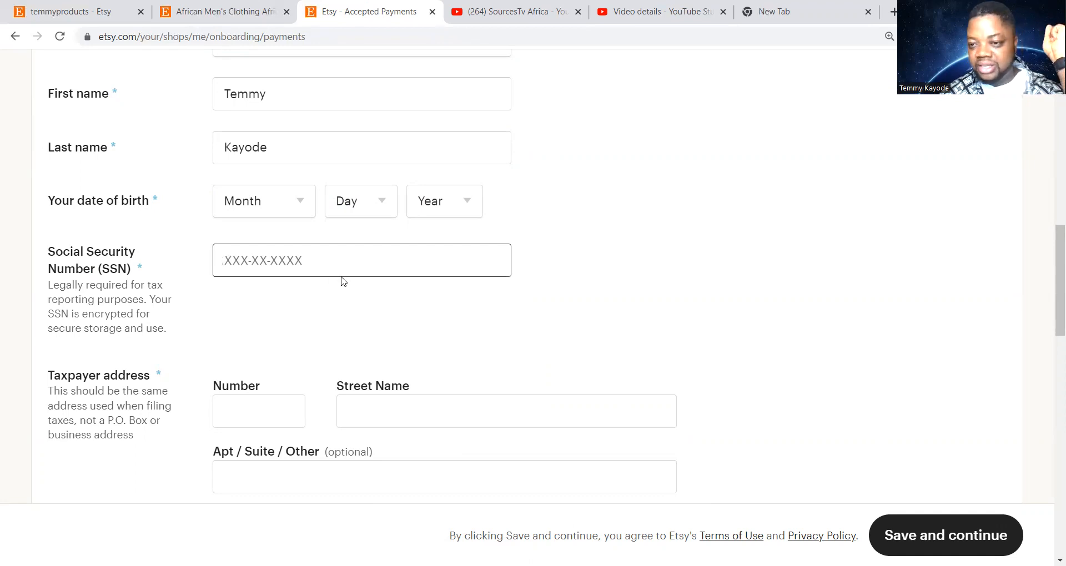
{"action": "scroll", "coordinate": [552, 267], "scroll_direction": "up", "scroll_amount": 5}
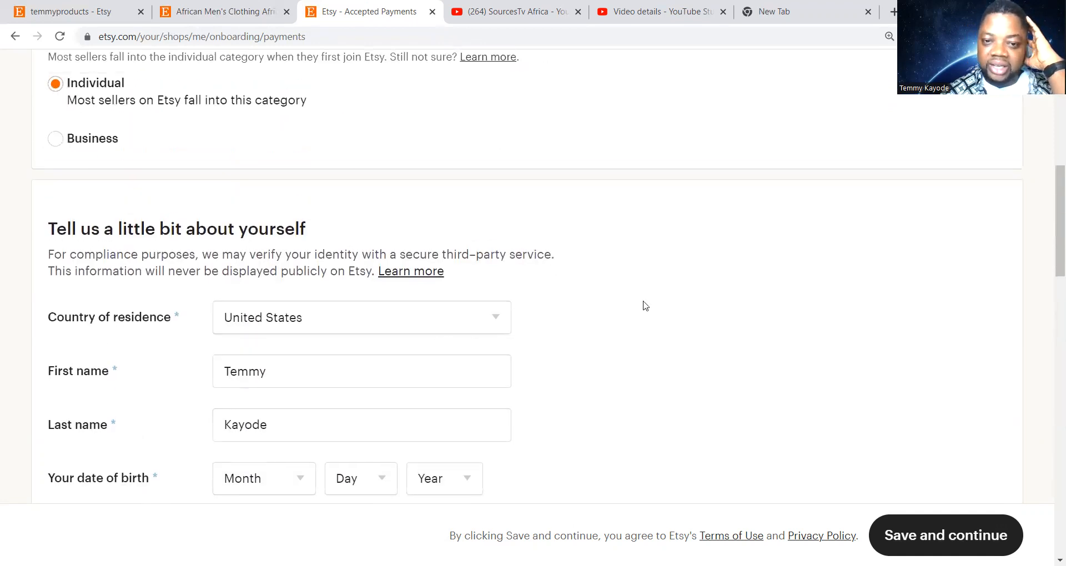
{"action": "scroll", "coordinate": [632, 370], "scroll_direction": "down", "scroll_amount": 6}
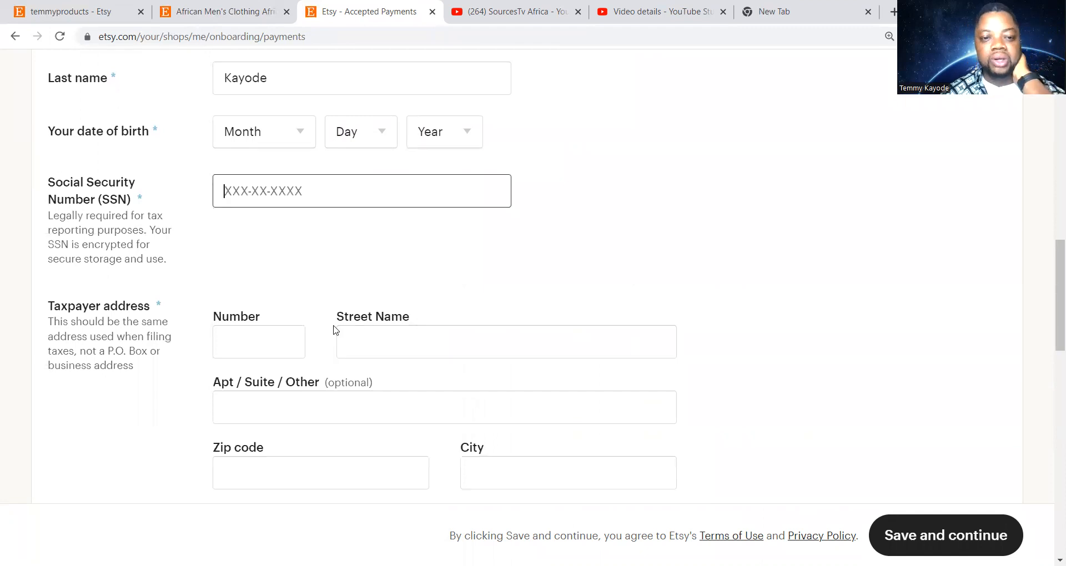
{"action": "scroll", "coordinate": [357, 278], "scroll_direction": "down", "scroll_amount": 2}
{"action": "scroll", "coordinate": [357, 278], "scroll_direction": "down", "scroll_amount": 1}
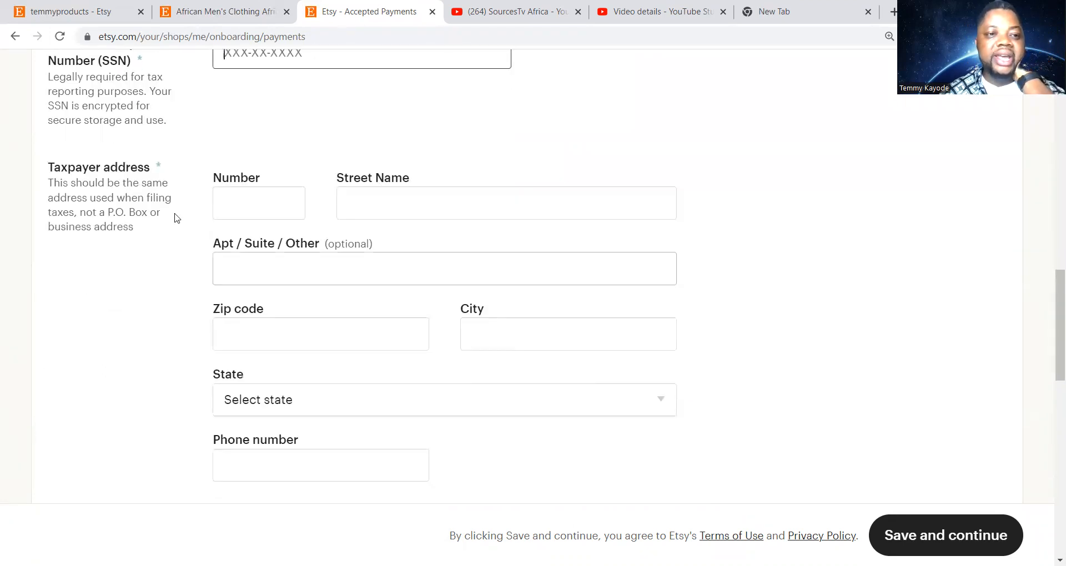
{"action": "left_click", "coordinate": [241, 200]}
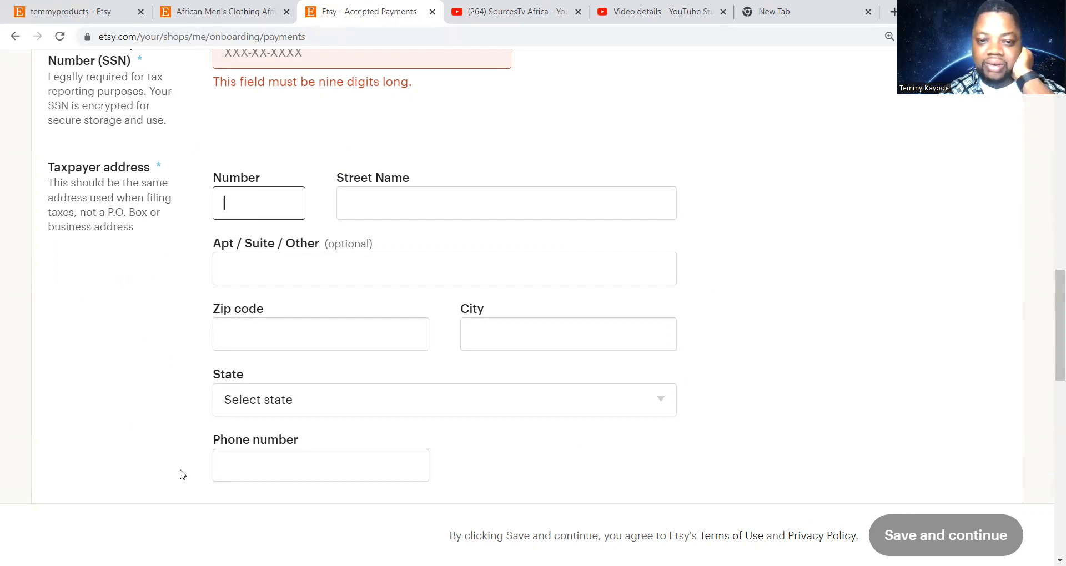
Scroll down to the 'Getting paid on Etsy' section asking where the bank is located
{"action": "scroll", "coordinate": [505, 364], "scroll_direction": "down", "scroll_amount": 5}
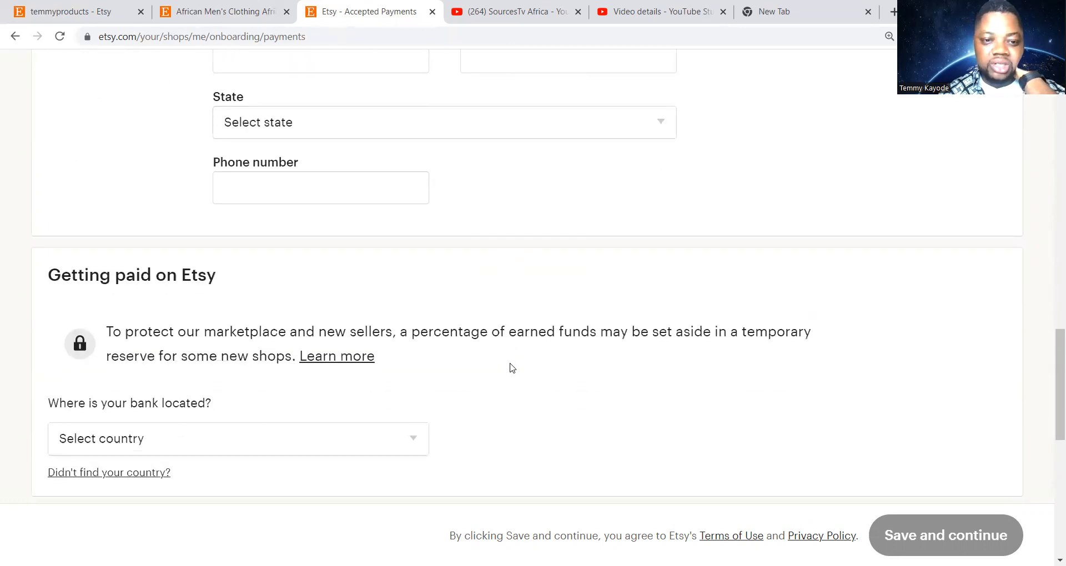
{"action": "scroll", "coordinate": [512, 367], "scroll_direction": "down", "scroll_amount": 1}
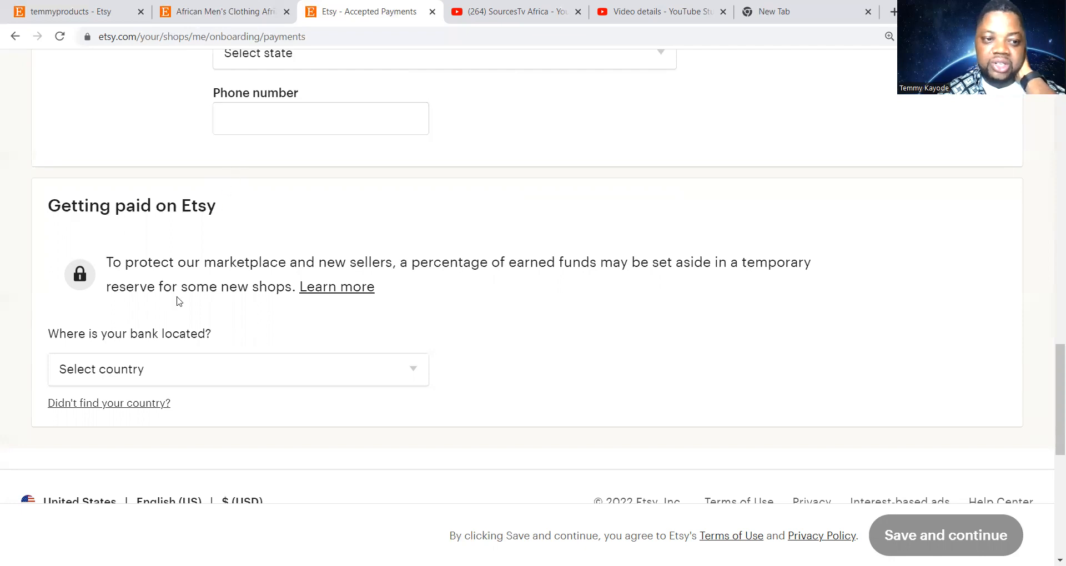
{"action": "scroll", "coordinate": [219, 316], "scroll_direction": "down", "scroll_amount": 1}
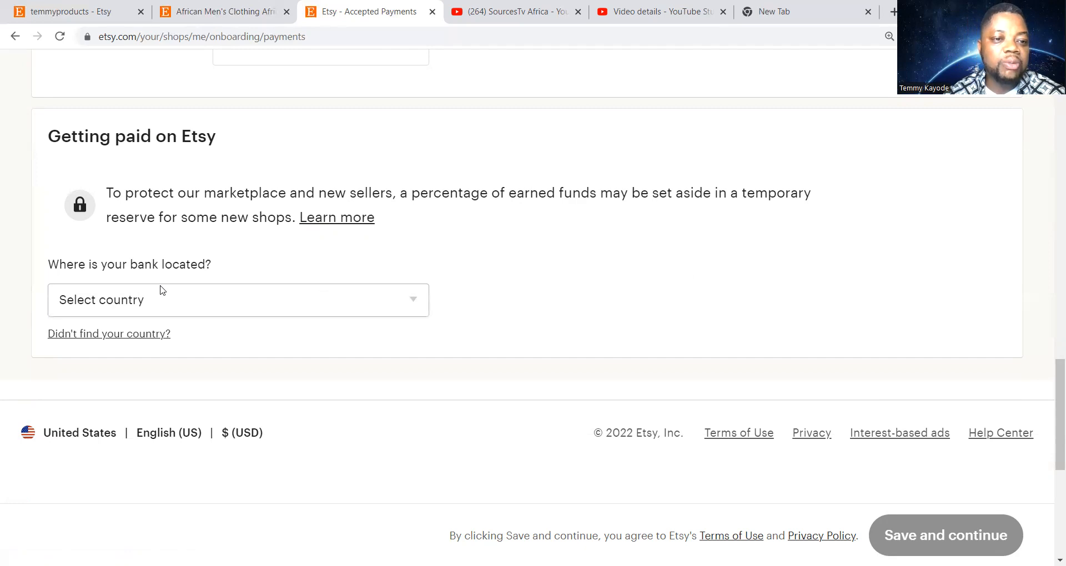
Choose United States as the bank's location to reveal the bank information and Plaid payouts section
{"action": "left_click", "coordinate": [194, 302]}
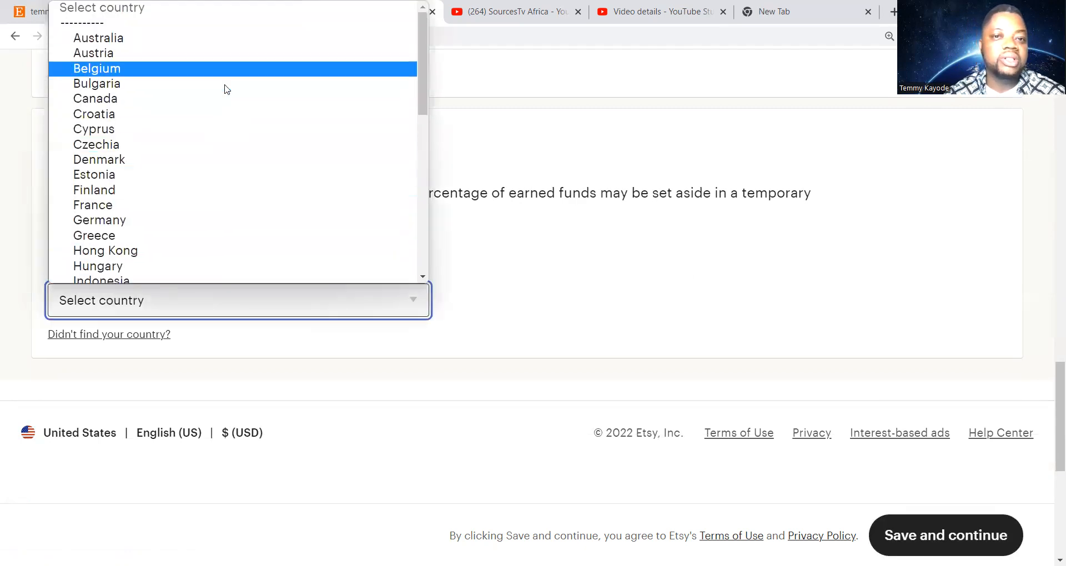
{"action": "scroll", "coordinate": [224, 87], "scroll_direction": "down", "scroll_amount": 10}
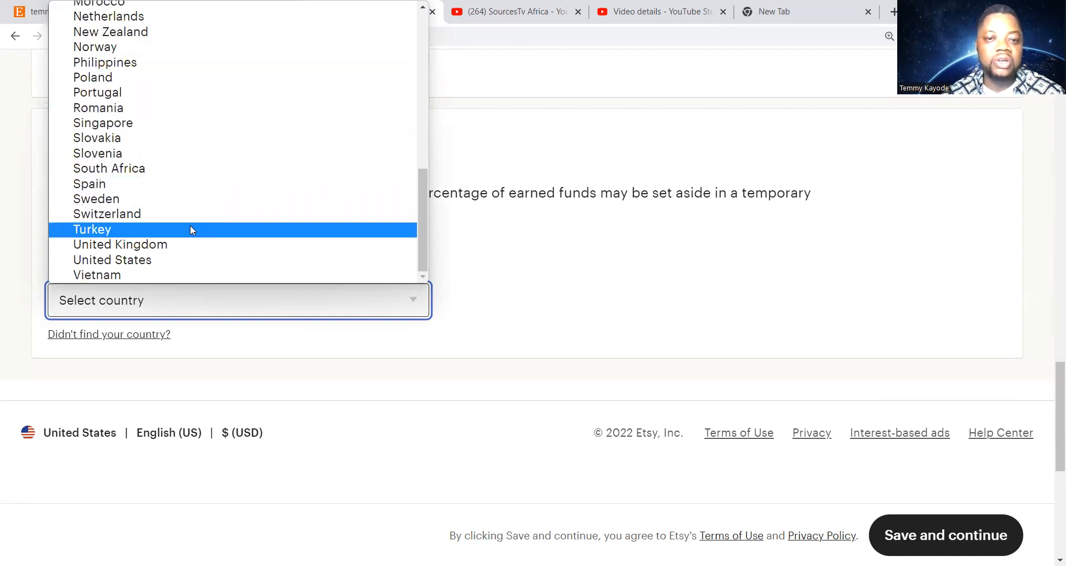
{"action": "left_click", "coordinate": [192, 258]}
{"action": "scroll", "coordinate": [524, 283], "scroll_direction": "down", "scroll_amount": 3}
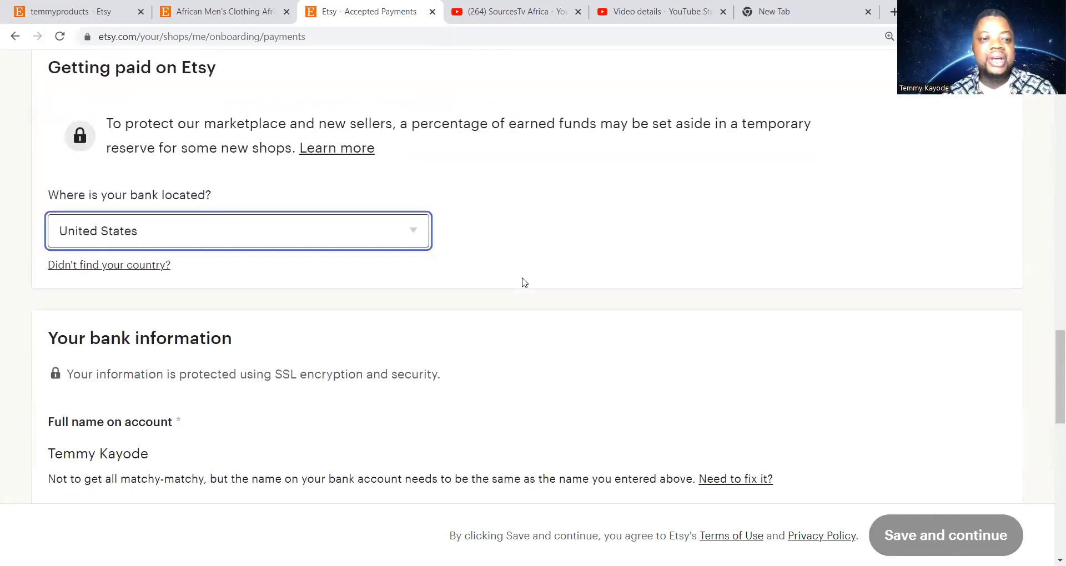
{"action": "scroll", "coordinate": [524, 282], "scroll_direction": "up", "scroll_amount": 1}
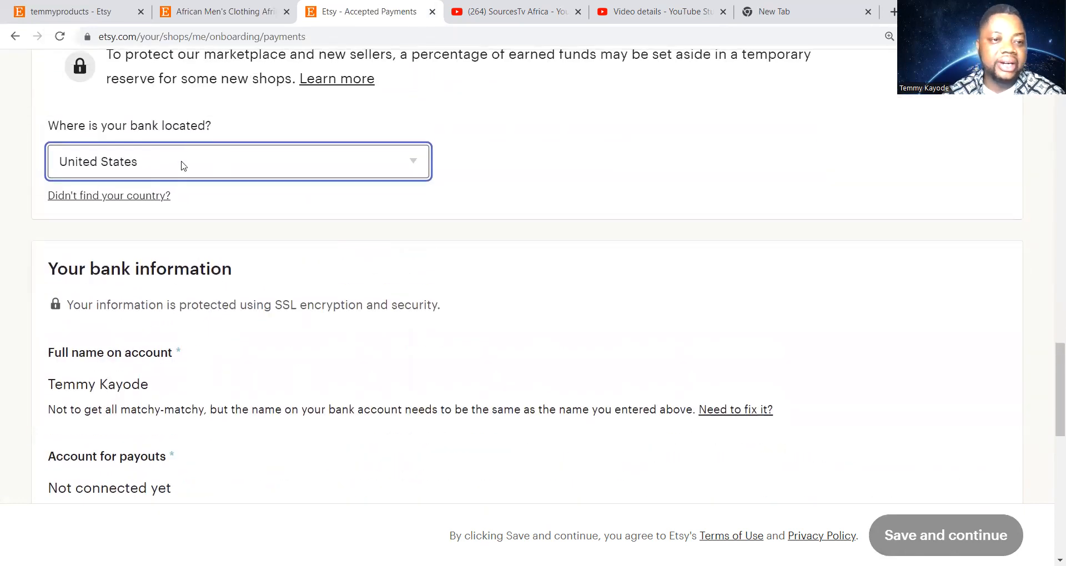
{"action": "scroll", "coordinate": [323, 254], "scroll_direction": "down", "scroll_amount": 2}
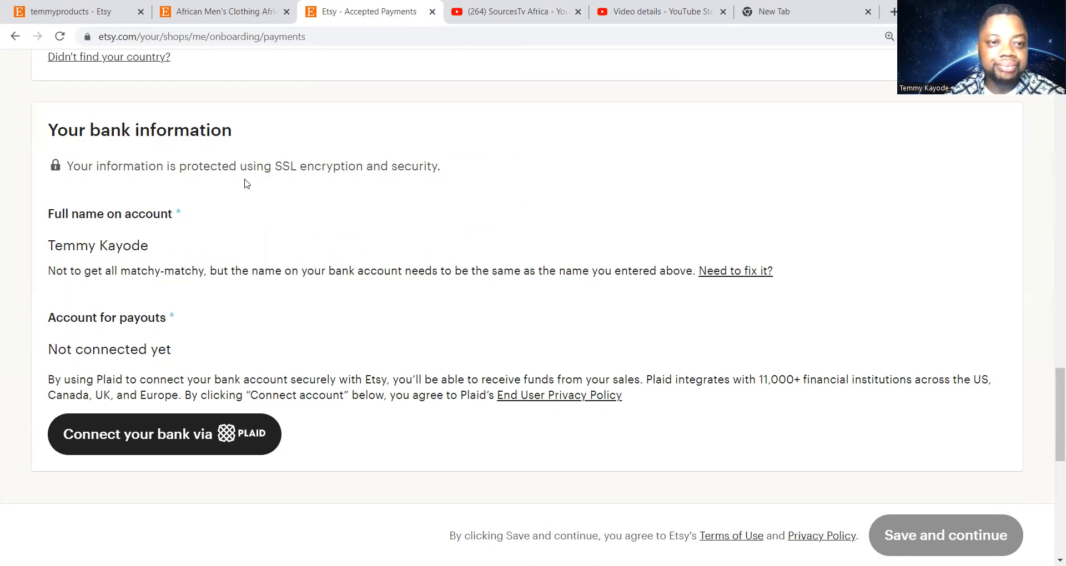
{"action": "scroll", "coordinate": [286, 193], "scroll_direction": "down", "scroll_amount": 1}
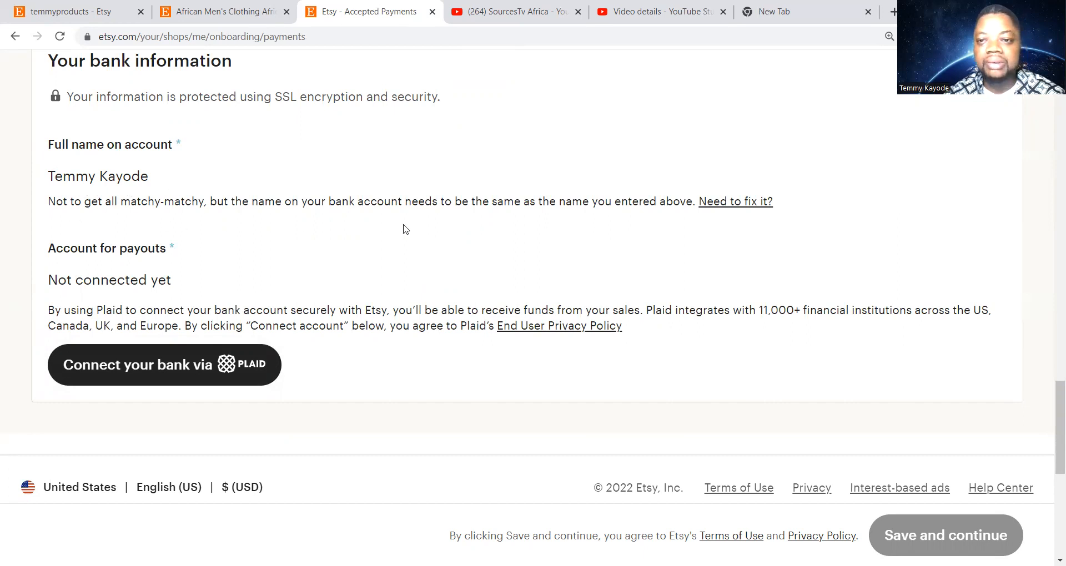
{"action": "scroll", "coordinate": [297, 279], "scroll_direction": "down", "scroll_amount": 1}
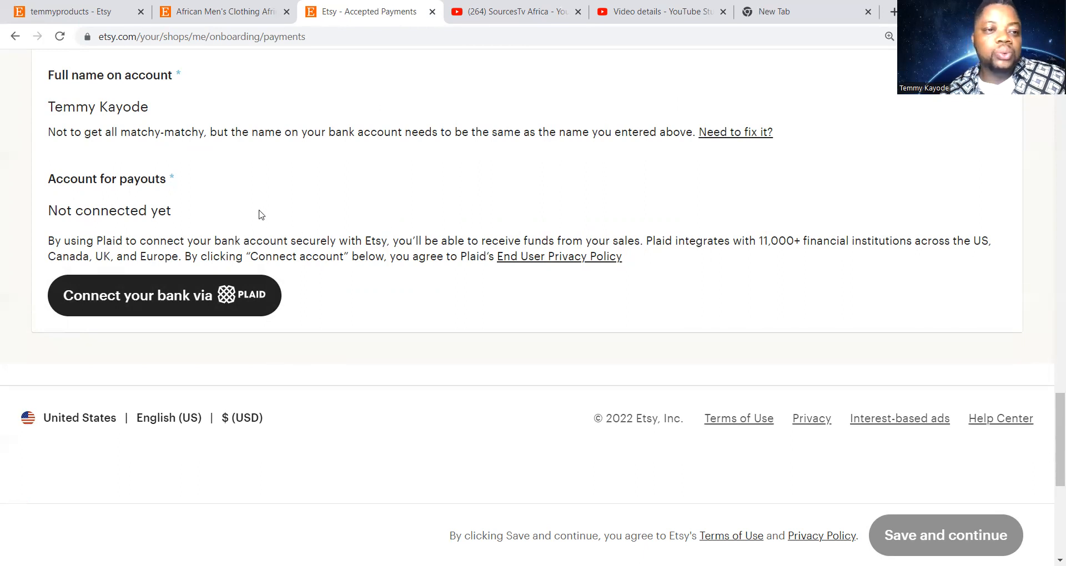
{"action": "scroll", "coordinate": [260, 213], "scroll_direction": "up", "scroll_amount": 2}
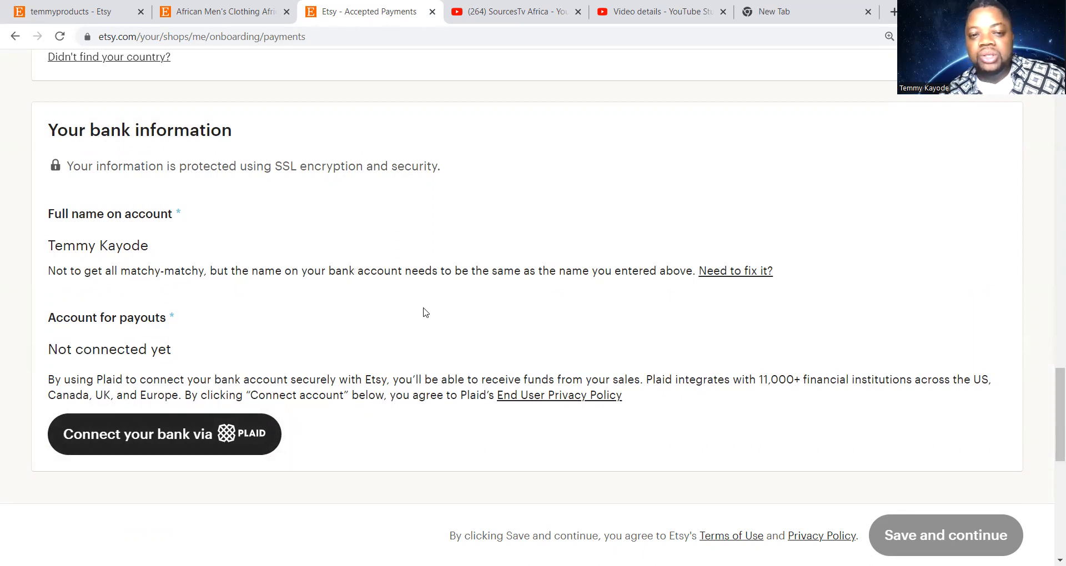
{"action": "scroll", "coordinate": [425, 312], "scroll_direction": "down", "scroll_amount": 6}
{"action": "scroll", "coordinate": [429, 321], "scroll_direction": "down", "scroll_amount": 1}
{"action": "scroll", "coordinate": [431, 325], "scroll_direction": "down", "scroll_amount": 2}
{"action": "scroll", "coordinate": [432, 328], "scroll_direction": "up", "scroll_amount": 5}
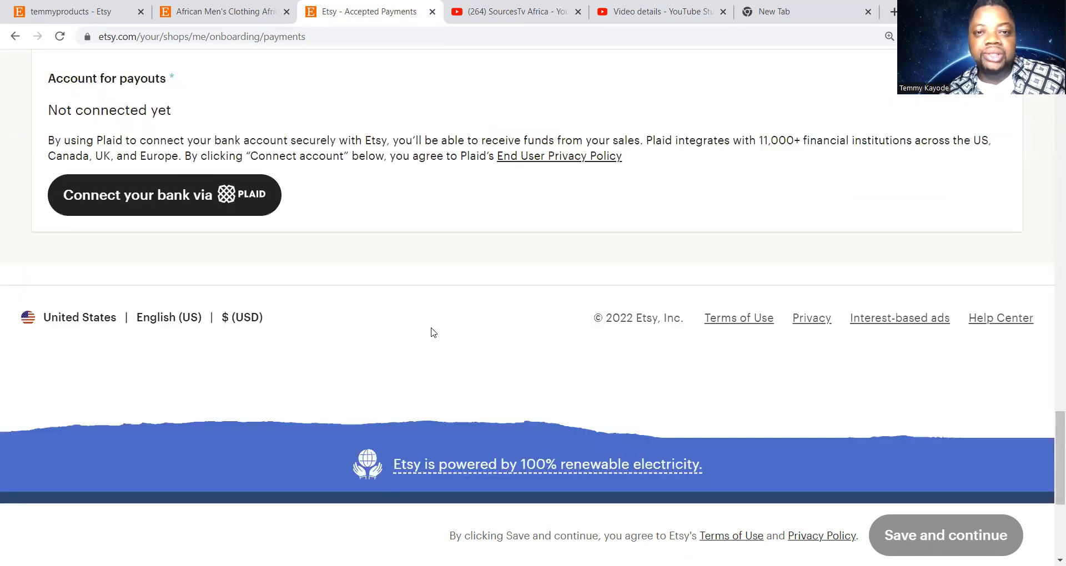
{"action": "scroll", "coordinate": [434, 332], "scroll_direction": "up", "scroll_amount": 4}
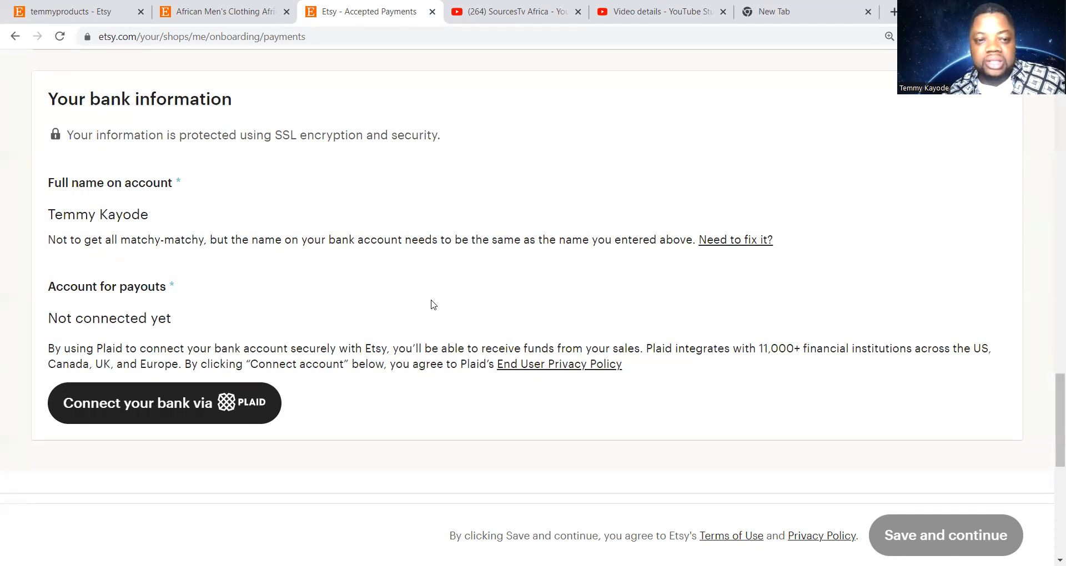
{"action": "scroll", "coordinate": [433, 304], "scroll_direction": "down", "scroll_amount": 10}
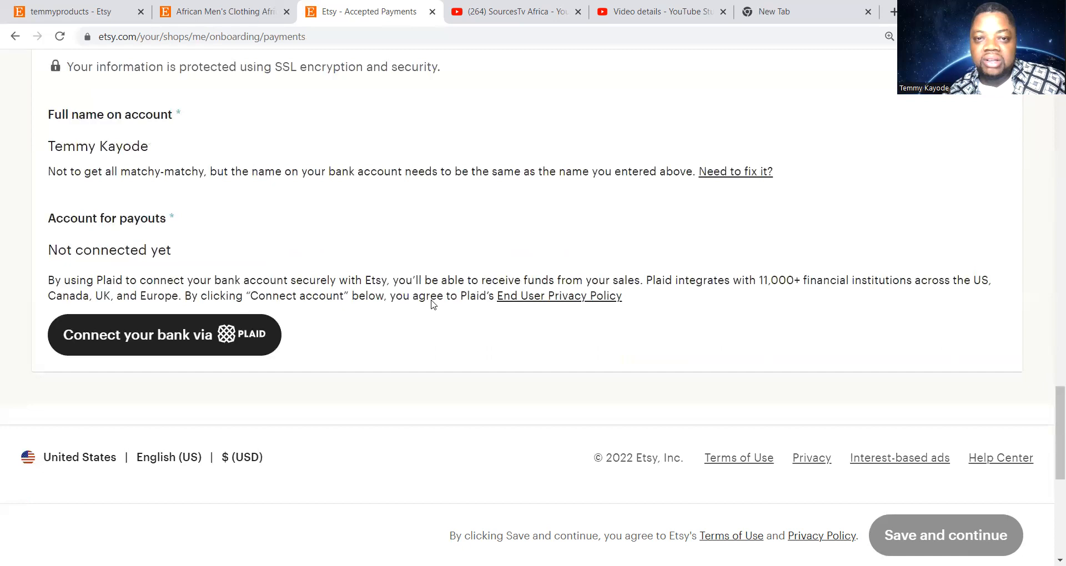
{"action": "scroll", "coordinate": [432, 304], "scroll_direction": "up", "scroll_amount": 10}
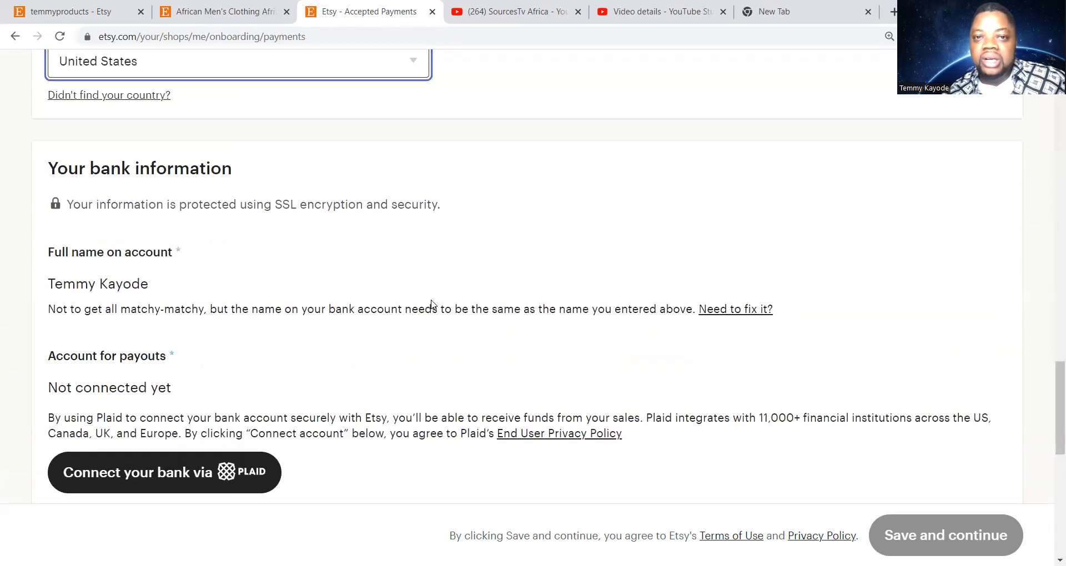
{"action": "scroll", "coordinate": [432, 304], "scroll_direction": "down", "scroll_amount": 3}
{"action": "scroll", "coordinate": [432, 304], "scroll_direction": "up", "scroll_amount": 8}
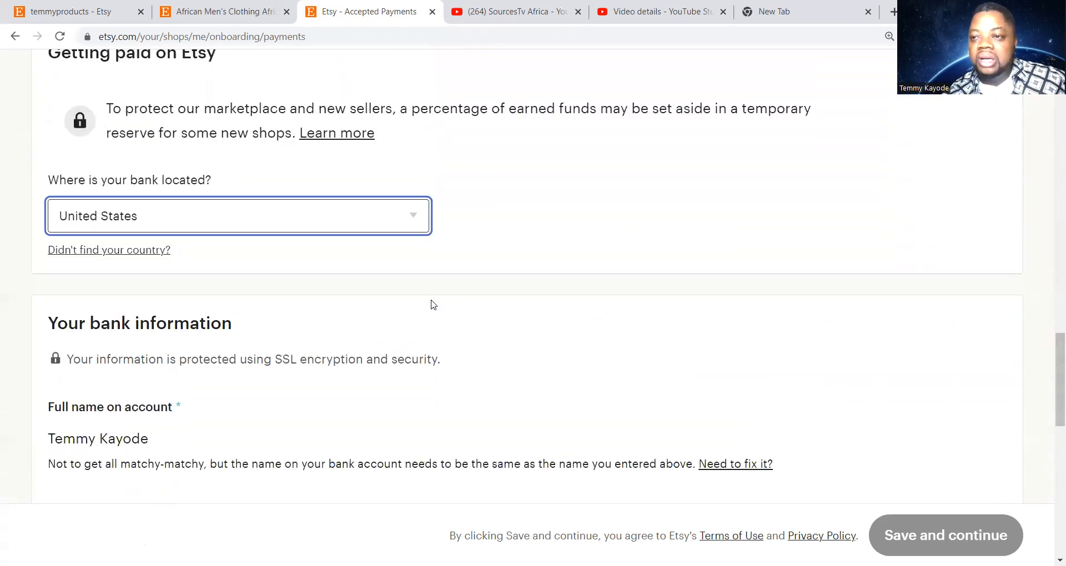
{"action": "scroll", "coordinate": [432, 304], "scroll_direction": "down", "scroll_amount": 6}
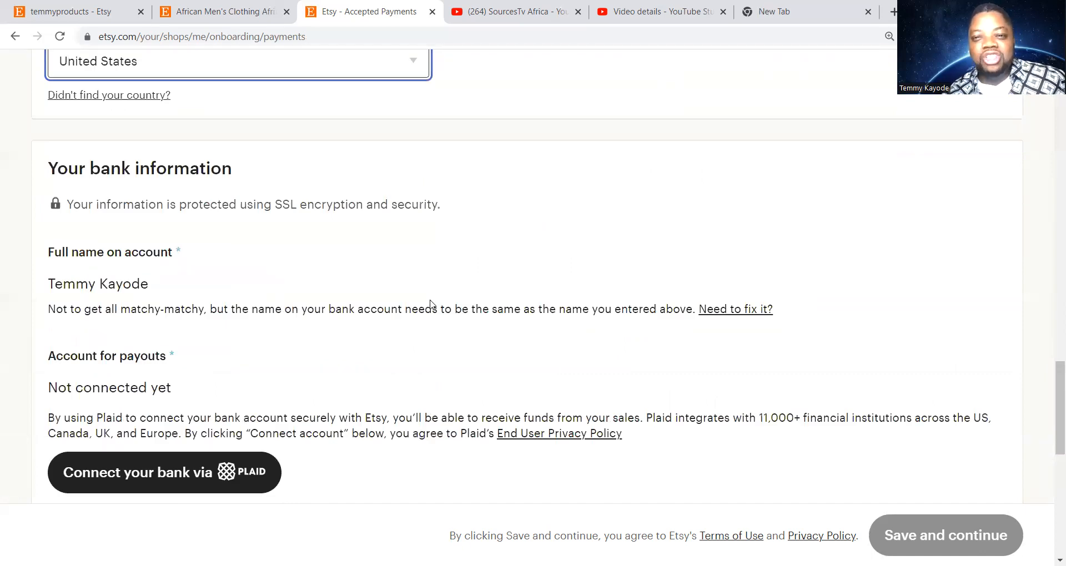
{"action": "scroll", "coordinate": [431, 304], "scroll_direction": "down", "scroll_amount": 9}
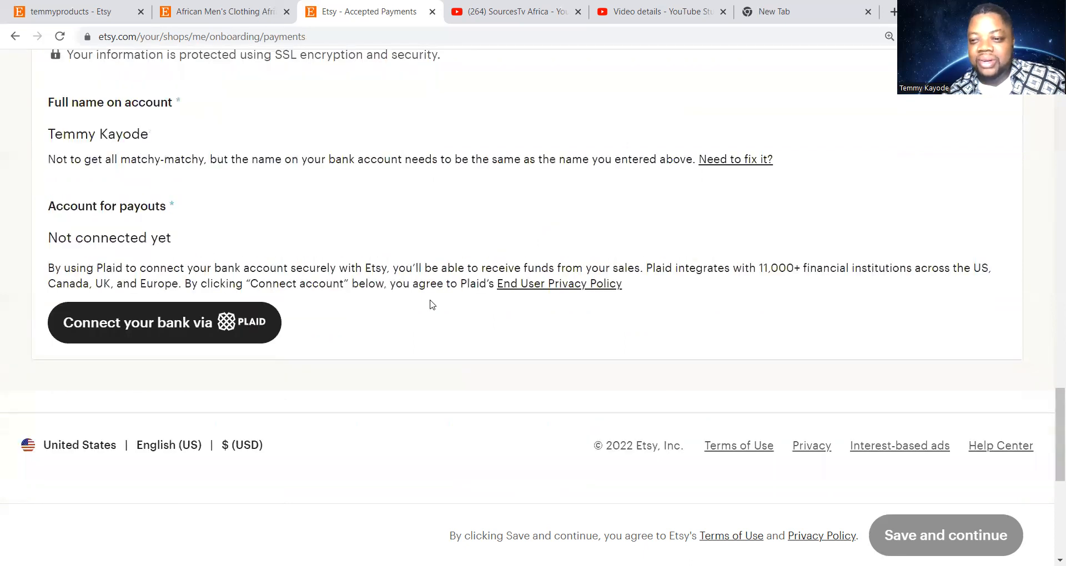
{"action": "scroll", "coordinate": [431, 304], "scroll_direction": "up", "scroll_amount": 14}
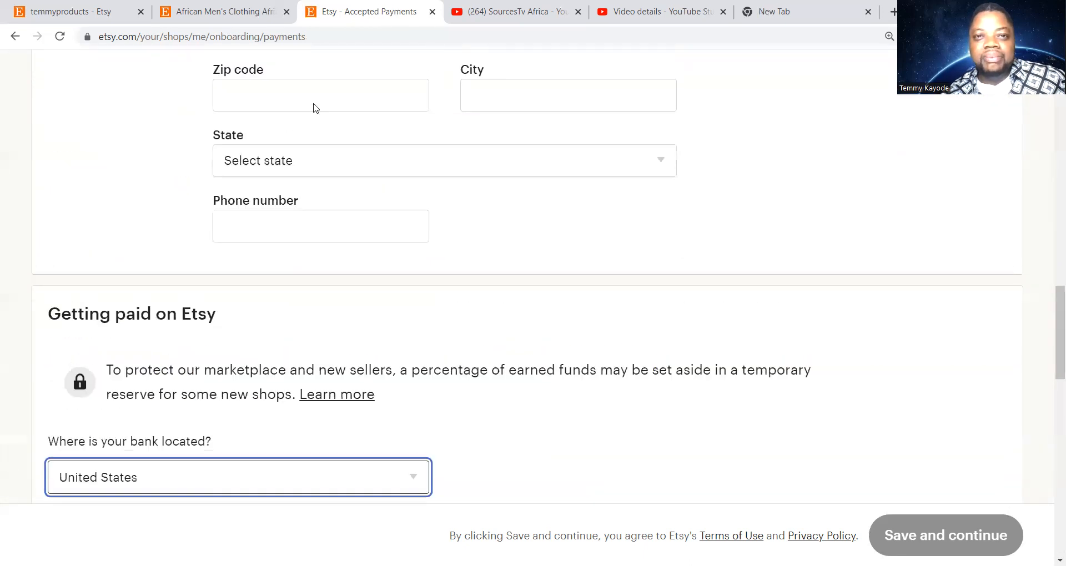